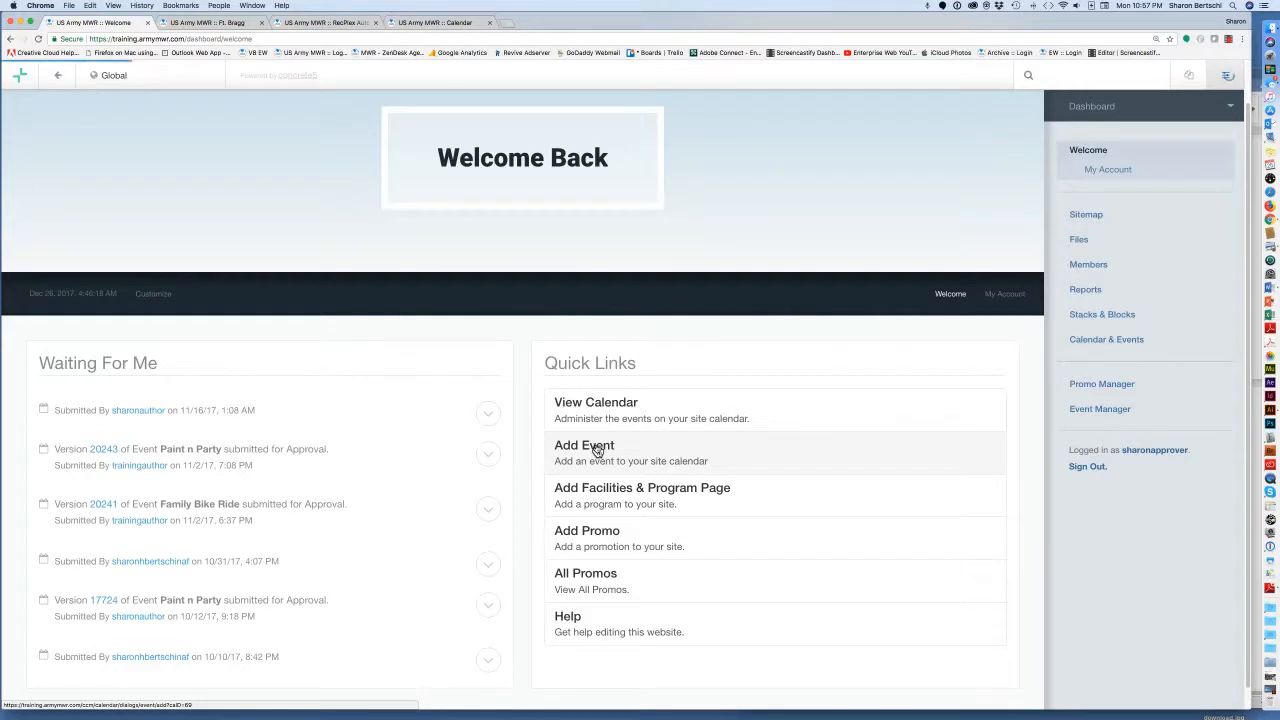
- Open the form for adding an event, review its dates, details, media, contact information and display sections, and close it without saving
left_click(597, 451)
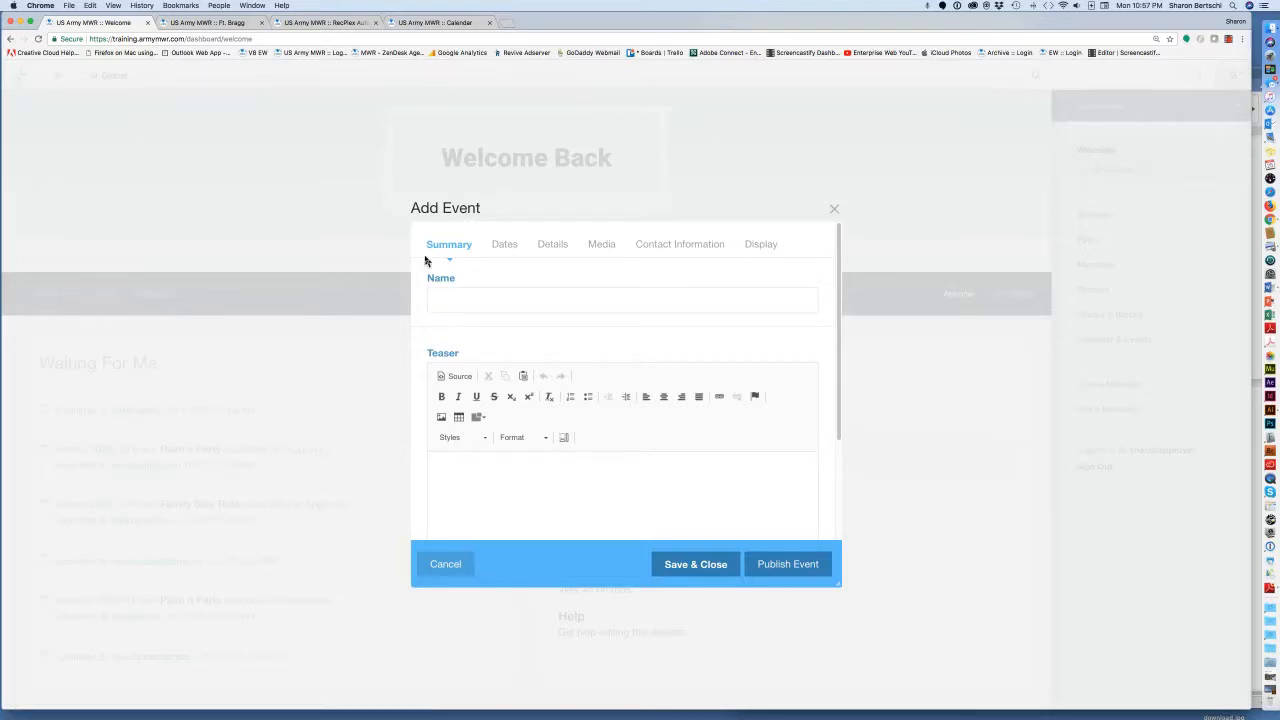
left_click(505, 248)
left_click(561, 249)
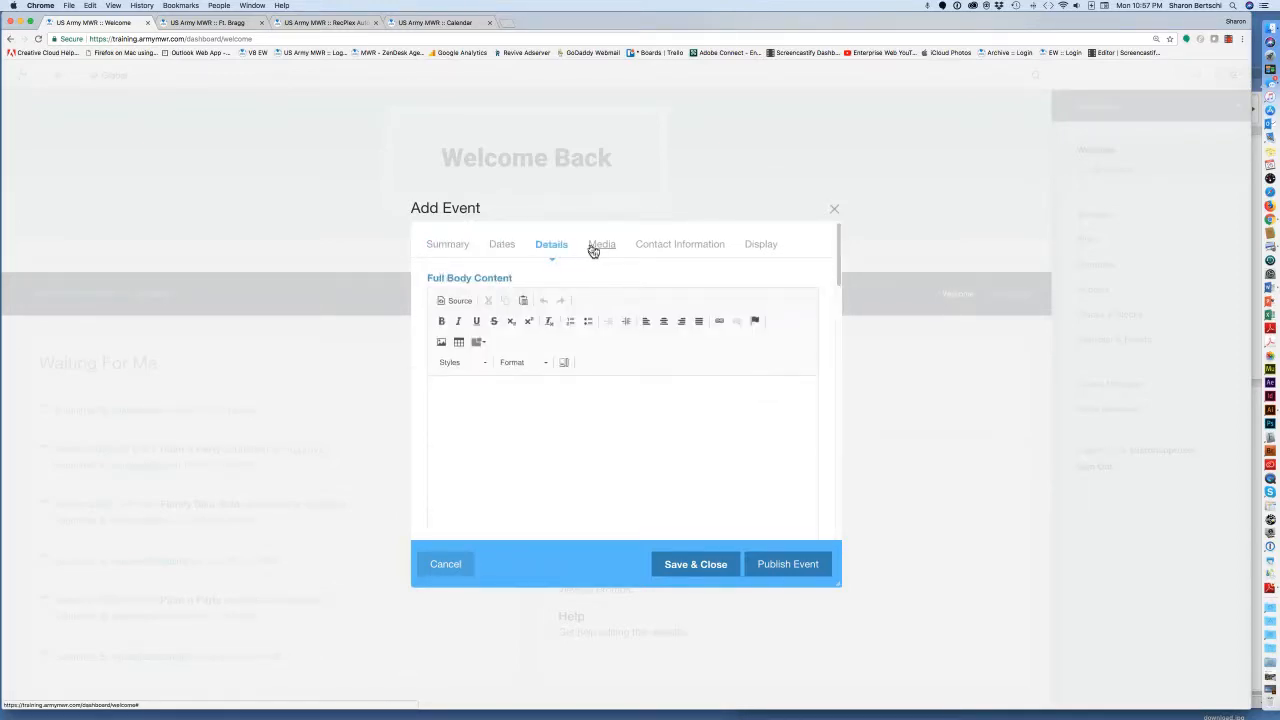
left_click(600, 248)
left_click(656, 249)
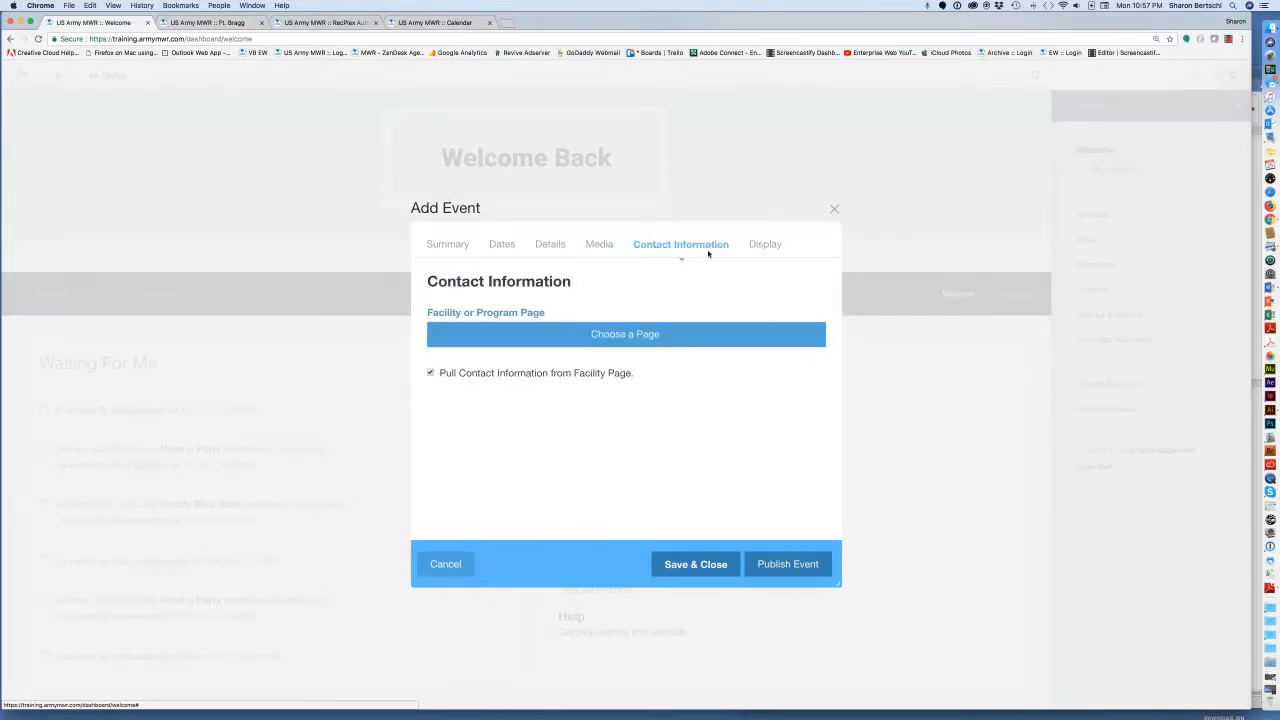
left_click(762, 246)
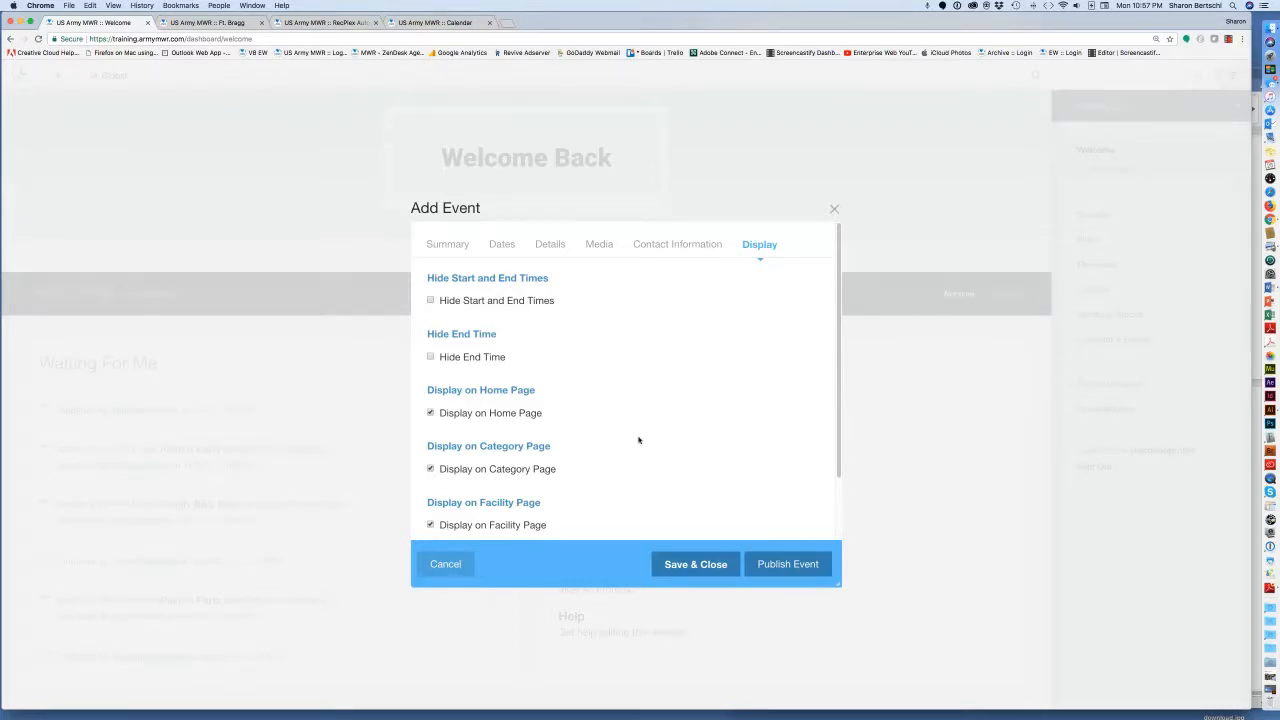
left_click(837, 214)
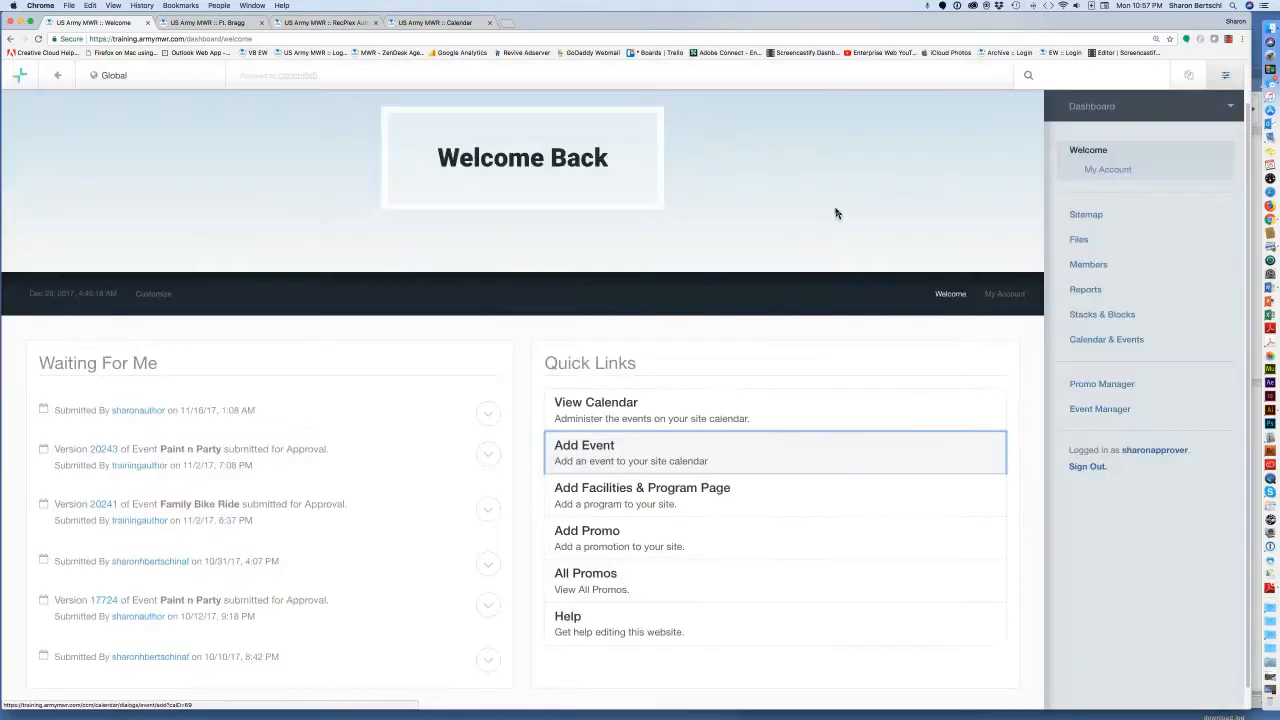
- On the Ft. Bragg public calendar, open the full page of the December 5 Family Fun Night event and review its details
left_click(420, 24)
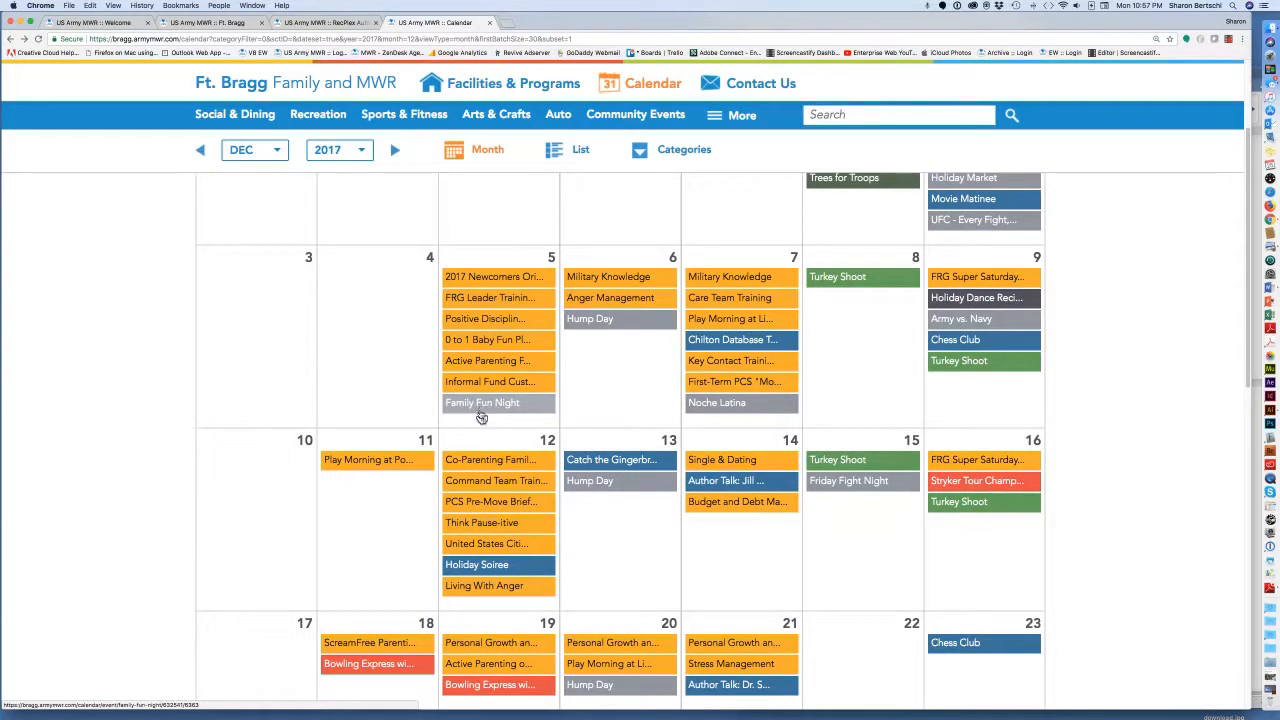
left_click(483, 405)
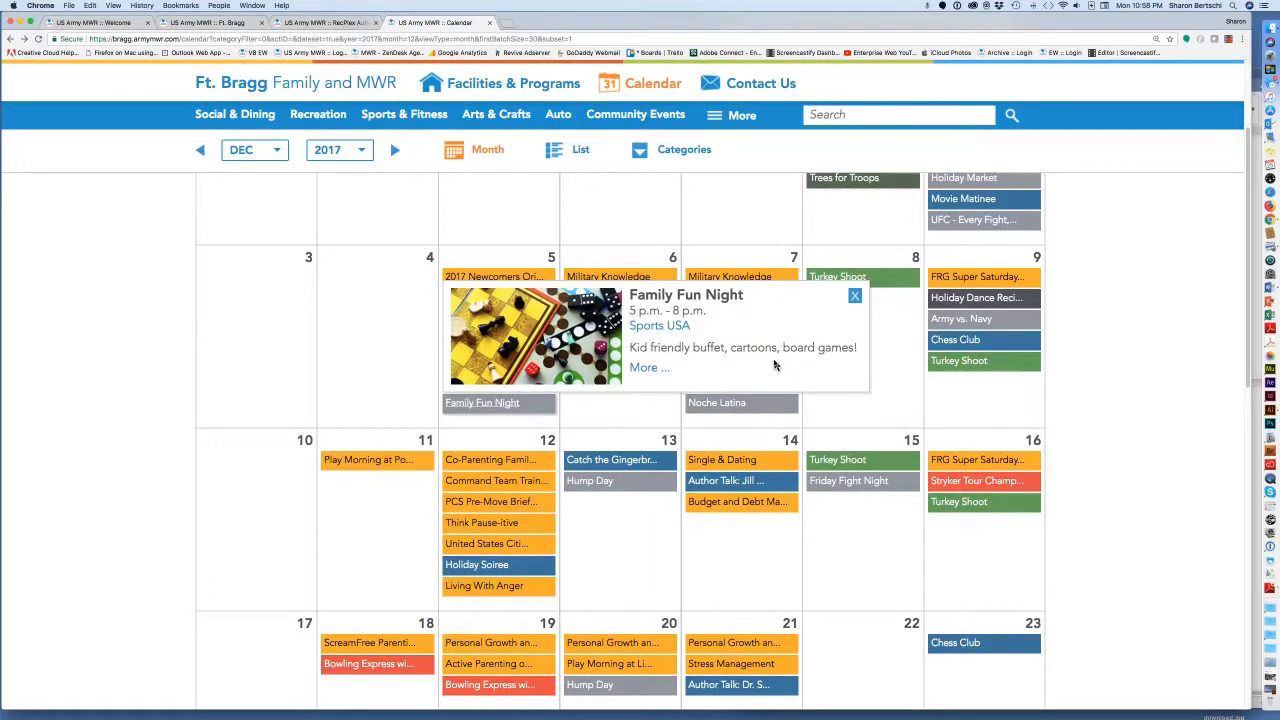
left_click(646, 370)
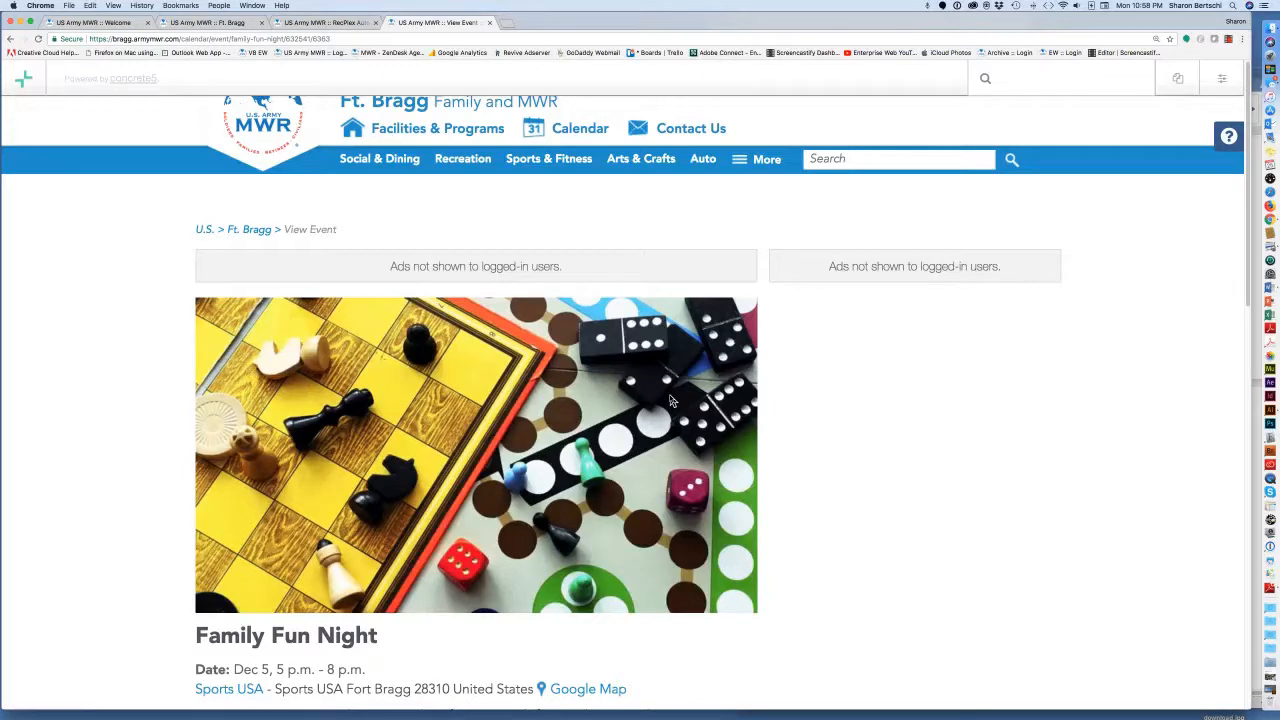
key("super+minus")
key("super+minus")
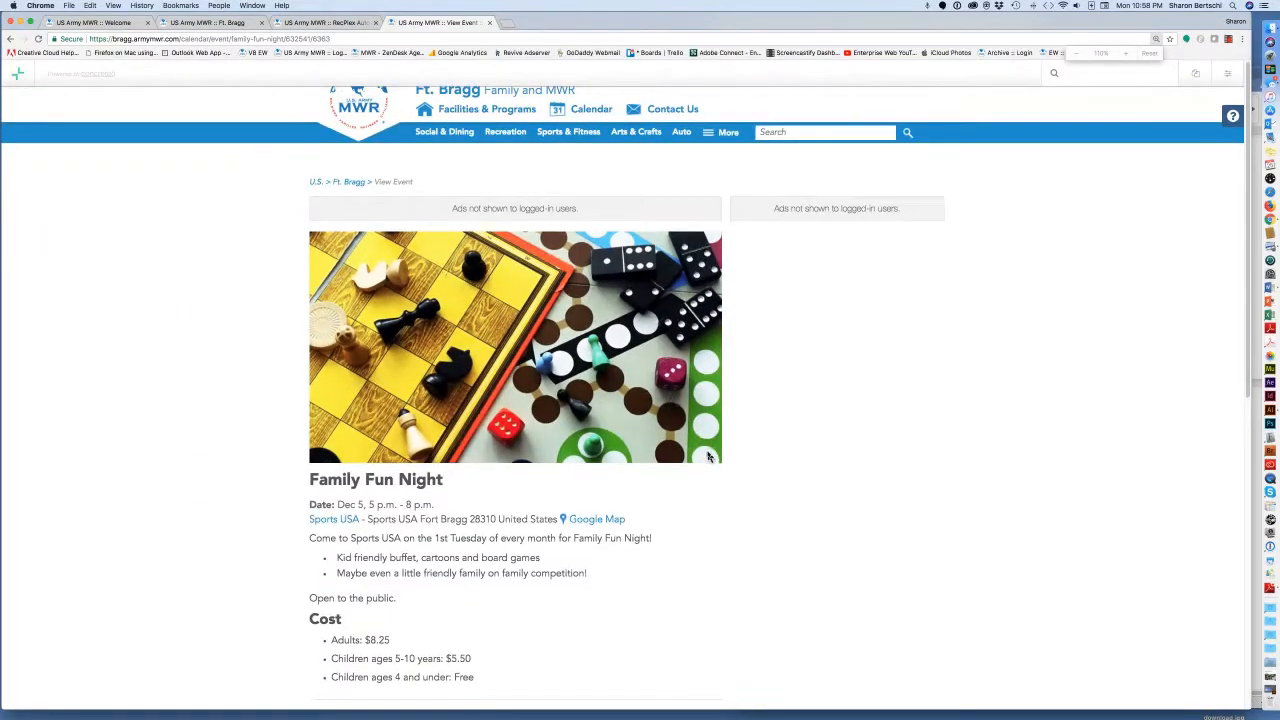
scroll(708, 455, "down", 3)
scroll(708, 457, "down", 1)
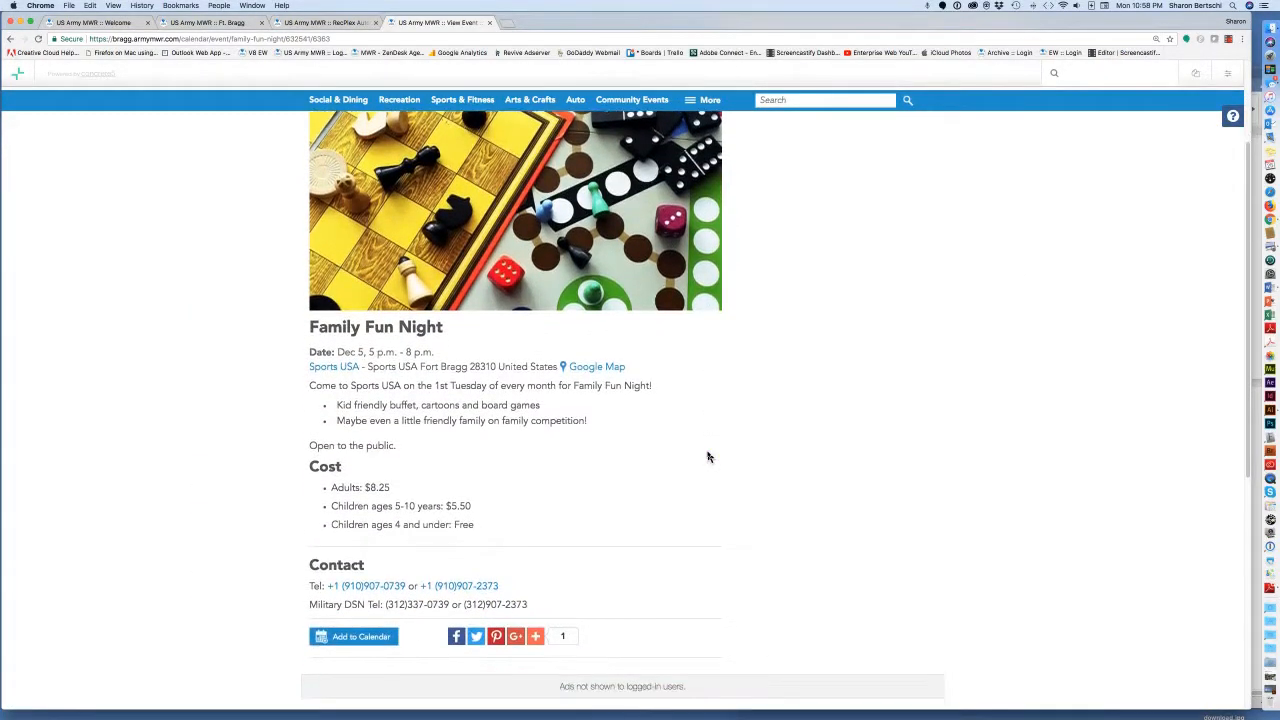
scroll(708, 457, "up", 2)
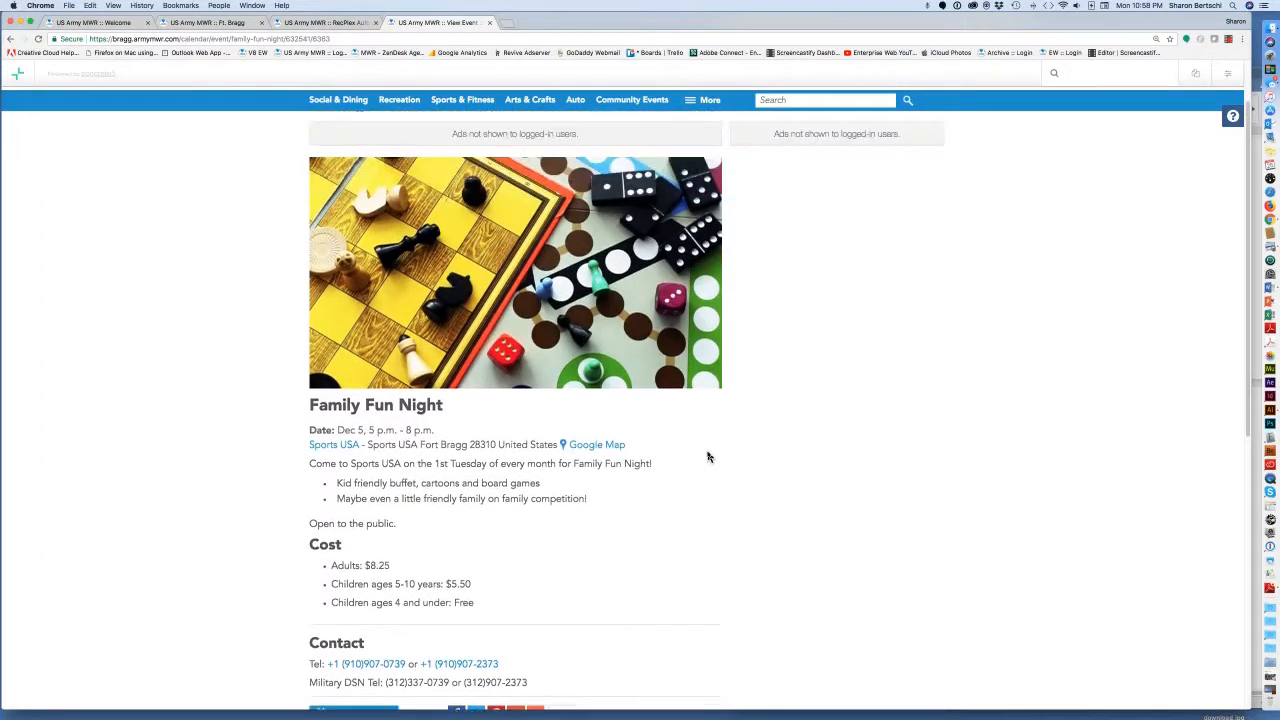
- Return to the December 2017 month calendar and look over the color-coded events across its weeks
left_click(10, 39)
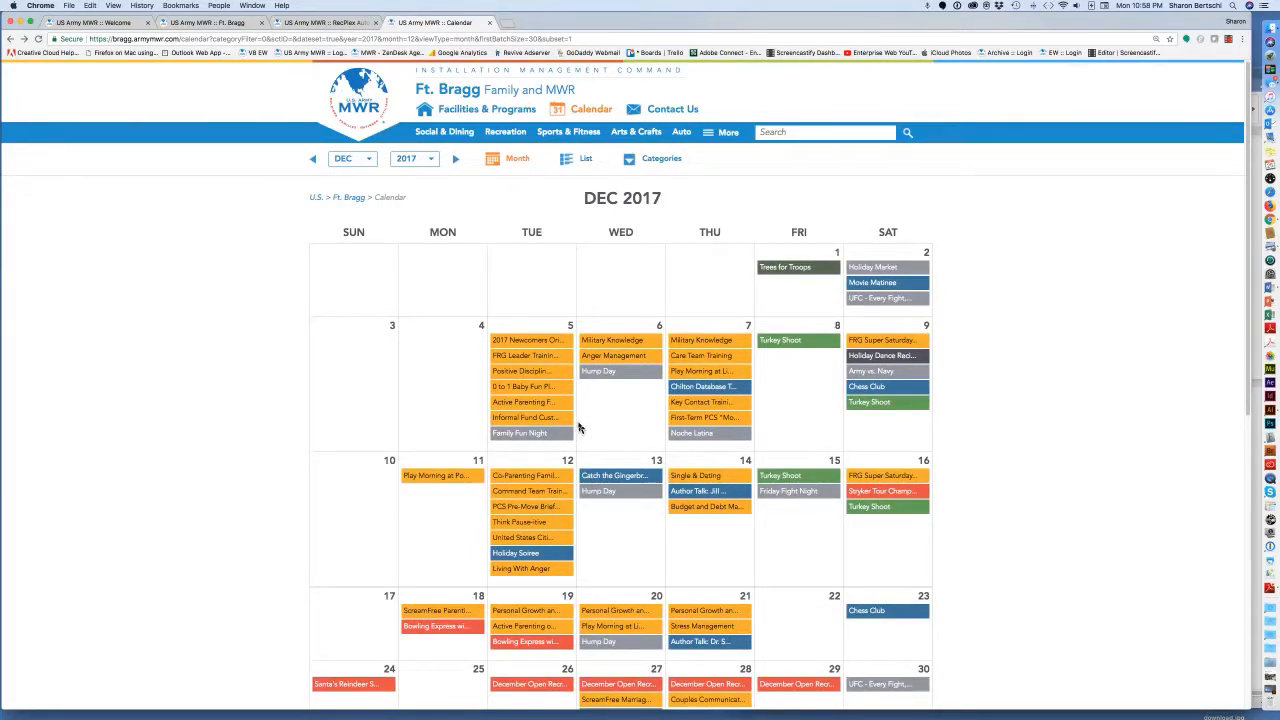
key("super+equal")
key("super+equal")
scroll(672, 502, "down", 3)
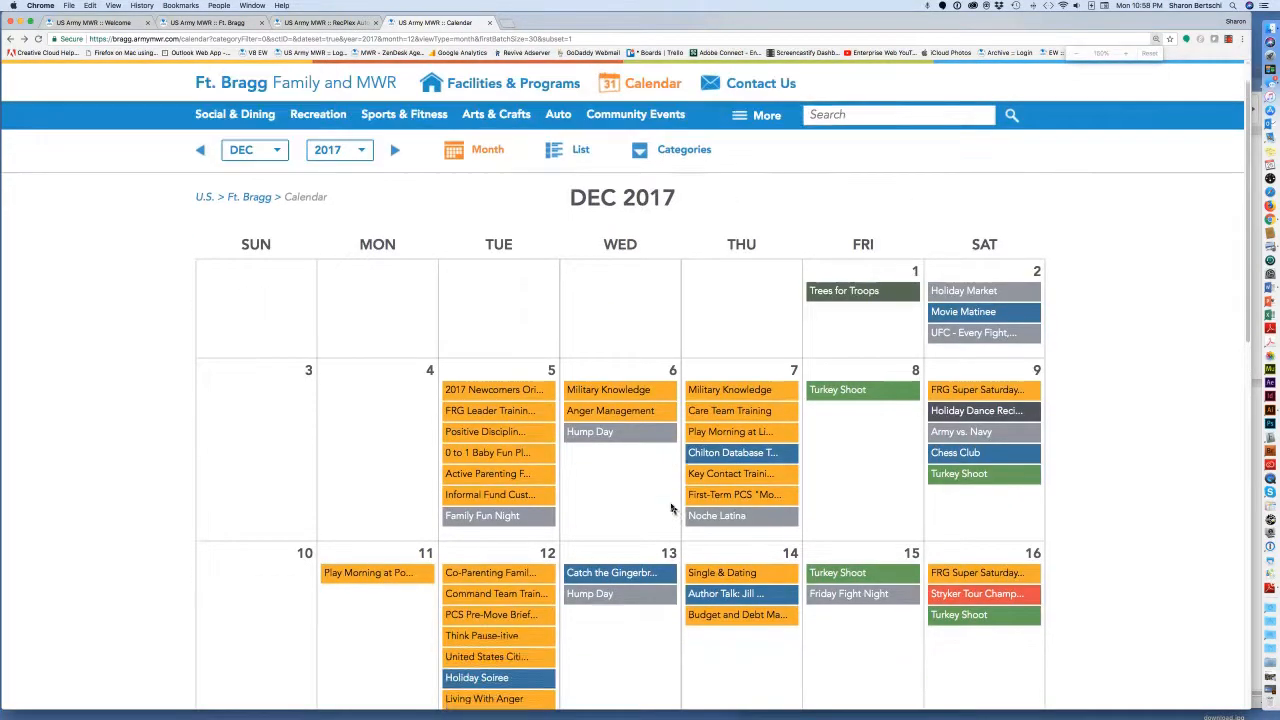
scroll(670, 502, "down", 2)
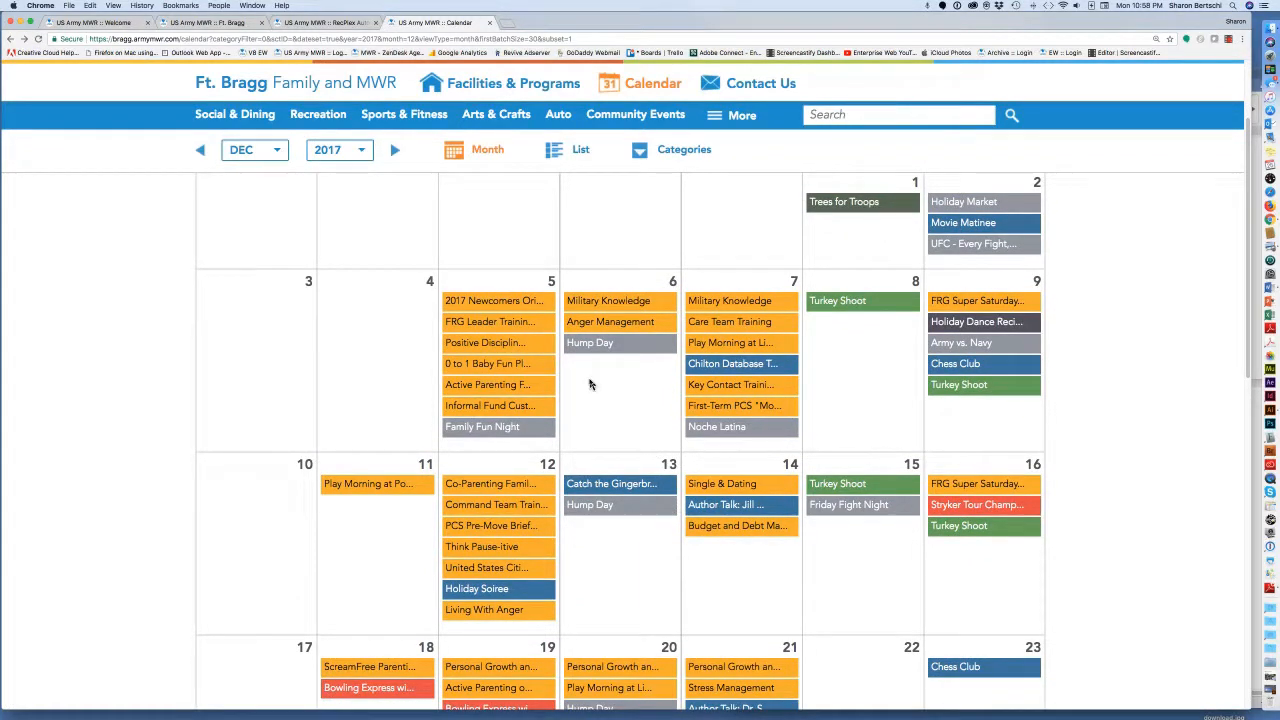
scroll(590, 385, "down", 2)
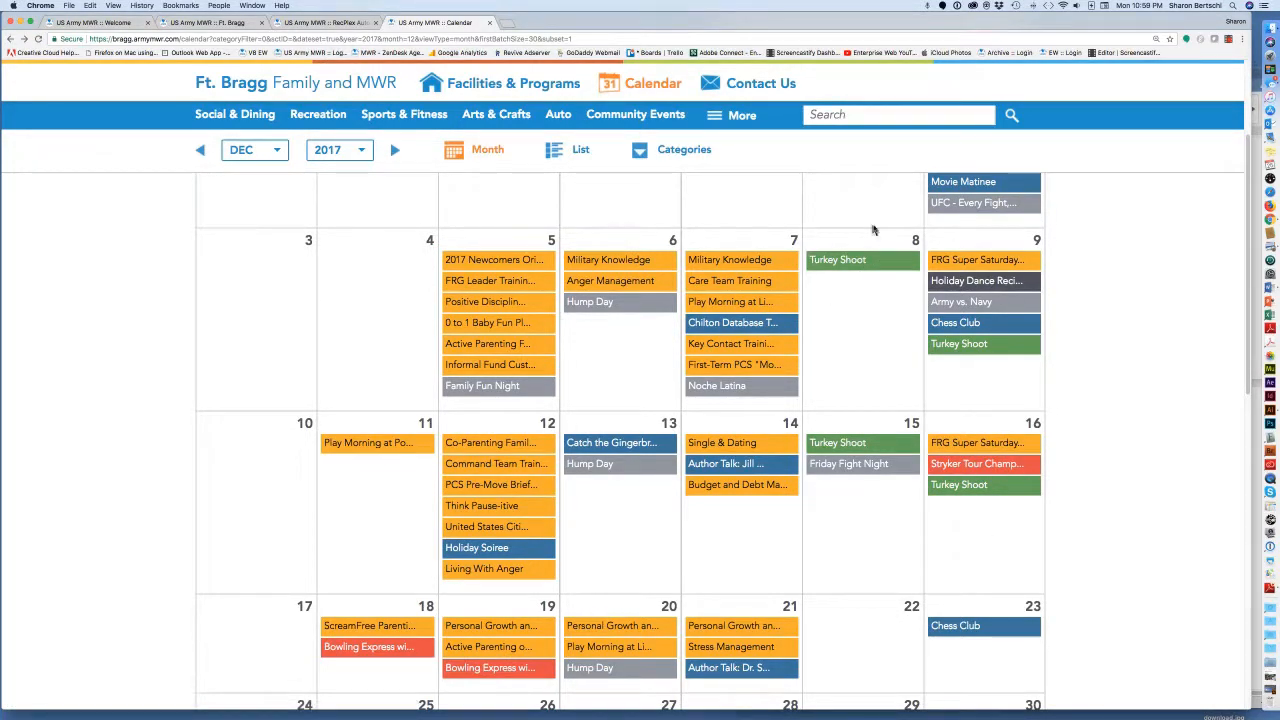
scroll(833, 281, "up", 1)
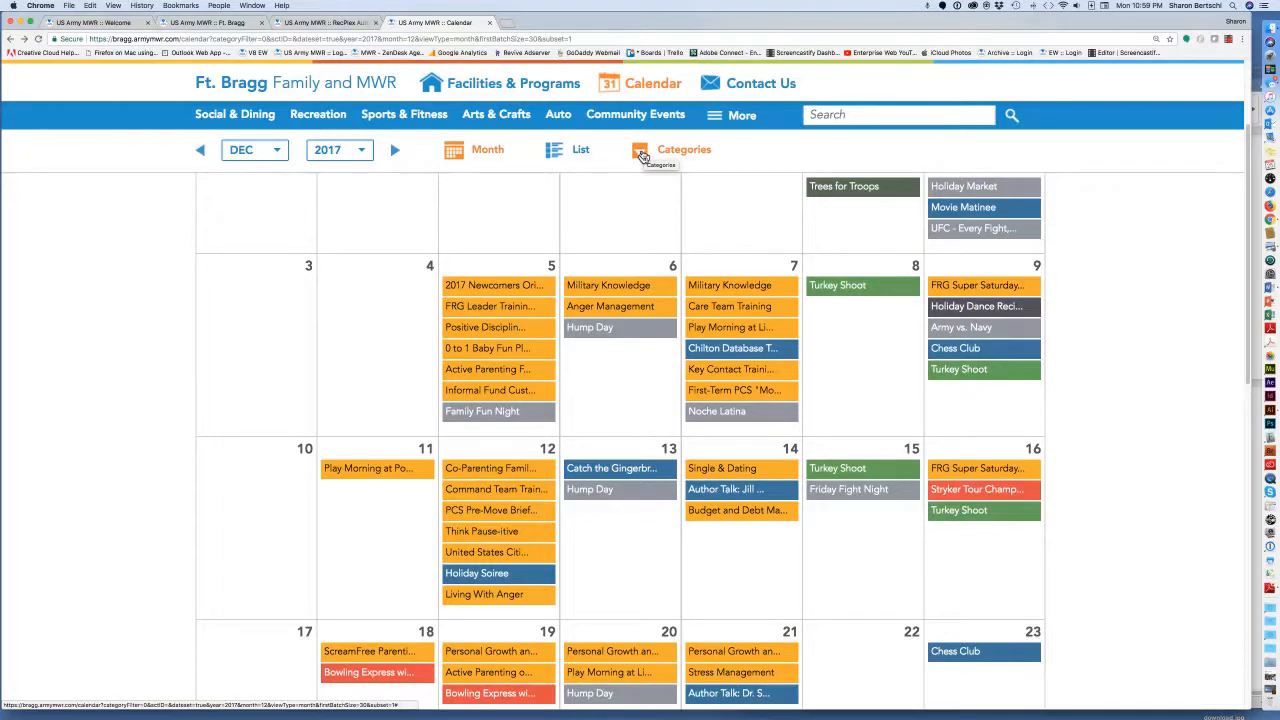
- Filter the December 2017 calendar by the Outdoor Recreation category and restore it to All Categories
left_click(641, 157)
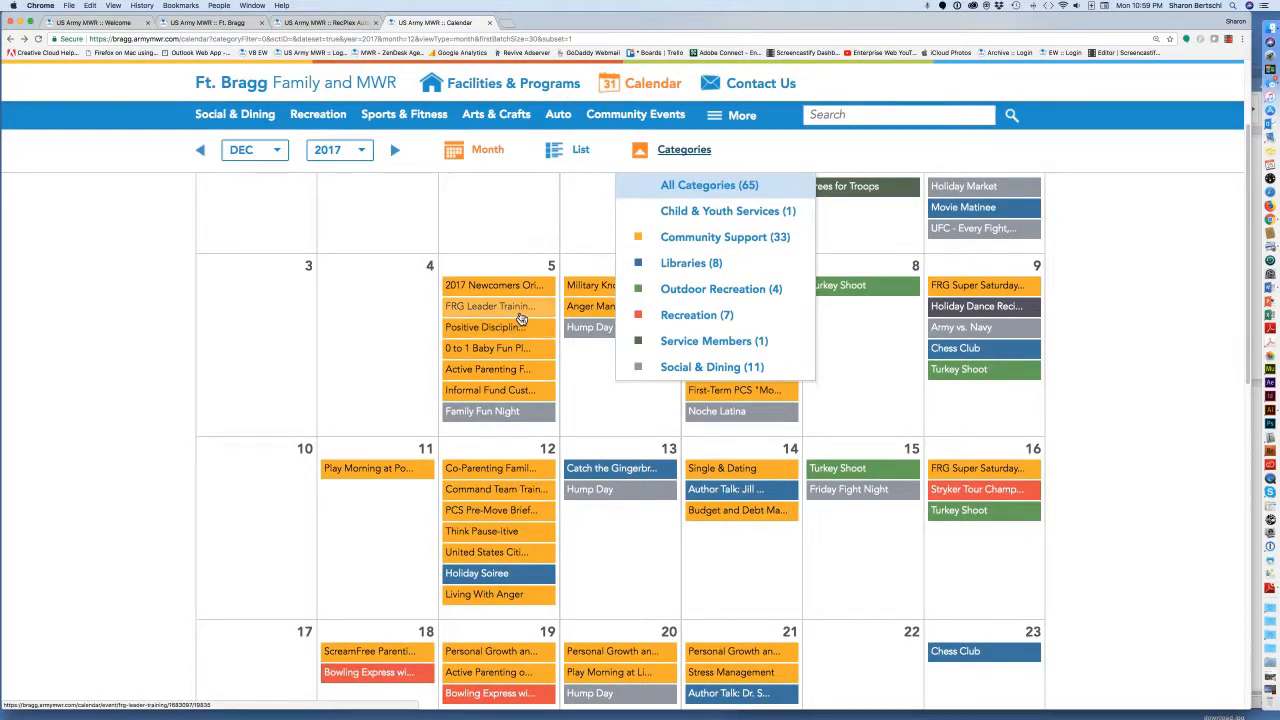
left_click(690, 292)
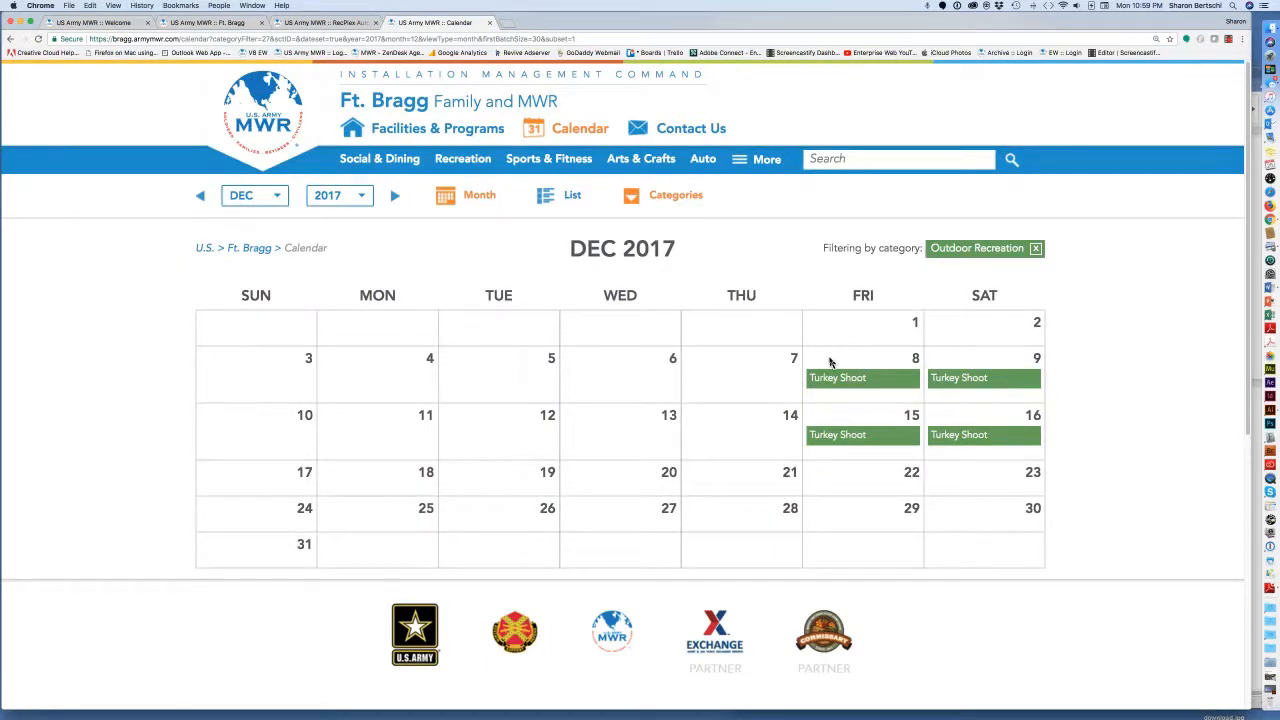
left_click(632, 201)
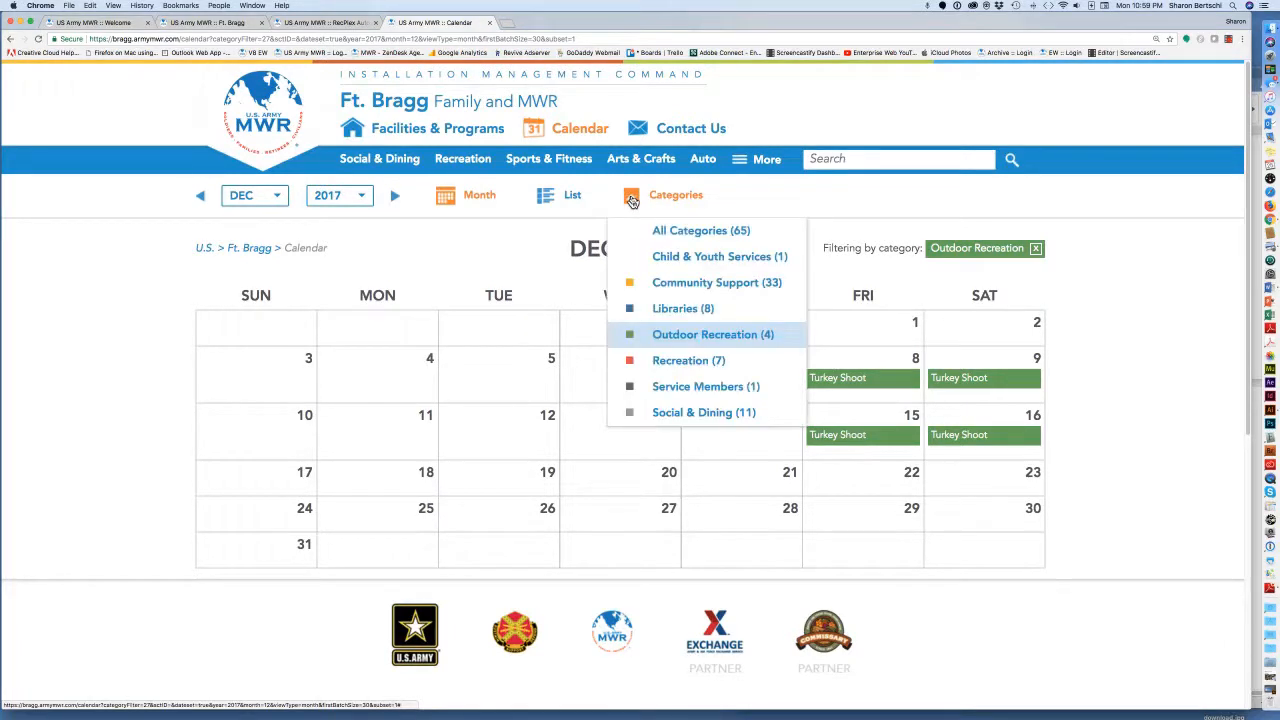
left_click(668, 230)
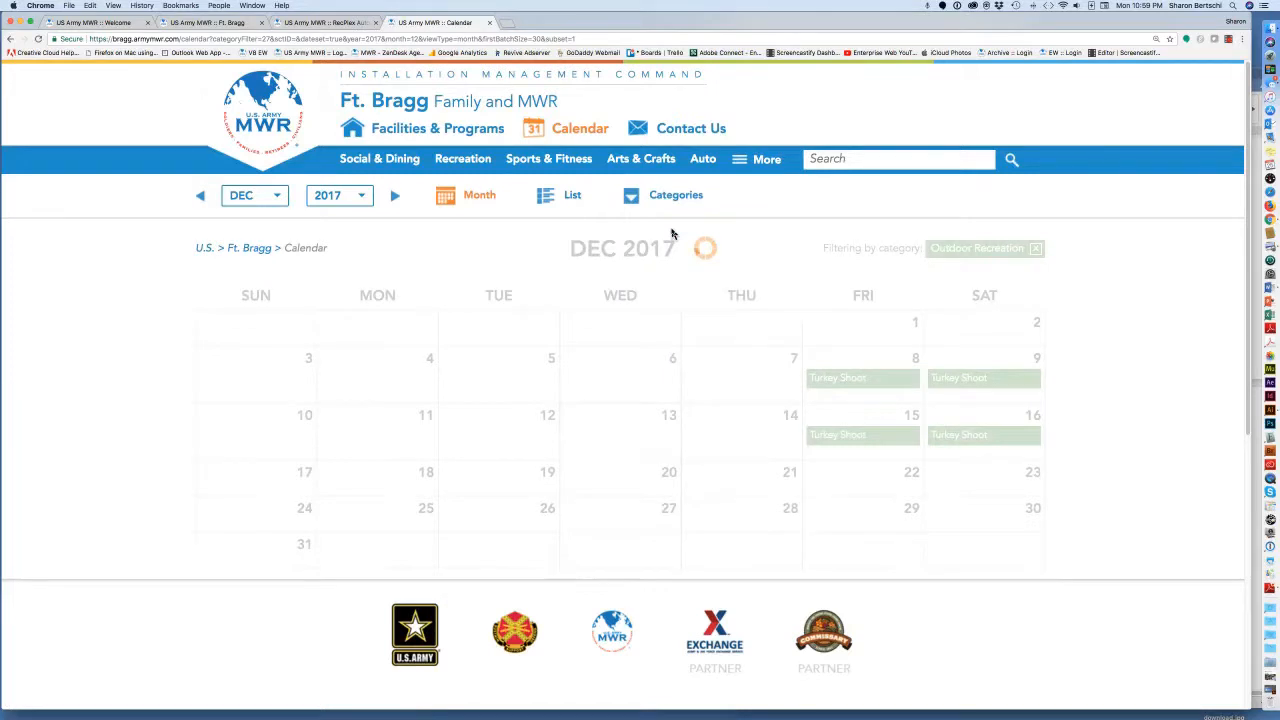
scroll(698, 302, "down", 1)
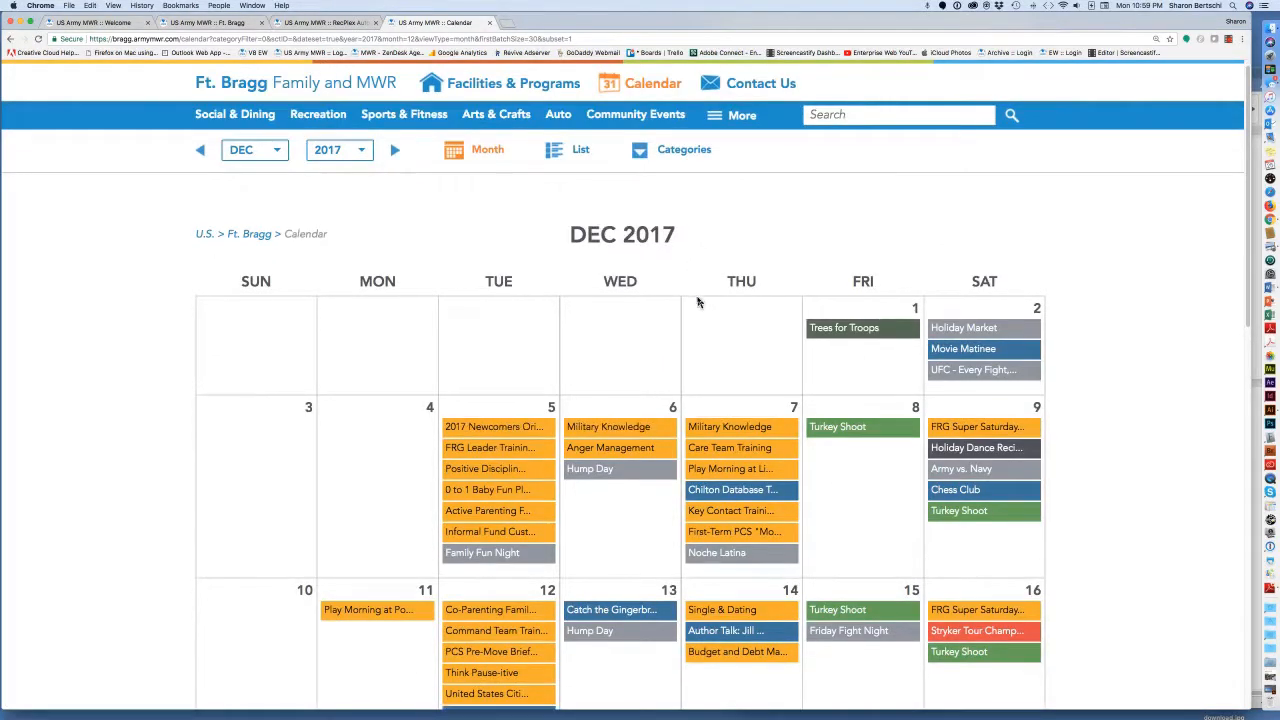
- Show the December 2017 events as a list and browse the early December entries
left_click(580, 154)
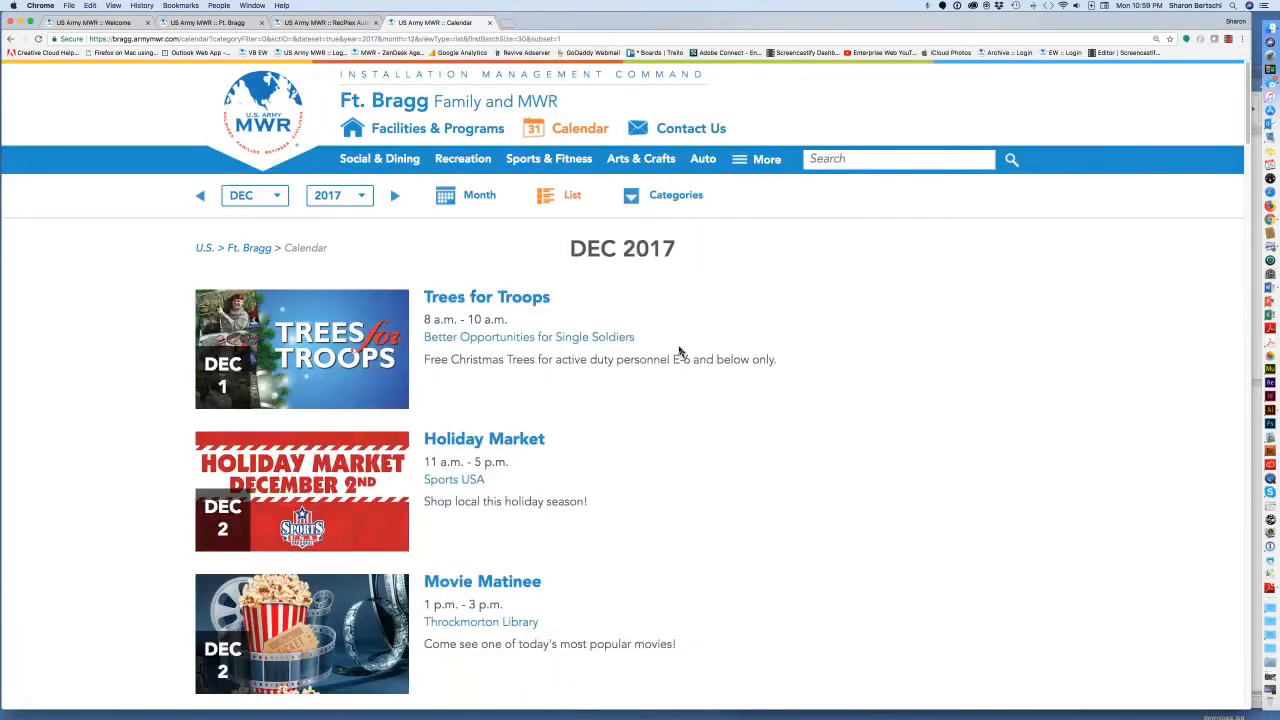
scroll(679, 351, "down", 3)
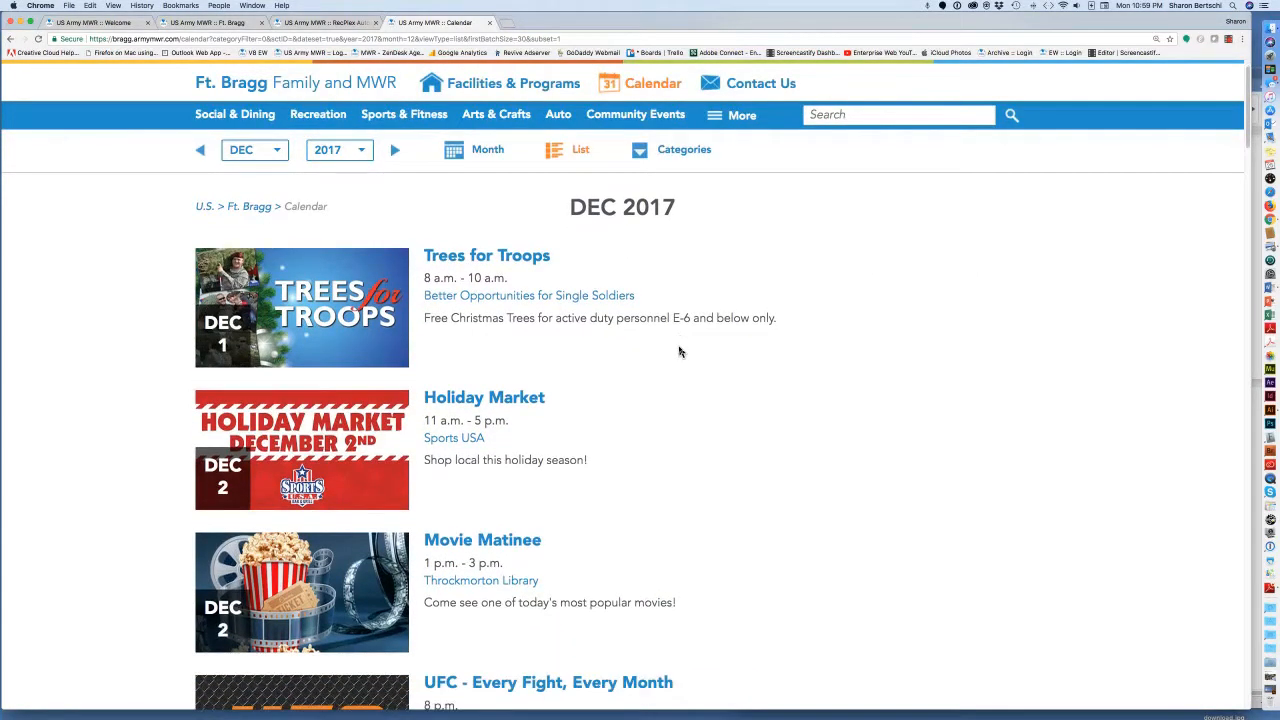
scroll(679, 351, "down", 7)
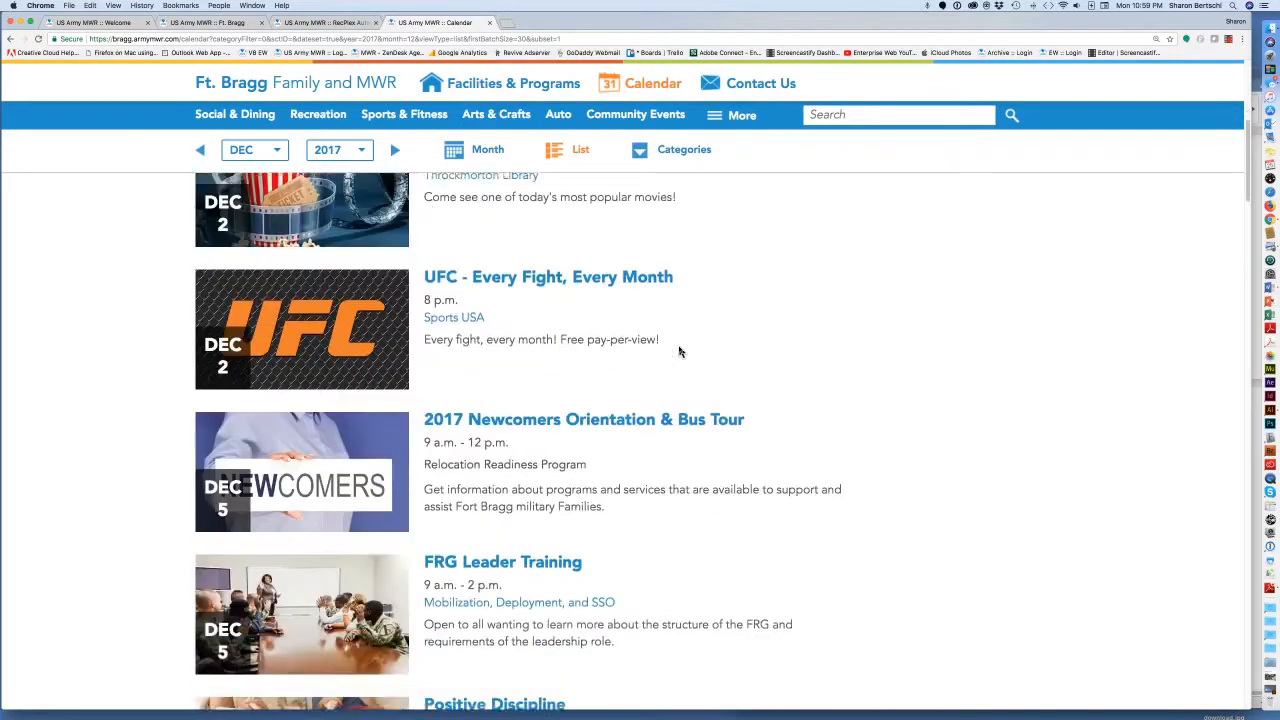
scroll(679, 351, "down", 4)
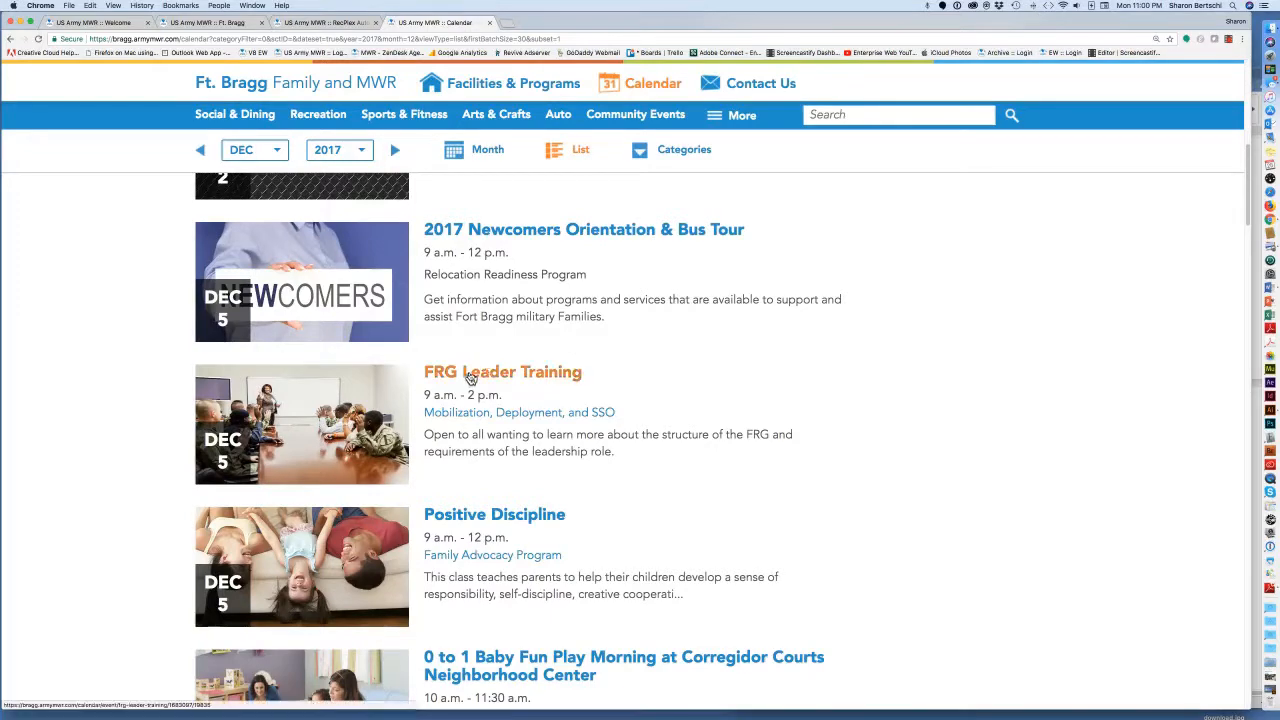
scroll(475, 378, "up", 10)
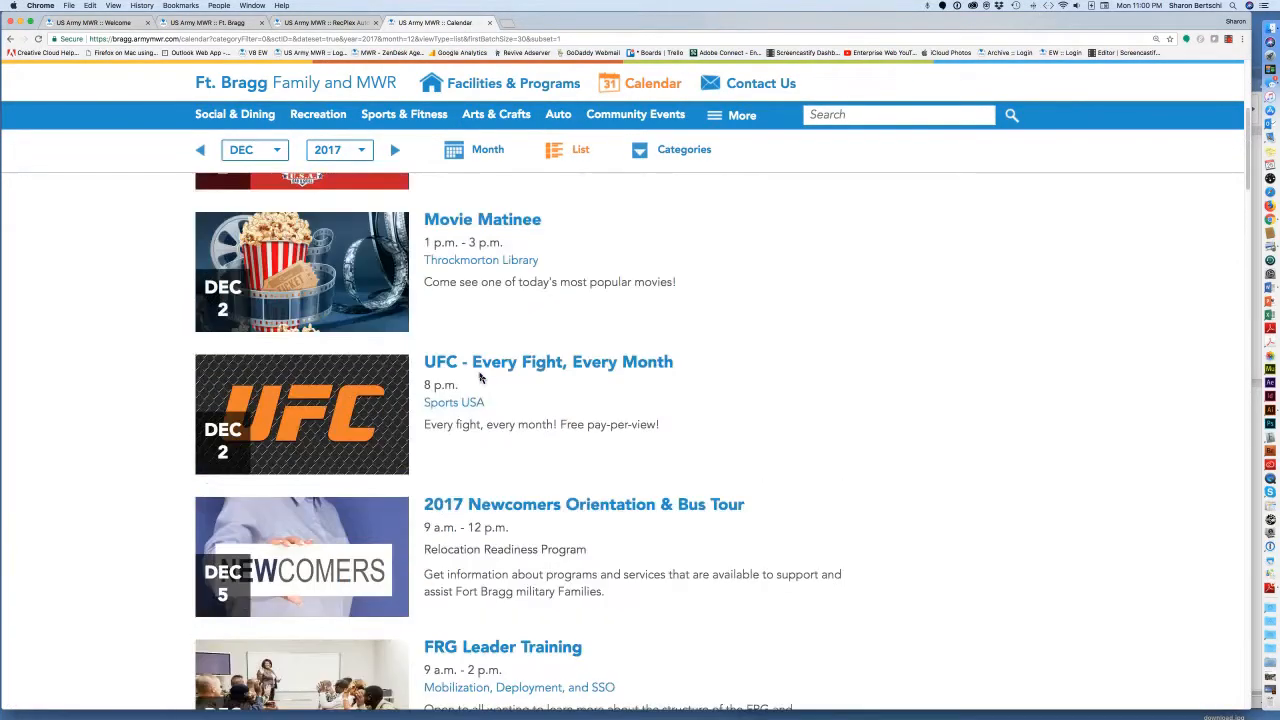
scroll(479, 378, "up", 3)
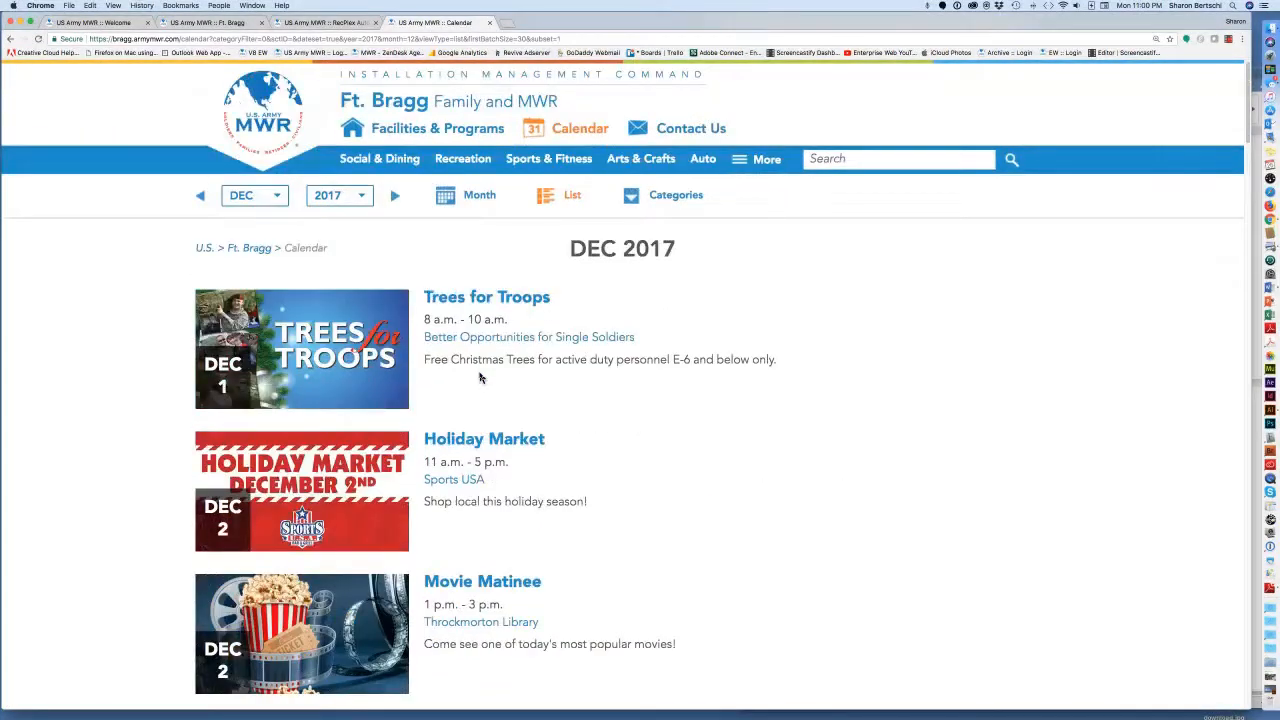
- Switch the Ft. Bragg calendar back to the month view and look over its first weeks
left_click(471, 197)
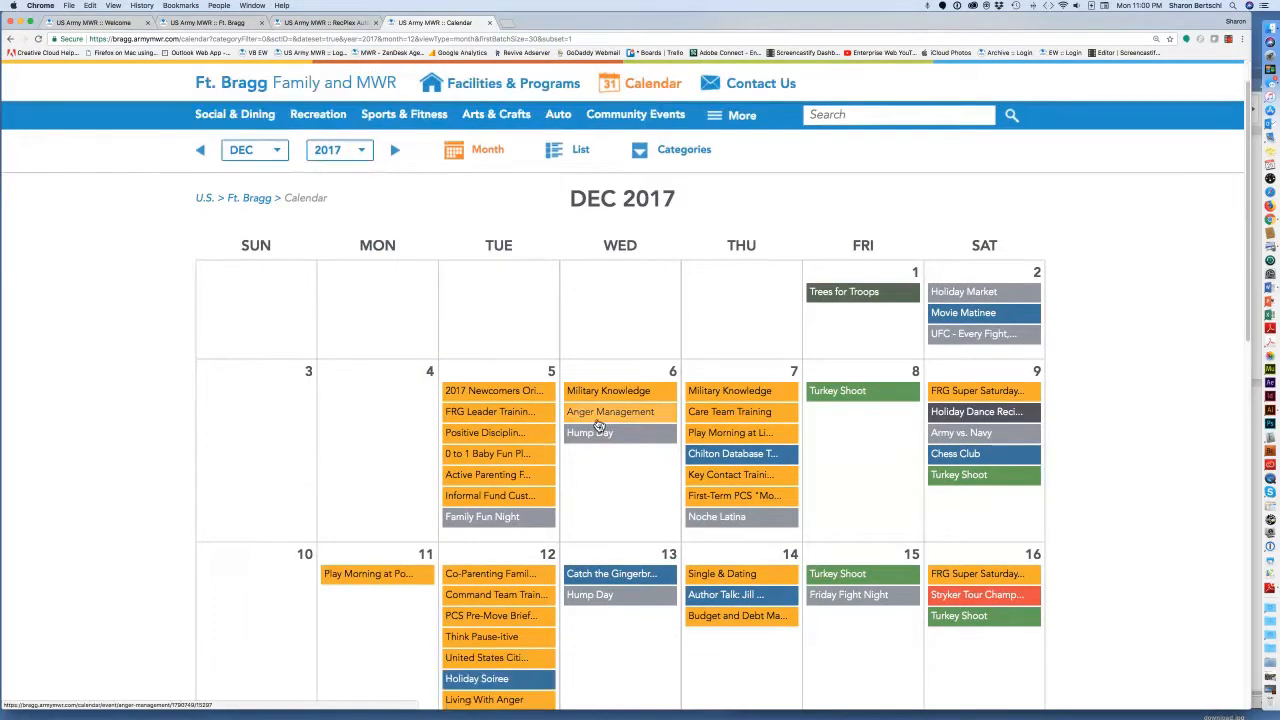
scroll(598, 427, "down", 1)
scroll(598, 427, "up", 1)
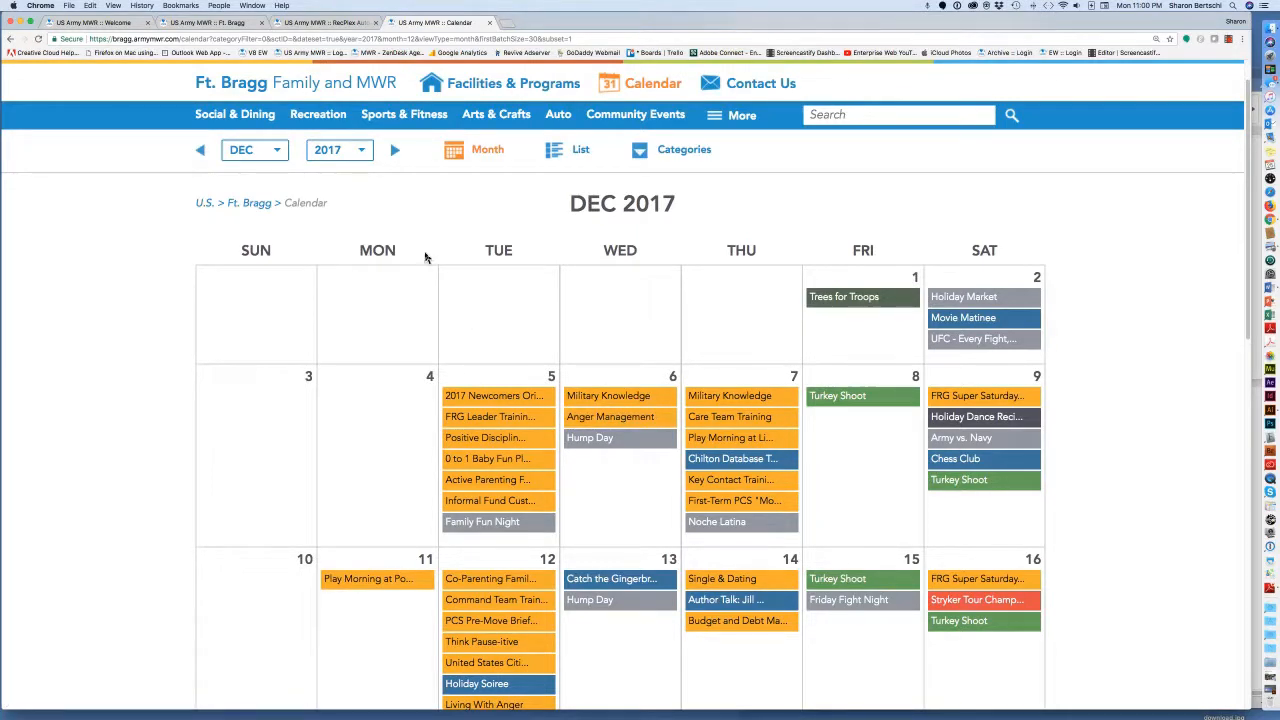
- Return to the training site's dashboard and open its calendar of events for December 2017
left_click(130, 24)
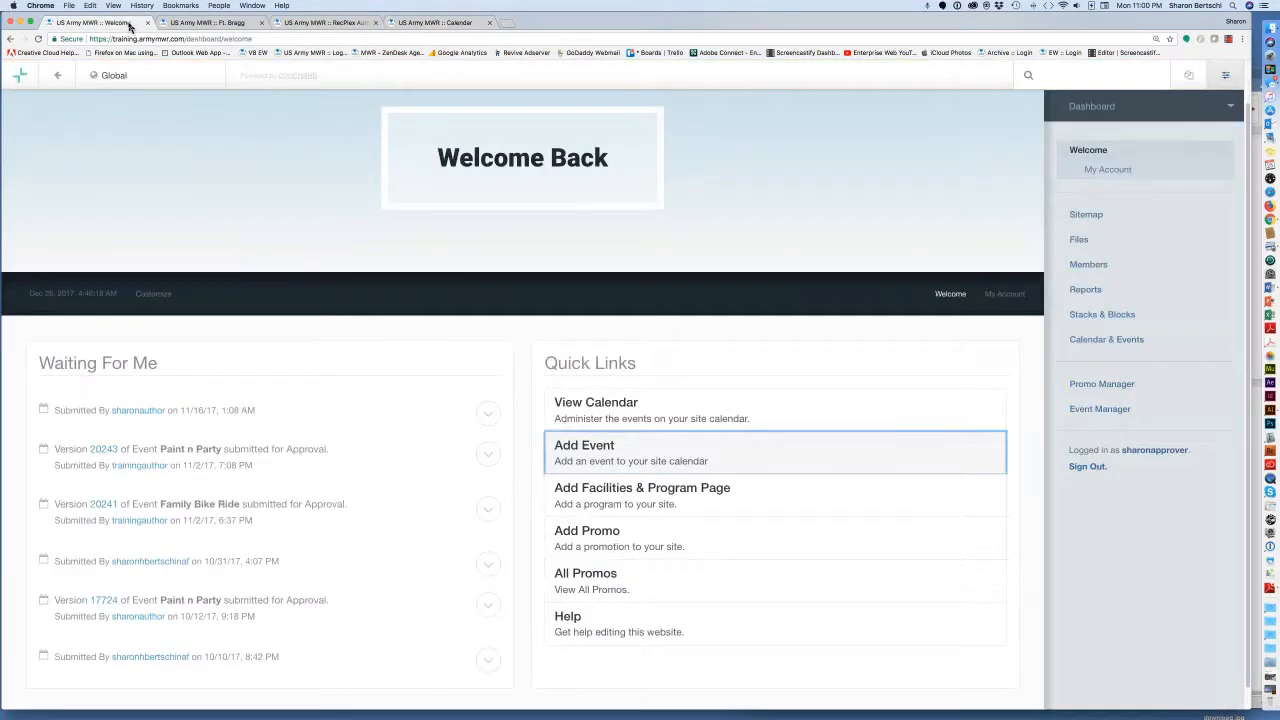
left_click(763, 671)
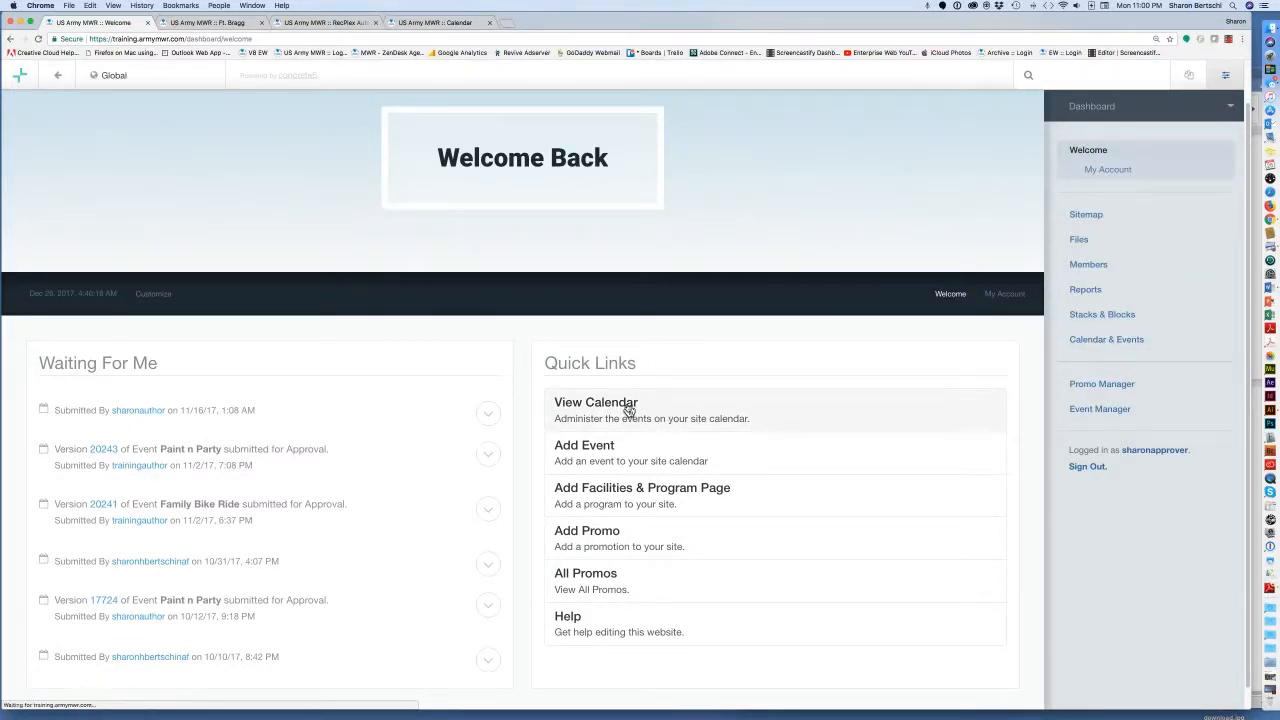
left_click(629, 410)
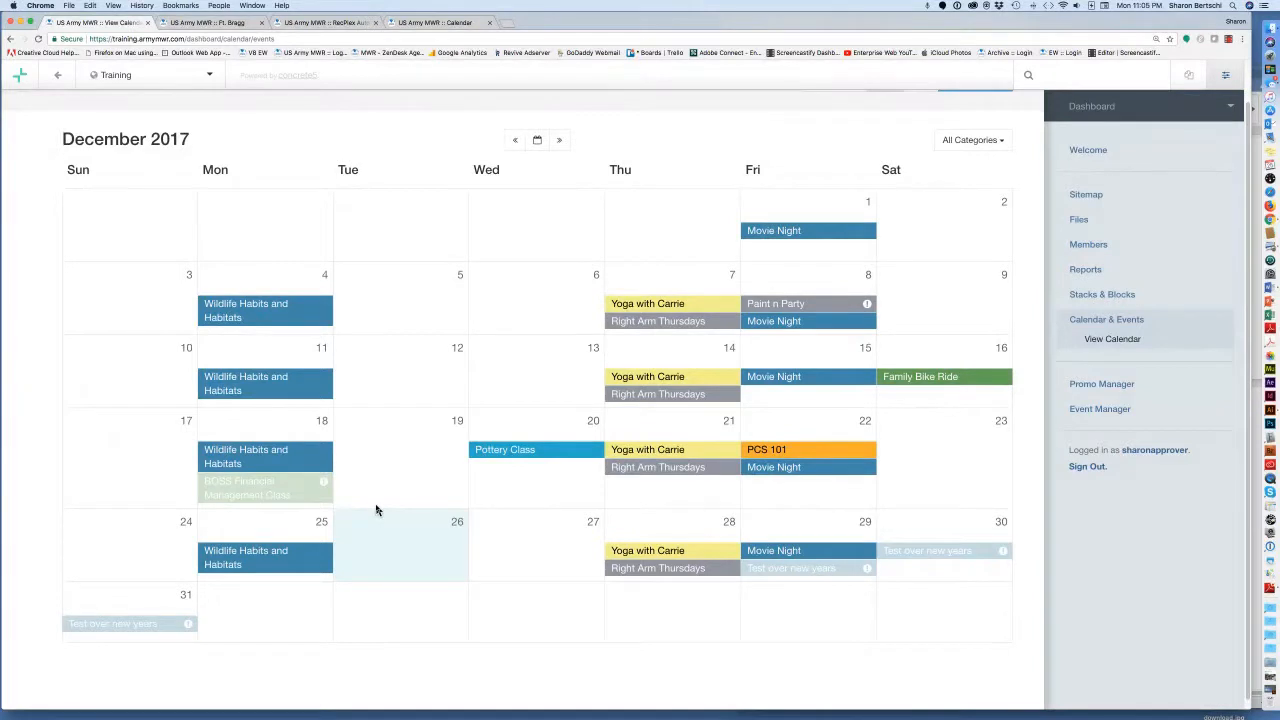
key("super+equal")
scroll(410, 577, "down", 1)
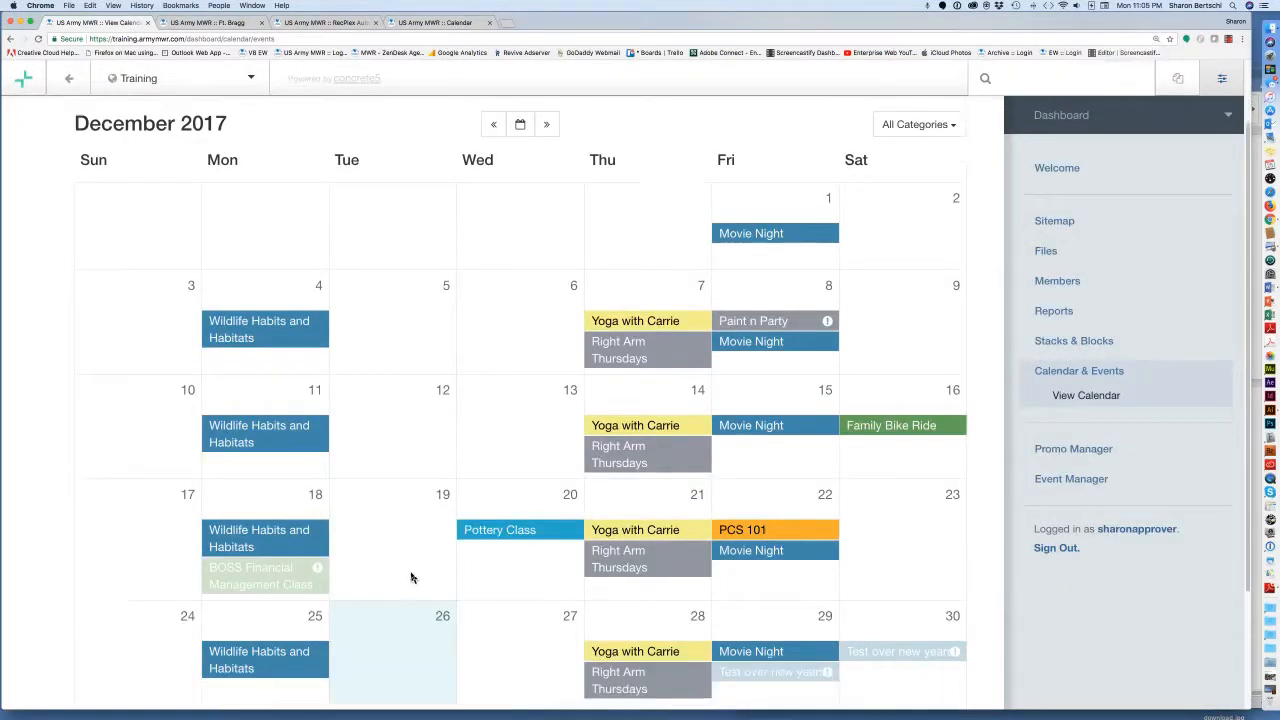
- Show the actions available for the BOSS Financial Management Class on December 18 and dismiss them
scroll(410, 577, "down", 5)
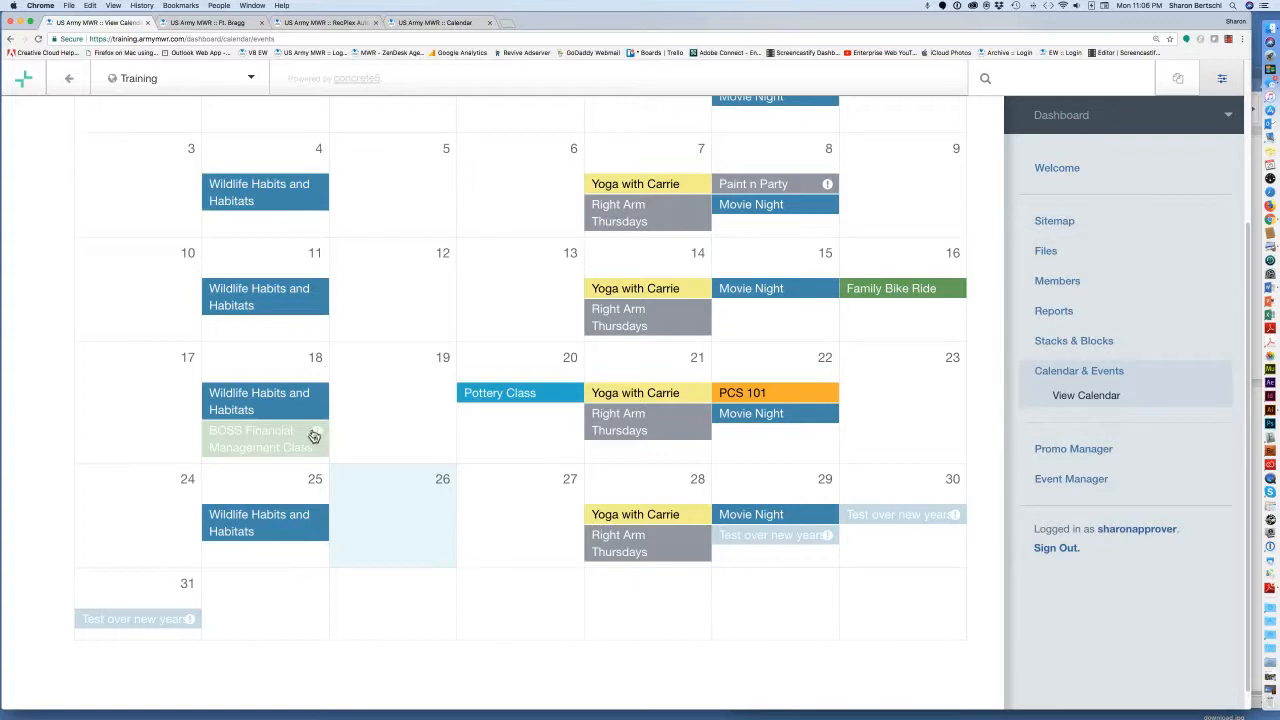
left_click(287, 437)
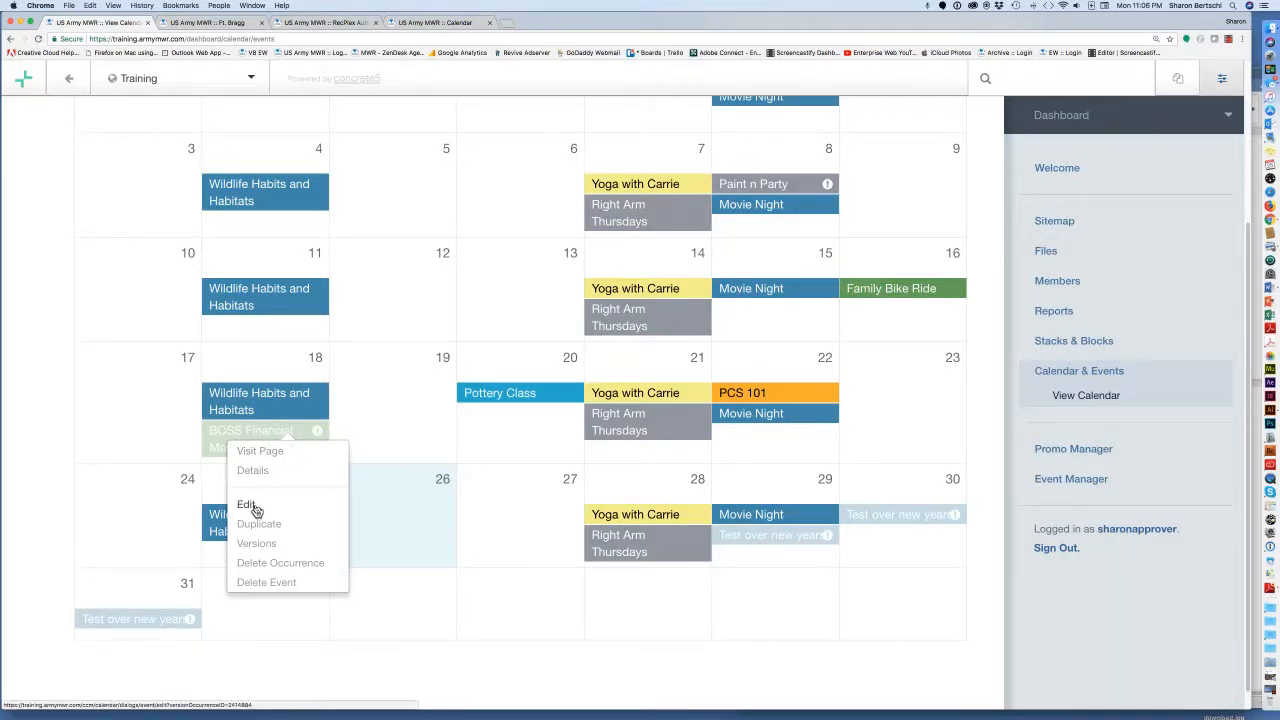
left_click(381, 429)
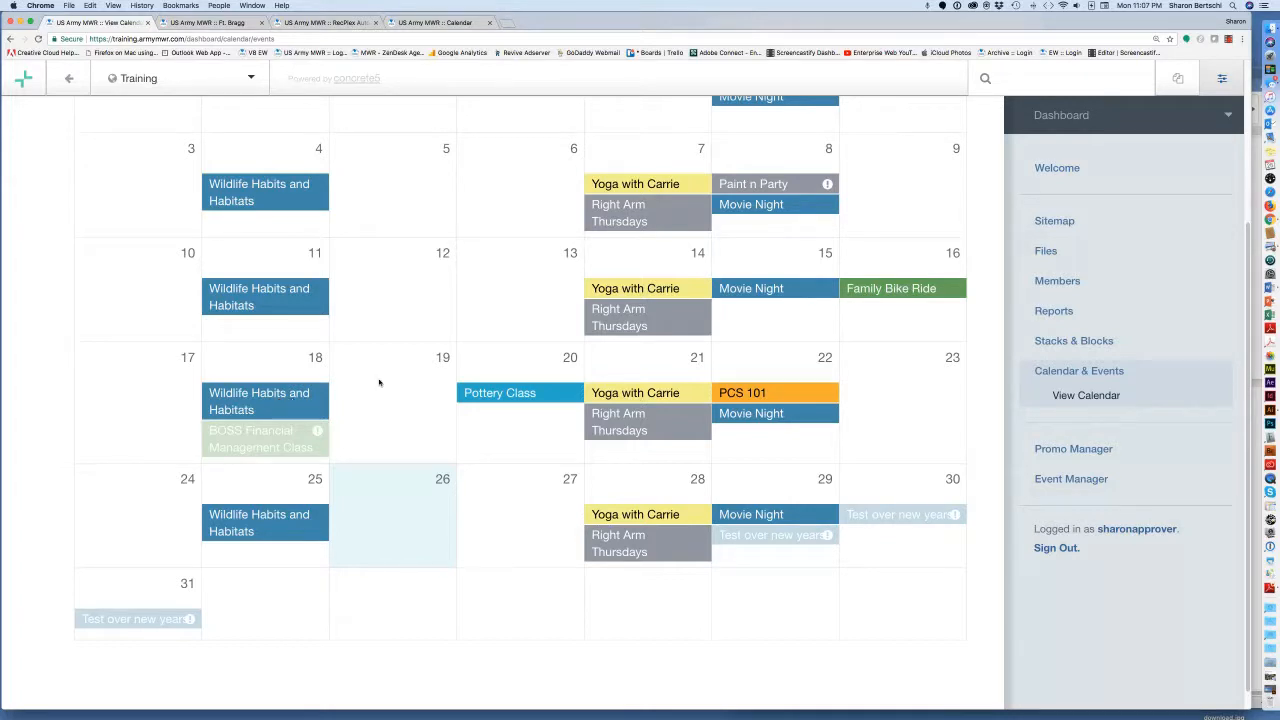
- Enlarge the page and show the actions available for the December 7 yoga event
scroll(508, 320, "up", 2)
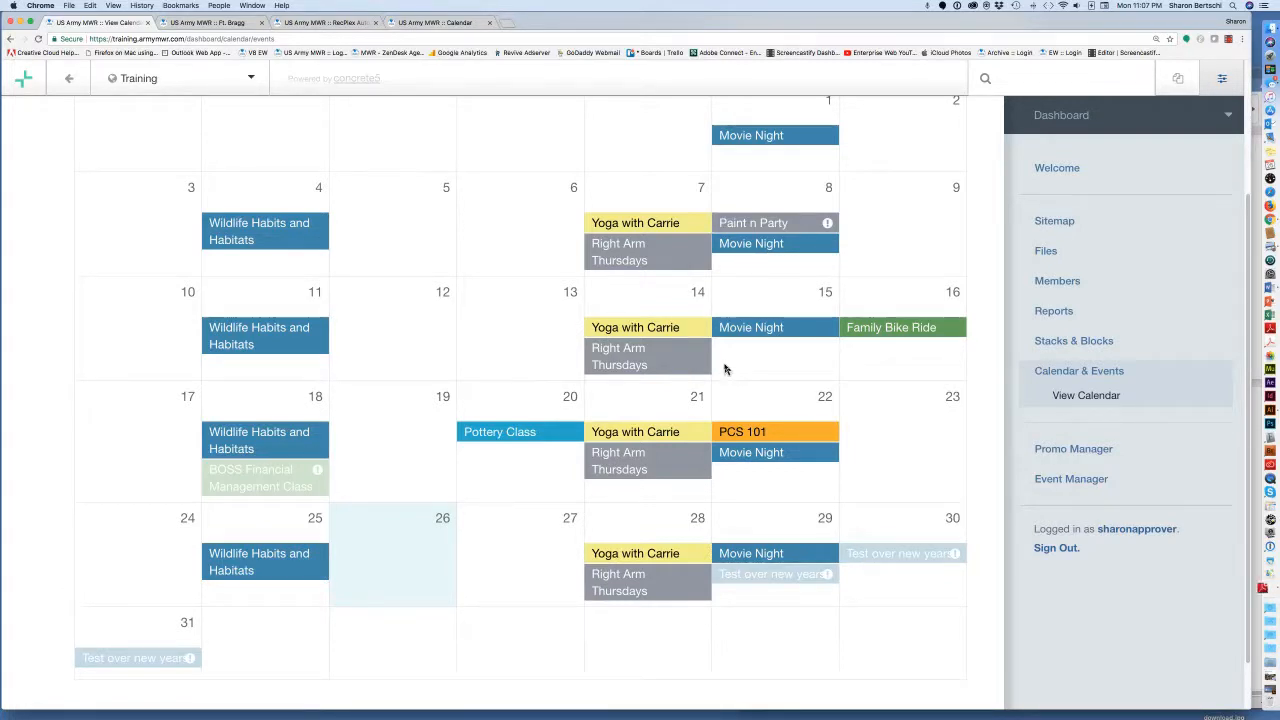
left_click(658, 228)
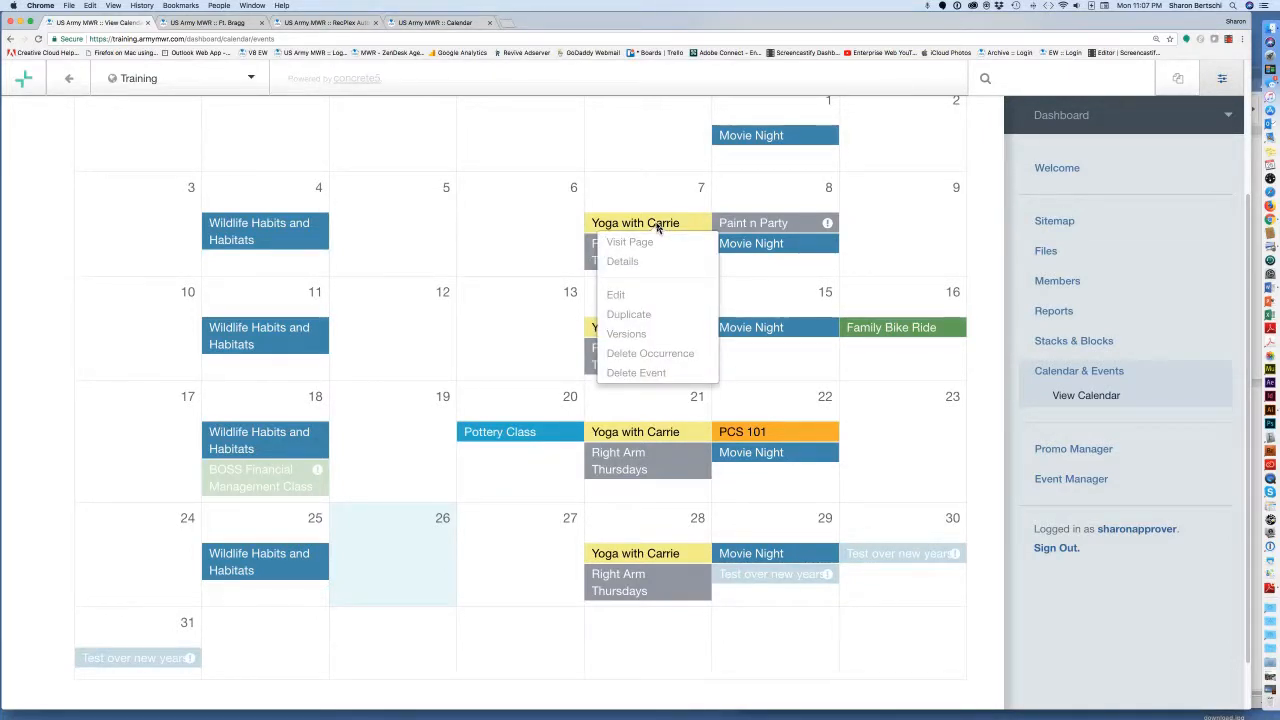
key("super+equal")
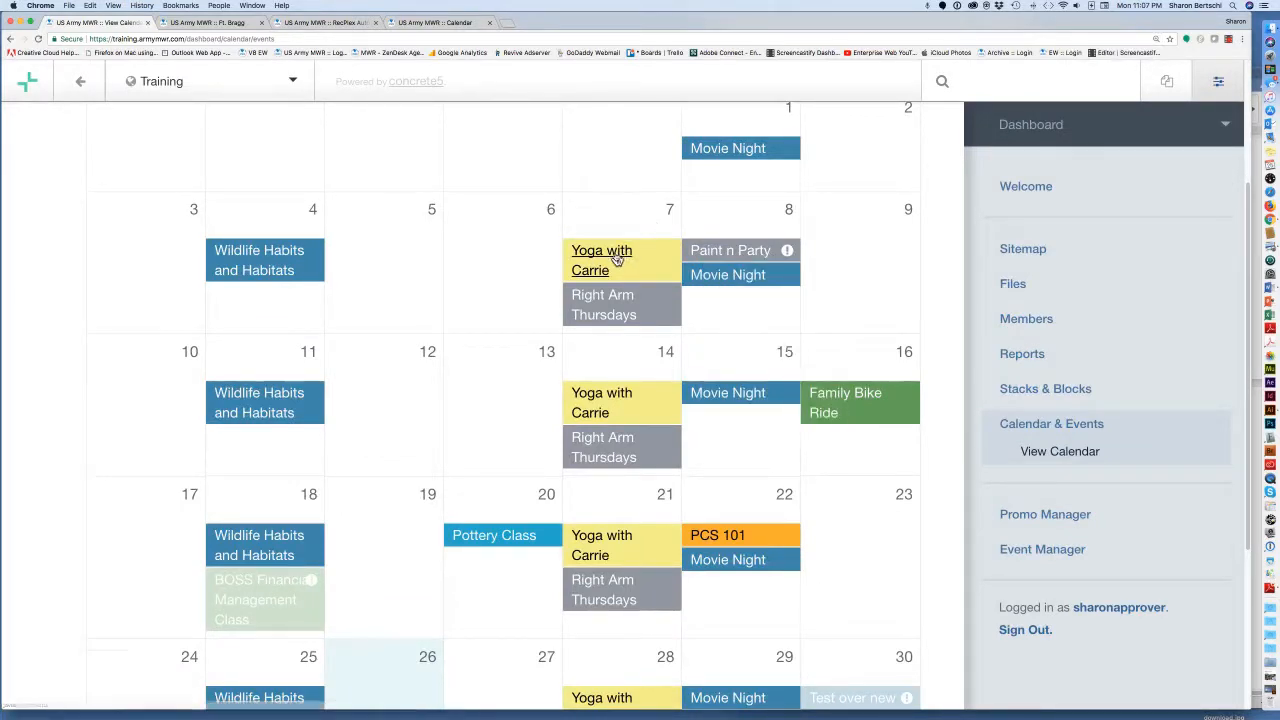
left_click(617, 258)
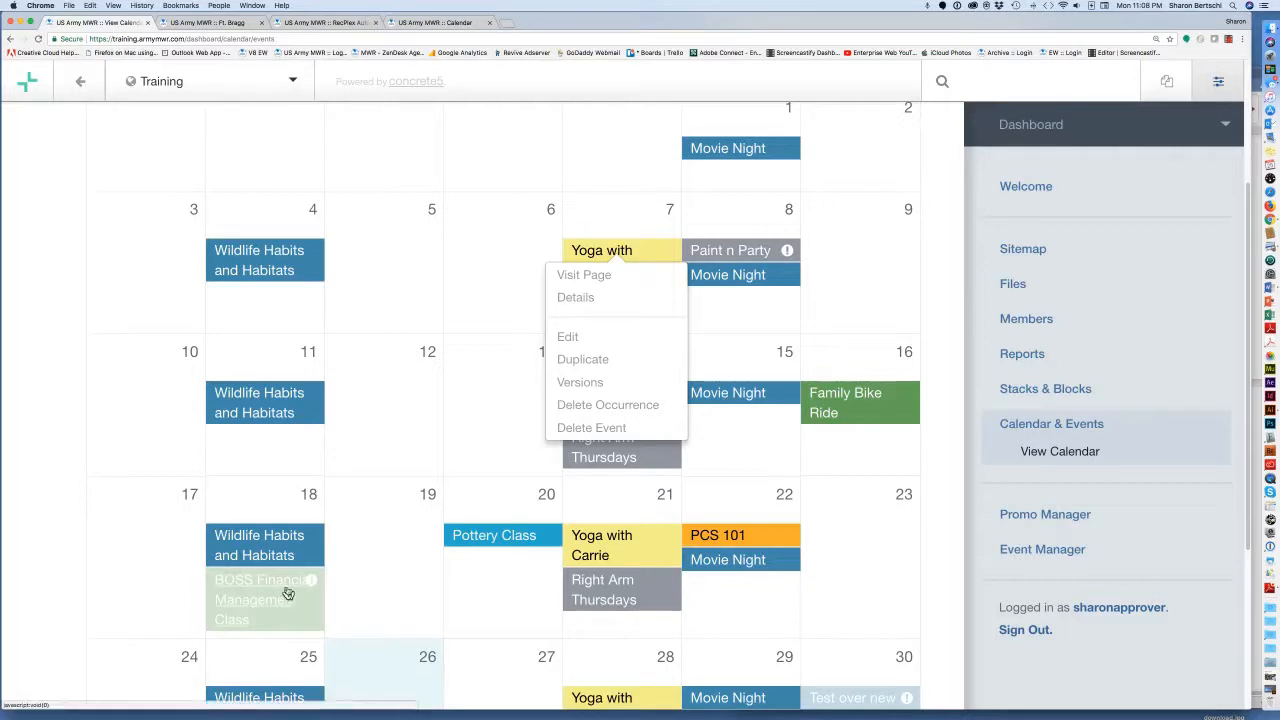
- Open the details of the unapproved BOSS Financial Management Class on December 18
scroll(287, 587, "down", 3)
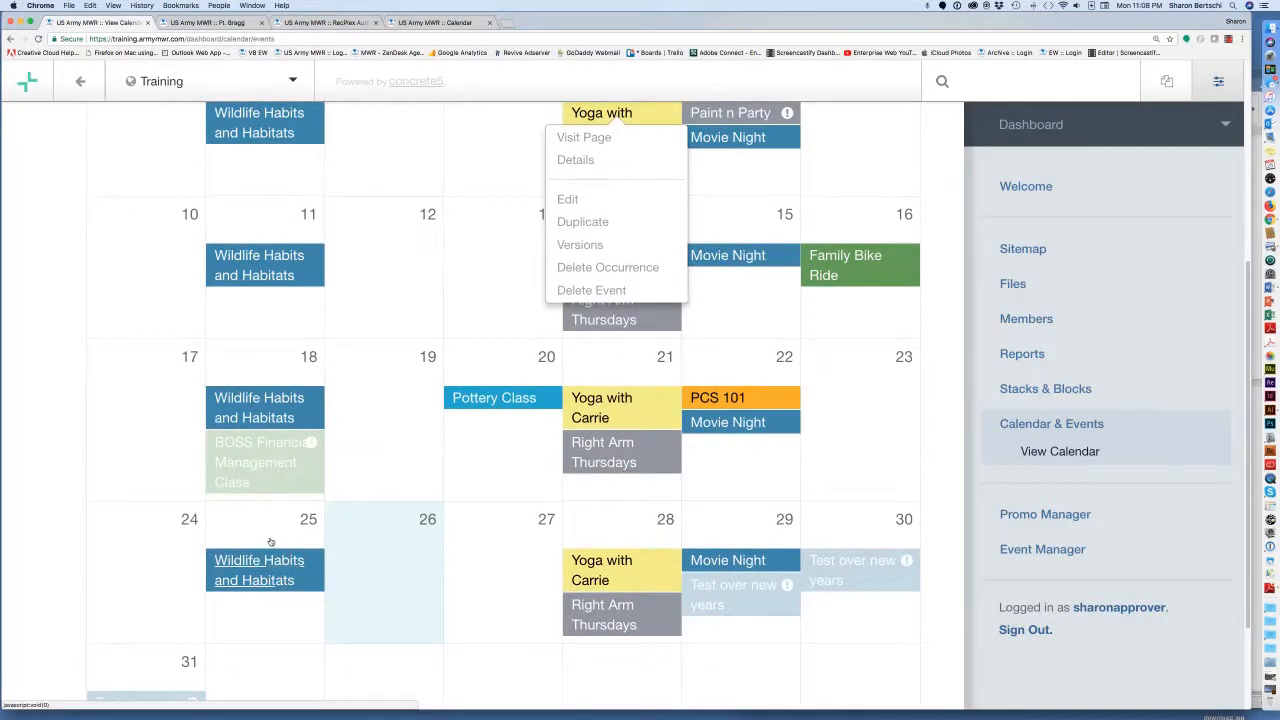
left_click(282, 448)
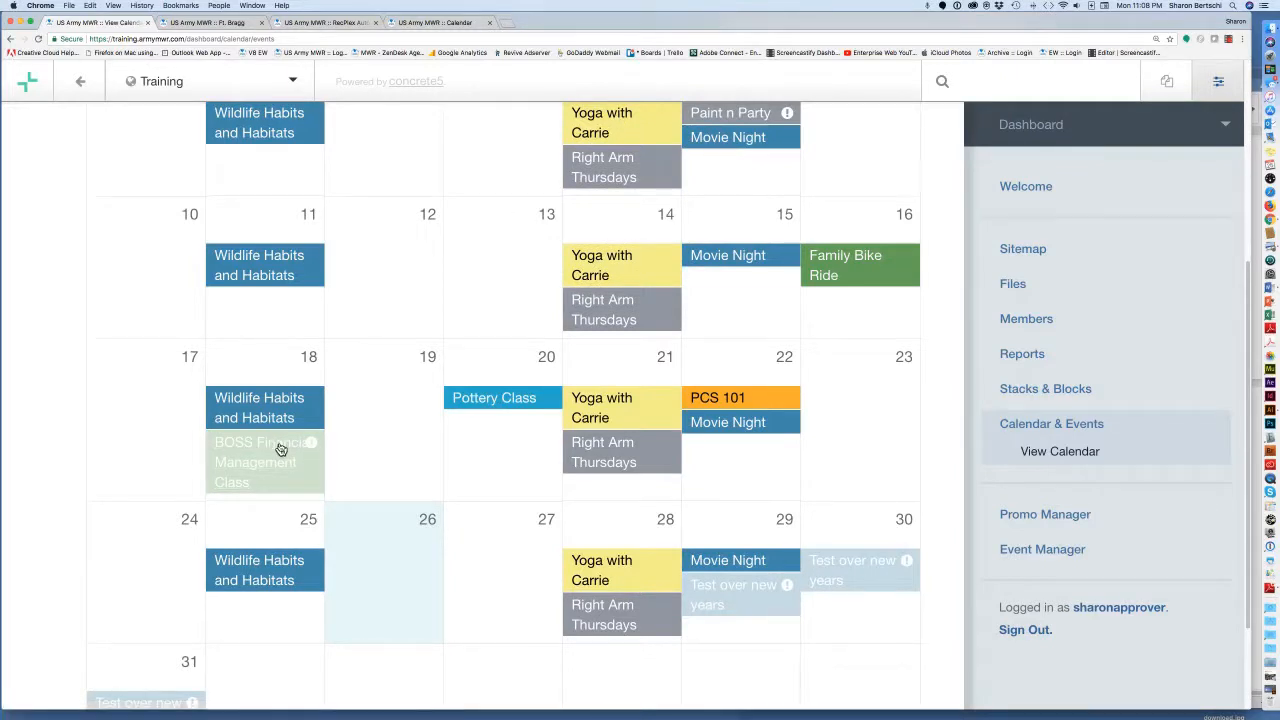
left_click(282, 448)
scroll(282, 450, "down", 2)
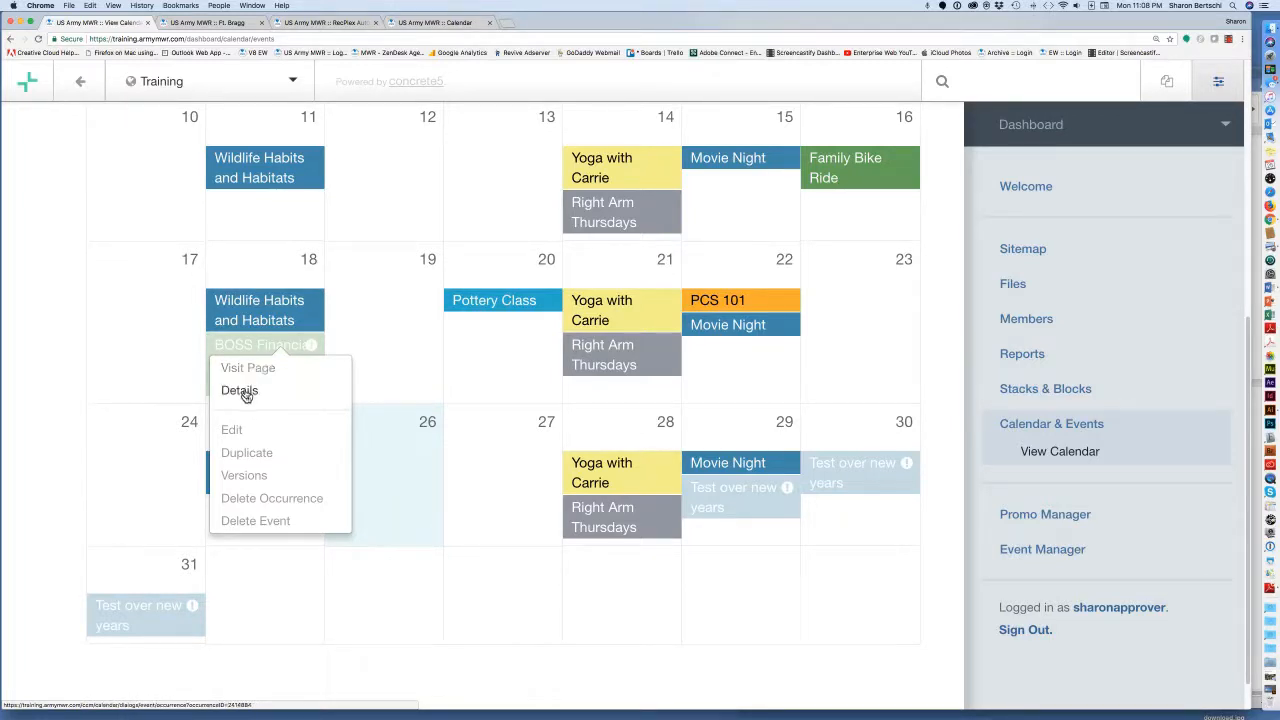
left_click(242, 391)
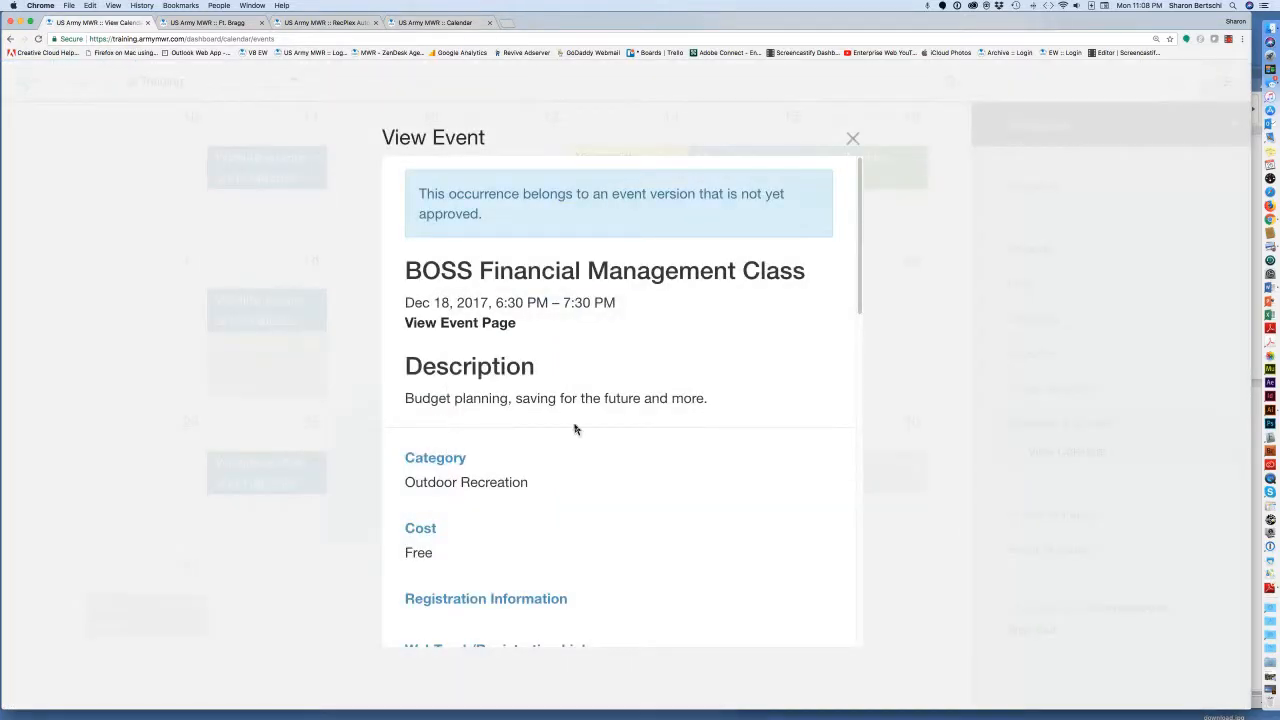
- Read through the class's details from description and category to body content, image and time options, and close the event view
scroll(628, 425, "down", 2)
scroll(628, 425, "up", 2)
scroll(603, 337, "down", 1)
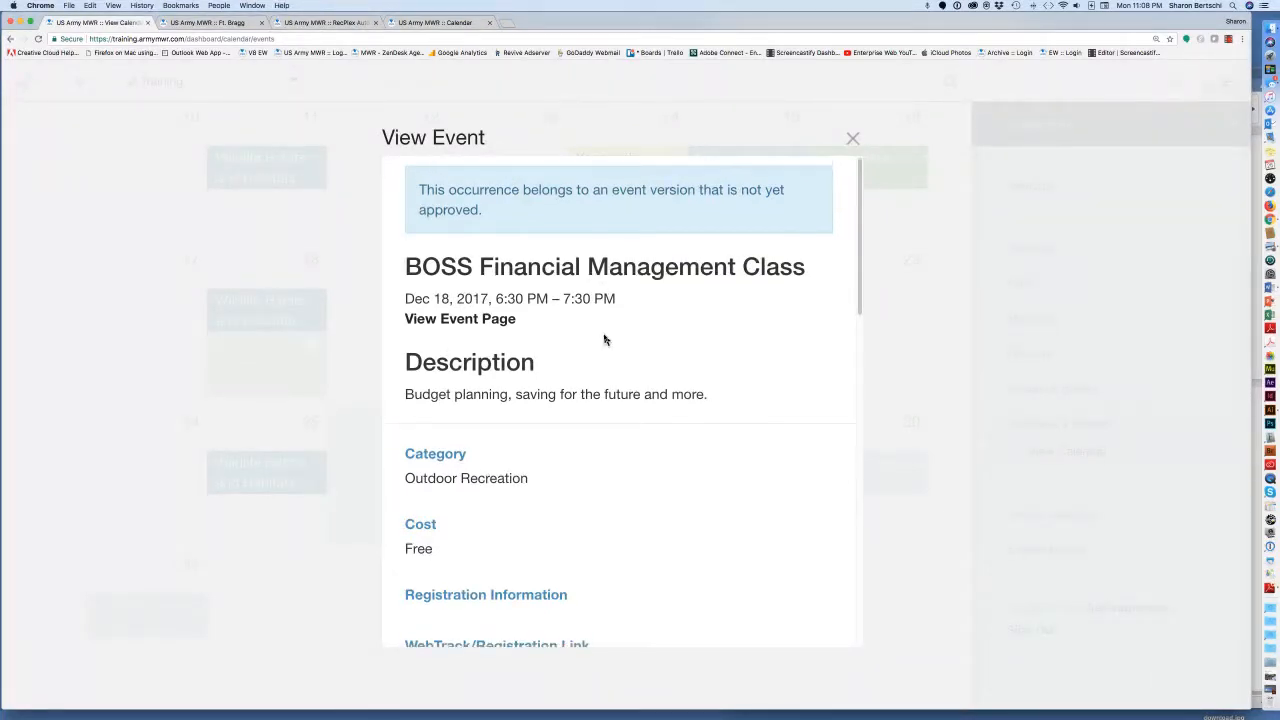
scroll(604, 339, "down", 3)
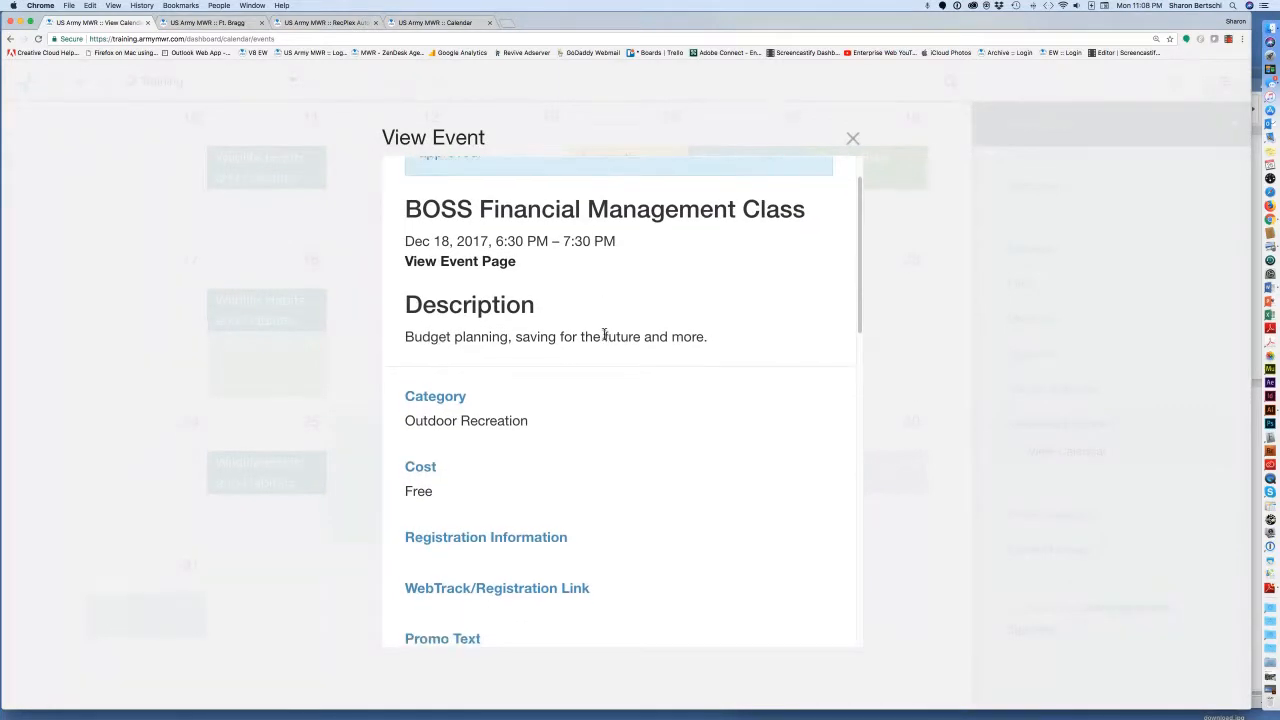
scroll(603, 337, "down", 10)
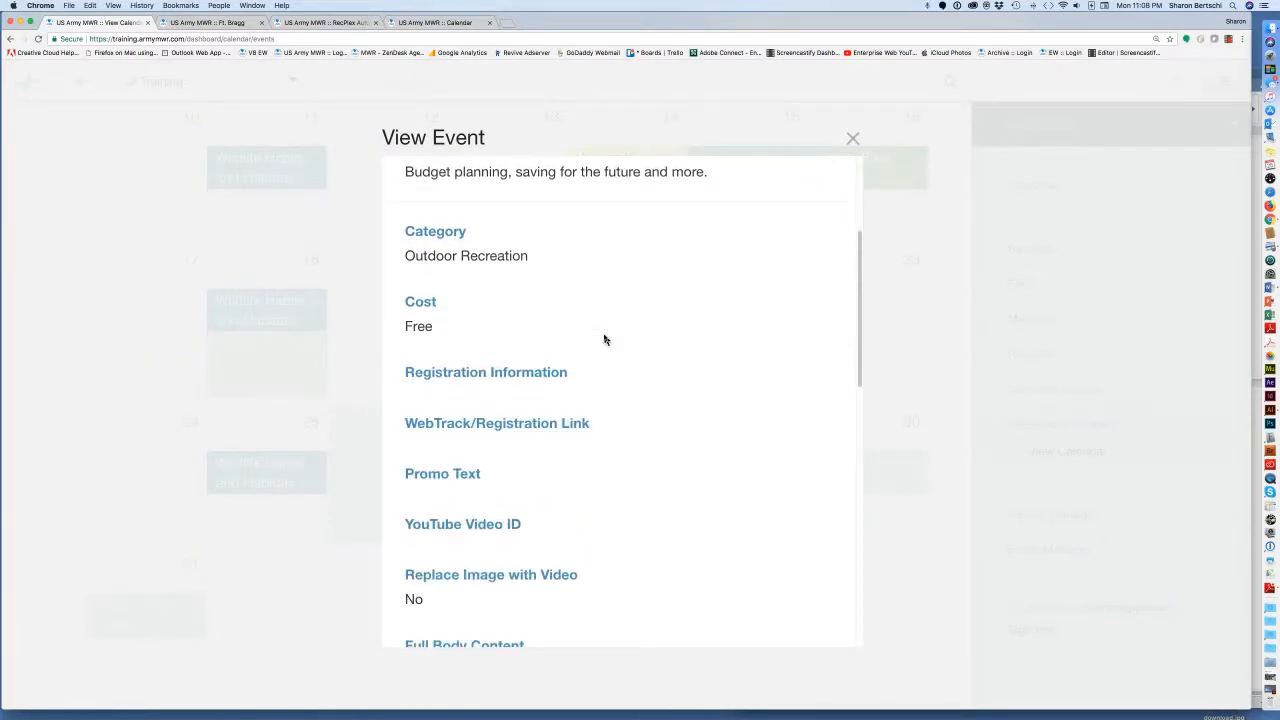
scroll(604, 339, "down", 10)
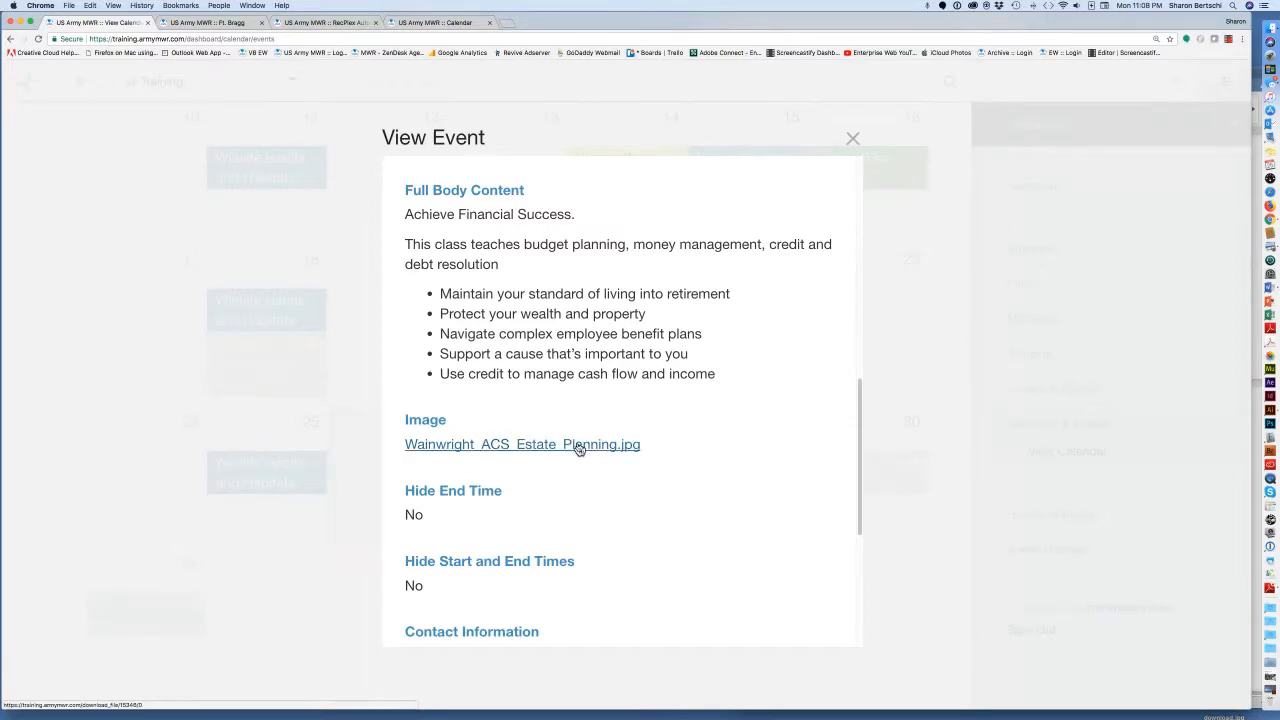
left_click(852, 138)
- Open the version history of the December 7 yoga event
scroll(484, 270, "up", 3)
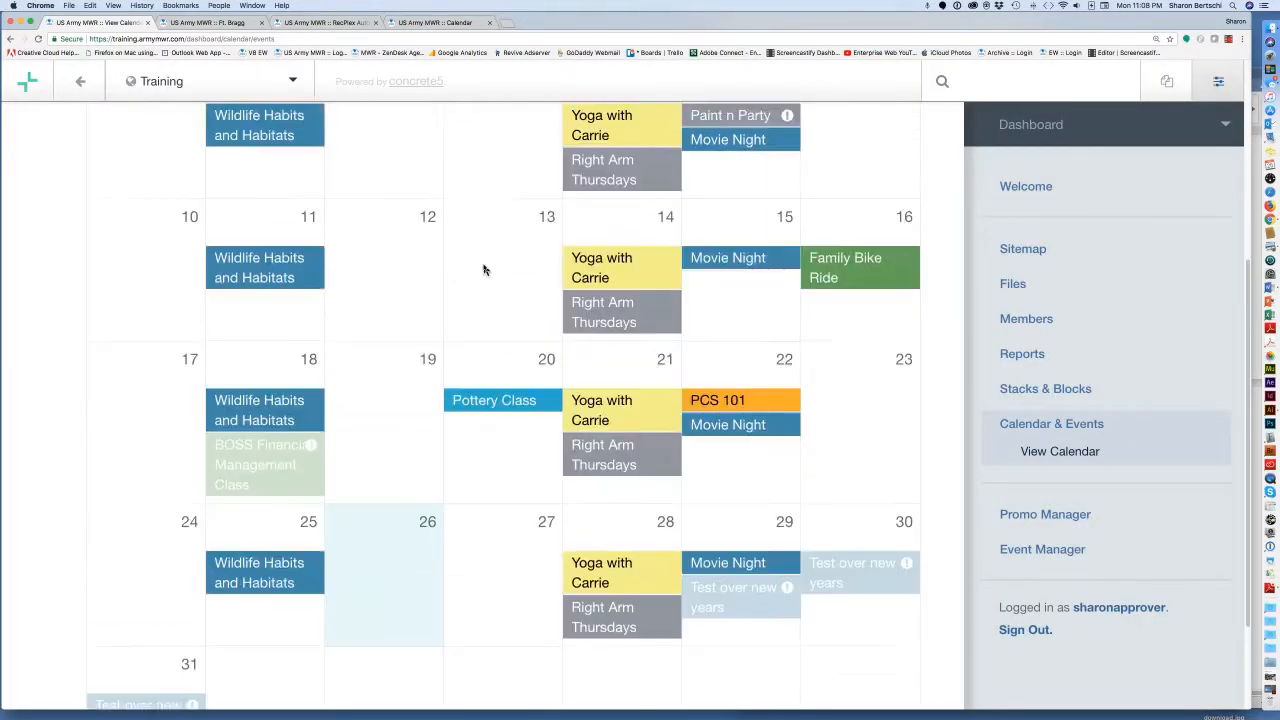
scroll(484, 270, "up", 3)
scroll(484, 270, "down", 2)
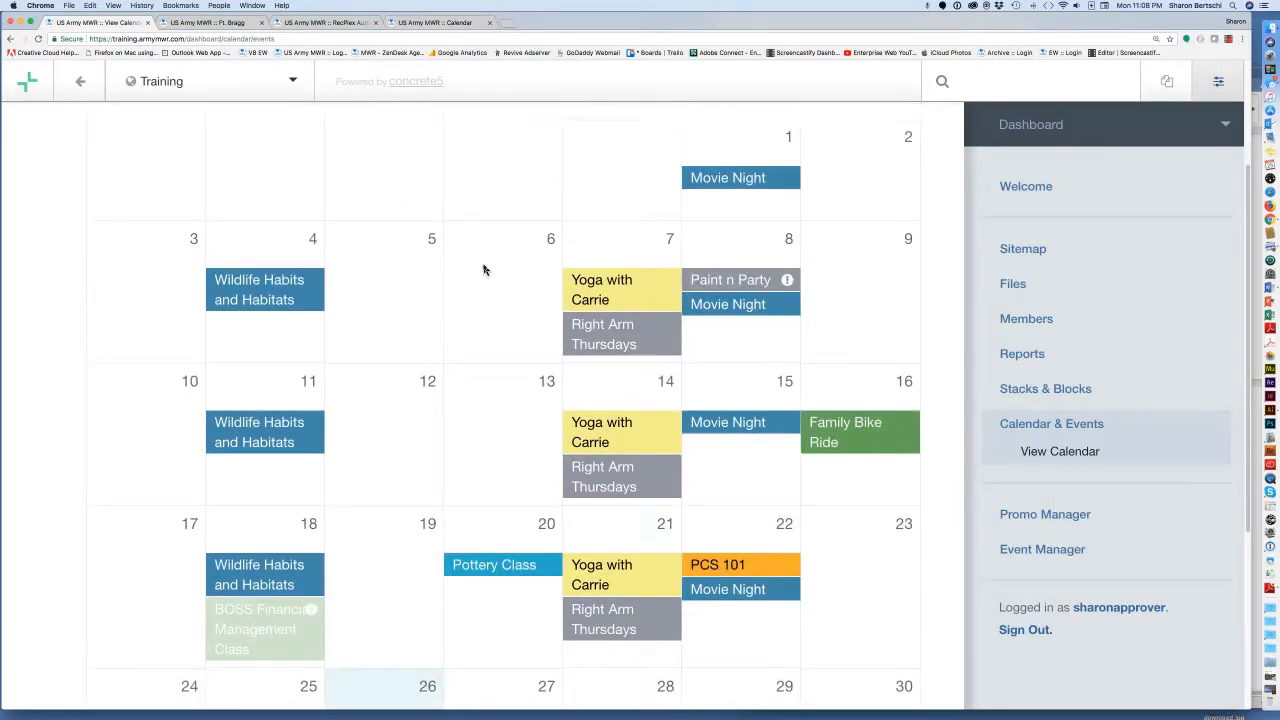
left_click(616, 227)
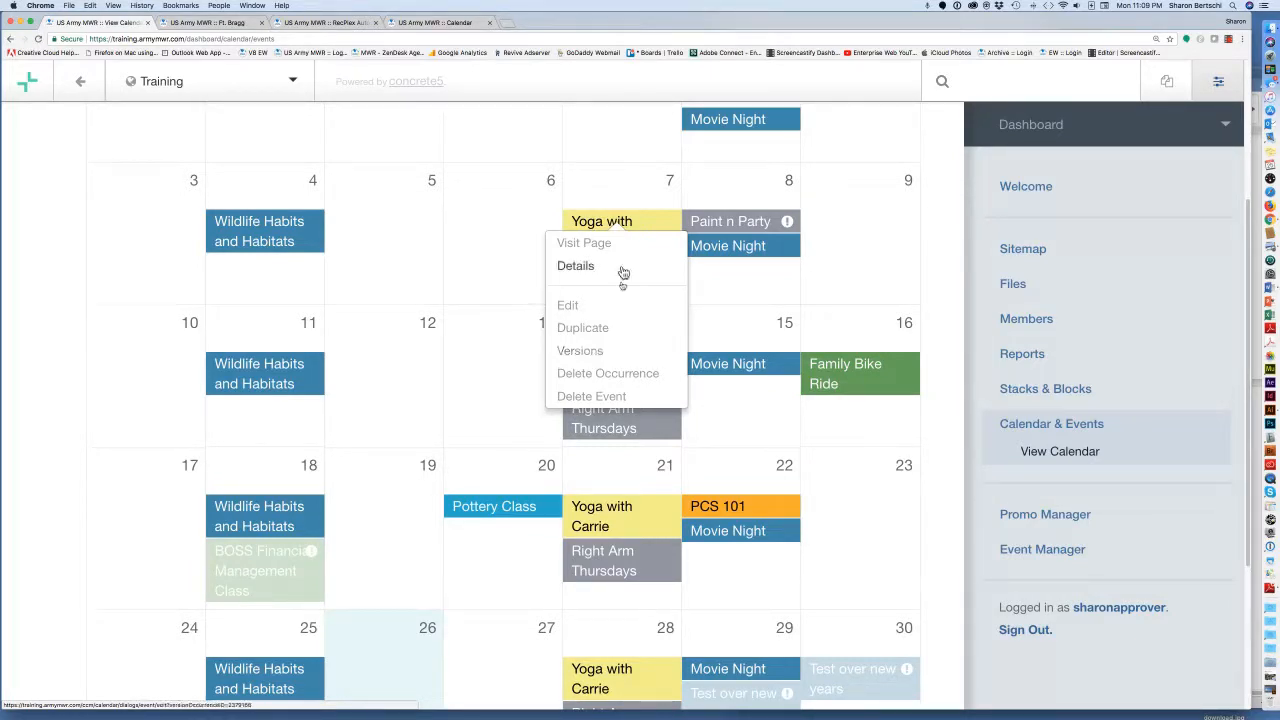
left_click(590, 352)
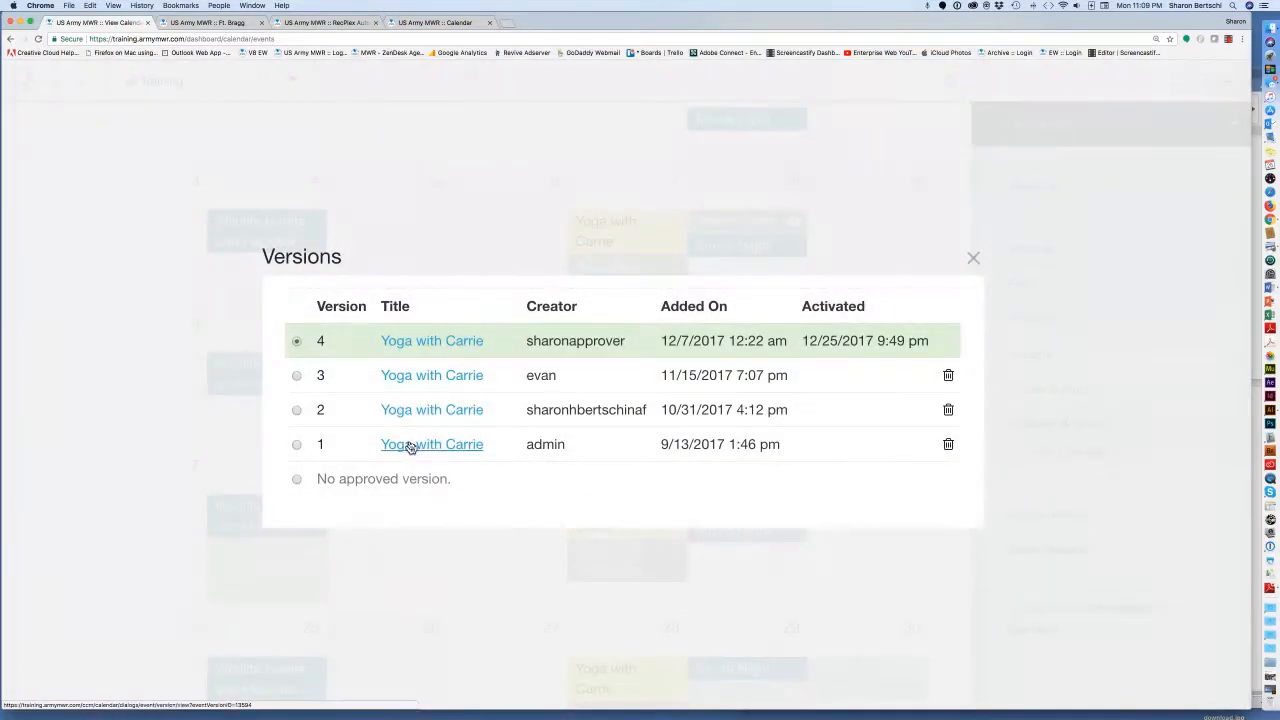
- Switch the yoga event's approved version to version 2 and back to version 4, and reload the calendar
left_click(297, 342)
left_click(297, 410)
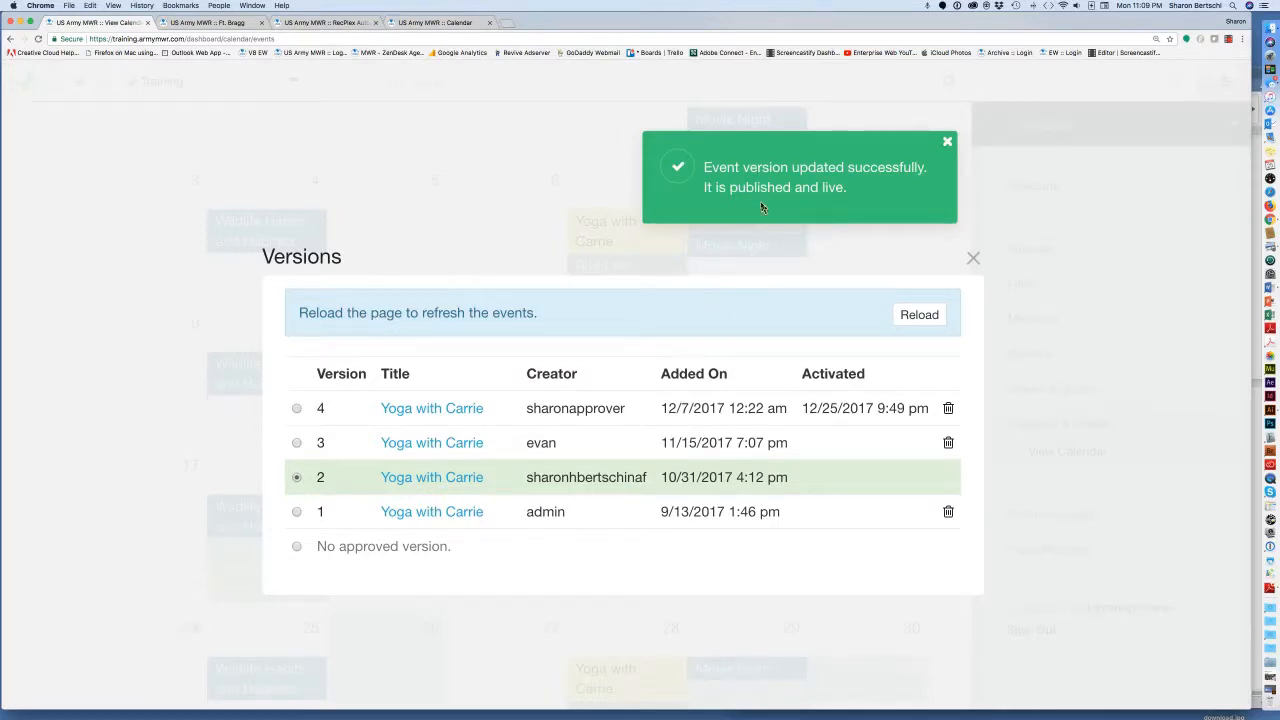
left_click(297, 410)
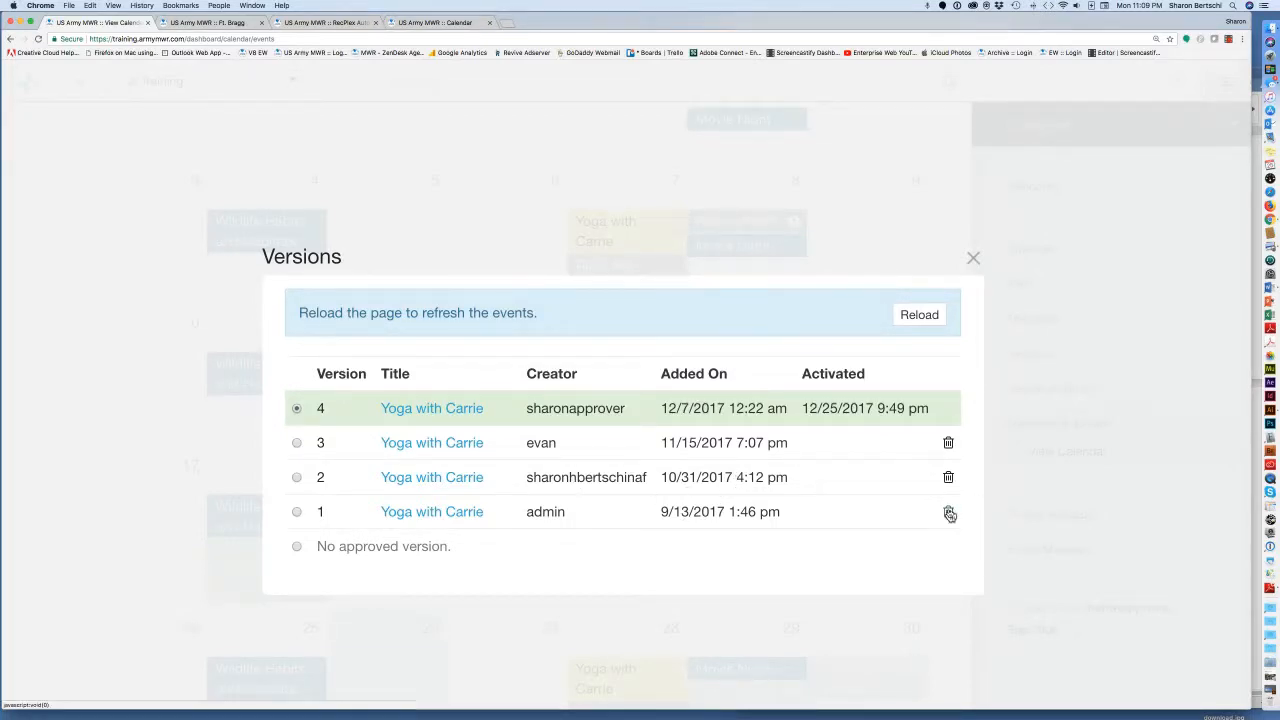
left_click(912, 318)
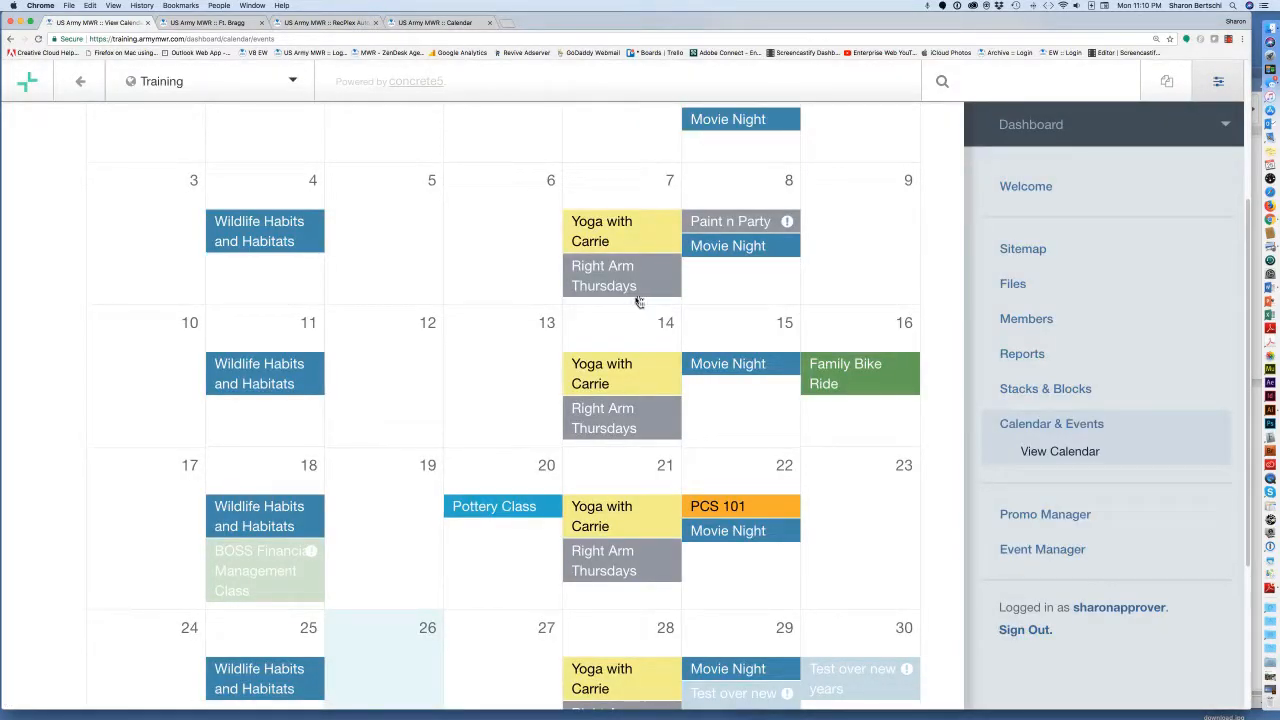
- Look over the delete occurrence and delete event options of the December 7 and December 21 yoga entries and dismiss them
left_click(621, 229)
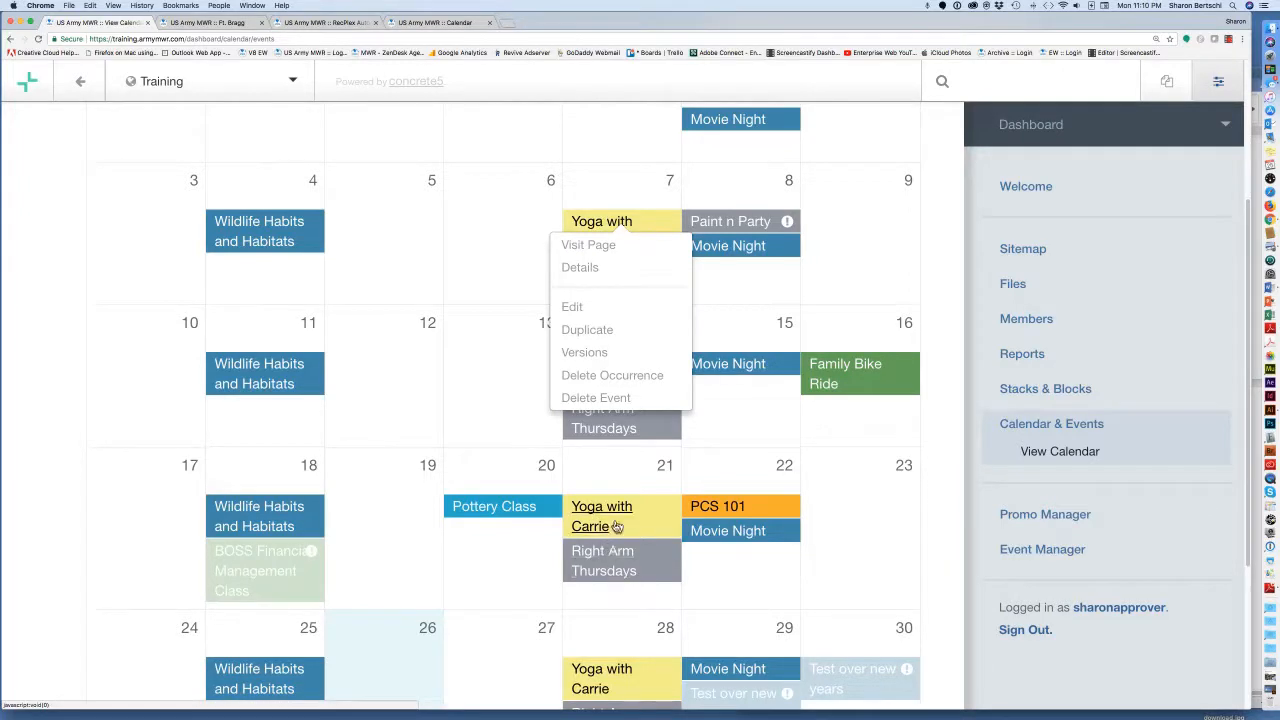
scroll(619, 510, "down", 1)
scroll(619, 510, "down", 2)
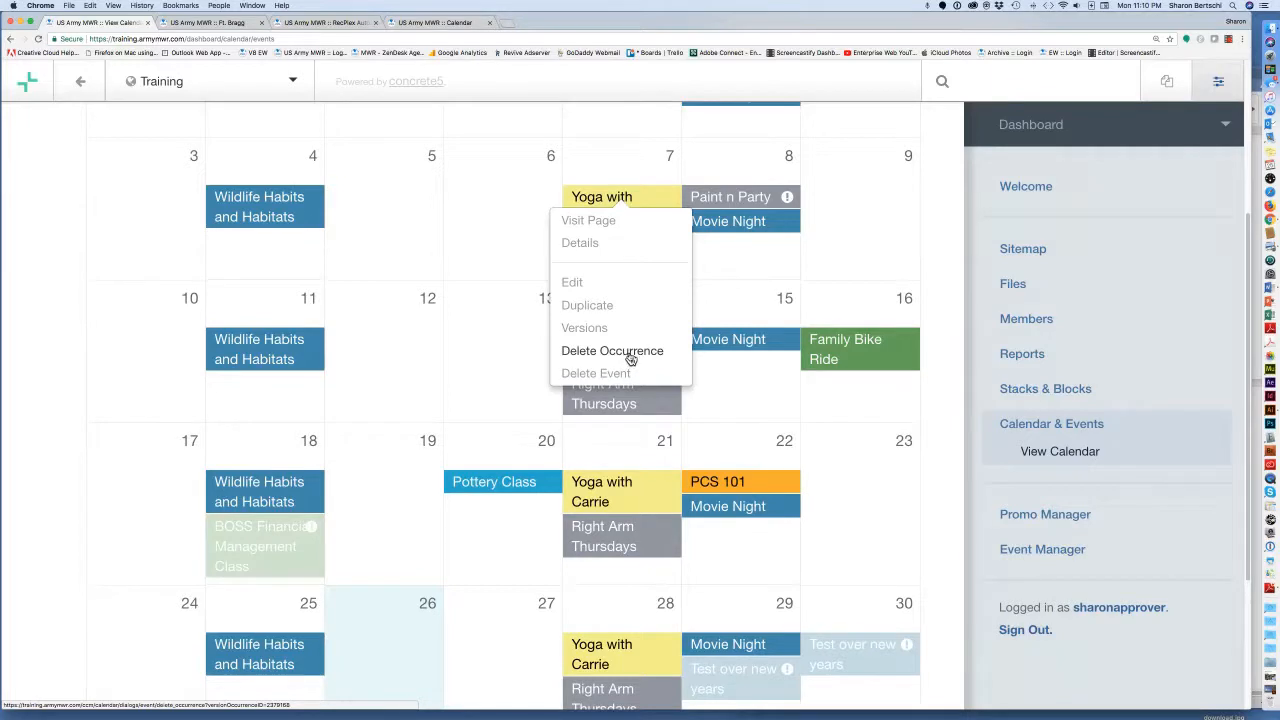
left_click(728, 388)
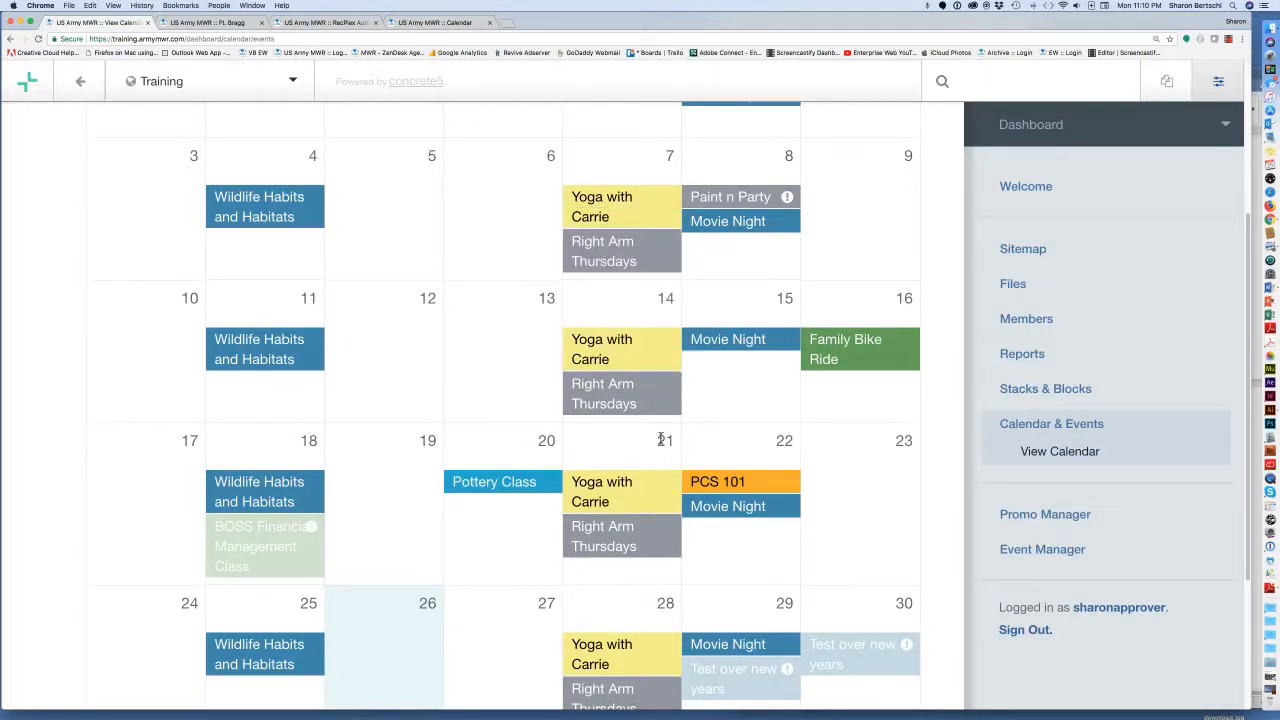
left_click(622, 484)
scroll(622, 485, "down", 3)
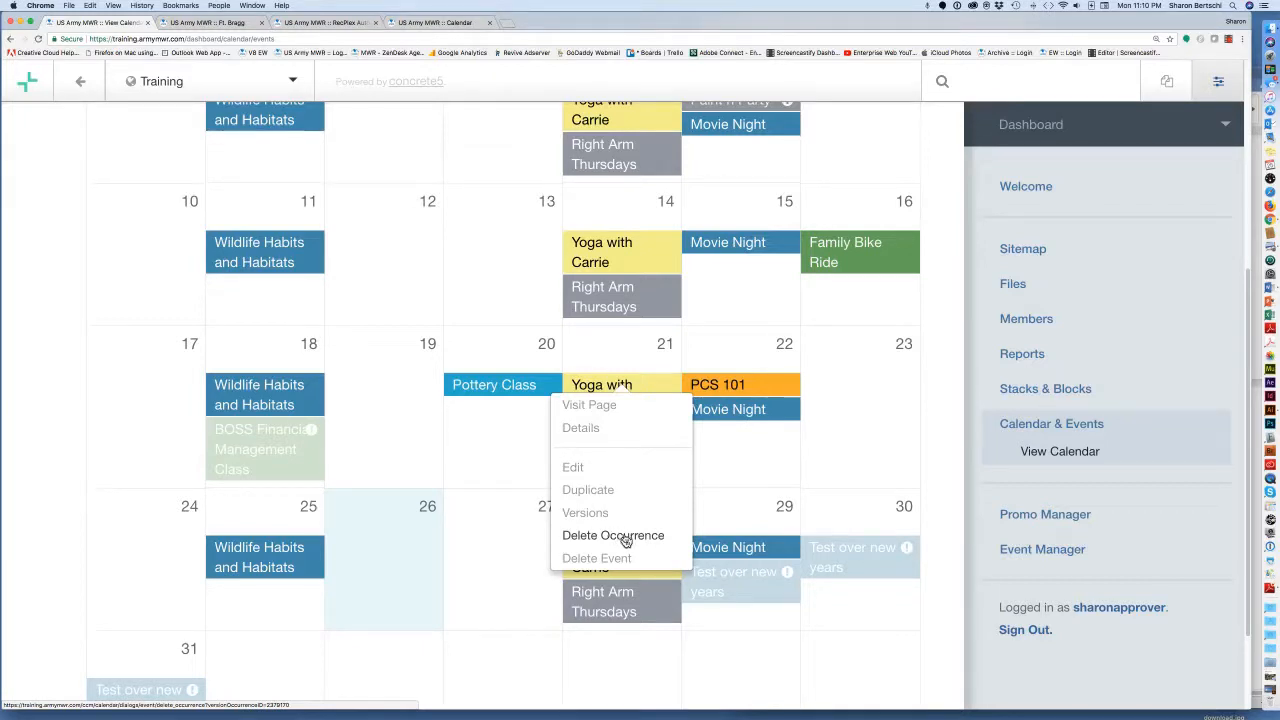
left_click(633, 352)
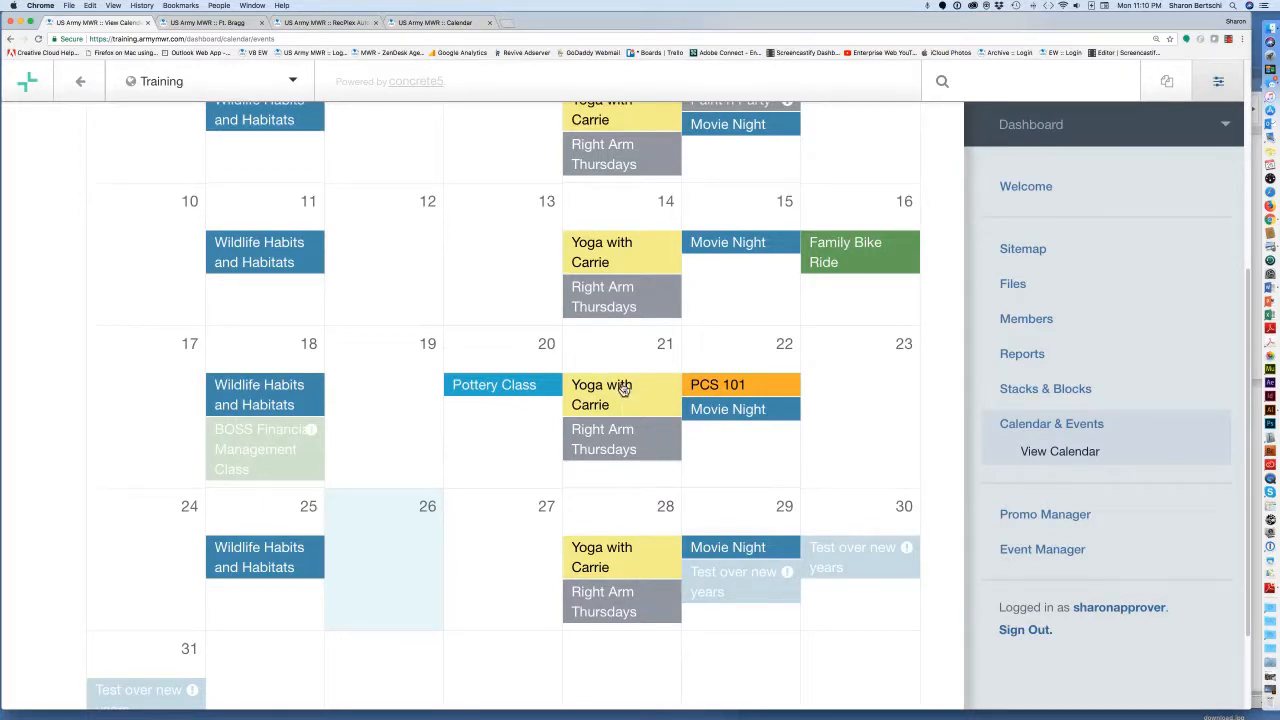
- Open the December 21 yoga event for editing and look over its Details and Summary sections
left_click(624, 389)
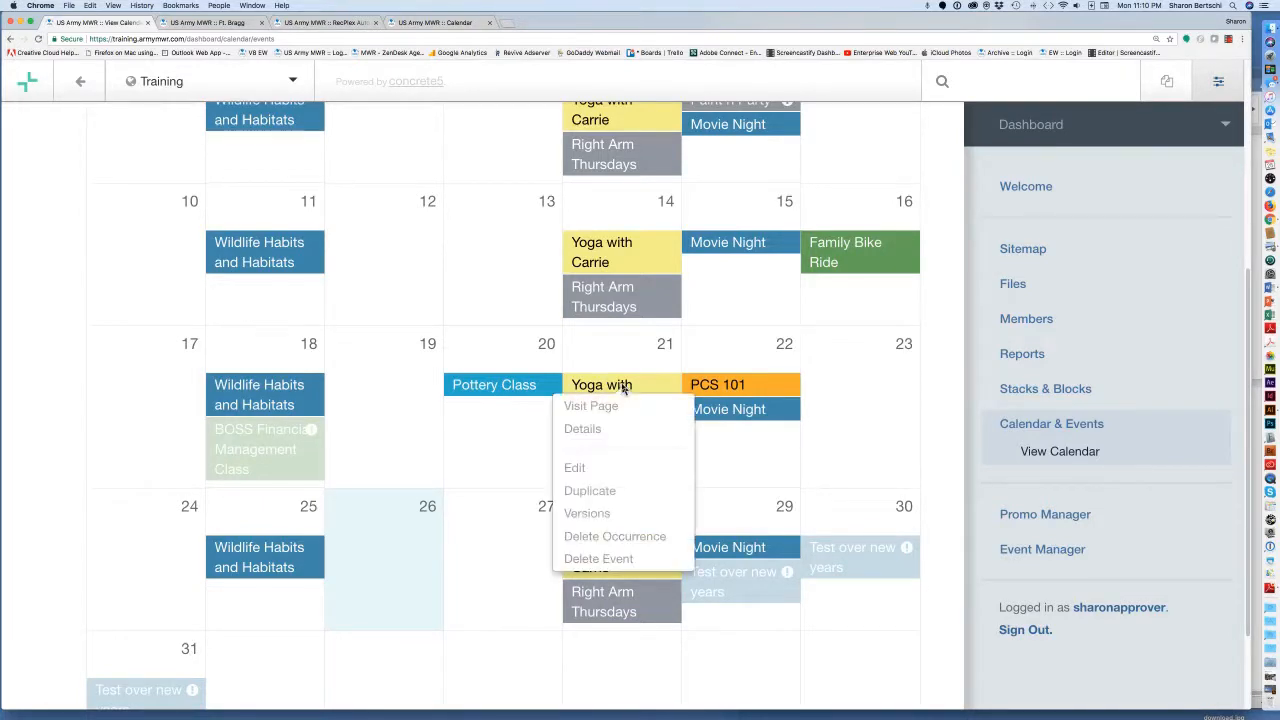
left_click(576, 468)
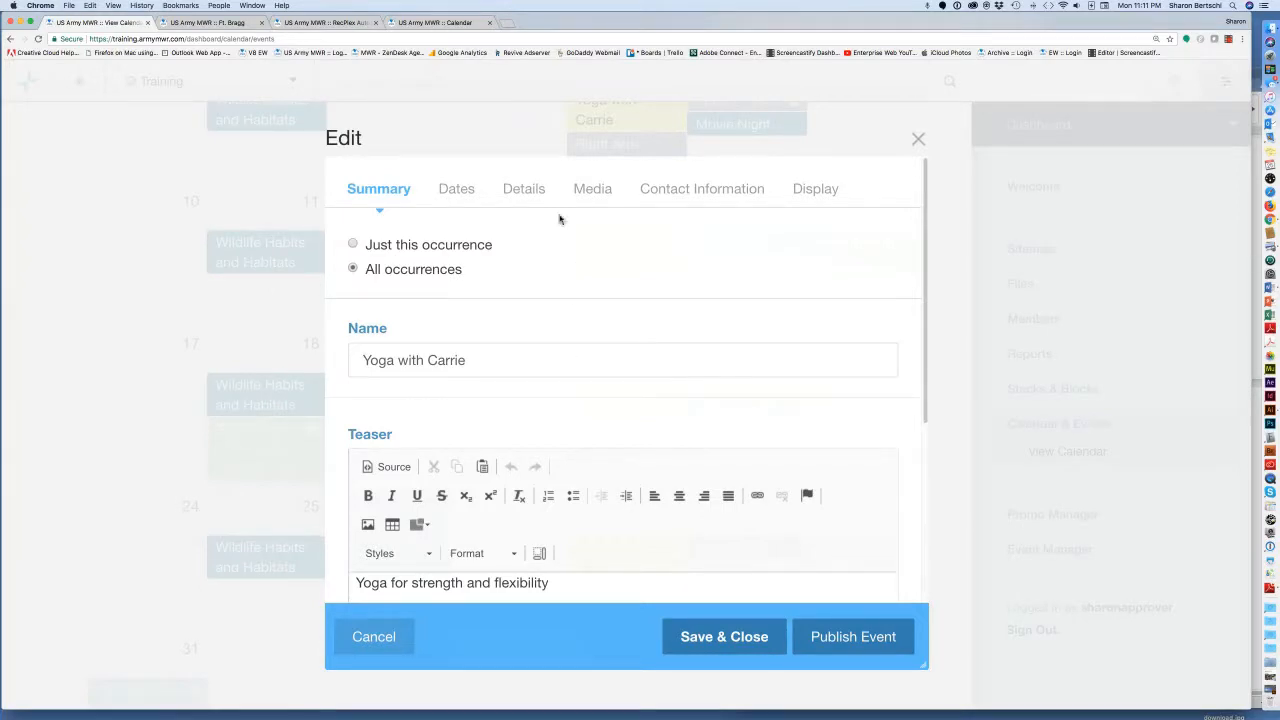
left_click(537, 190)
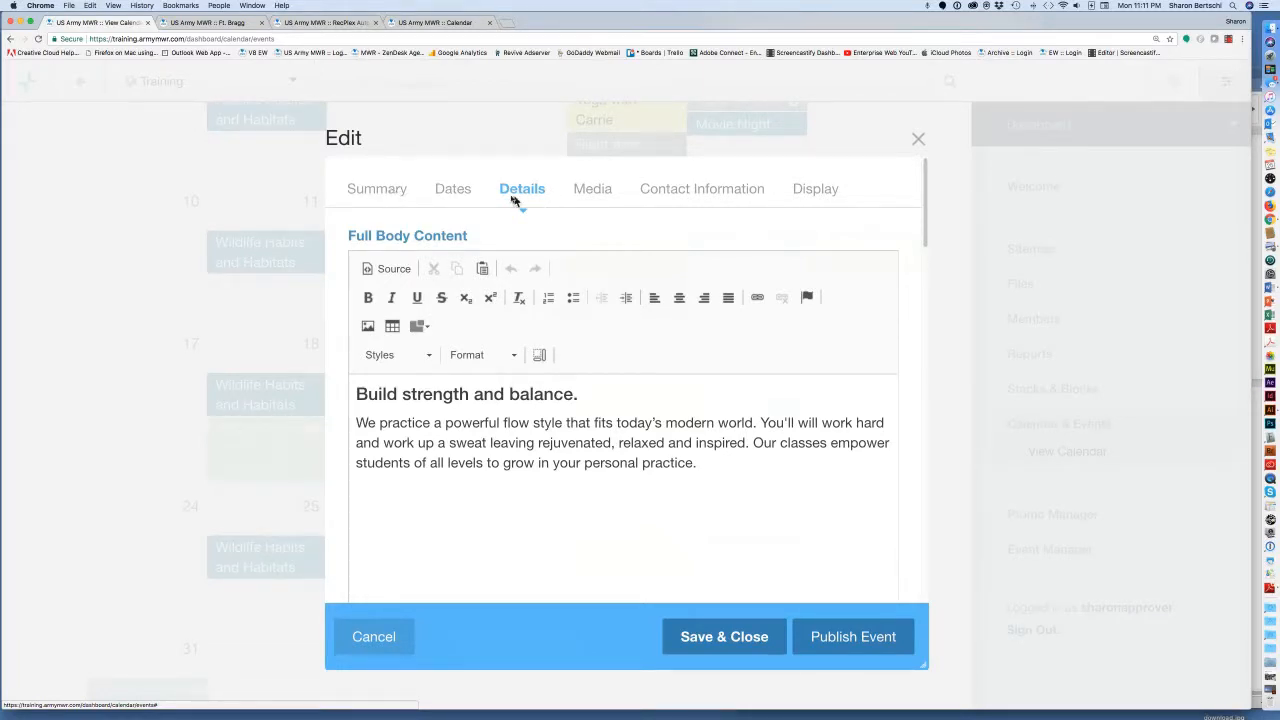
left_click(393, 194)
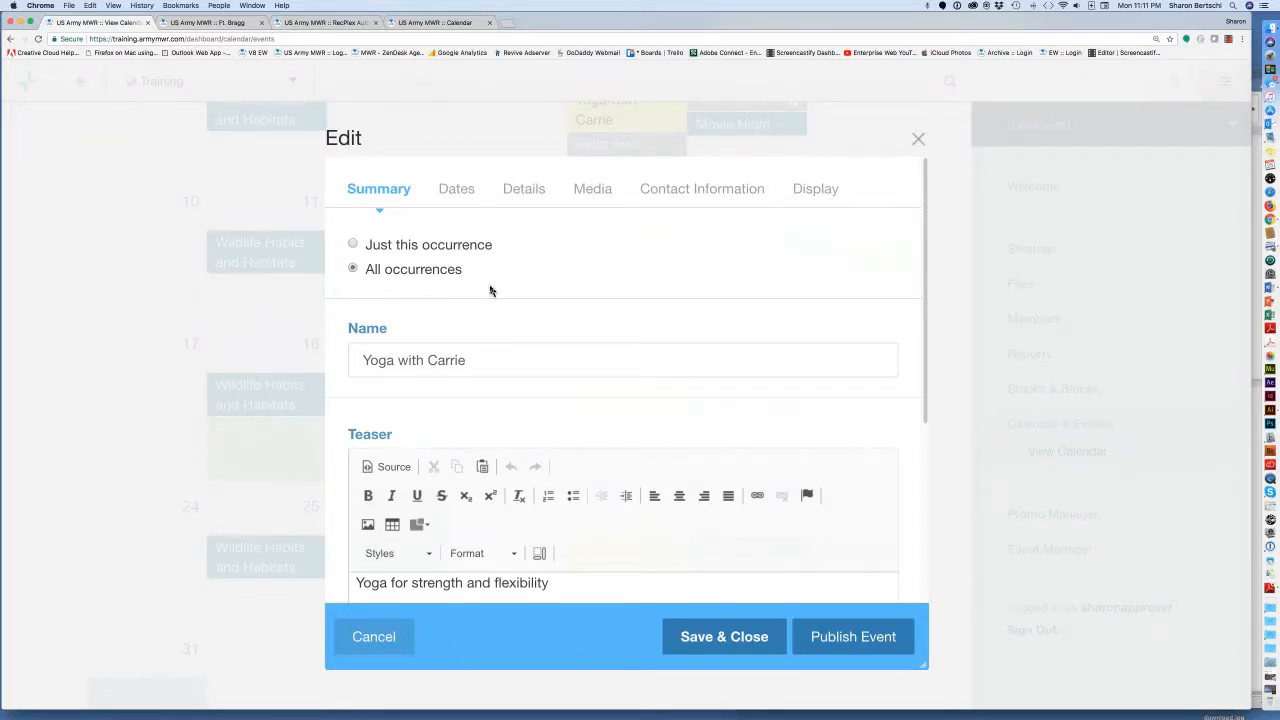
- Set the edit scope to just this occurrence and back to all occurrences, and close the editor without saving
left_click(354, 244)
left_click(353, 269)
left_click(919, 143)
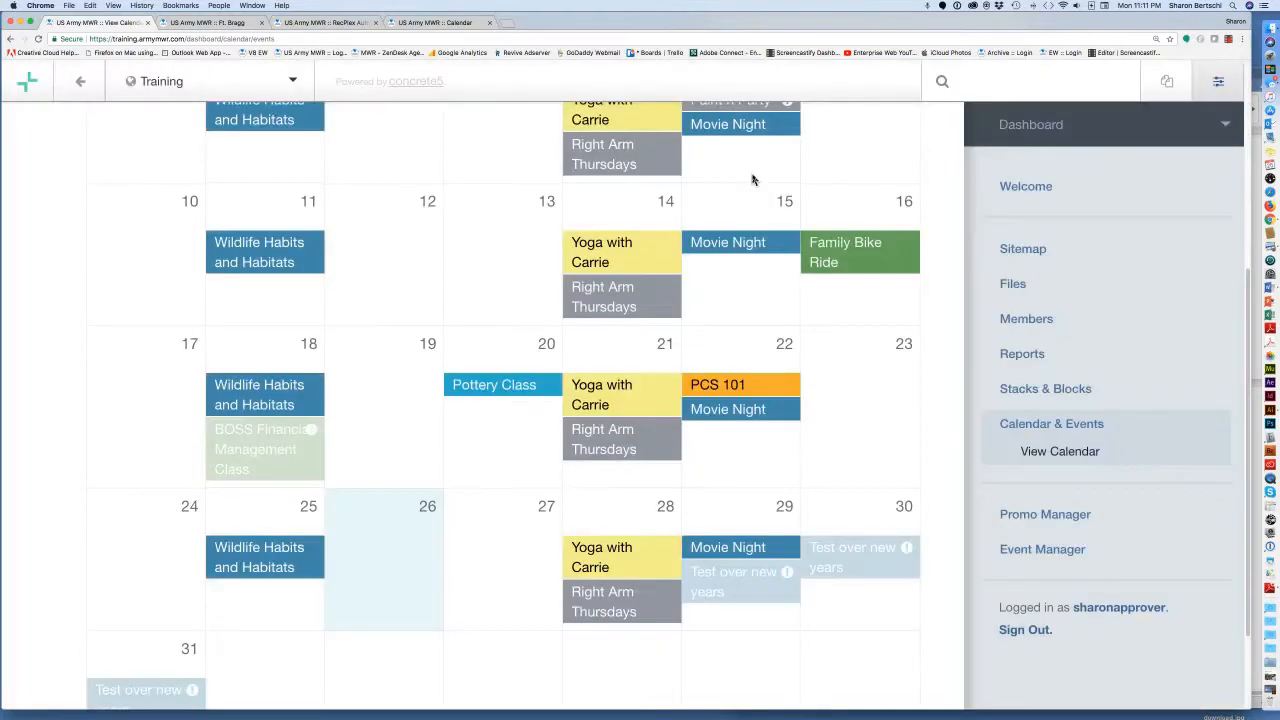
- Compare the actions offered for the December 14 yoga event with those for the Pottery Class on December 20
left_click(597, 249)
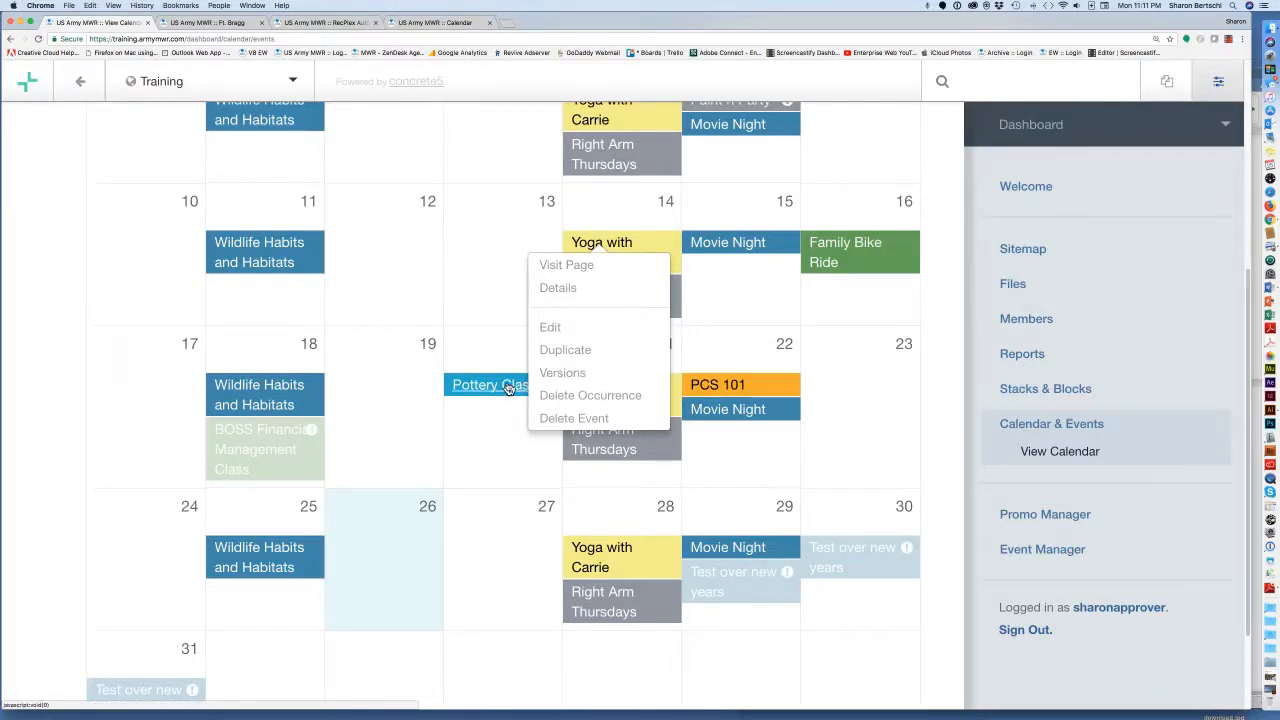
left_click(497, 352)
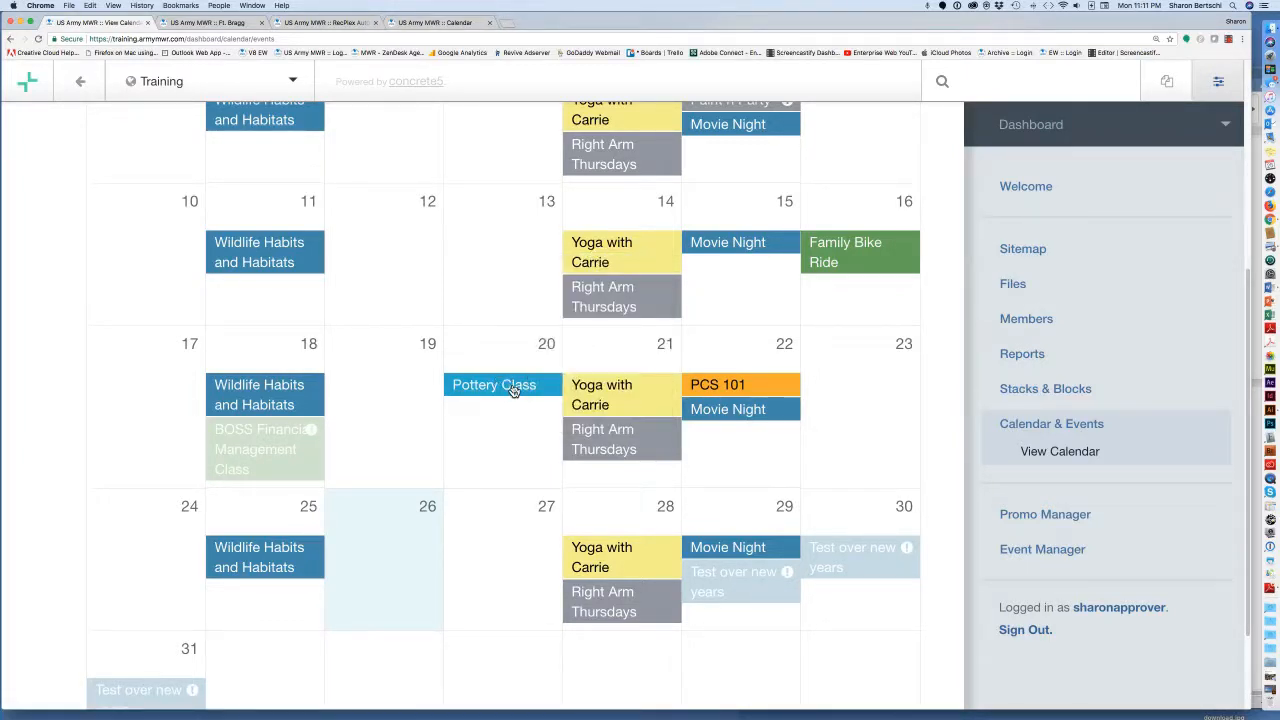
left_click(512, 390)
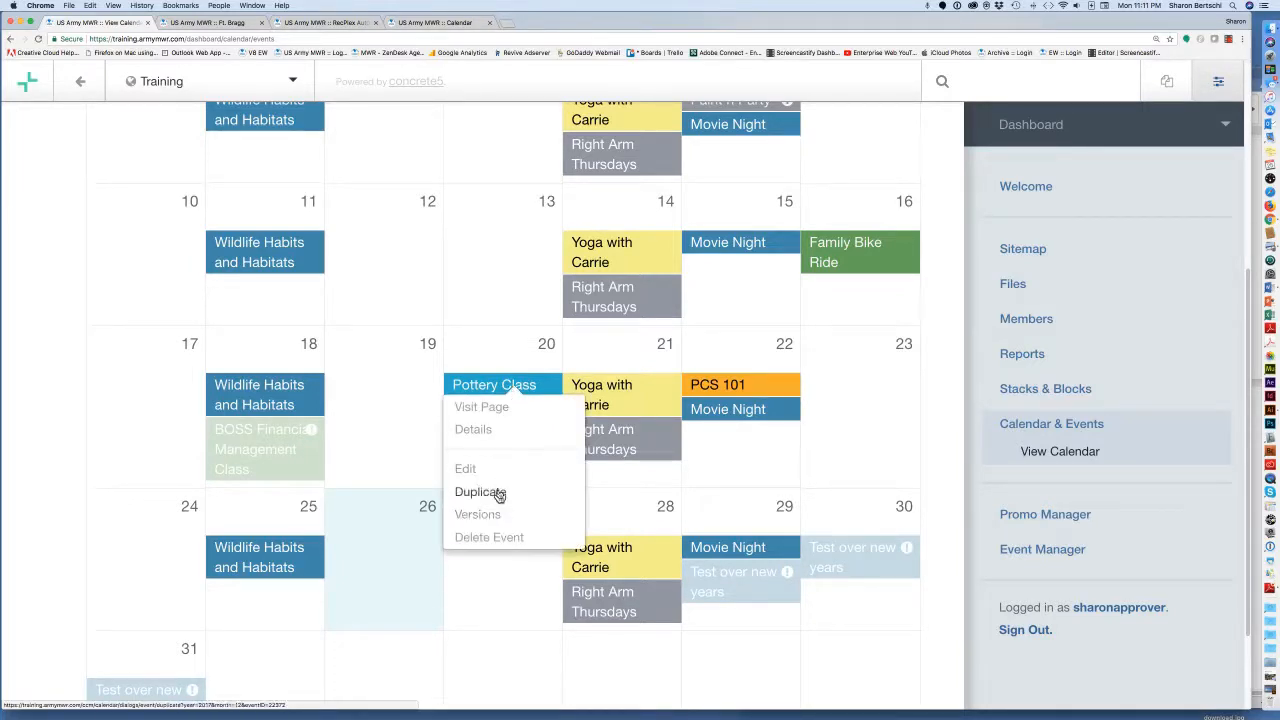
- Dismiss the Pottery Class options and switch the Training calendar to its list view to look over the events
left_click(497, 362)
scroll(503, 382, "up", 3)
scroll(503, 382, "up", 2)
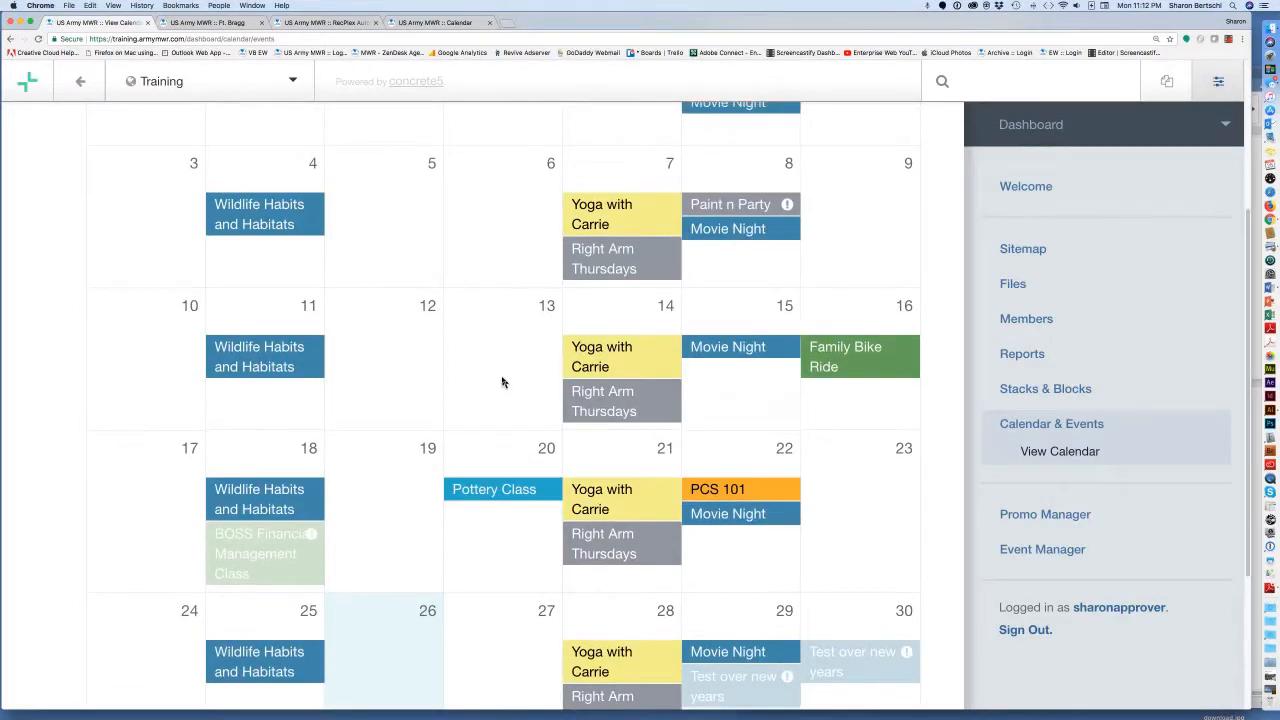
scroll(503, 382, "up", 5)
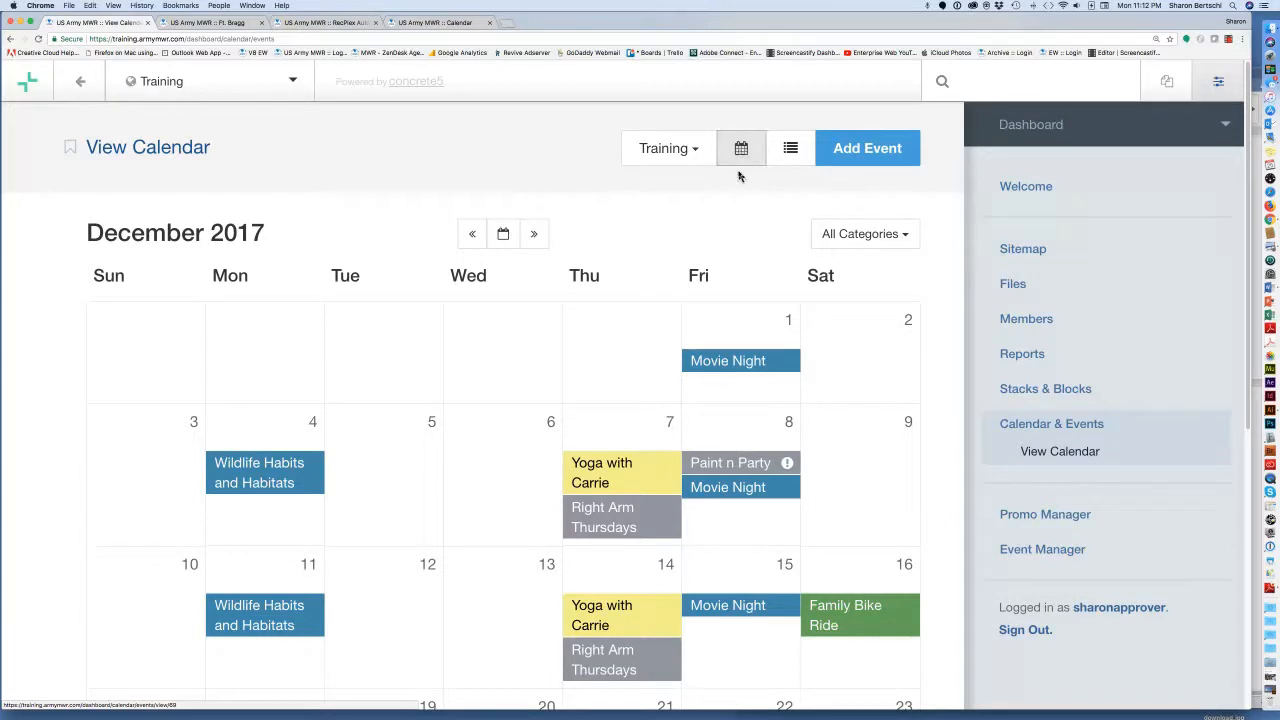
left_click(792, 152)
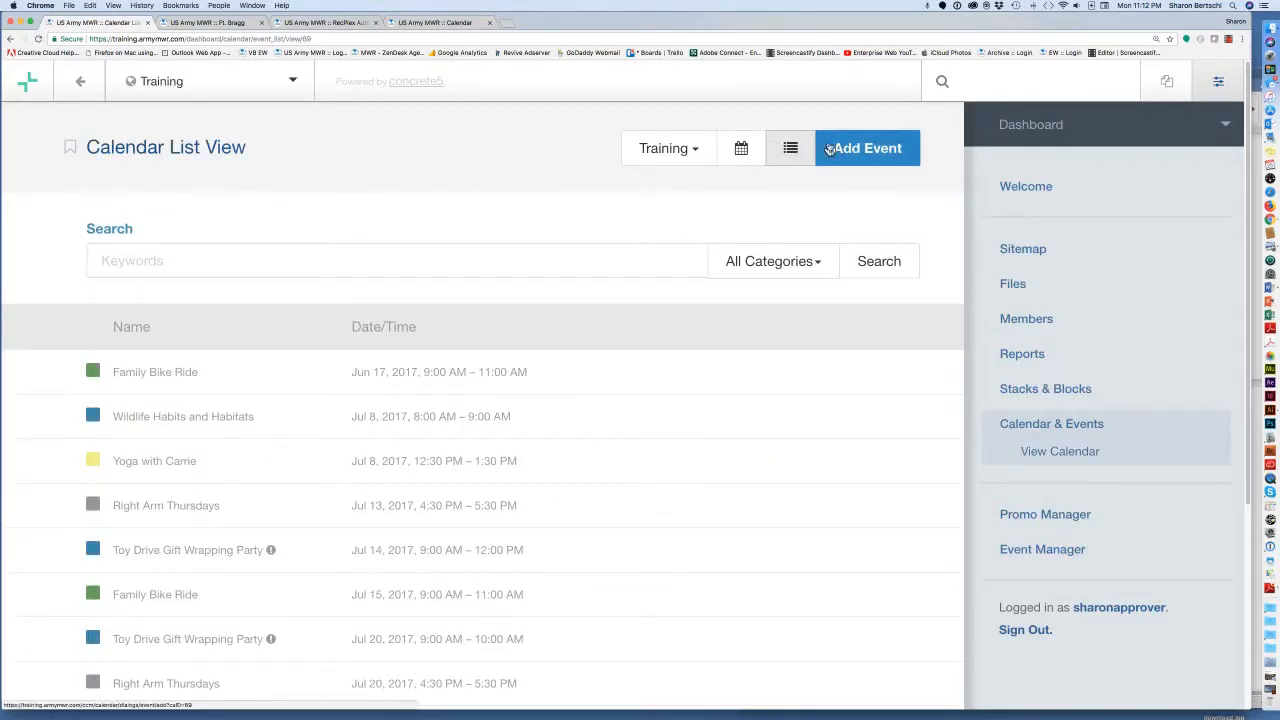
scroll(683, 228, "down", 2)
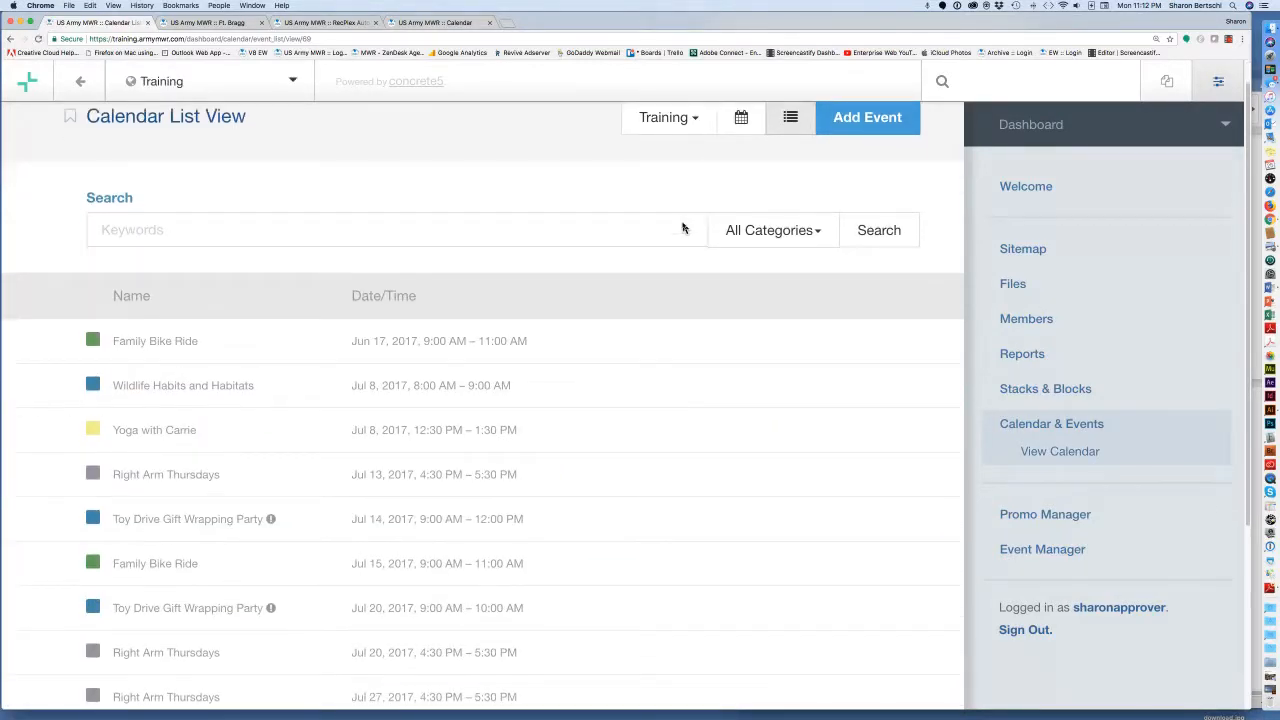
scroll(683, 228, "down", 1)
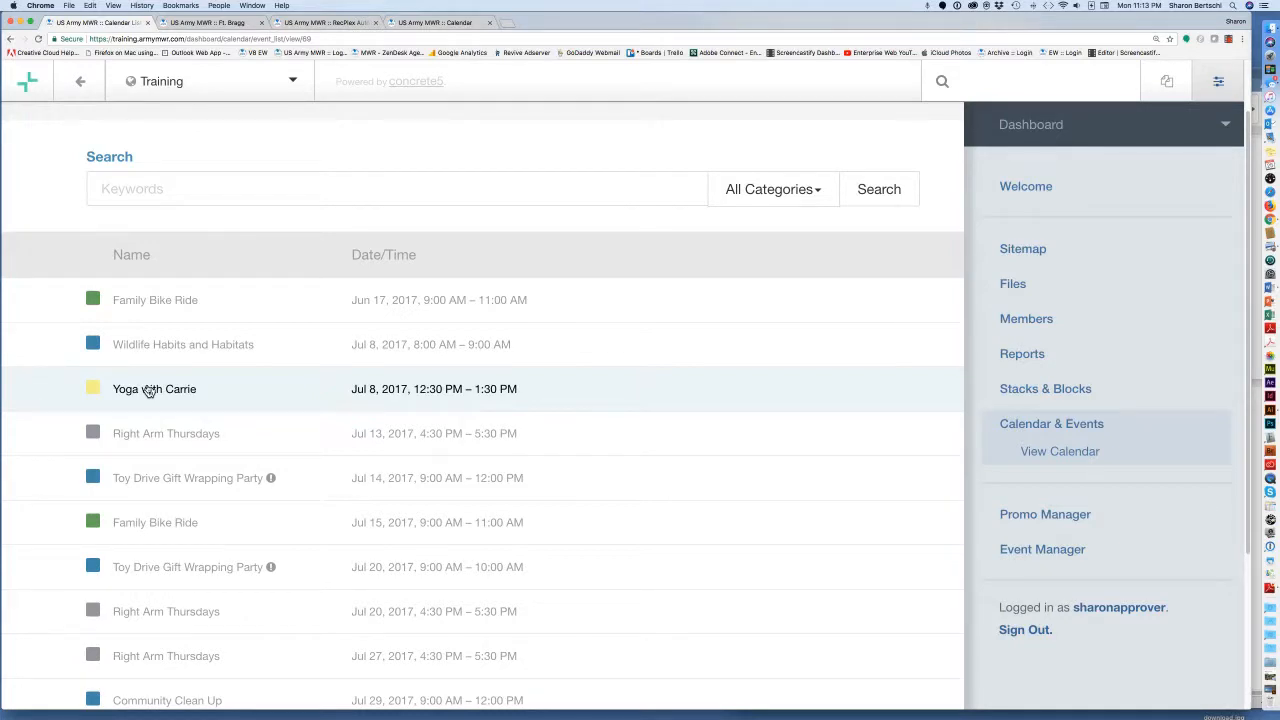
- Search the event list for "yoga" and look through the matching occurrences
left_click(145, 188)
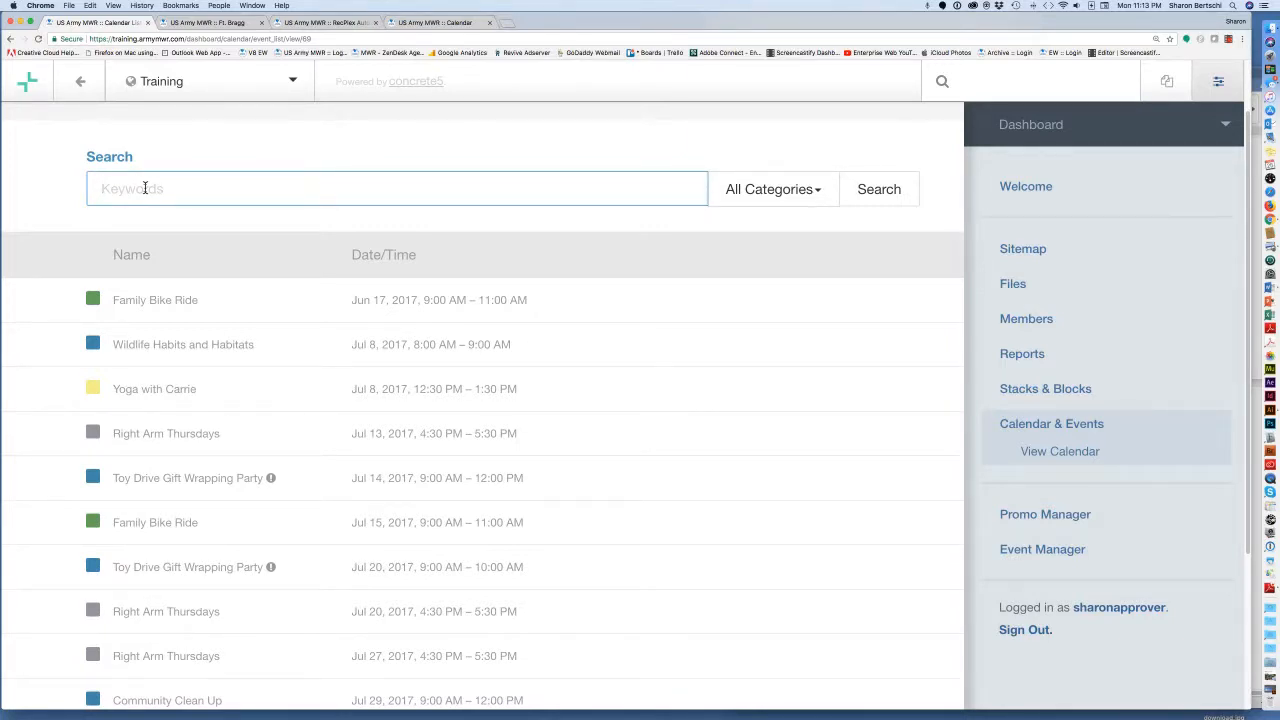
type("yo")
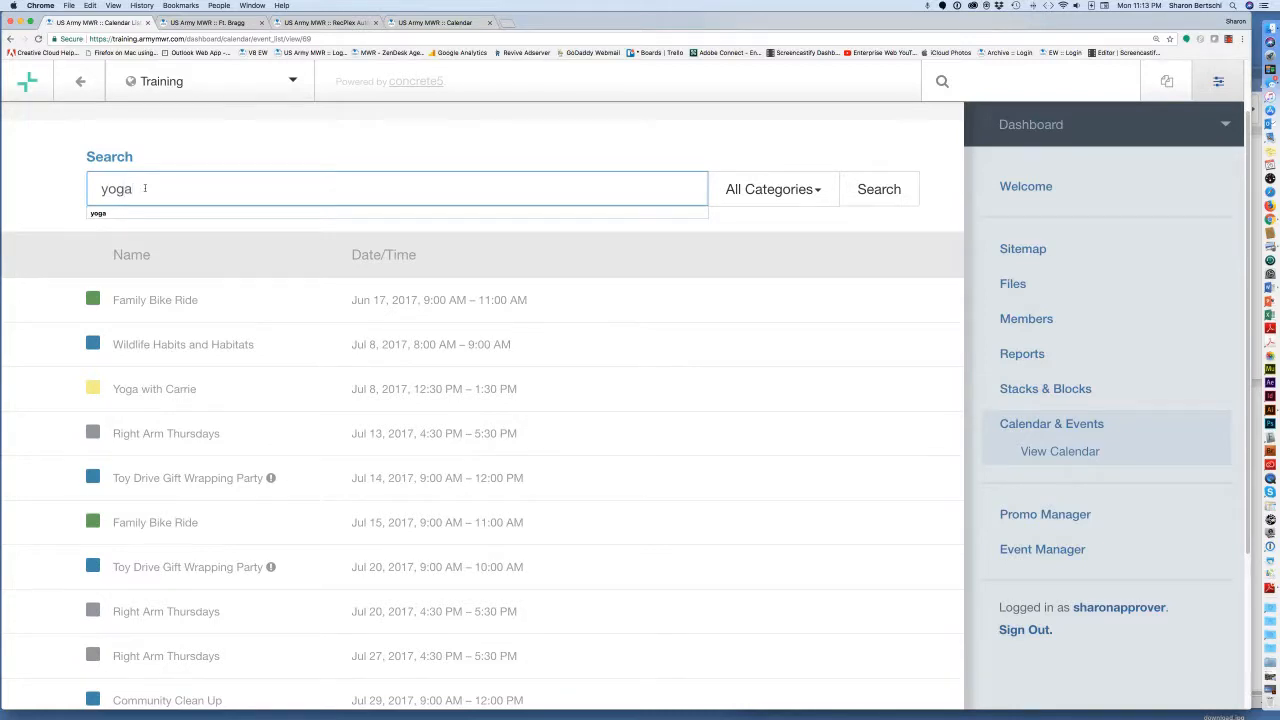
type("ga")
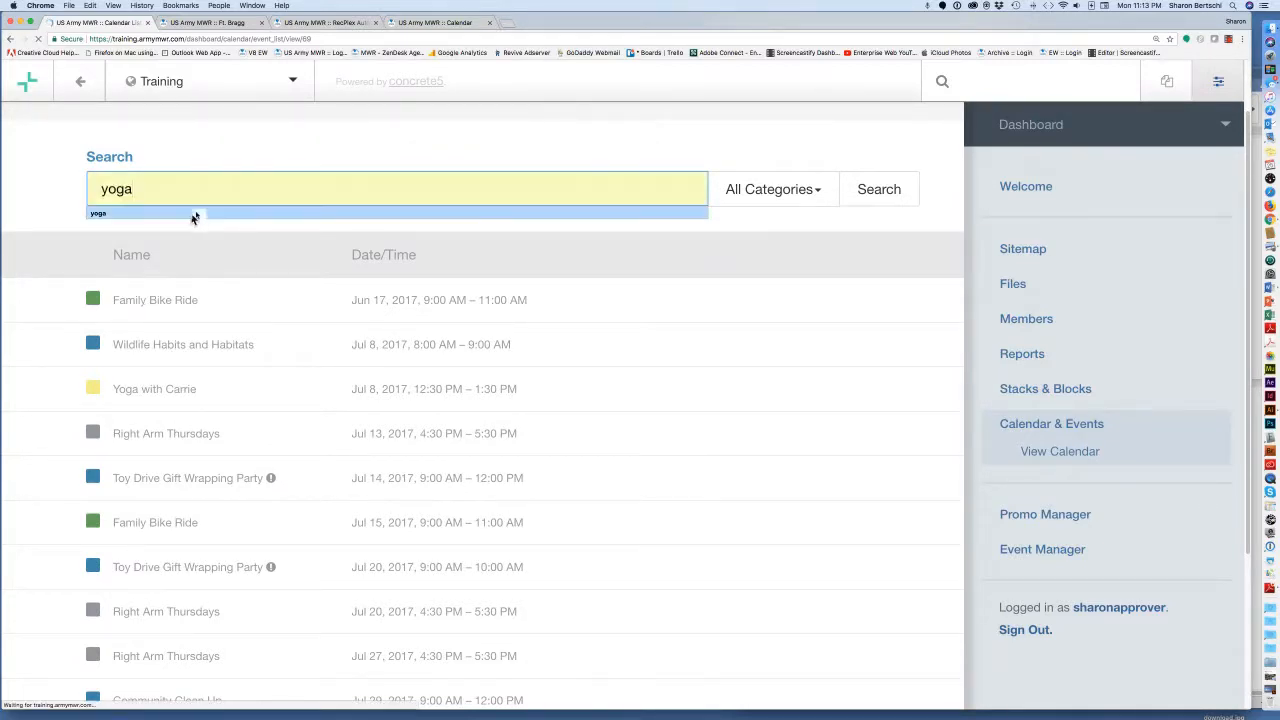
left_click(194, 214)
scroll(530, 246, "down", 2)
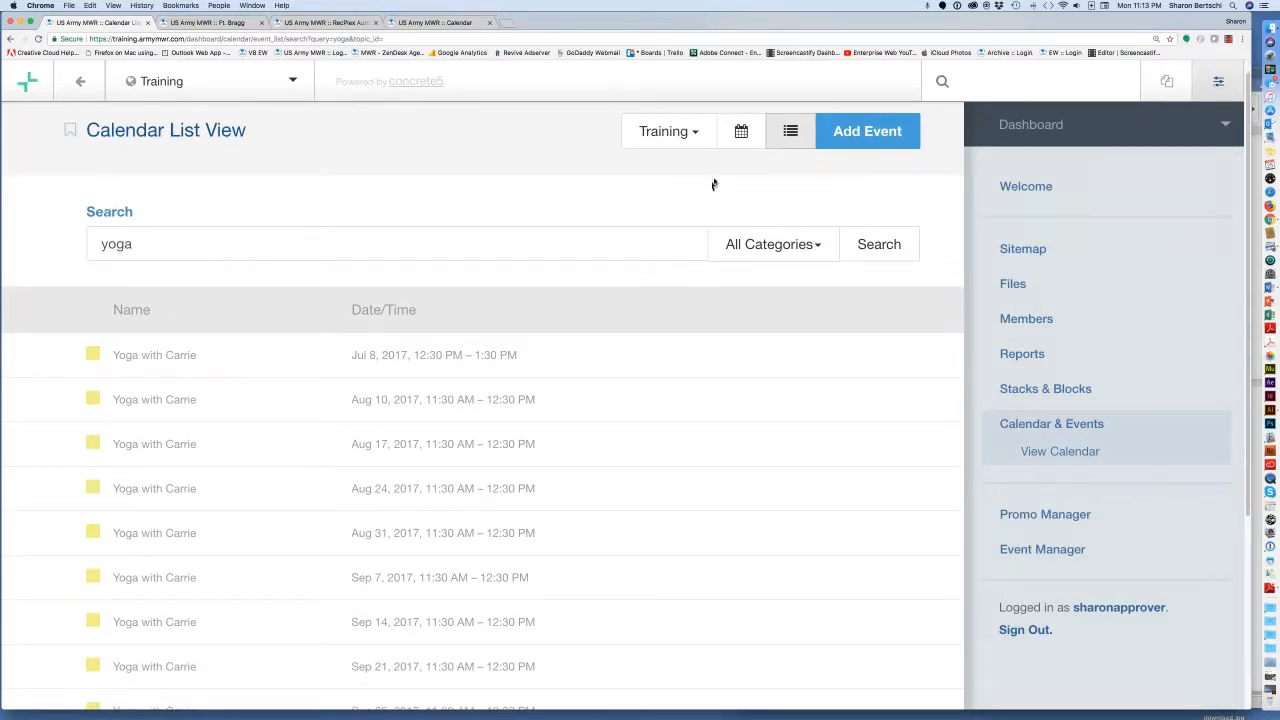
scroll(643, 218, "down", 5)
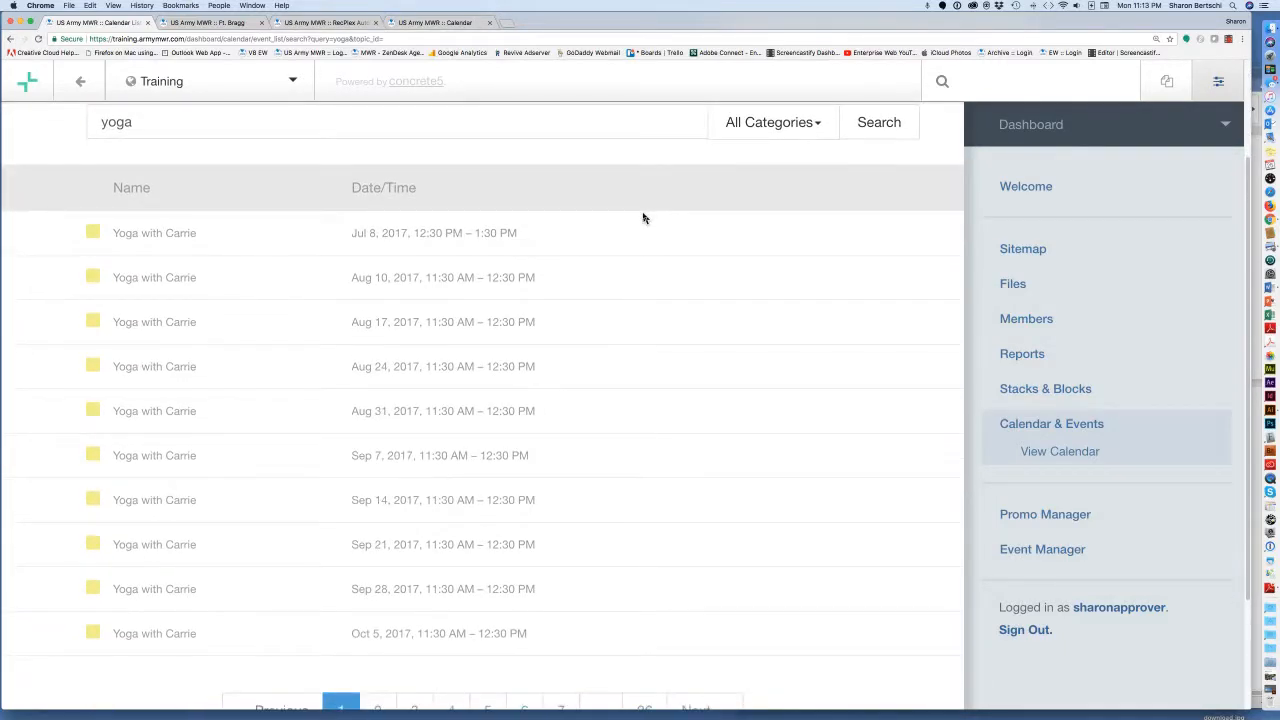
scroll(643, 218, "down", 1)
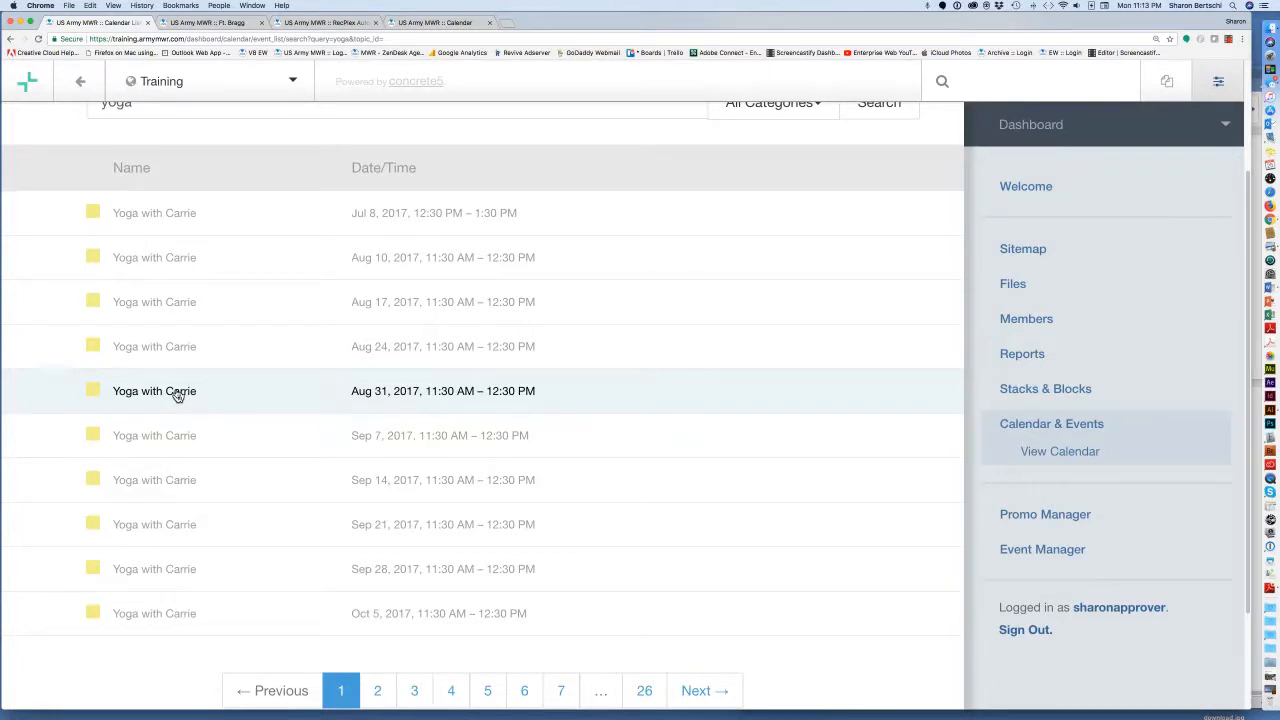
- Look over the actions offered for the August 31, 2017 yoga occurrence in the list
left_click(177, 393)
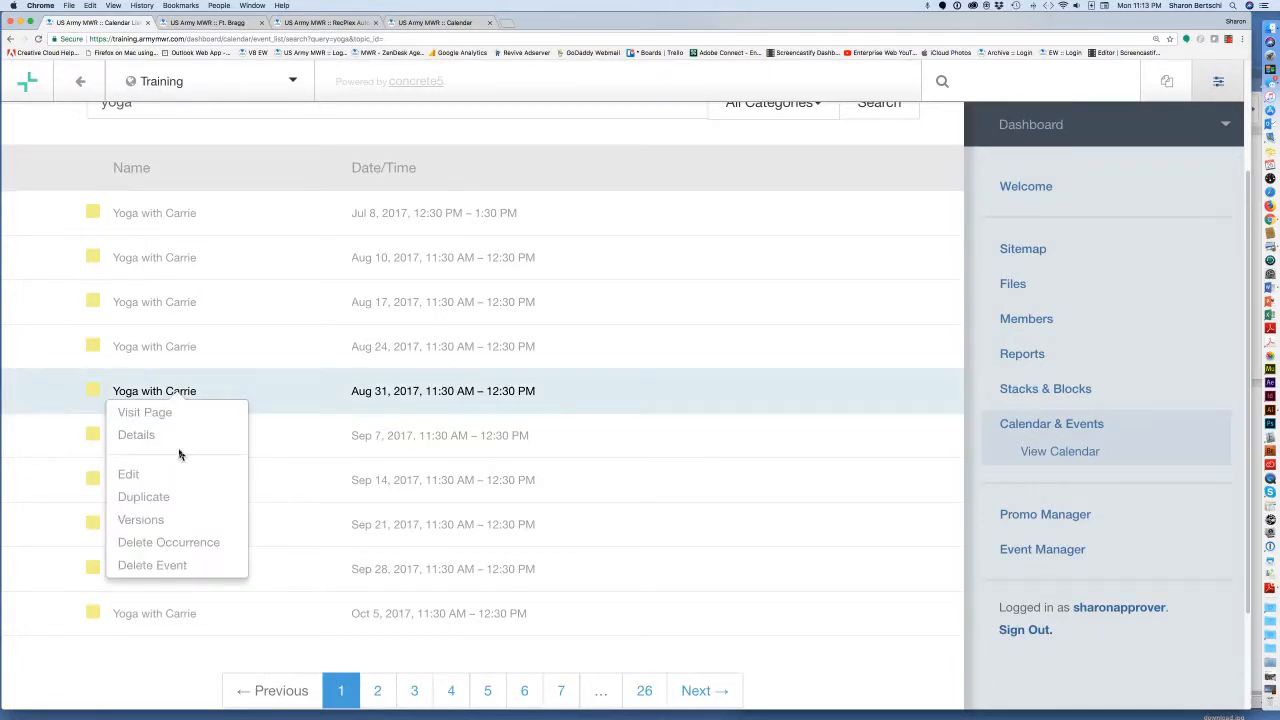
left_click(169, 544)
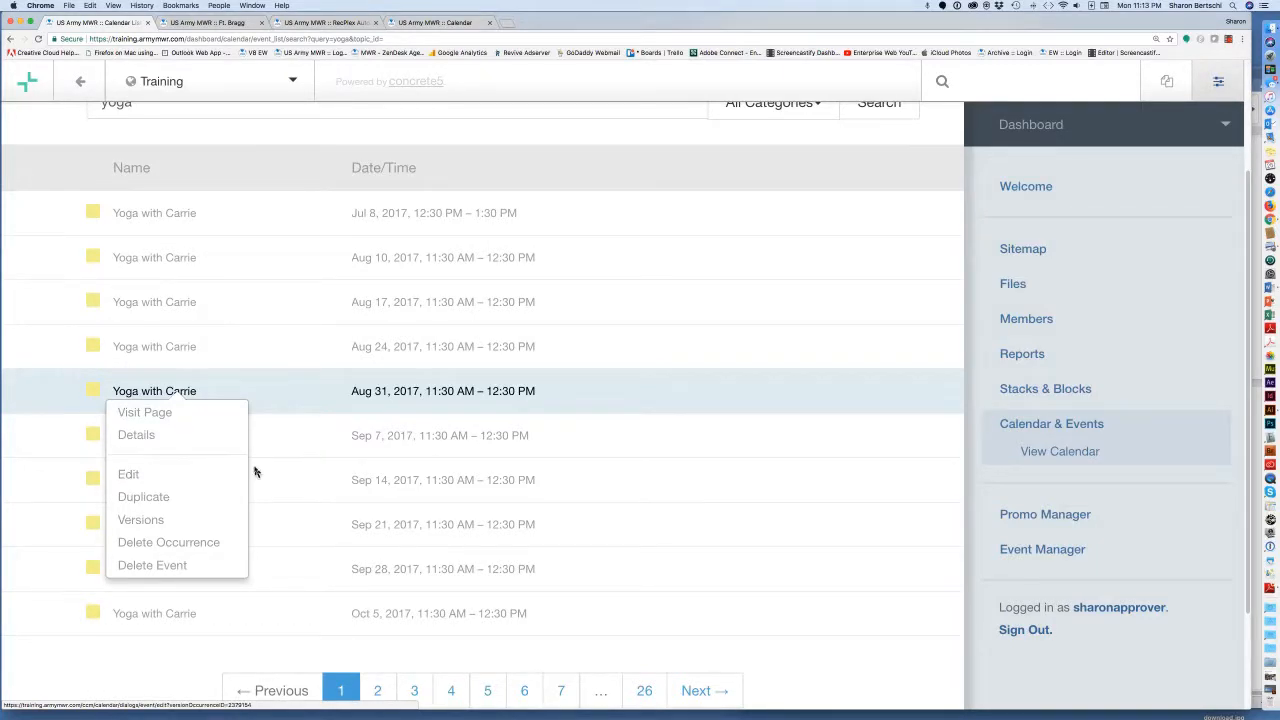
scroll(254, 470, "up", 3)
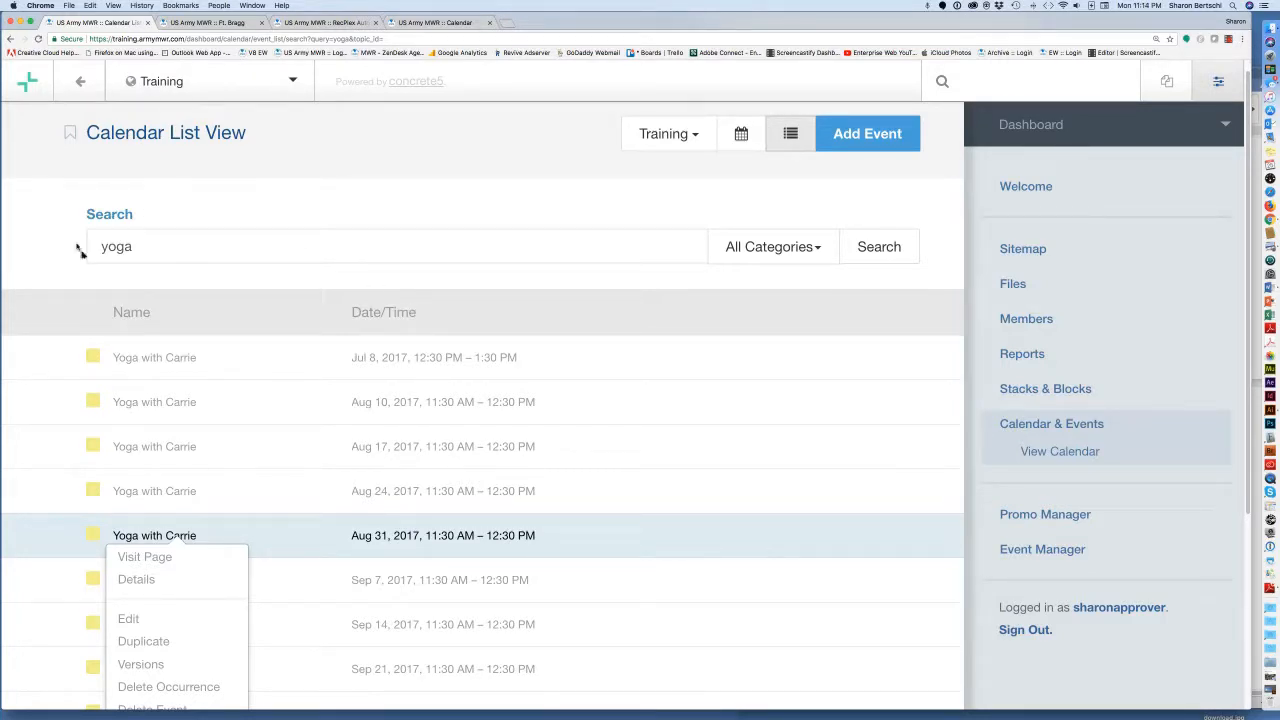
- Return to the monthly calendar view, look at January 2018 and go back to December 2017
left_click(742, 139)
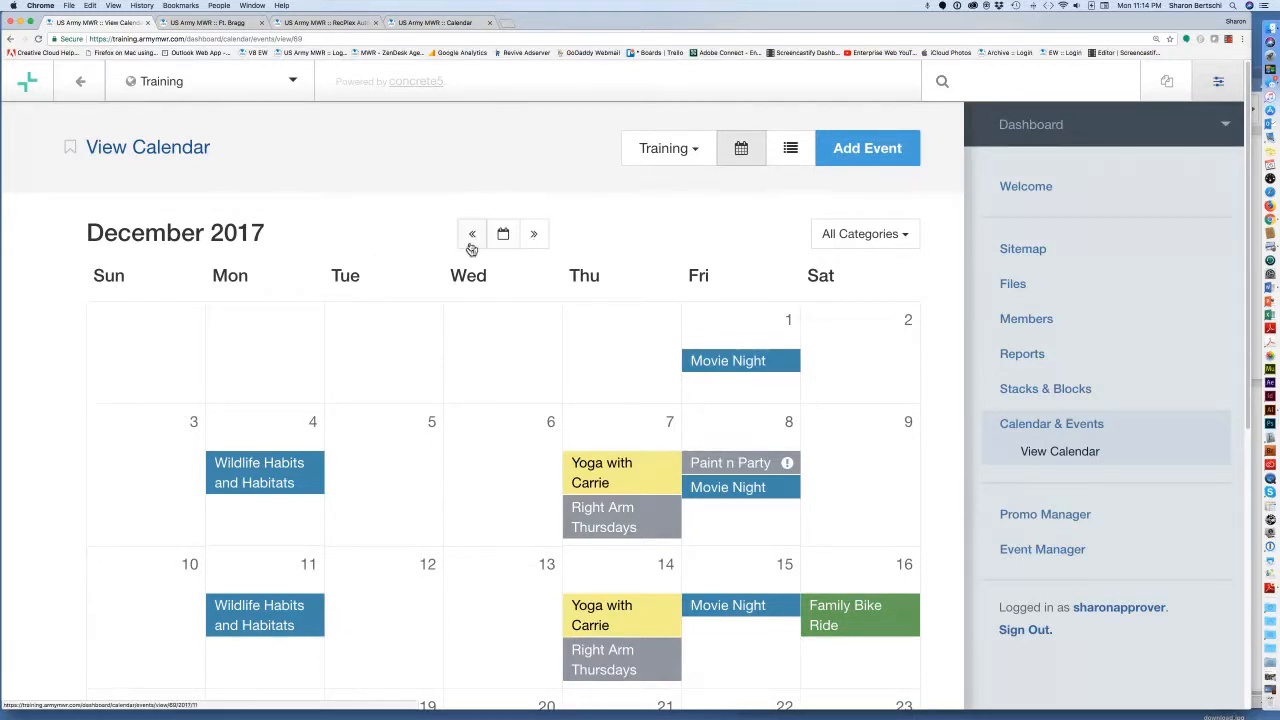
left_click(536, 236)
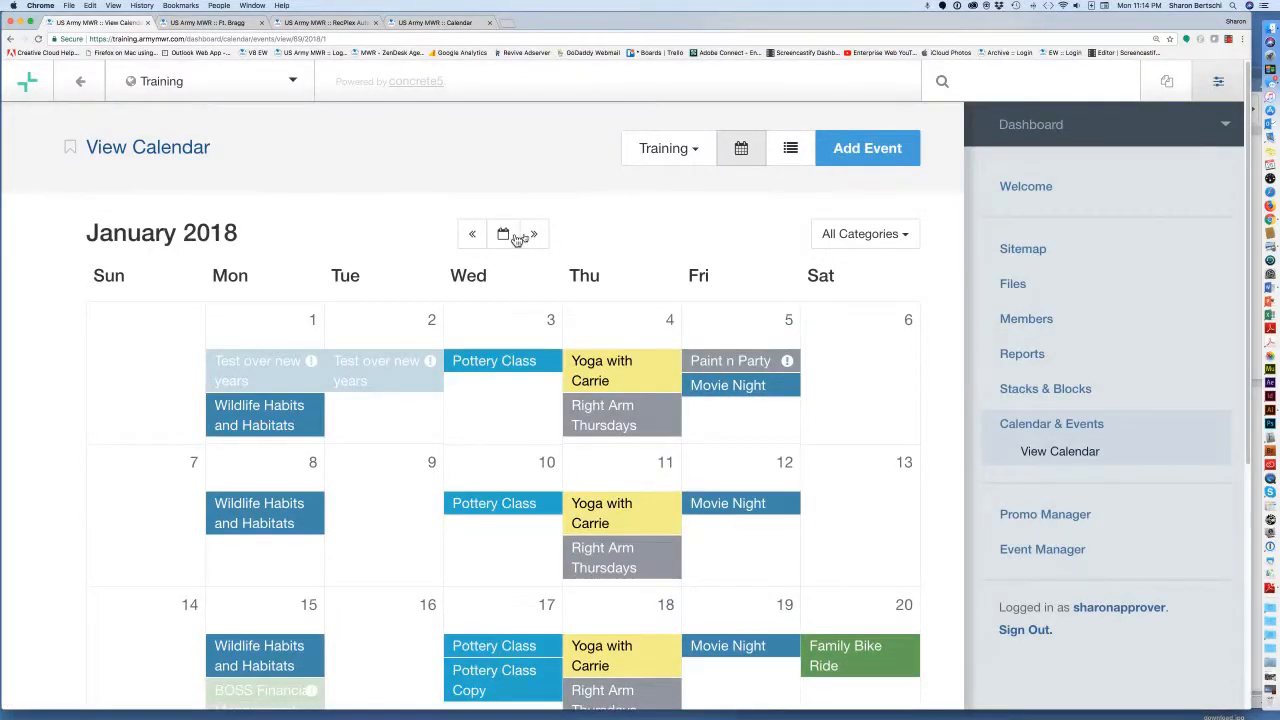
left_click(473, 236)
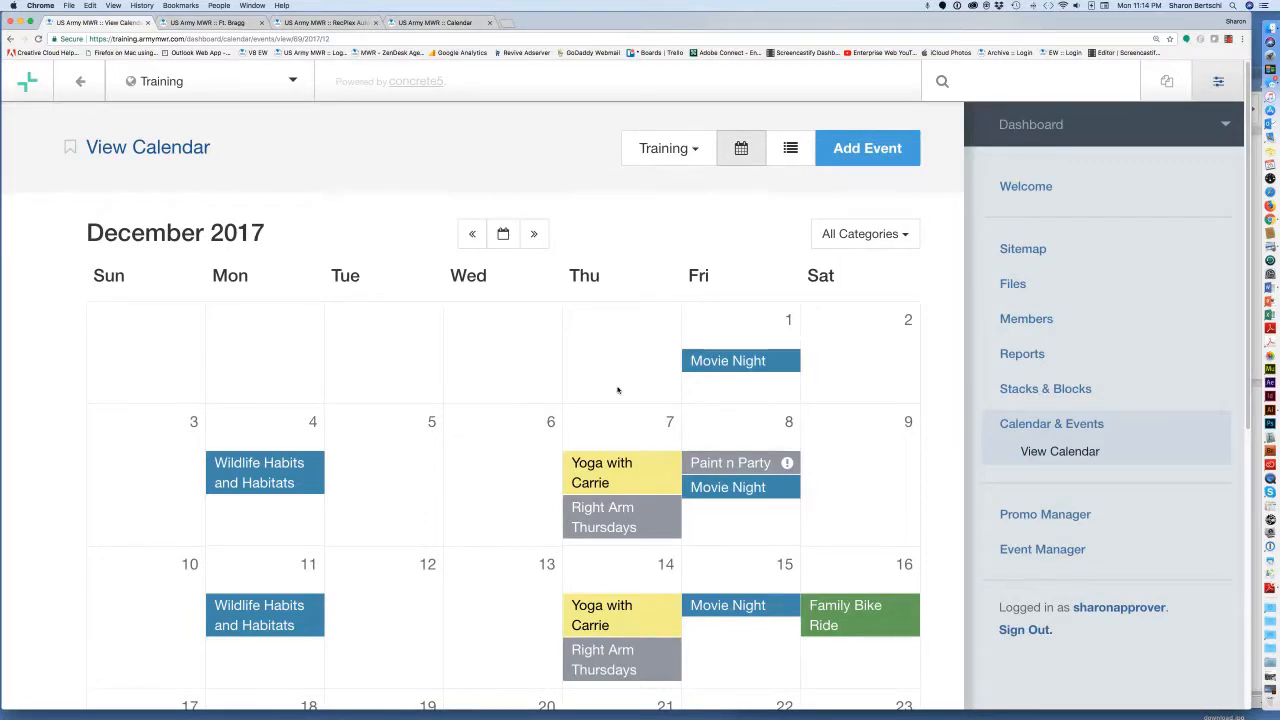
scroll(703, 500, "down", 2)
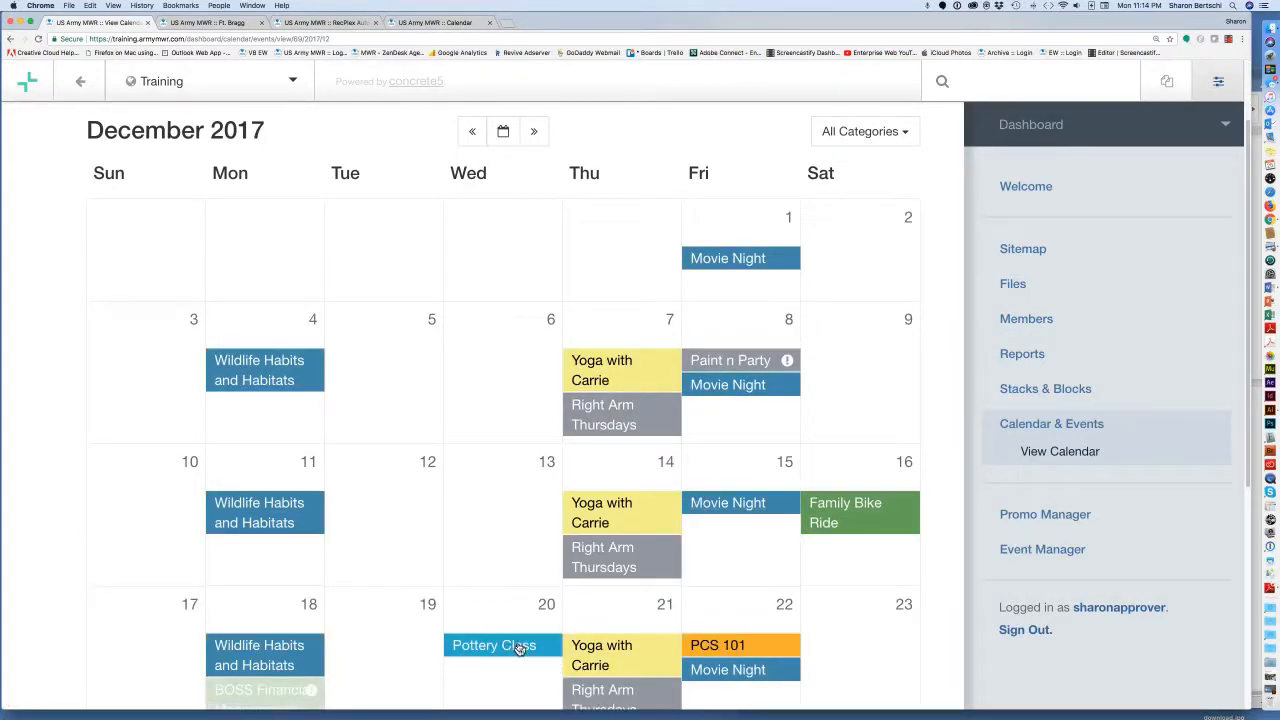
scroll(572, 623, "up", 2)
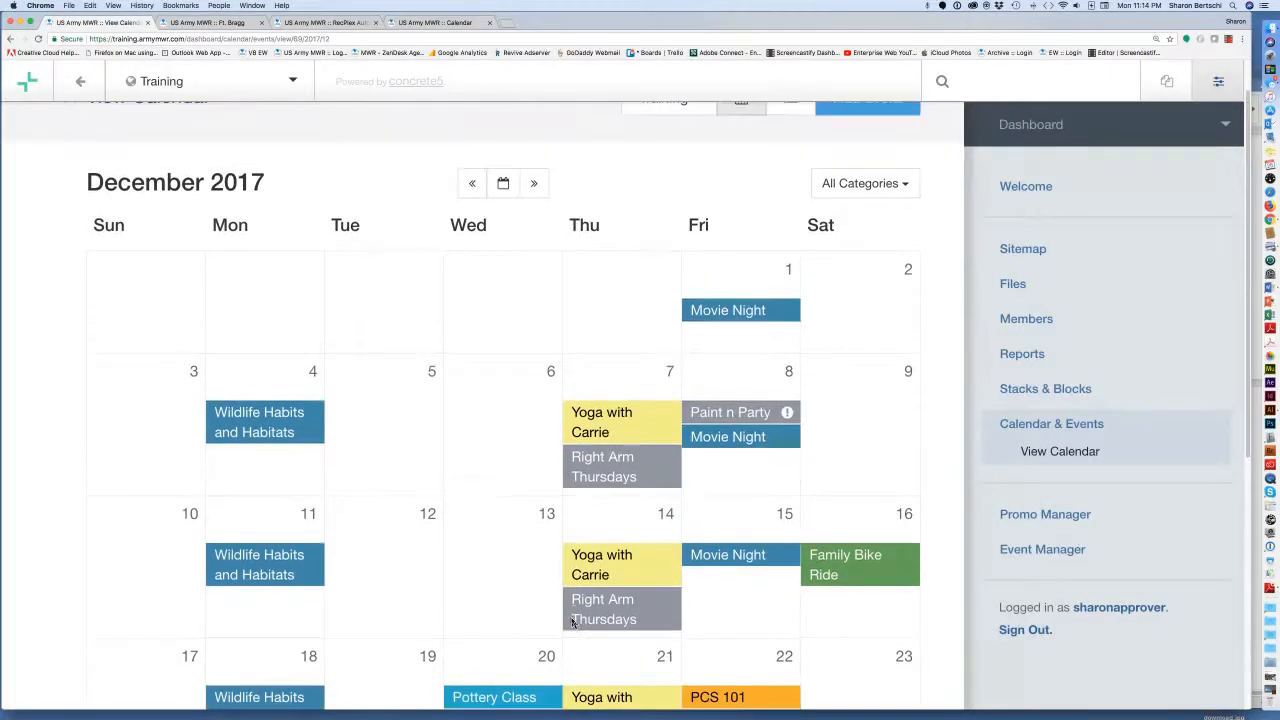
scroll(573, 624, "up", 1)
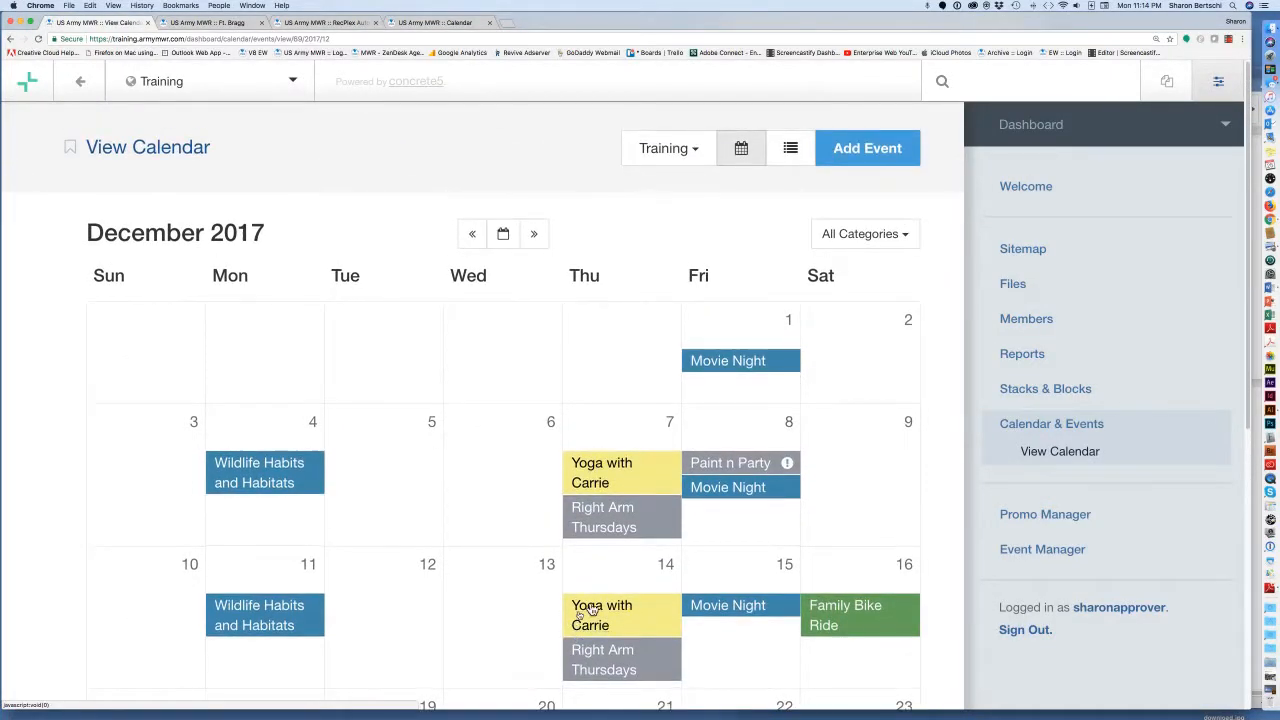
- Start adding a new event, reduce the page zoom and narrow the browser window to expose the Word document behind it
left_click(881, 152)
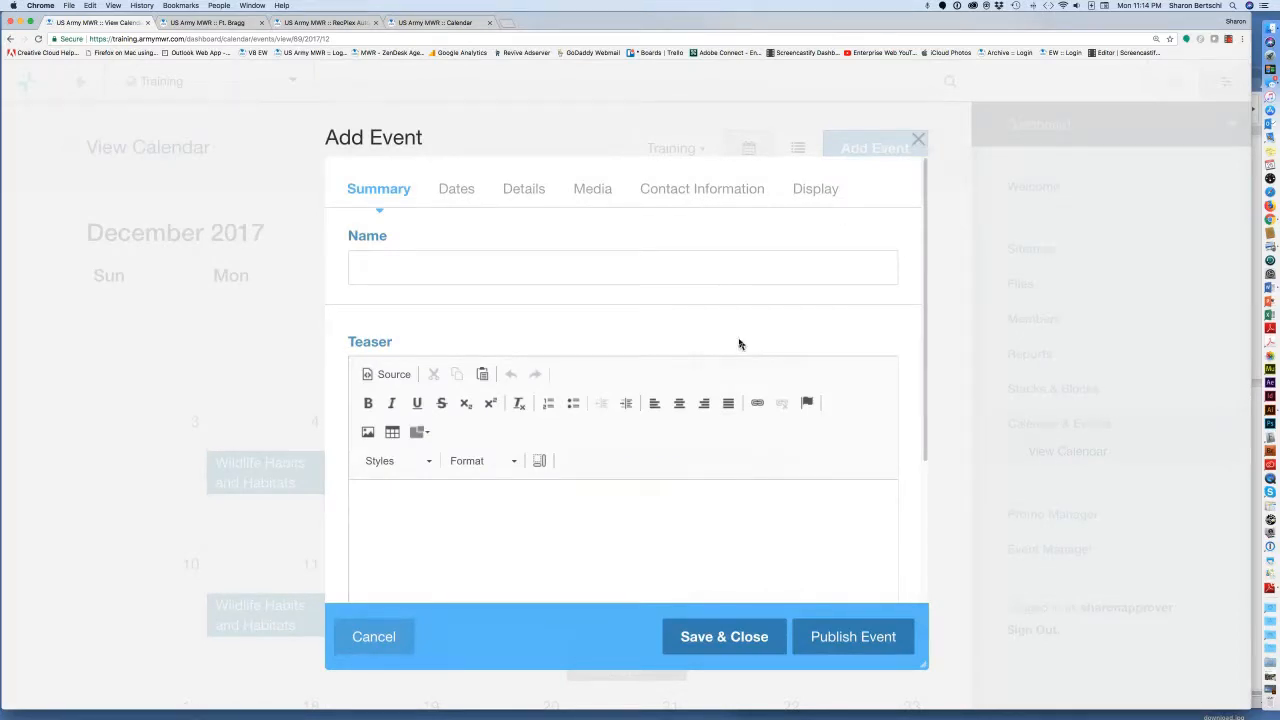
key("super+minus")
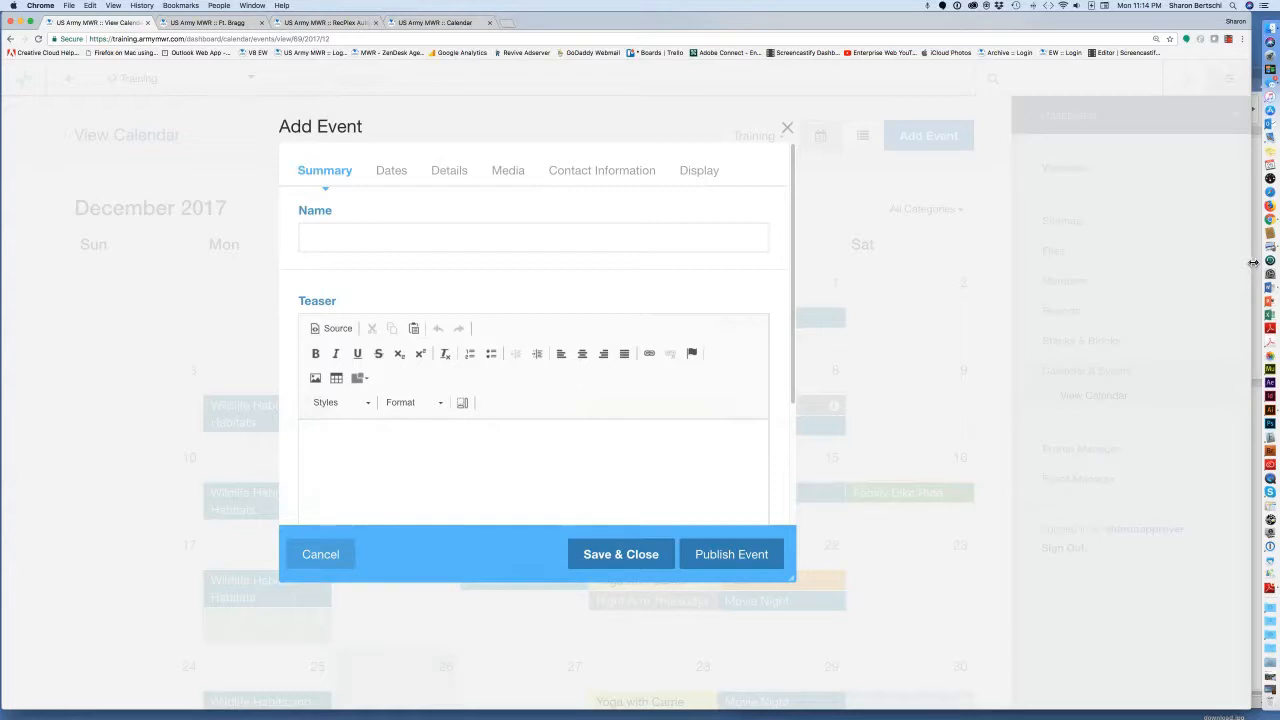
left_click_drag(1253, 262, 1231, 277)
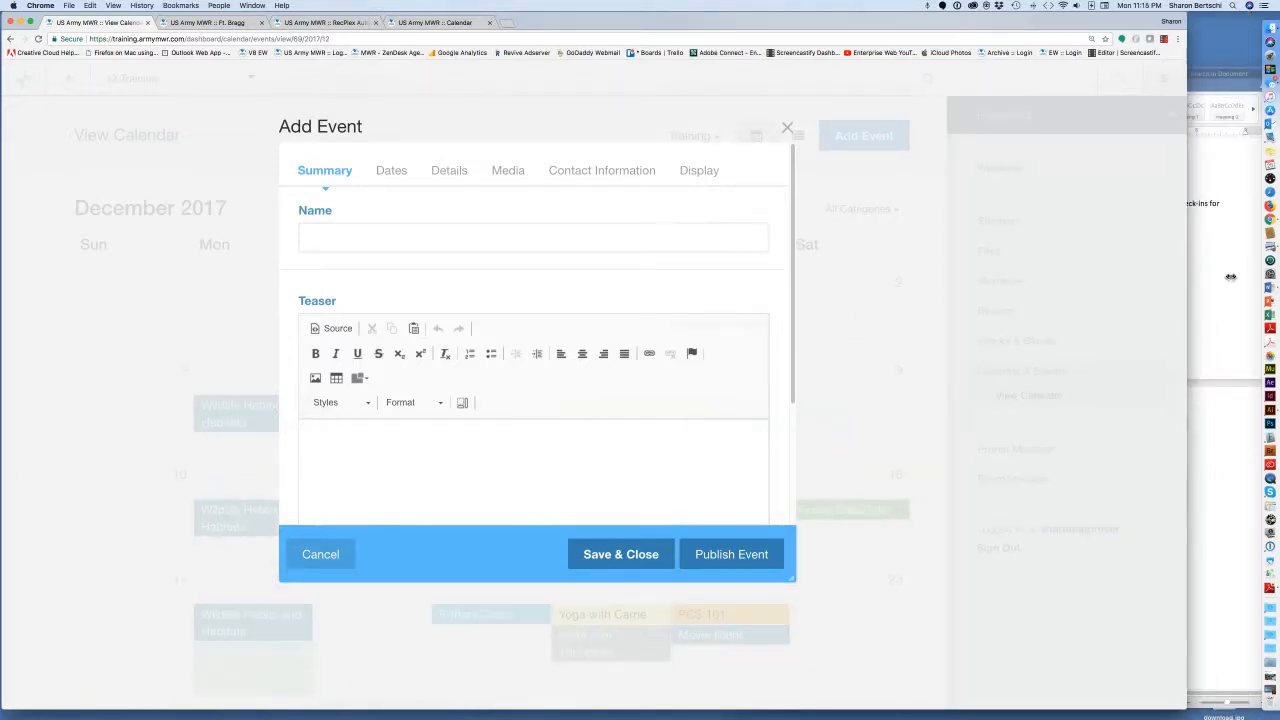
- Copy the title "BOSS Car Wash Fundraiser" from the Word training document and paste it as the new event's name
left_click(1222, 276)
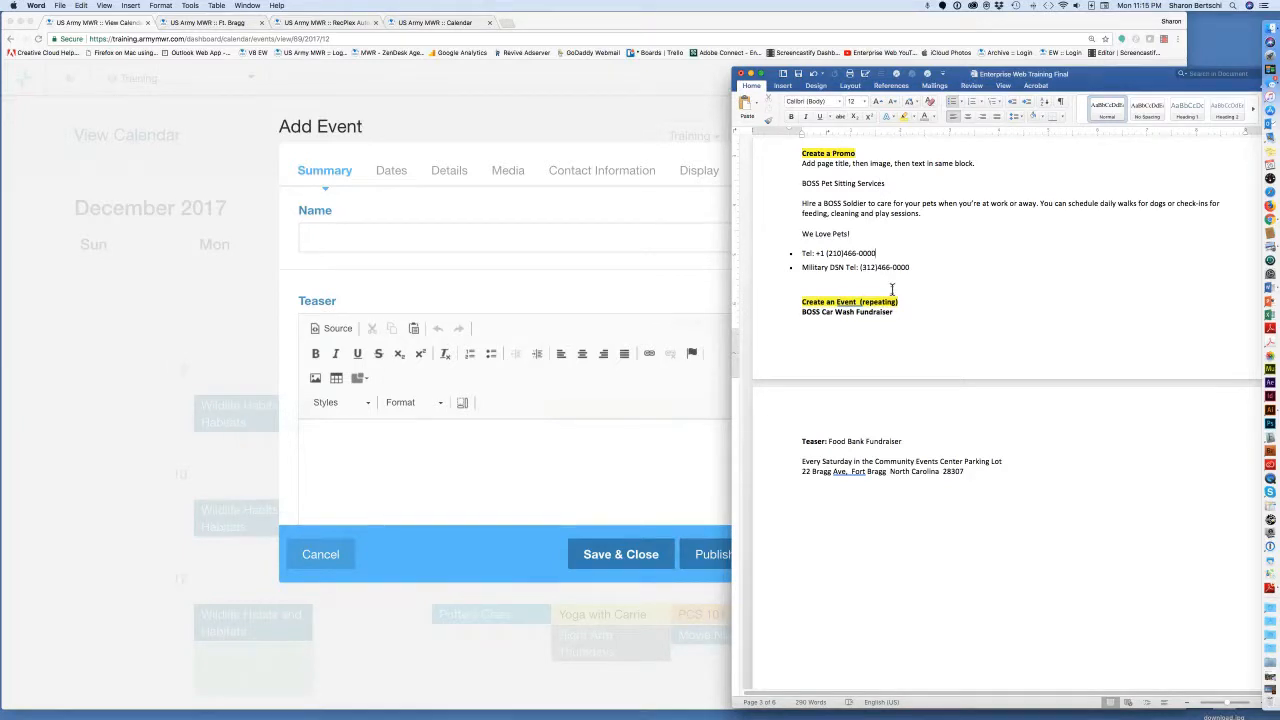
left_click_drag(886, 313, 815, 320)
key("super+c")
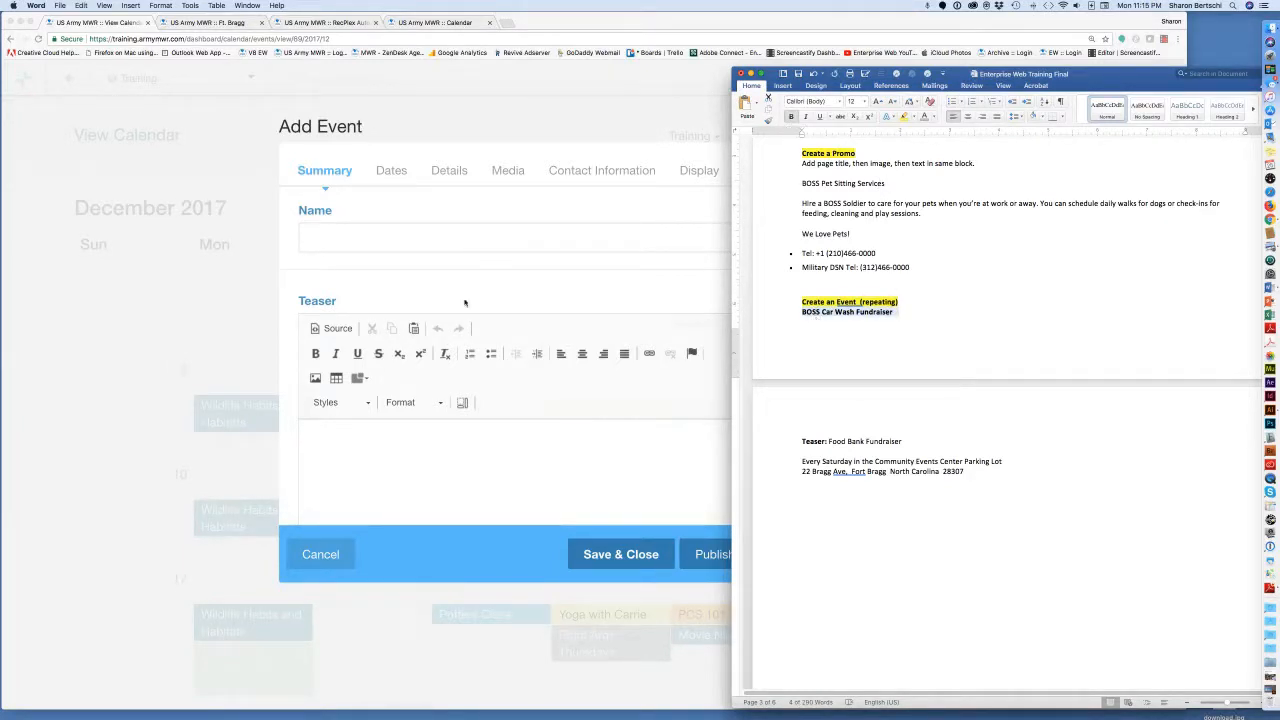
left_click(397, 231)
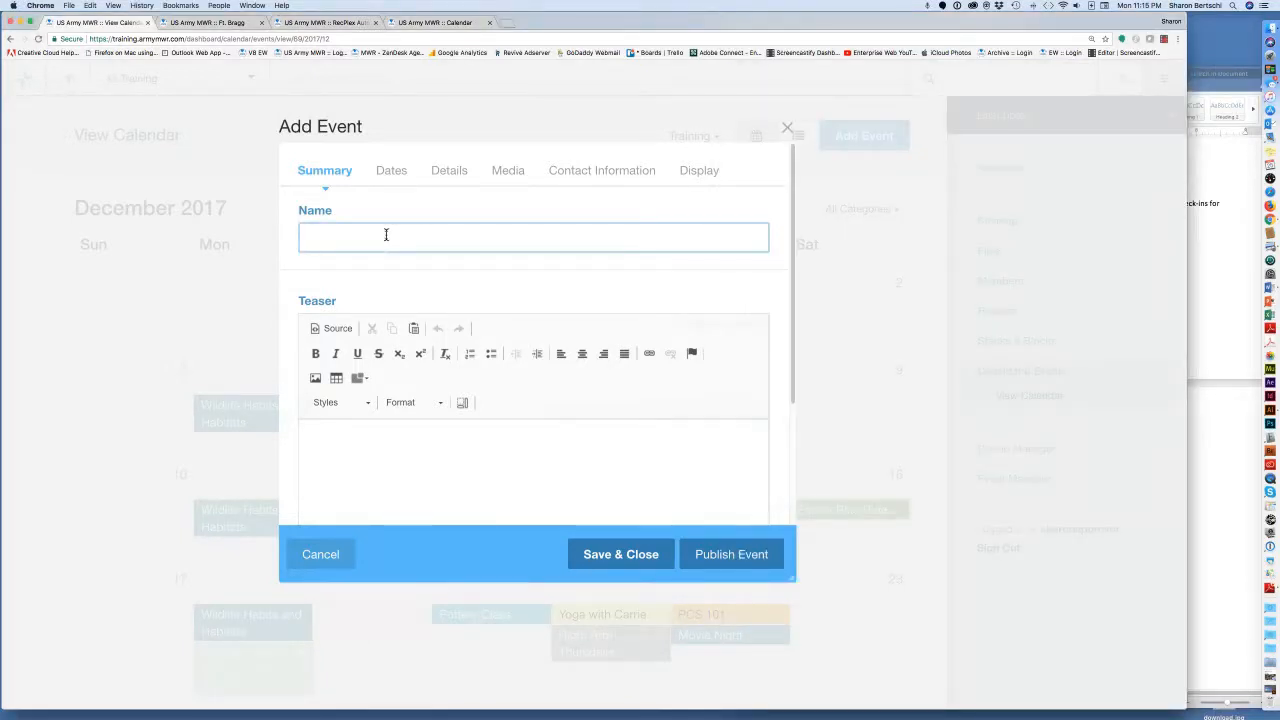
key("super+v")
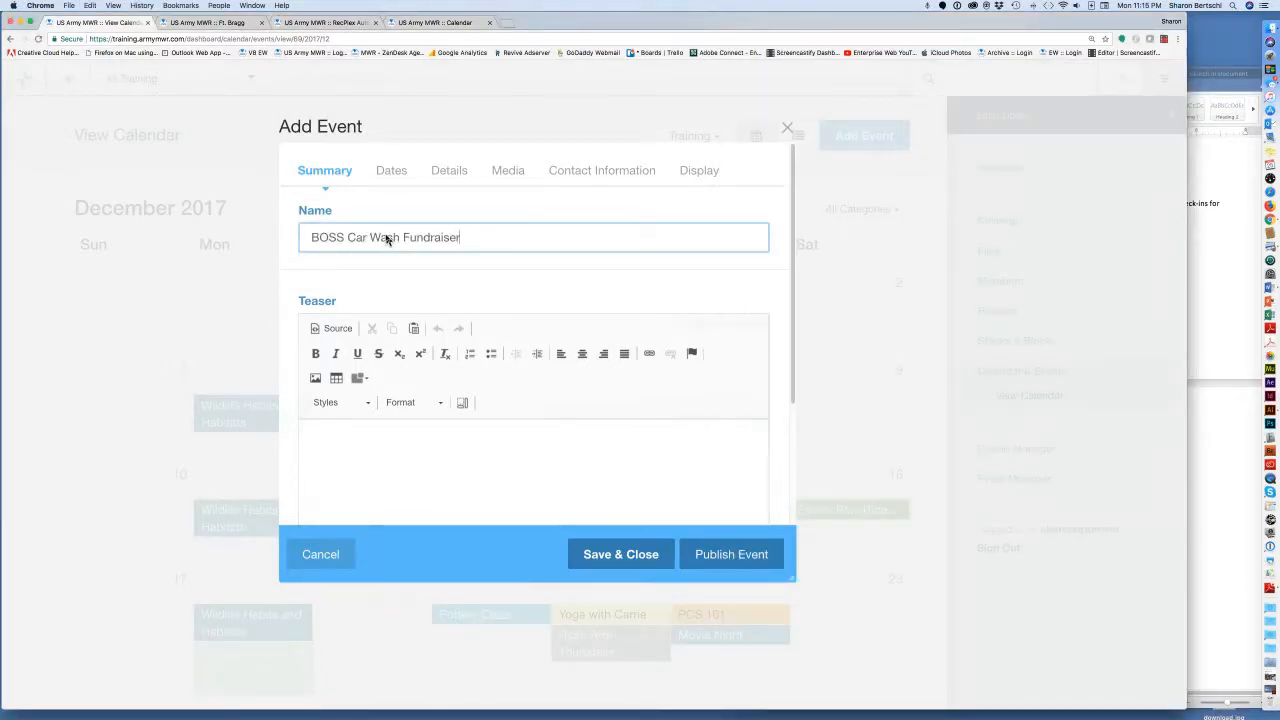
- Enter "Get a clean car!" as the event's teaser text
left_click(549, 449)
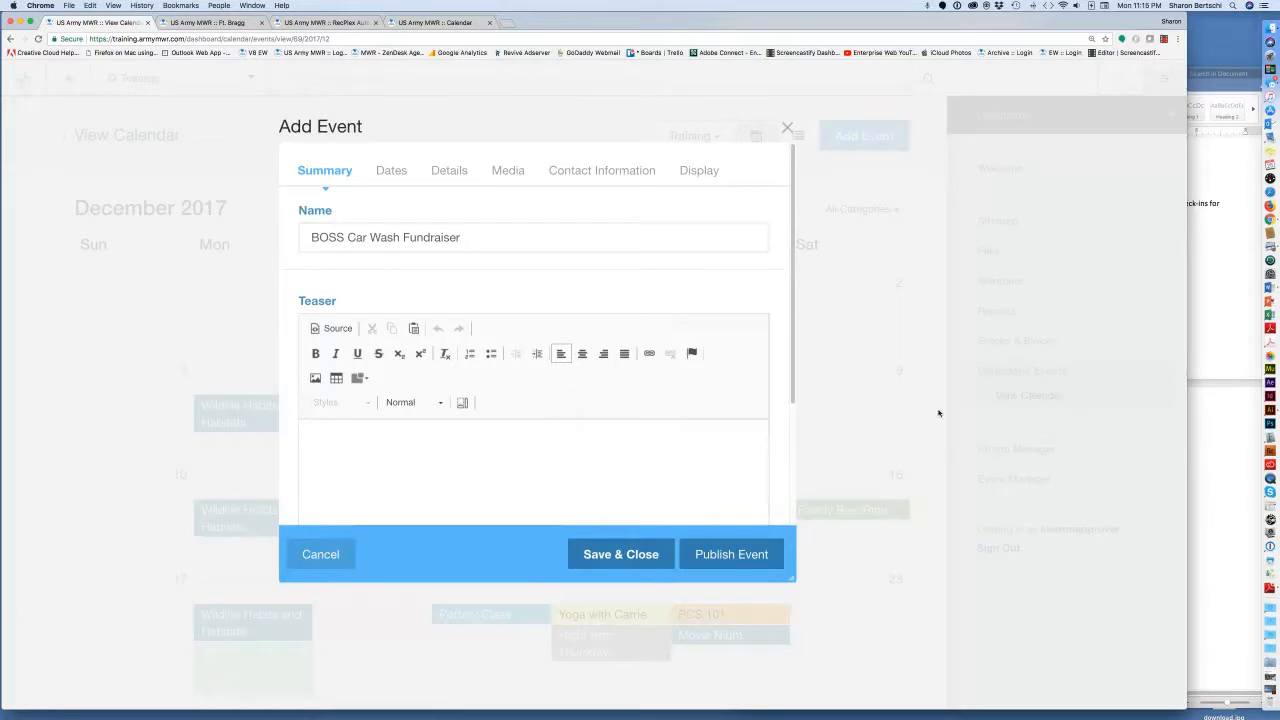
type("Get a clean car!")
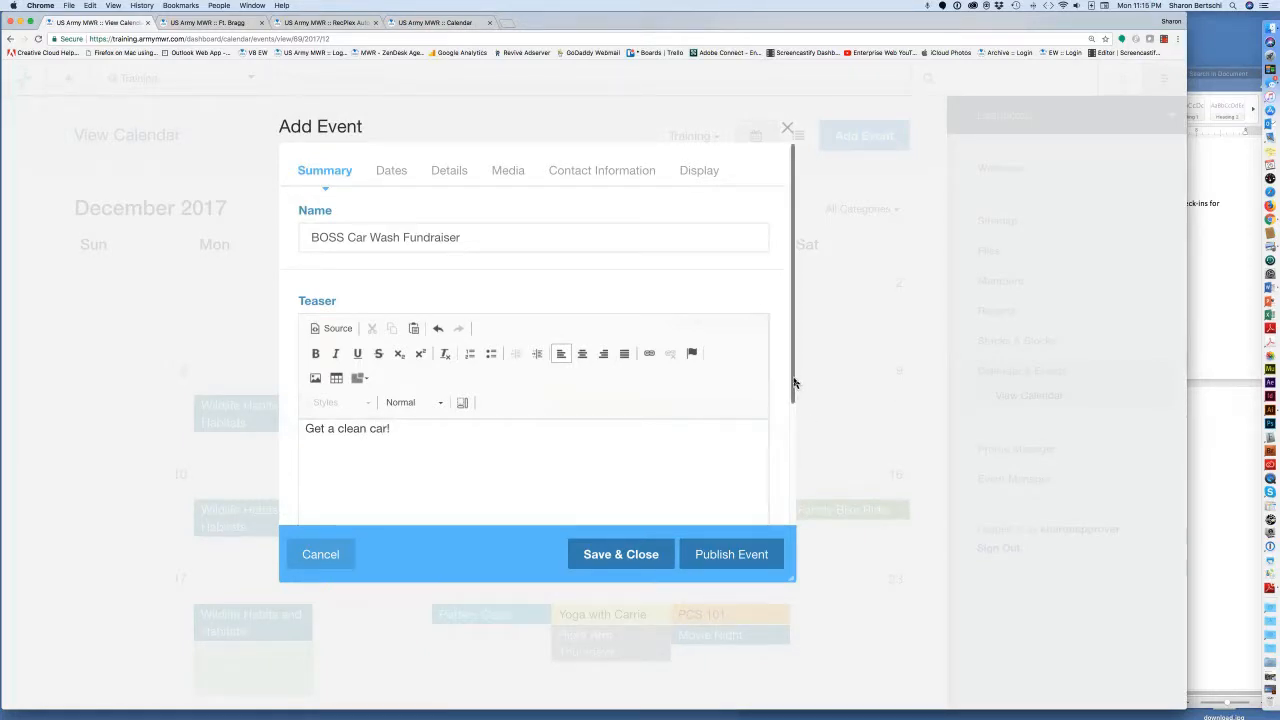
left_click_drag(795, 383, 818, 320)
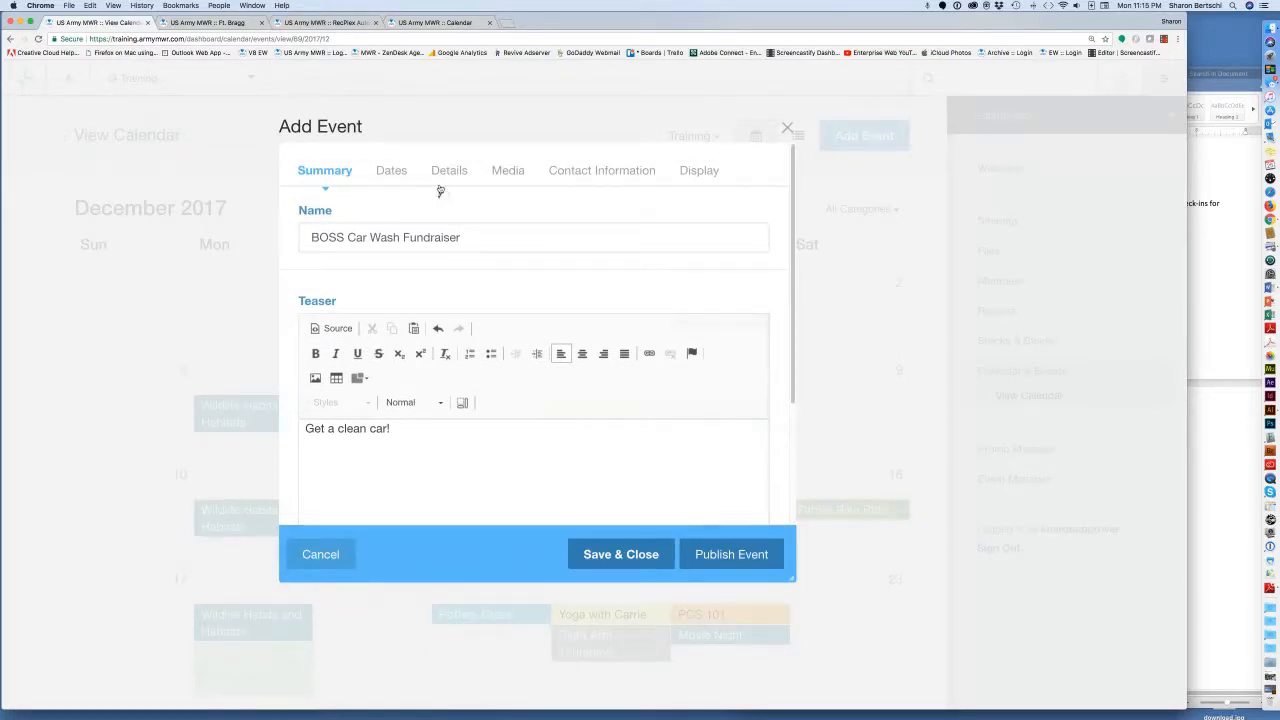
- Set the event's start date to Saturday, January 6, 2018
left_click(396, 173)
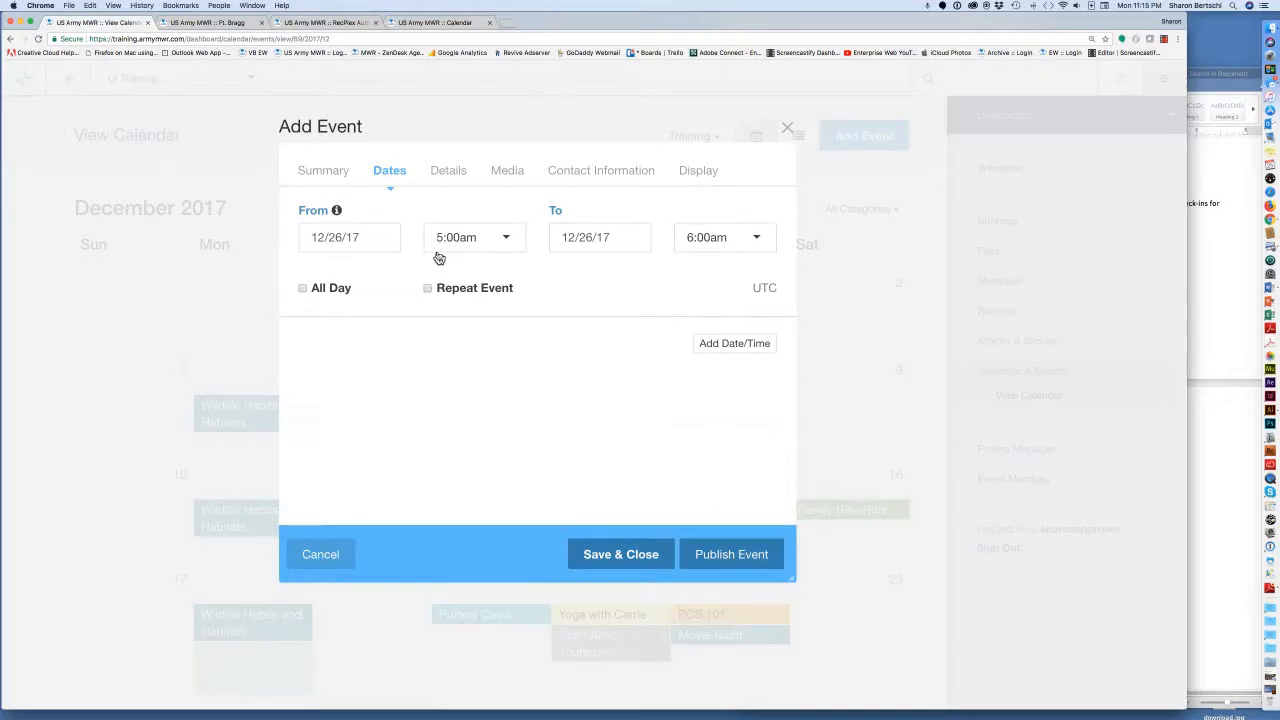
left_click(338, 238)
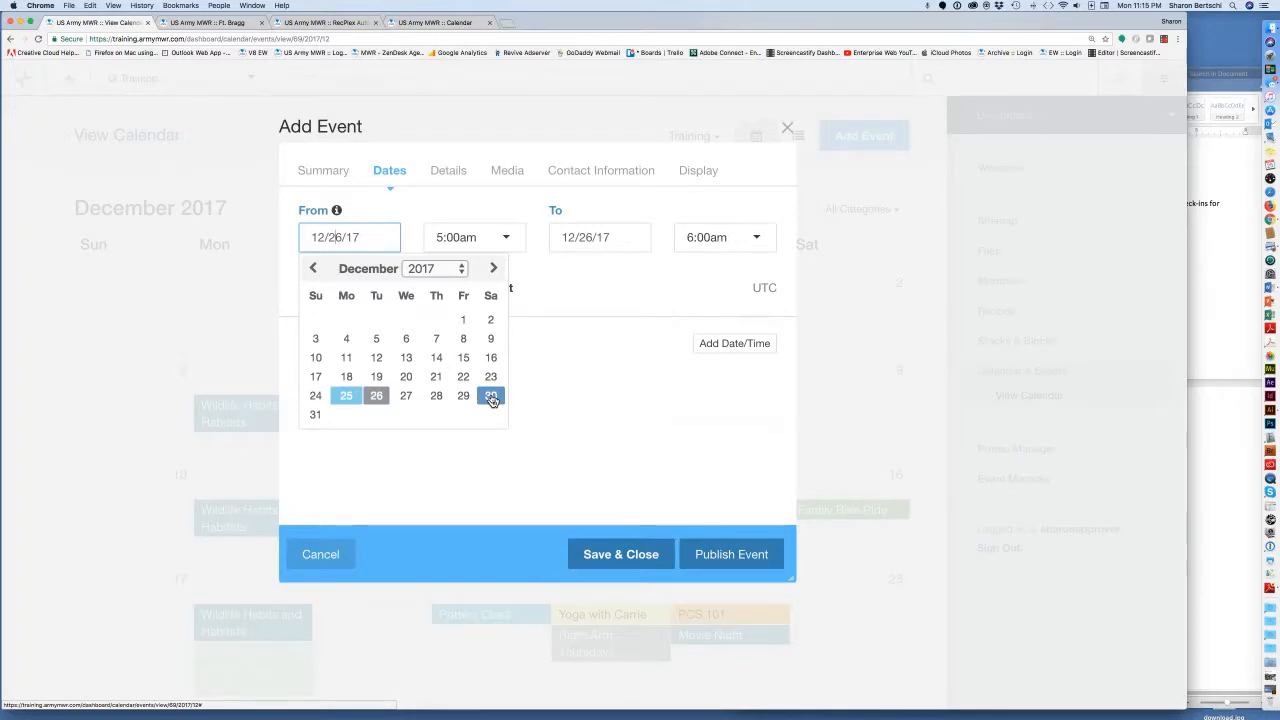
left_click(494, 271)
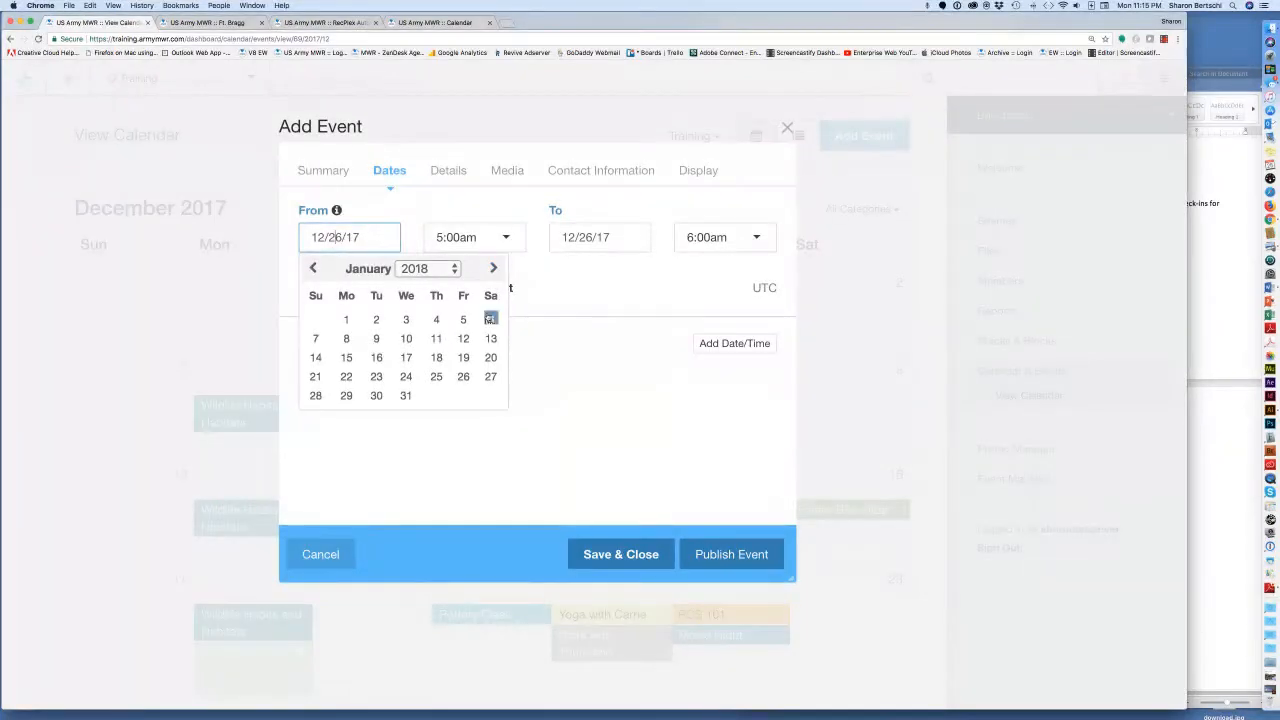
left_click(490, 320)
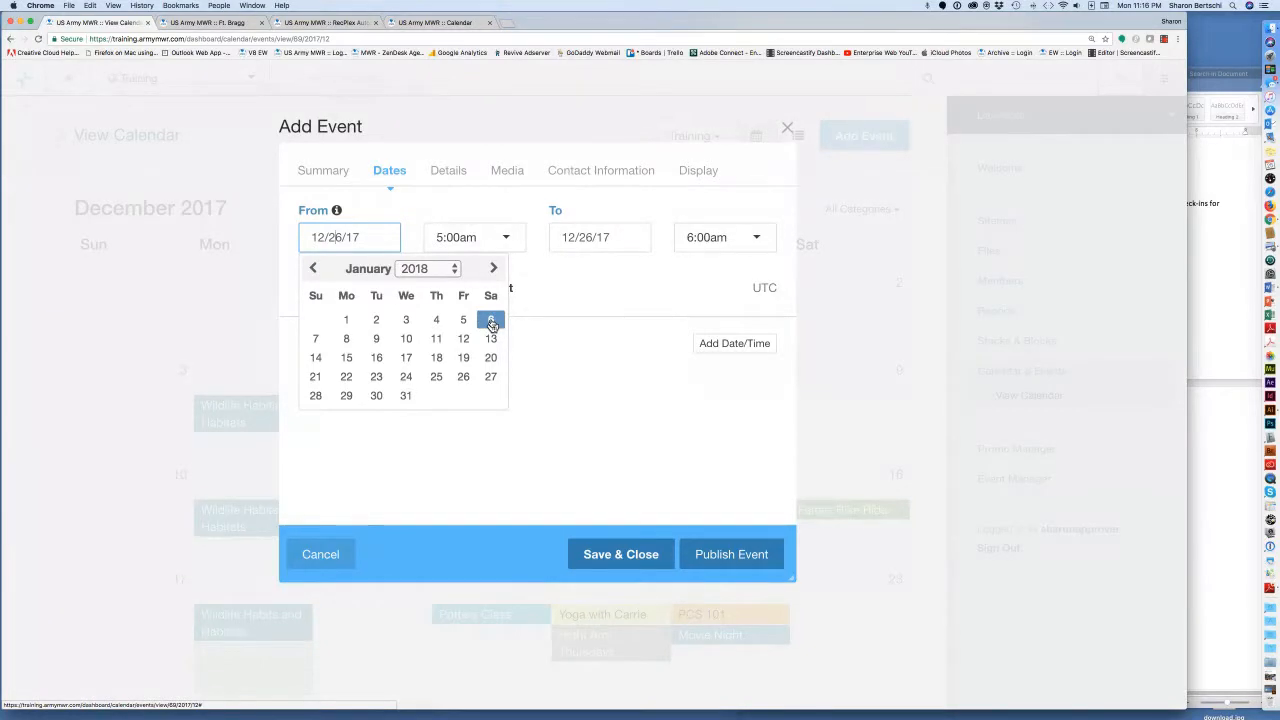
left_click(491, 322)
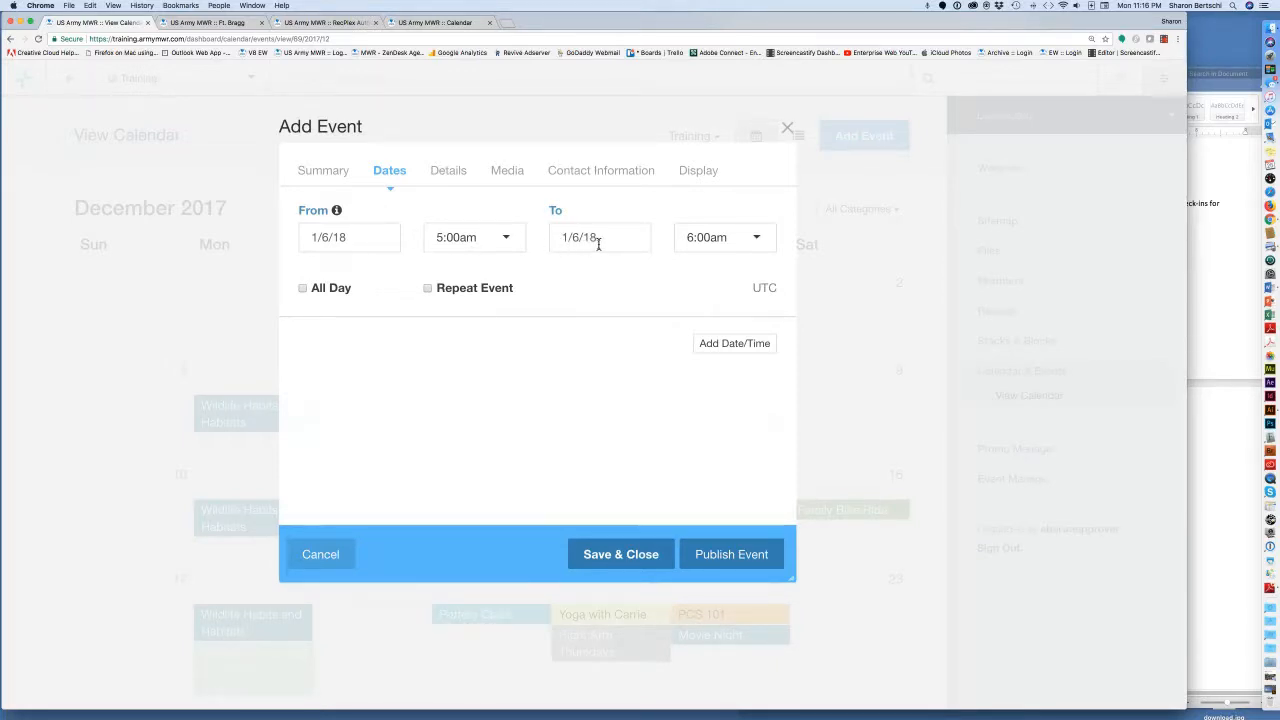
- Set the event's start time to 8:00am and its end time to 2:30pm
left_click(508, 240)
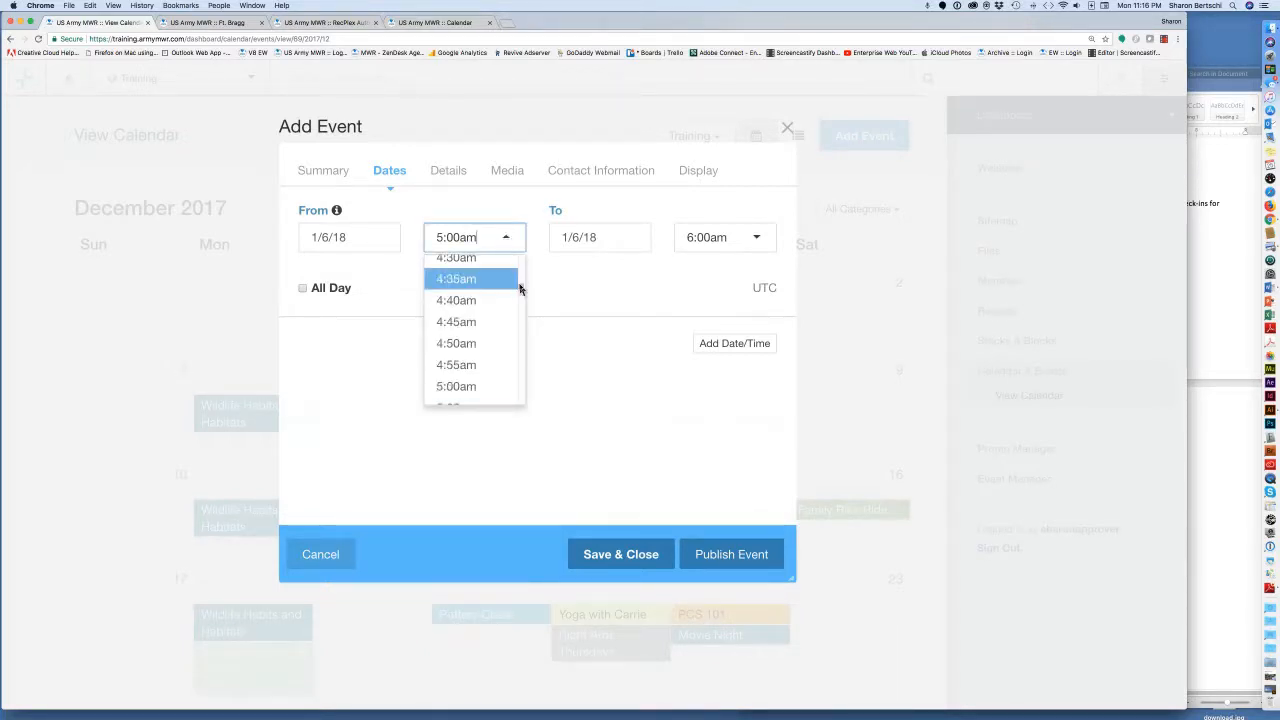
scroll(521, 289, "up", 5)
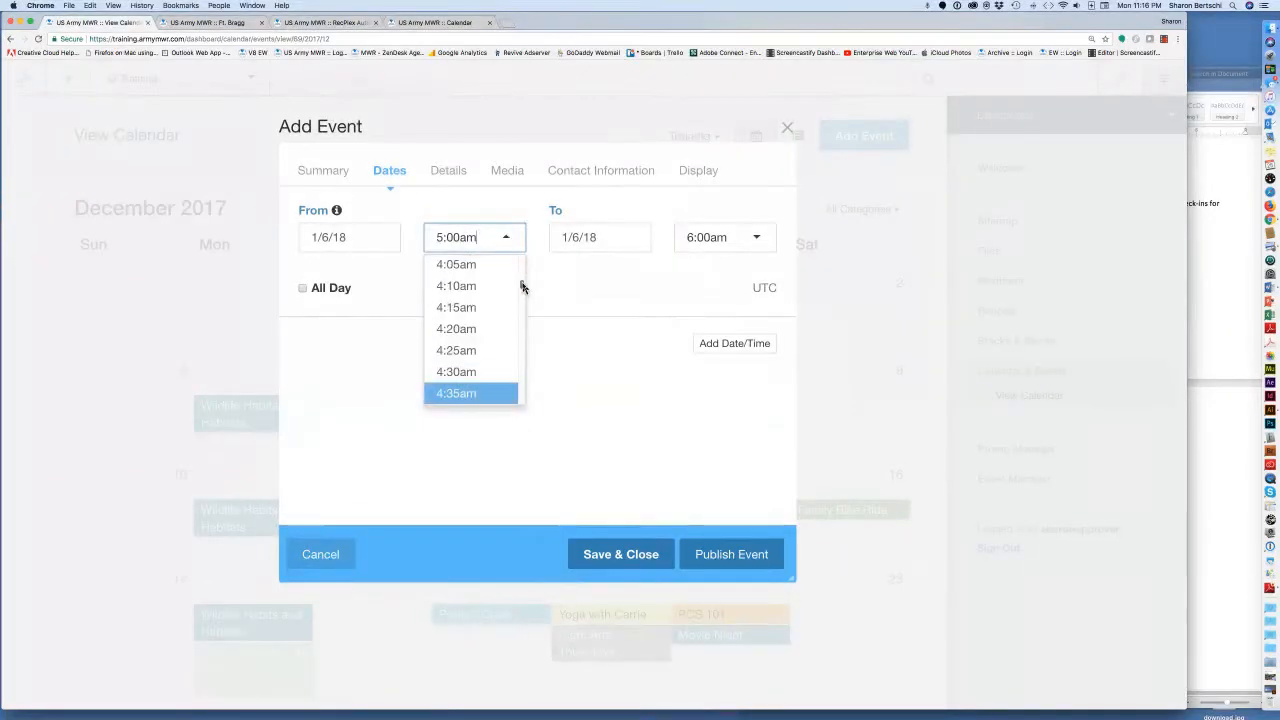
left_click_drag(524, 277, 520, 306)
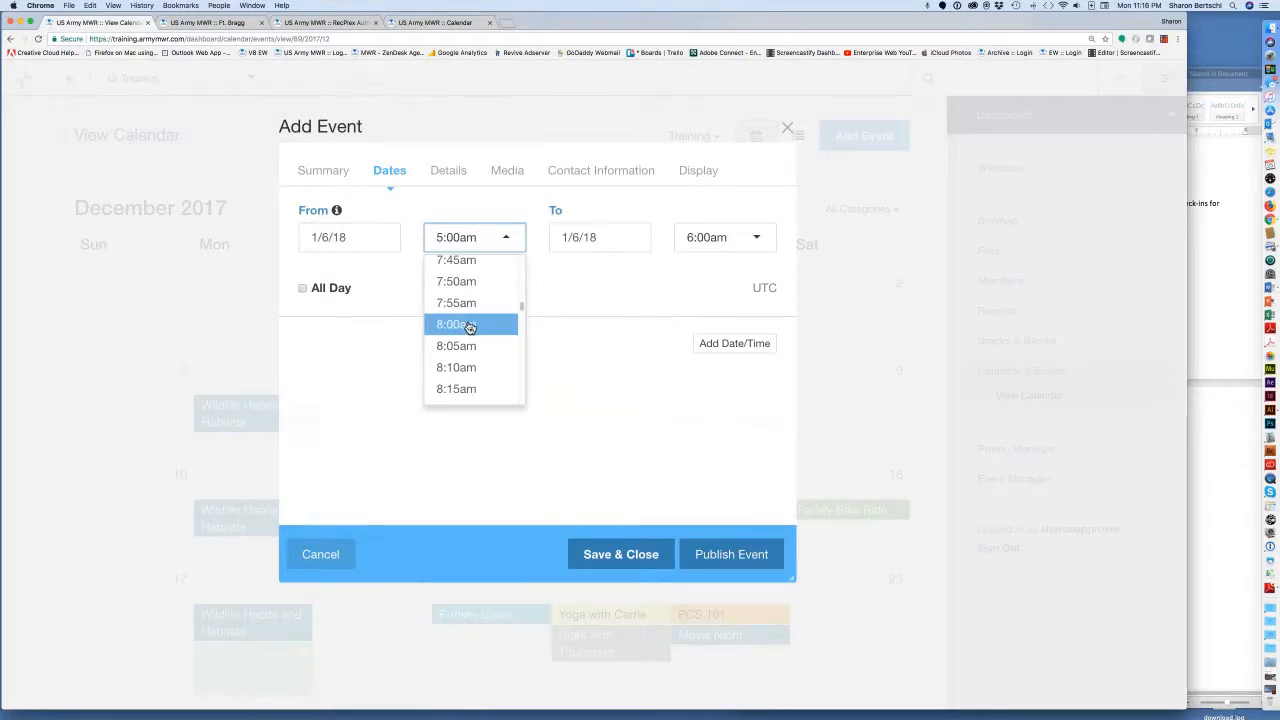
left_click(476, 326)
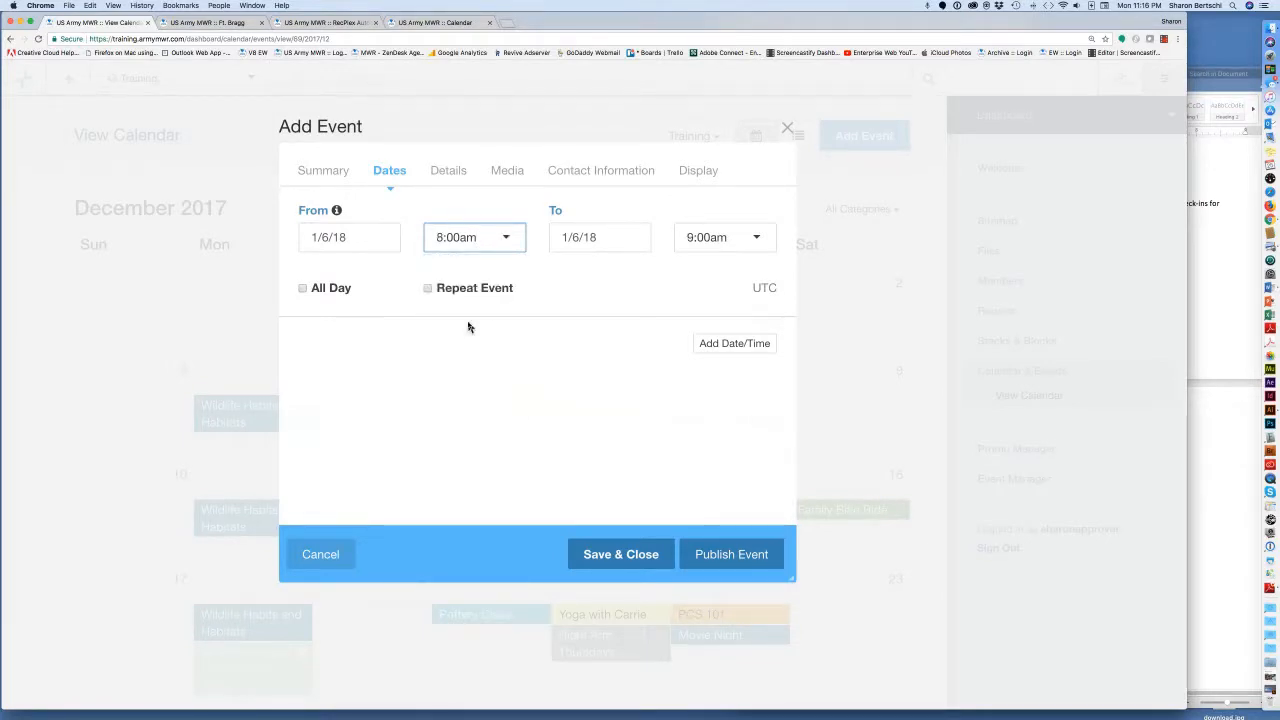
left_click(757, 242)
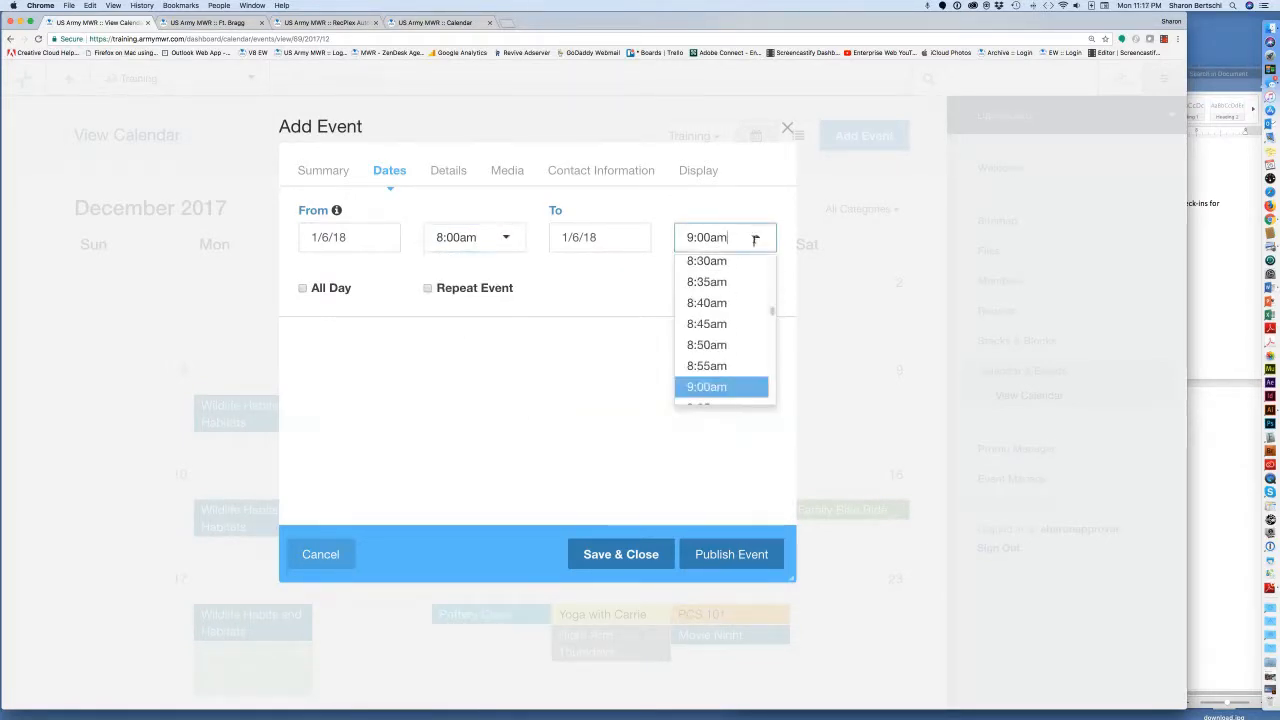
left_click_drag(772, 314, 772, 346)
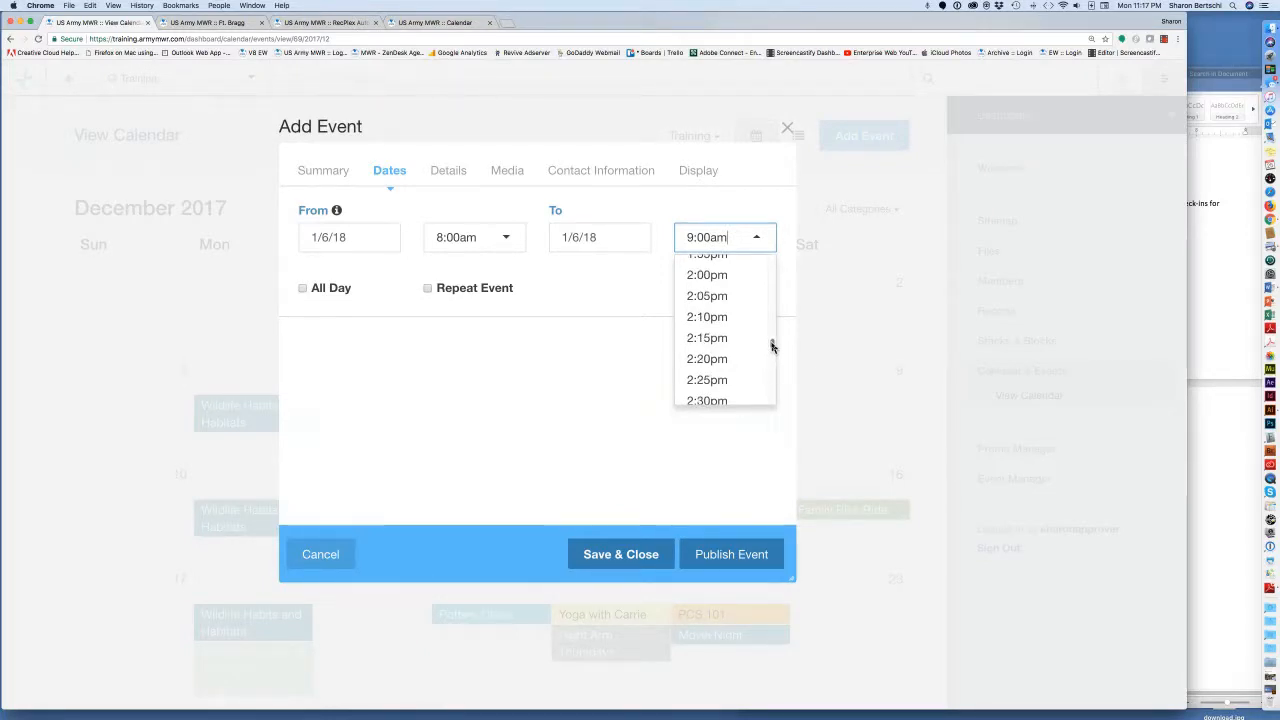
left_click(702, 400)
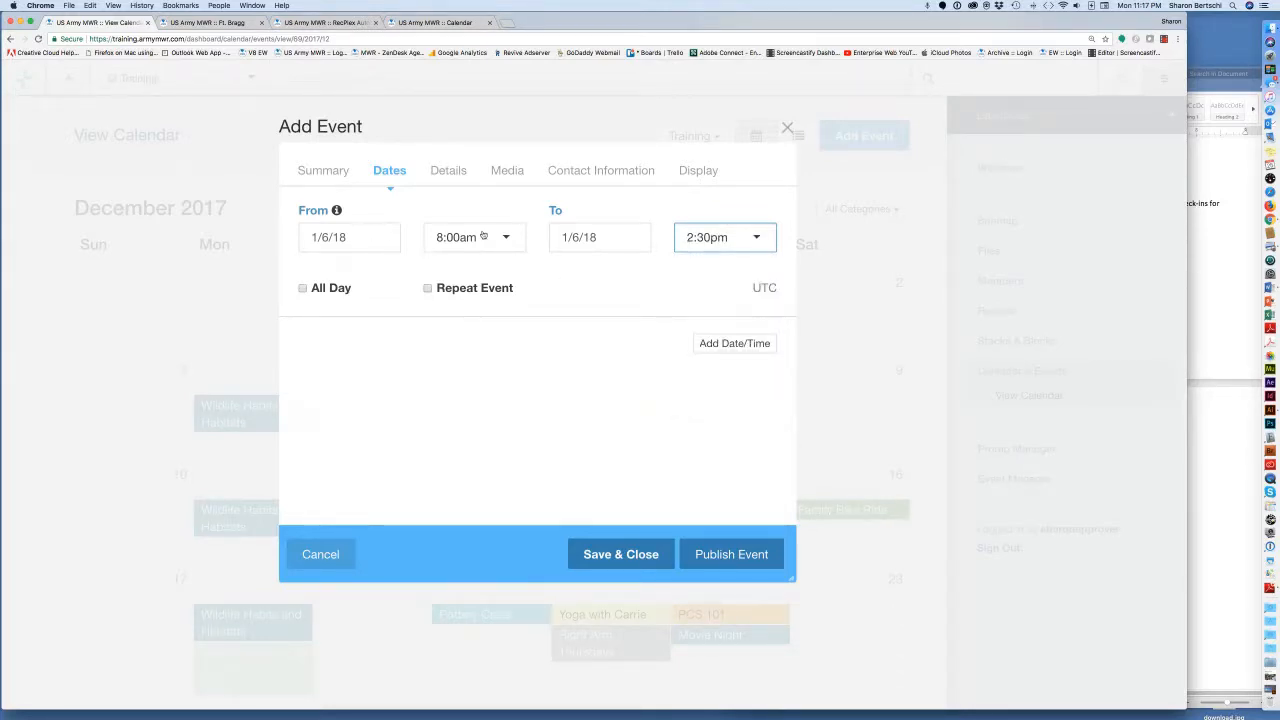
- Make the event a repeating one that recurs every week
left_click(428, 289)
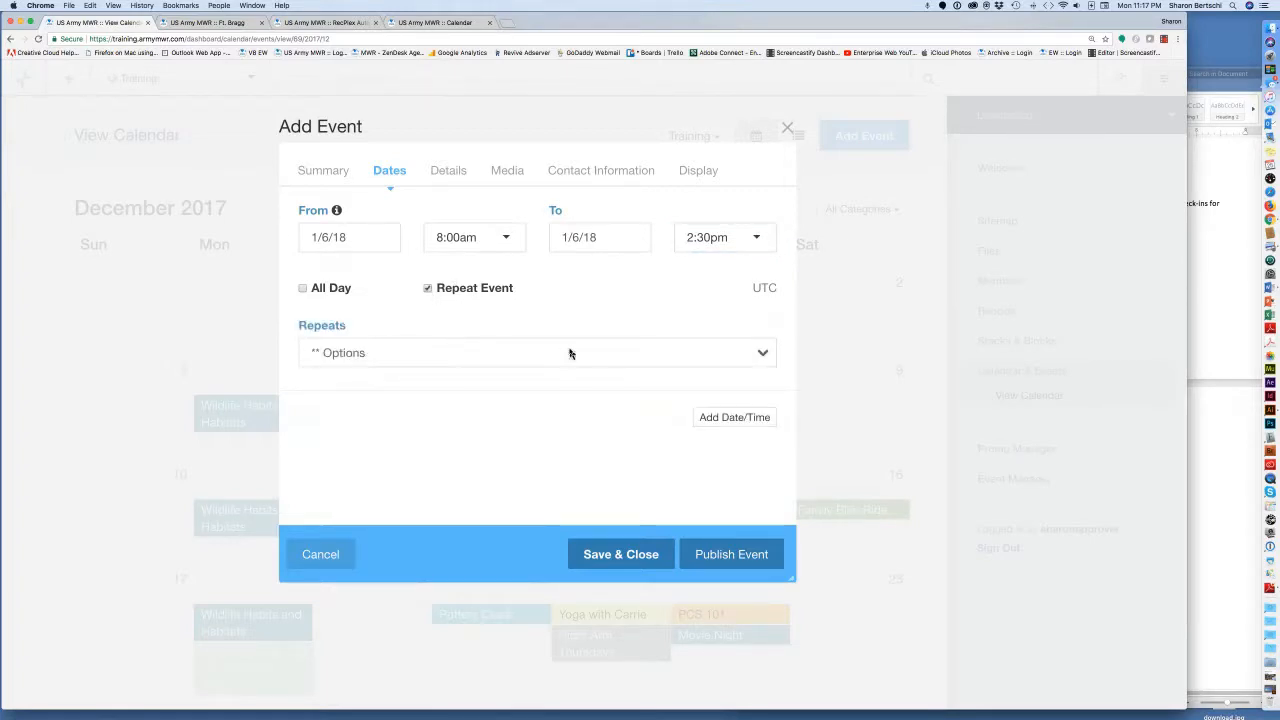
left_click(763, 356)
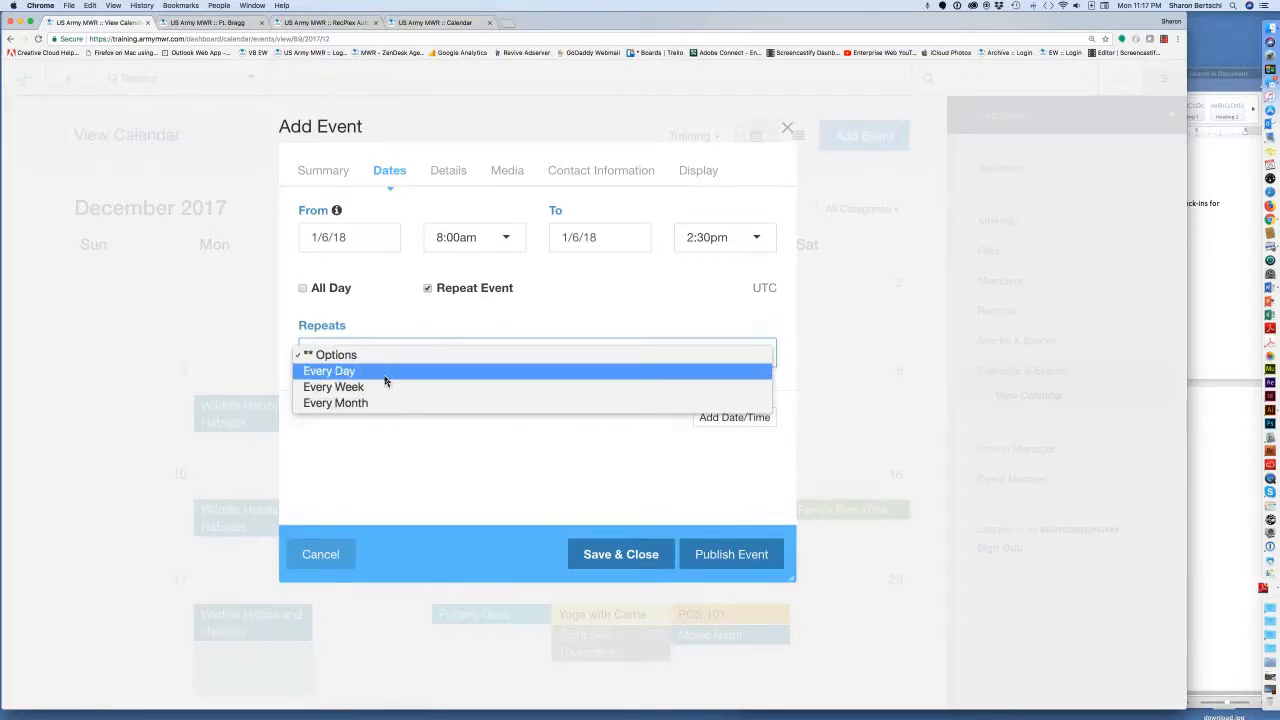
left_click(361, 392)
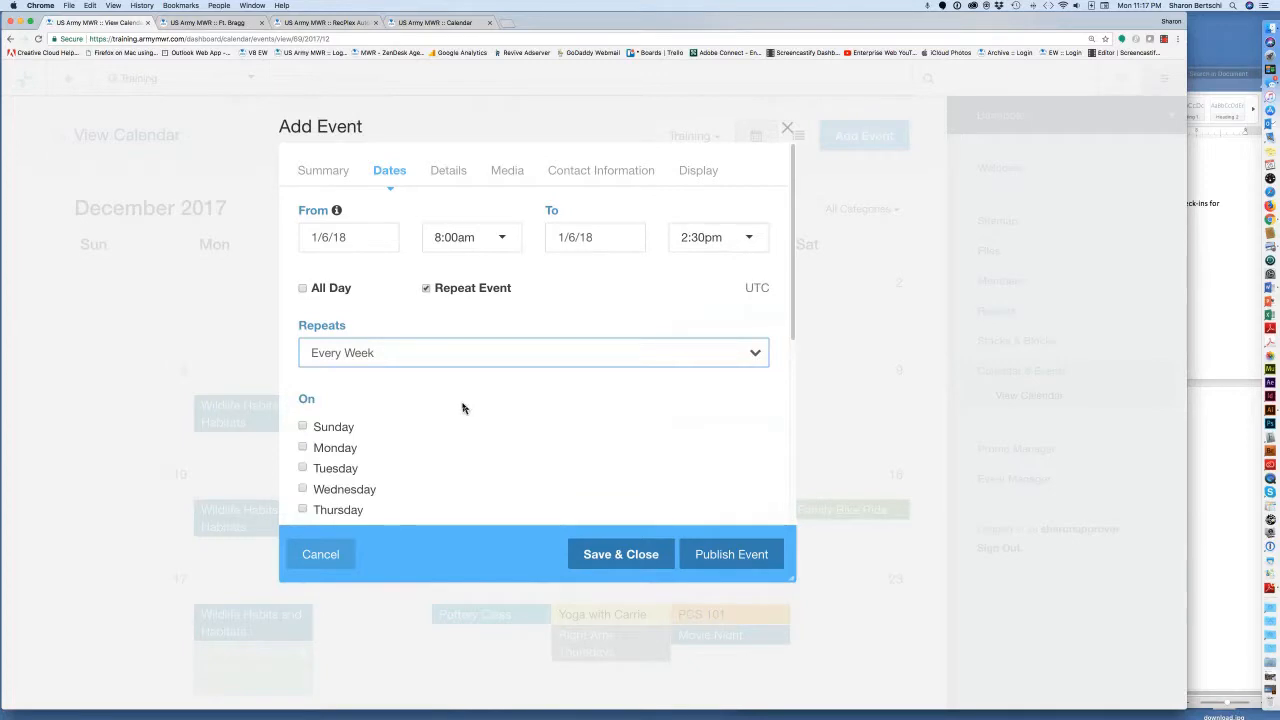
scroll(463, 408, "down", 2)
scroll(463, 408, "down", 2)
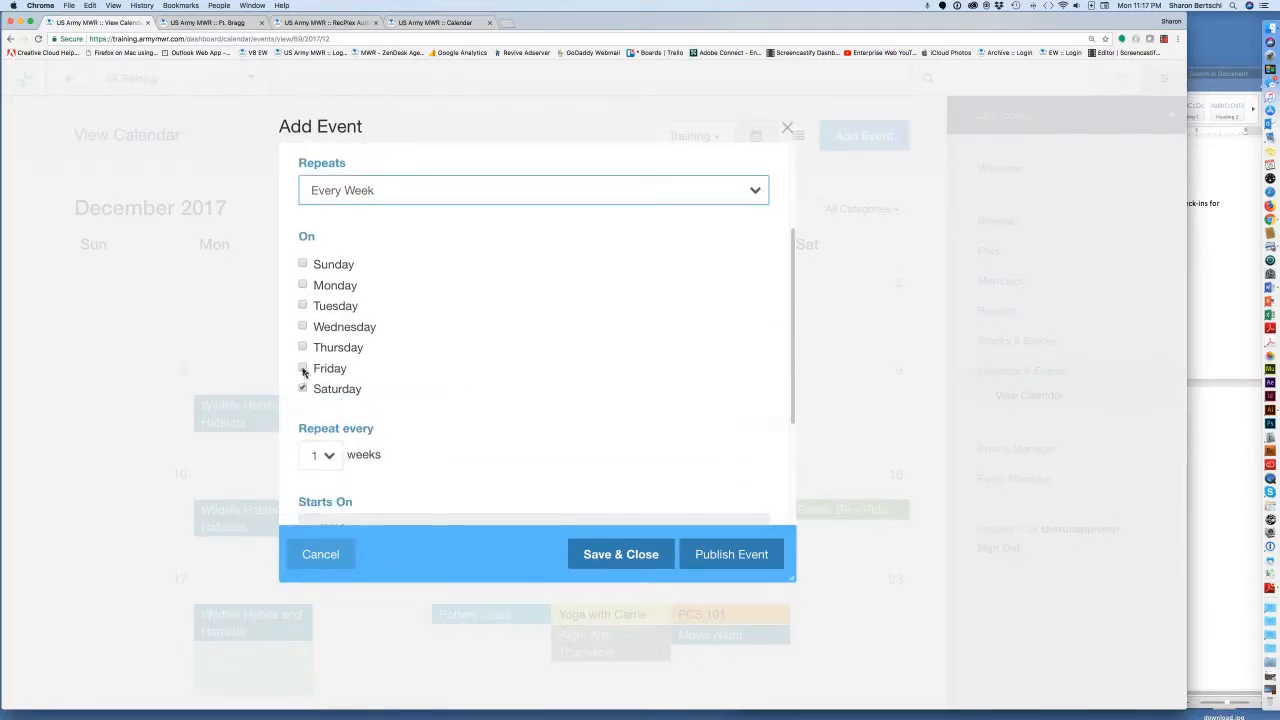
left_click(303, 368)
left_click(303, 368)
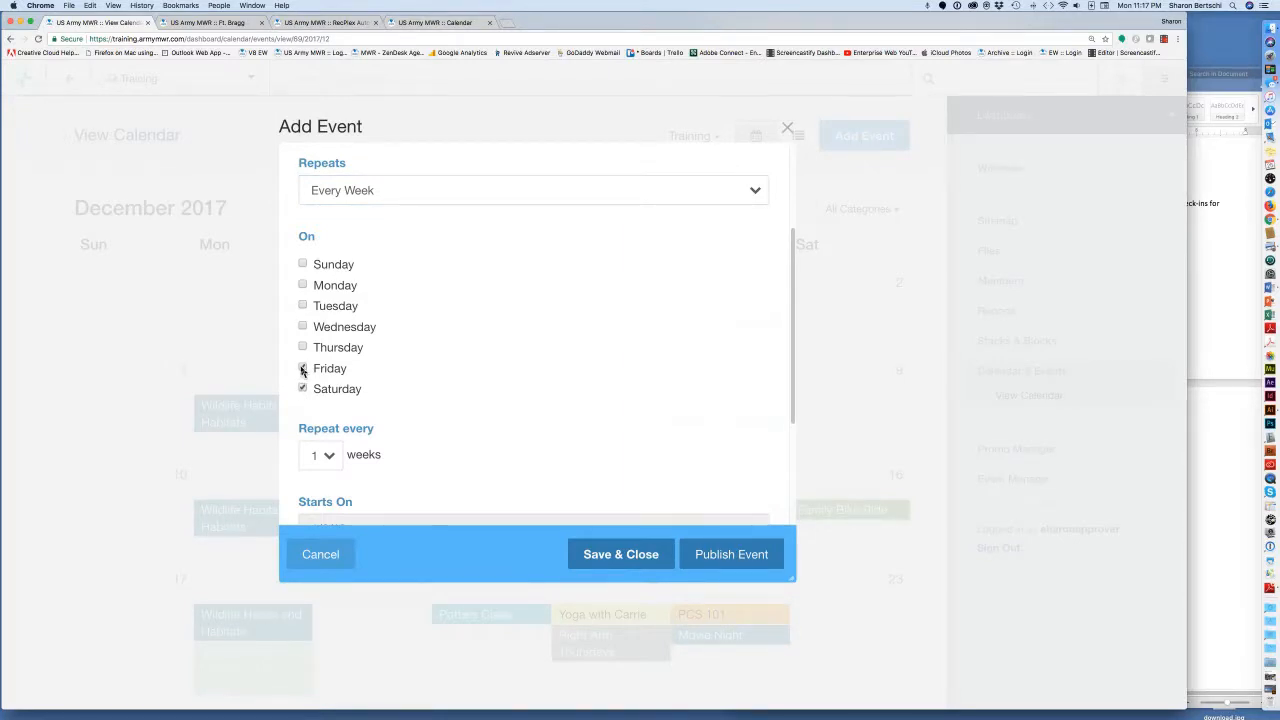
left_click(303, 389)
left_click(303, 389)
scroll(337, 417, "down", 3)
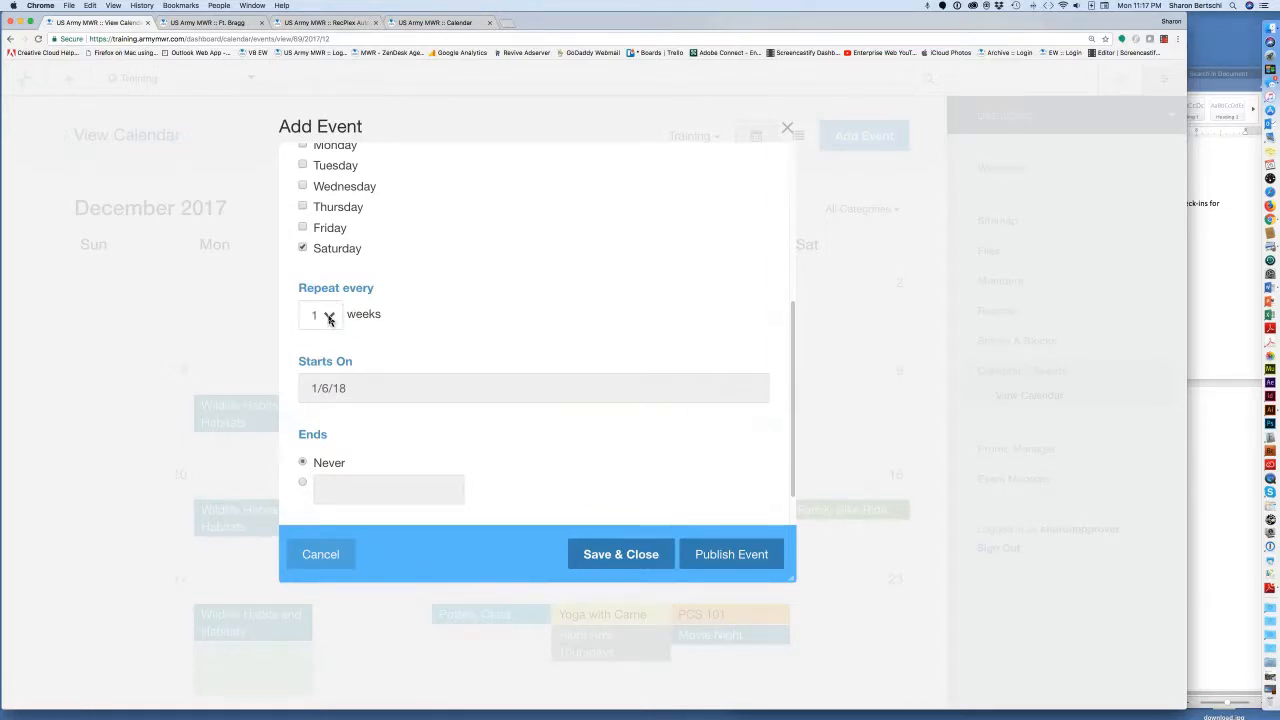
left_click(330, 319)
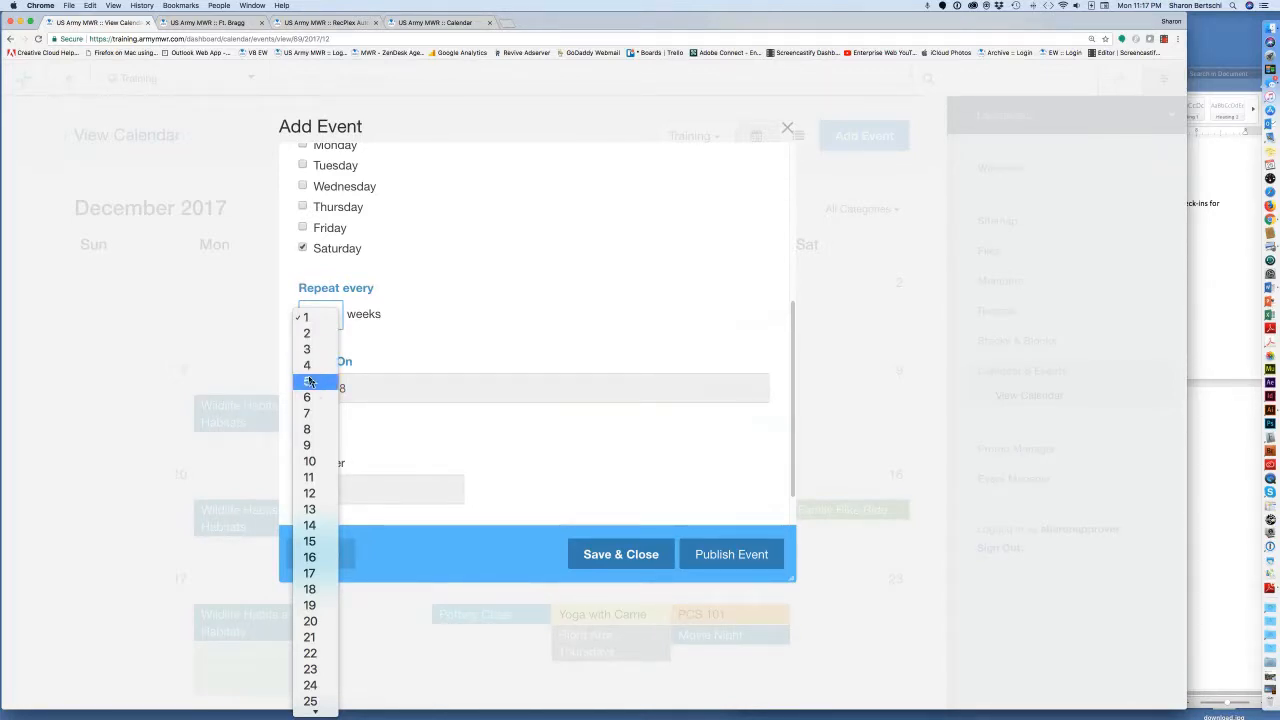
left_click(395, 347)
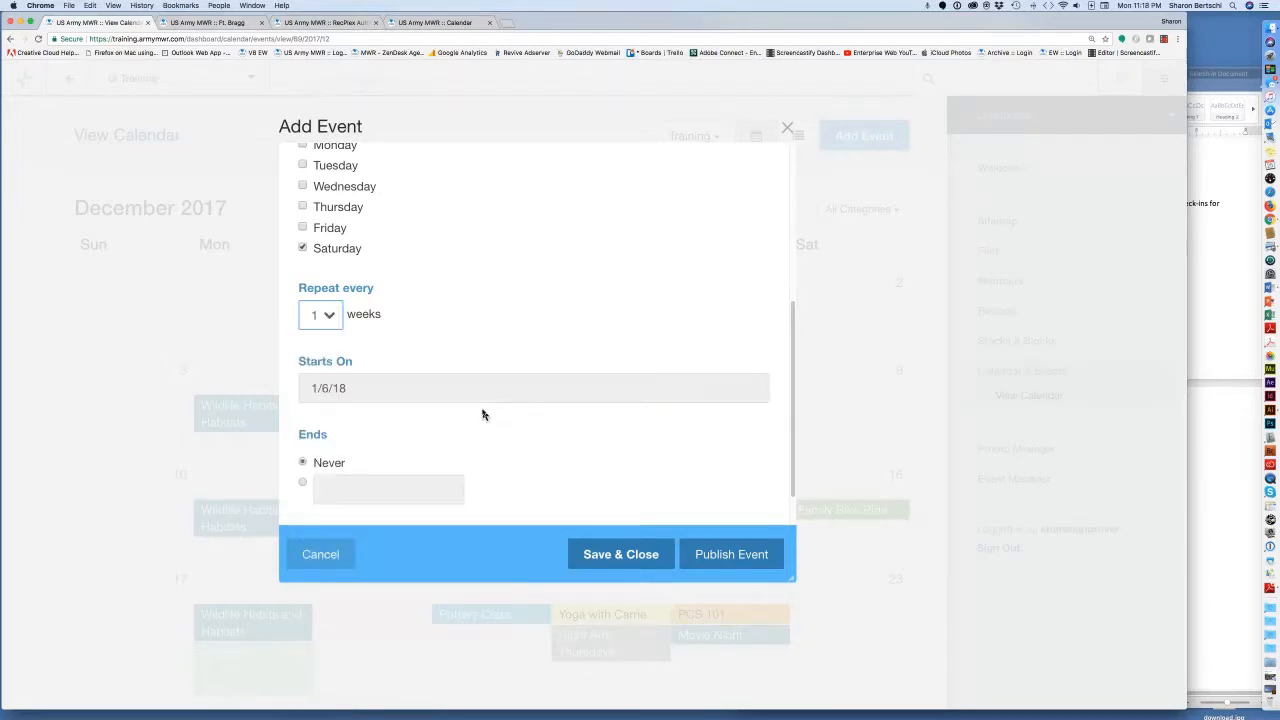
- Set the weekly repetition to end on February 24, 2018
scroll(481, 414, "down", 1)
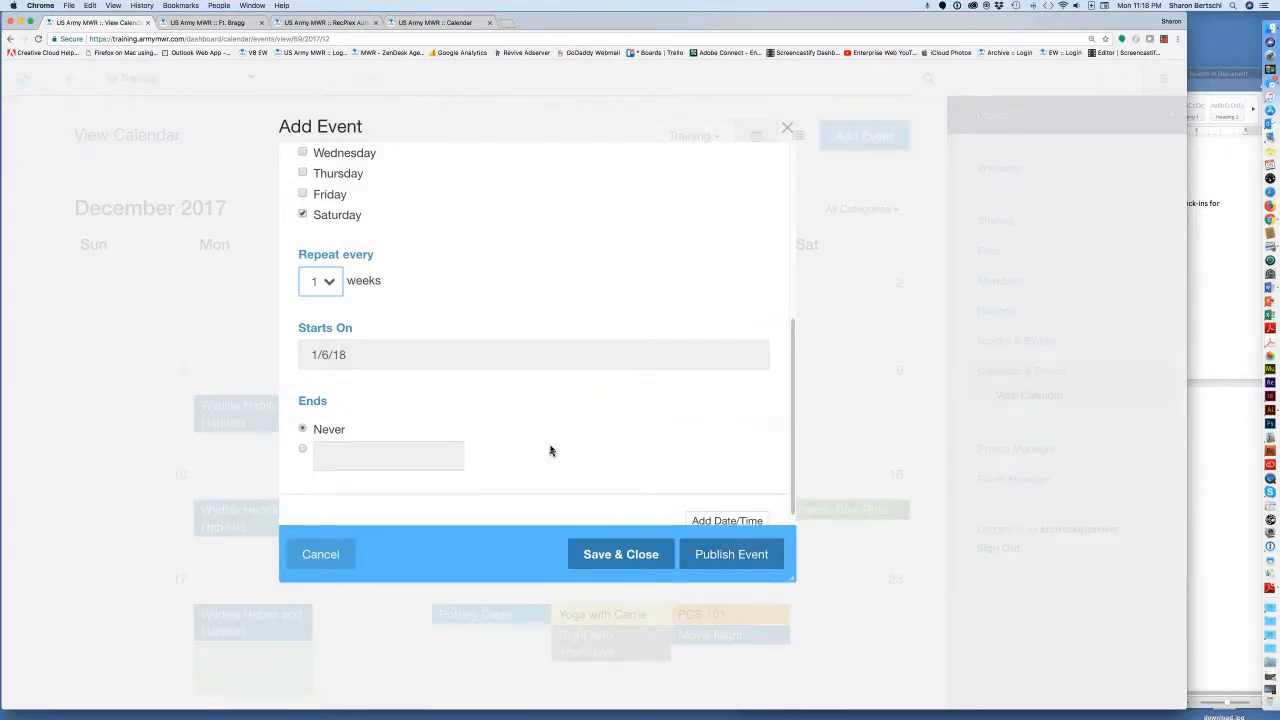
scroll(459, 418, "up", 2)
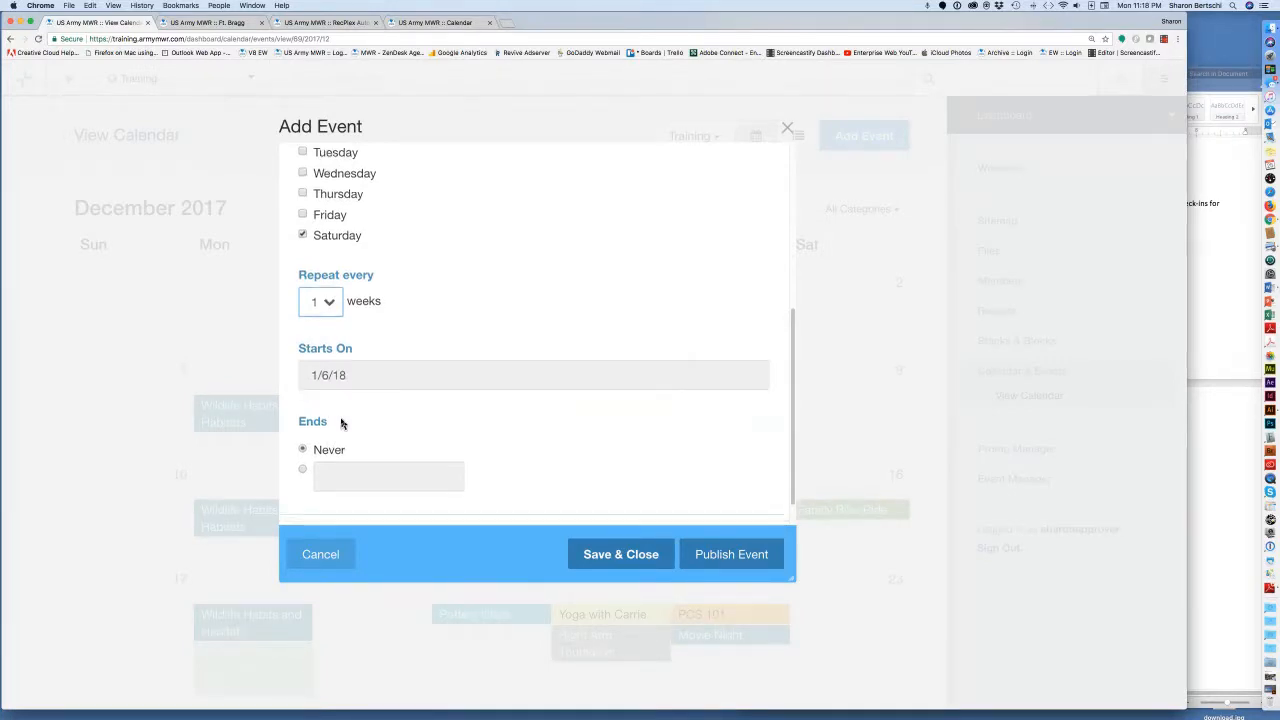
scroll(341, 424, "down", 1)
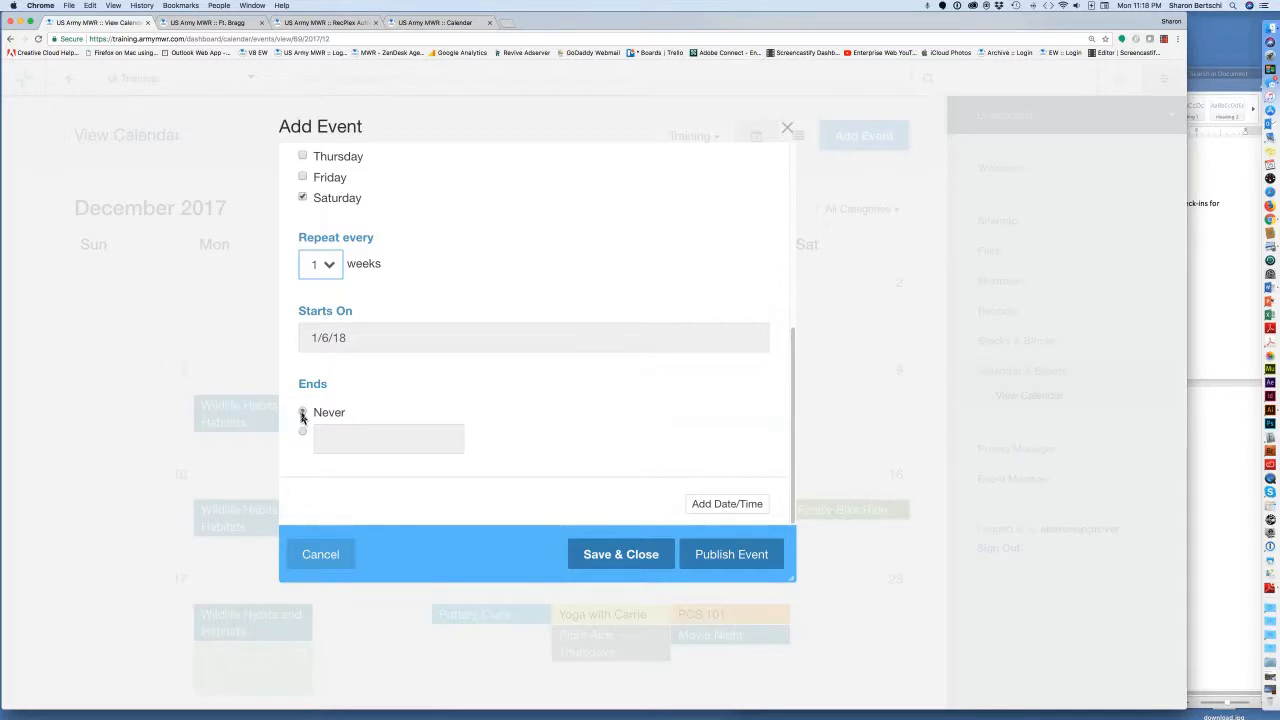
left_click(303, 434)
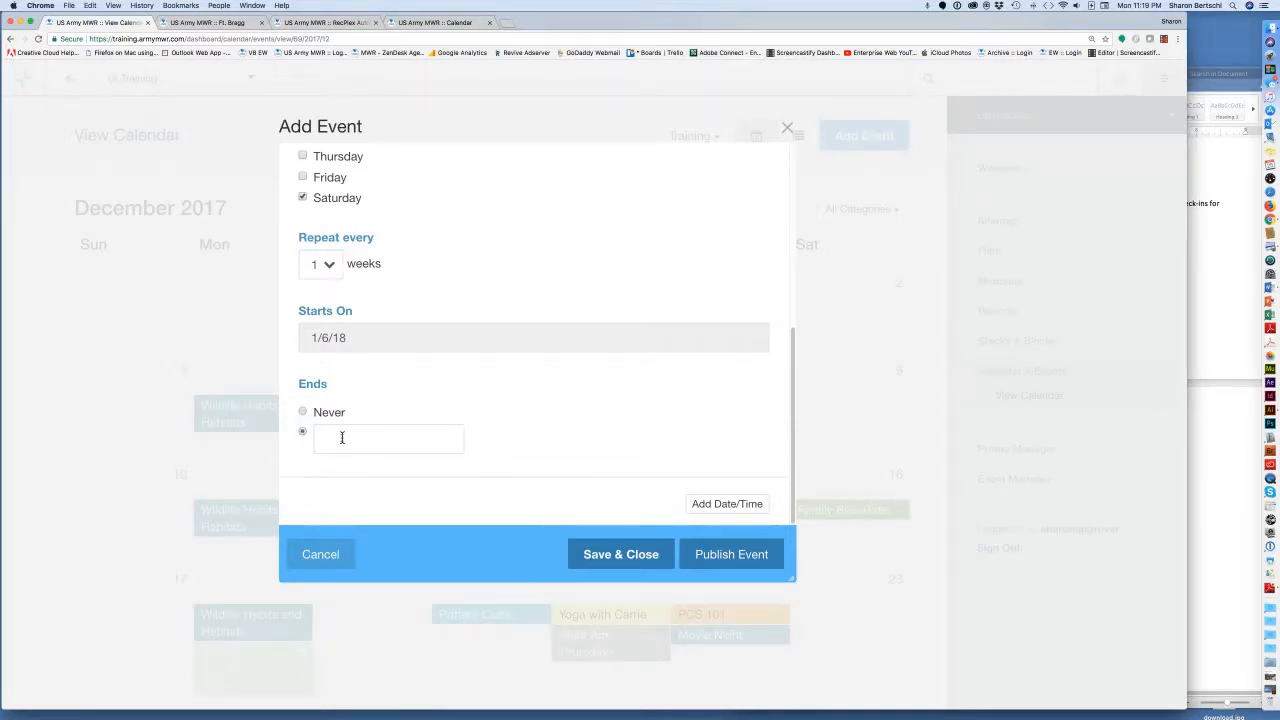
left_click(342, 437)
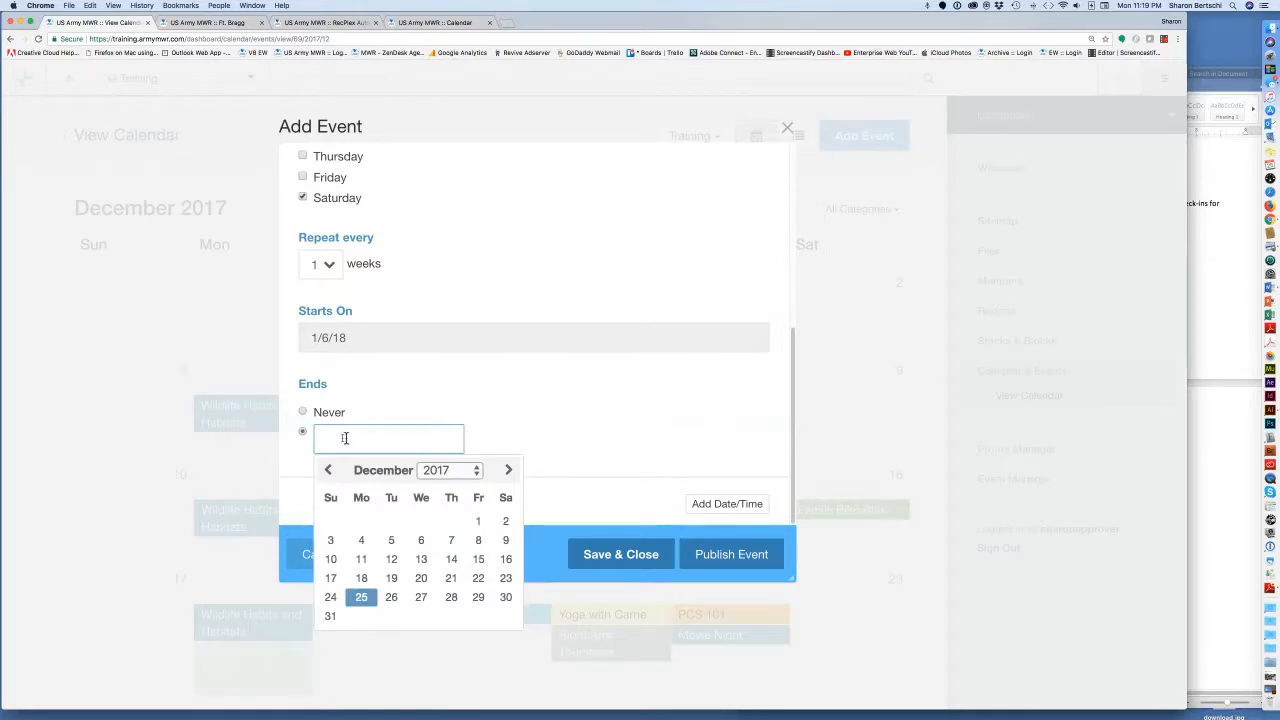
left_click(509, 472)
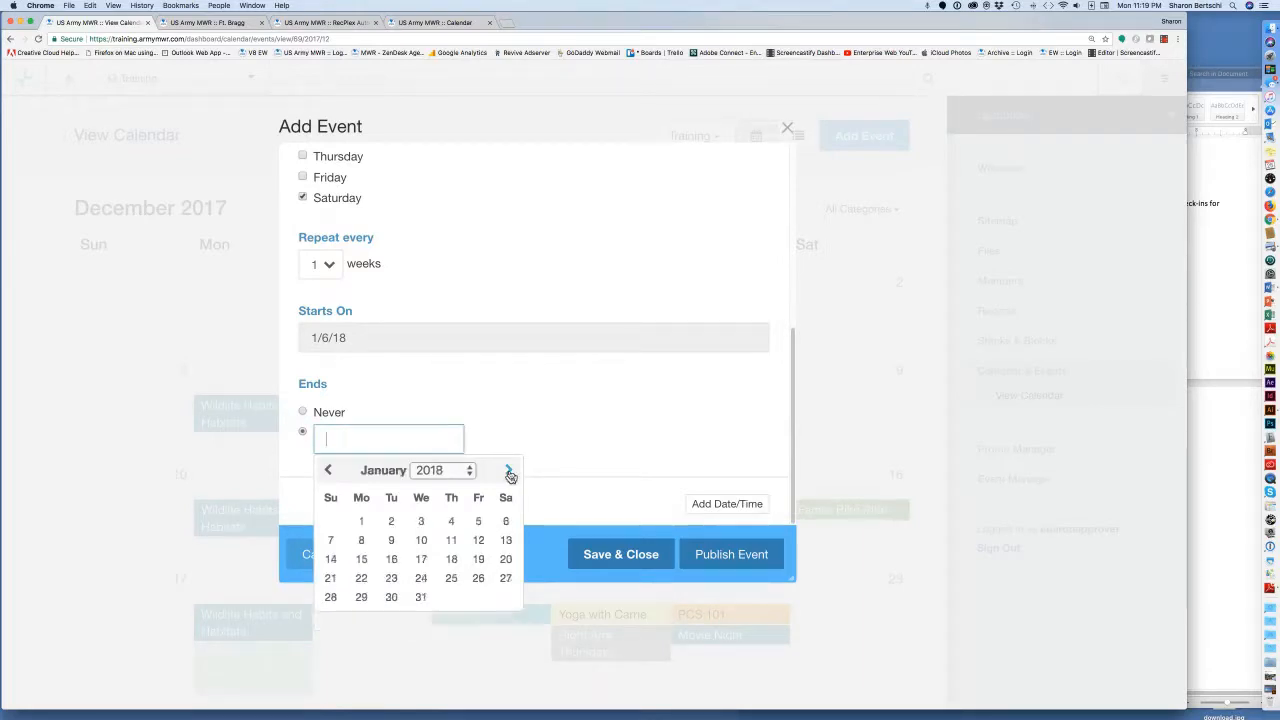
left_click(509, 472)
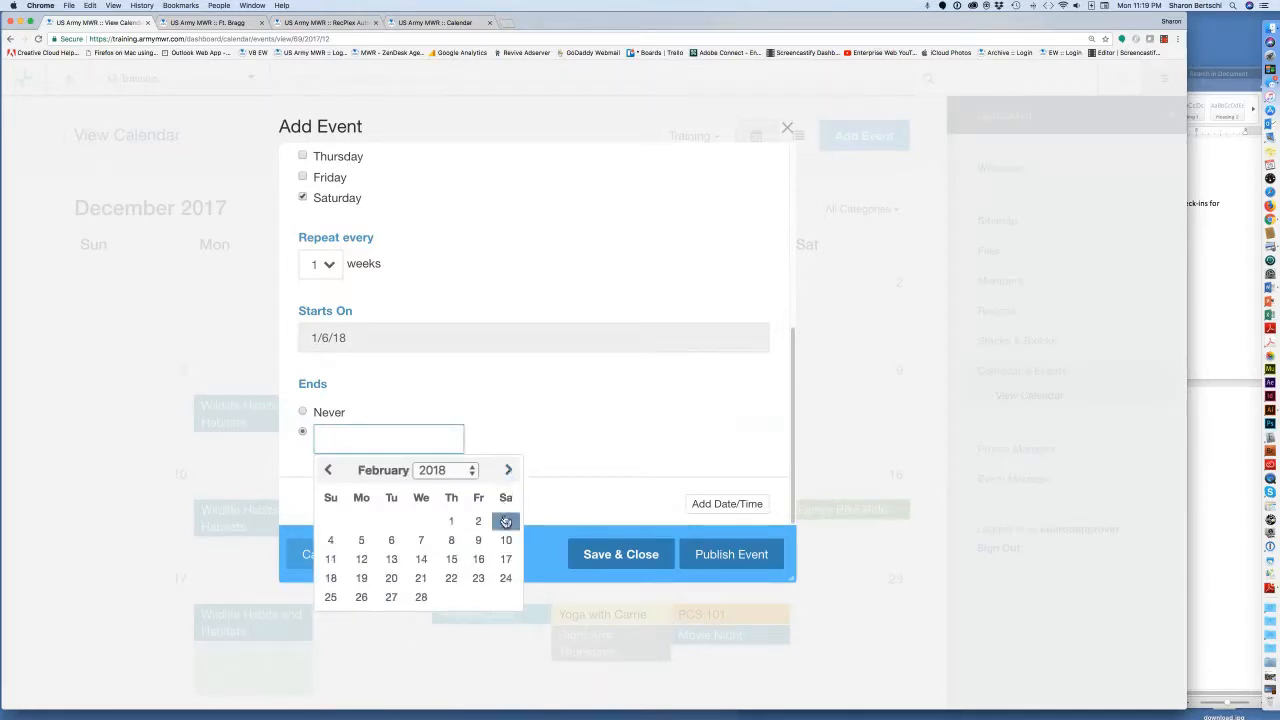
left_click(506, 578)
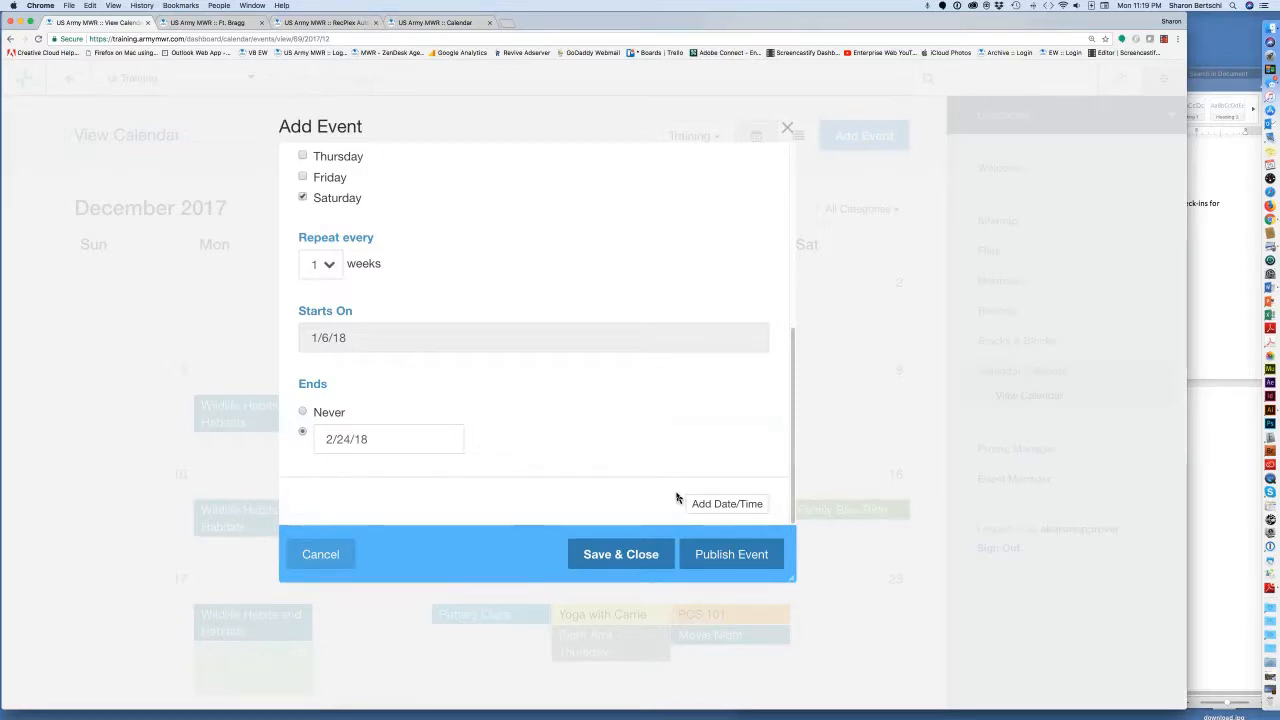
- Add a second date/time entry to the event and set its start date to January 12, 2018
left_click(727, 504)
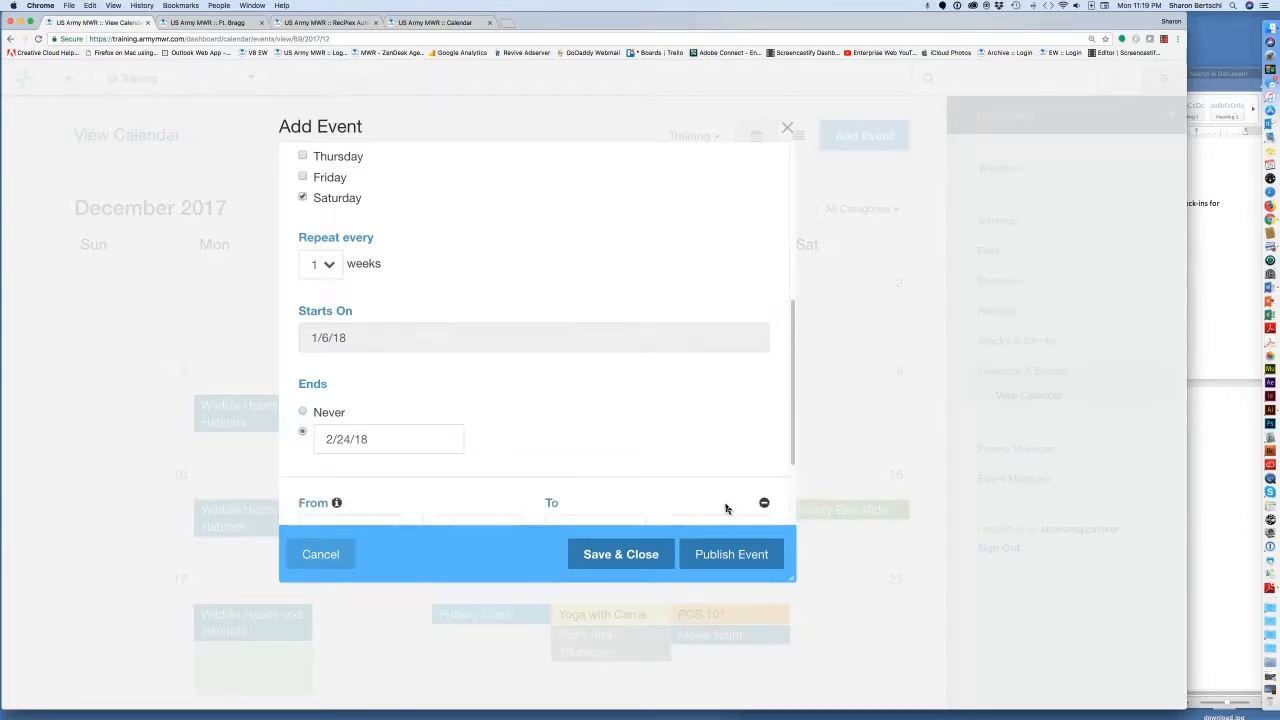
scroll(727, 509, "down", 3)
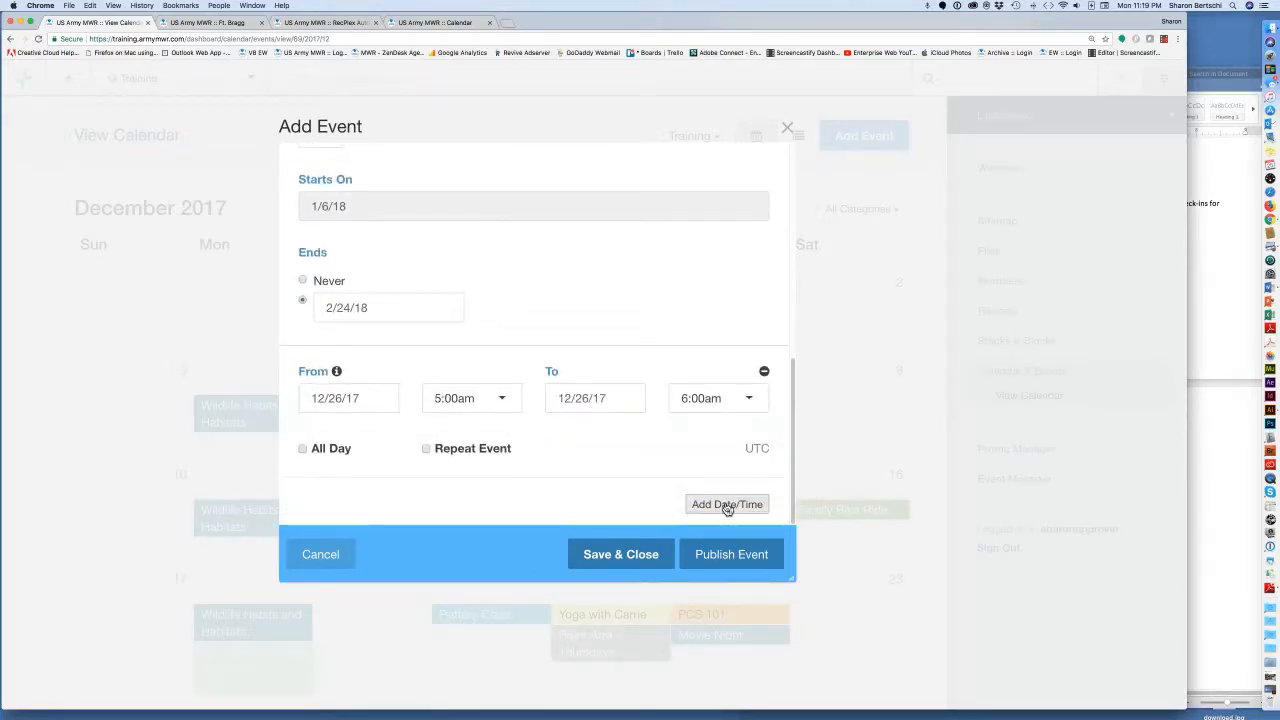
left_click(346, 398)
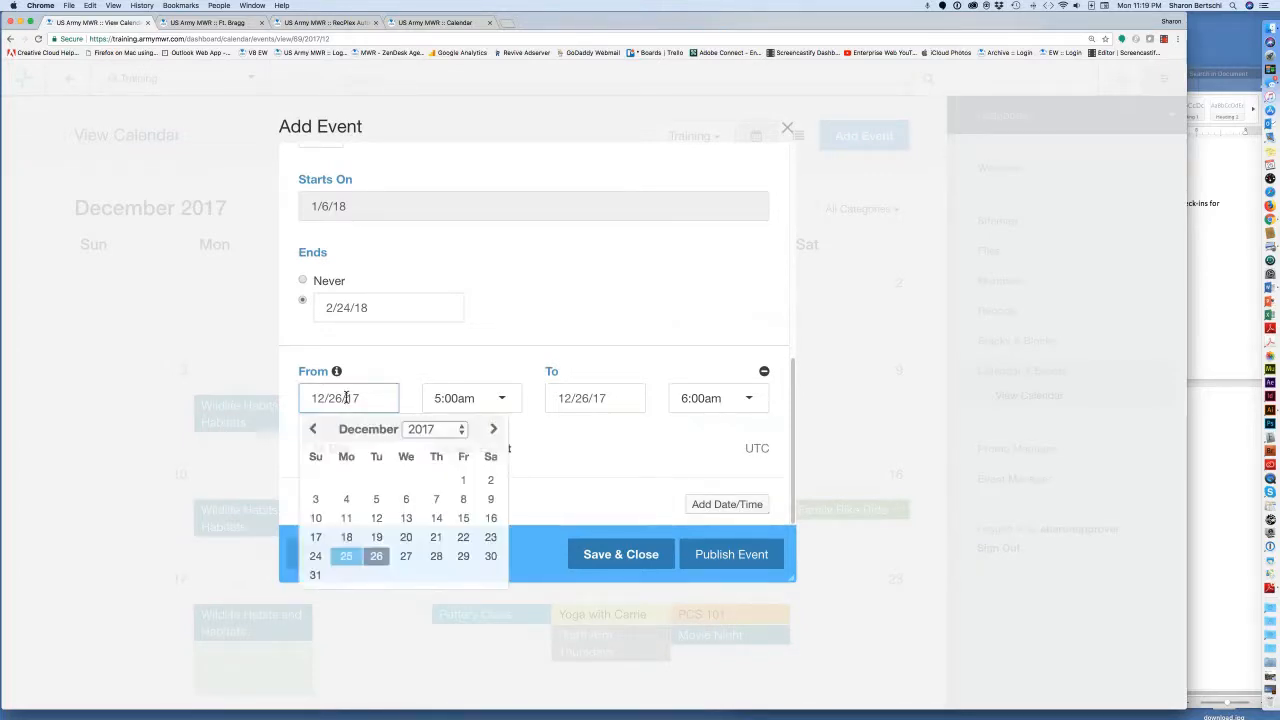
left_click(495, 430)
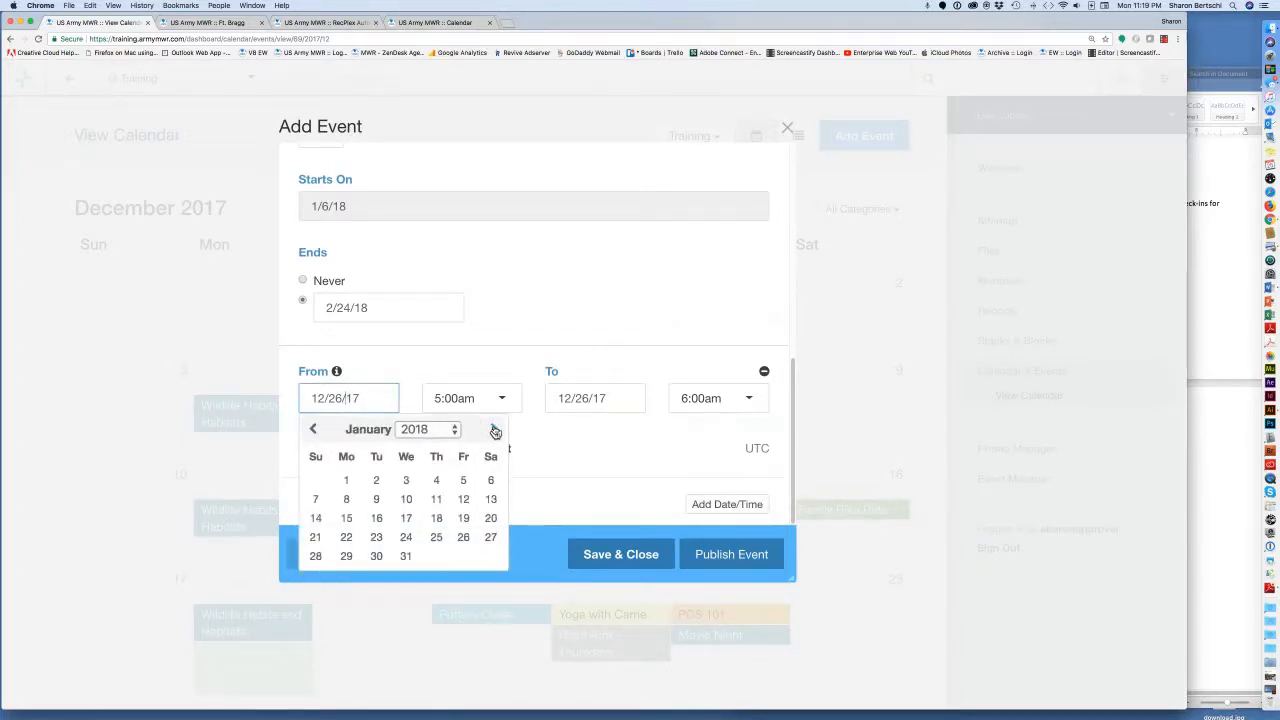
left_click(465, 501)
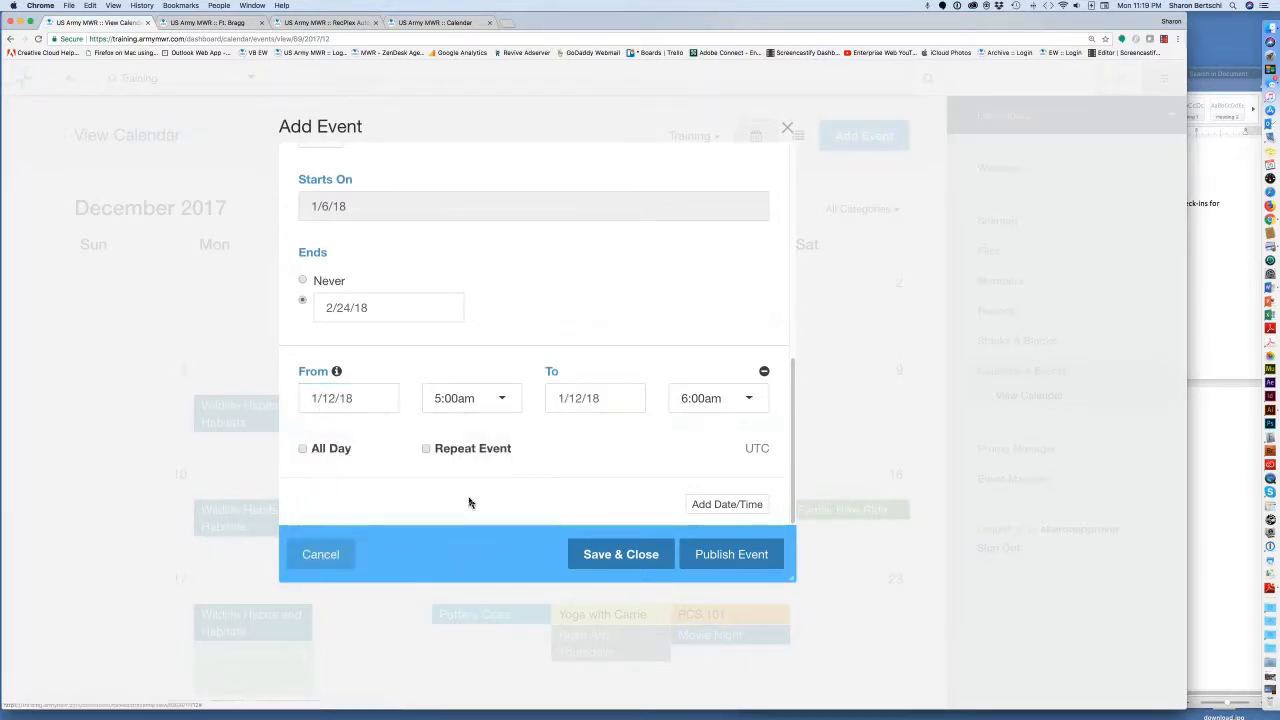
- Set the second date entry's time to run from 9:00am to 3:00pm
left_click(502, 398)
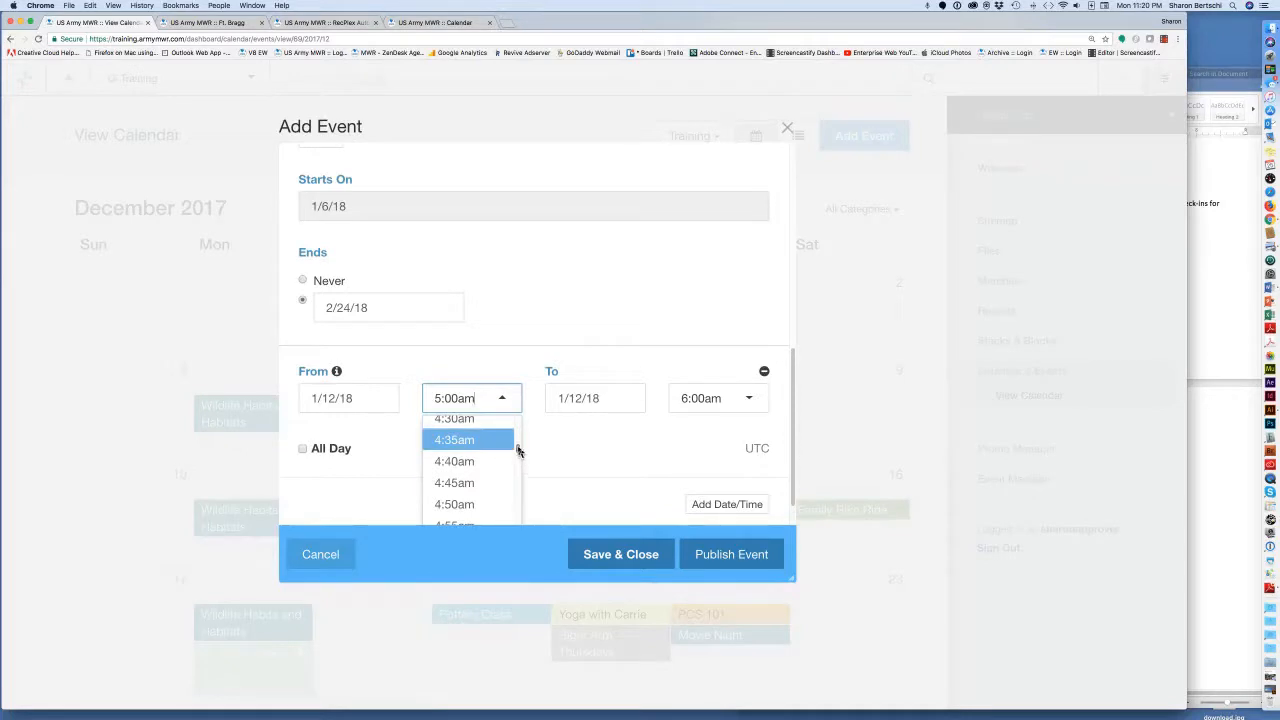
left_click_drag(517, 452, 517, 476)
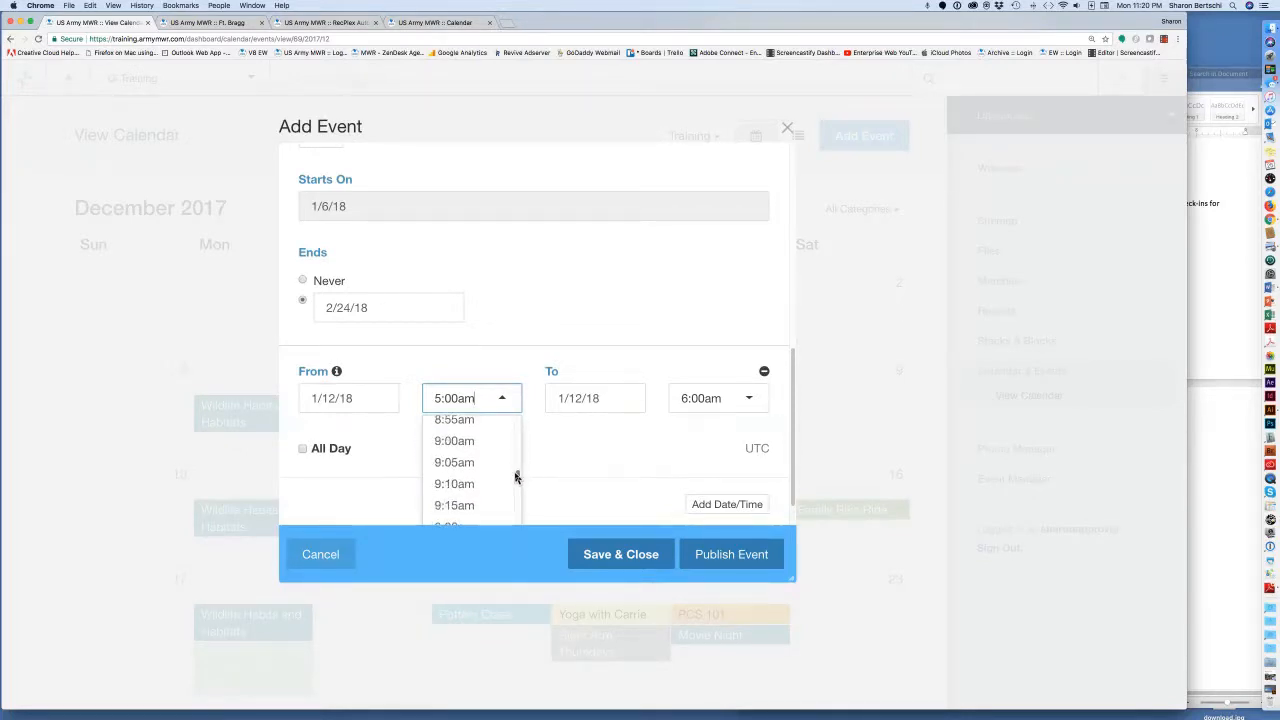
left_click(469, 444)
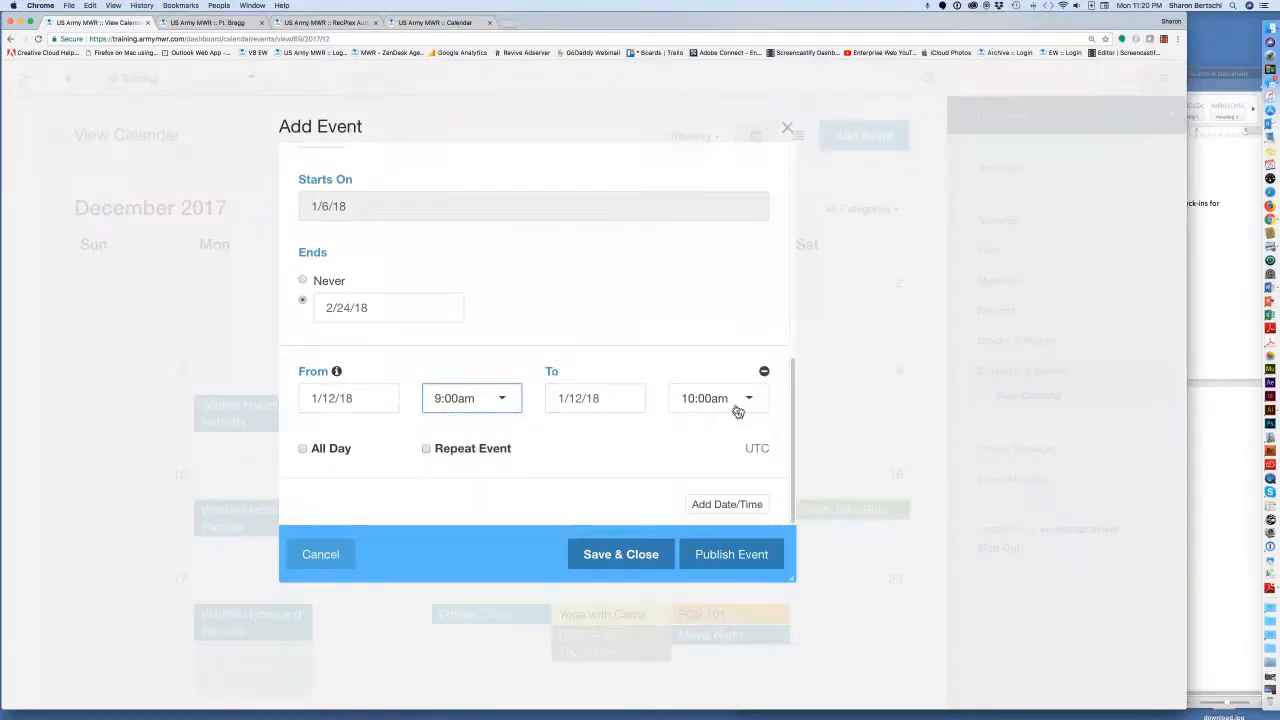
left_click(751, 403)
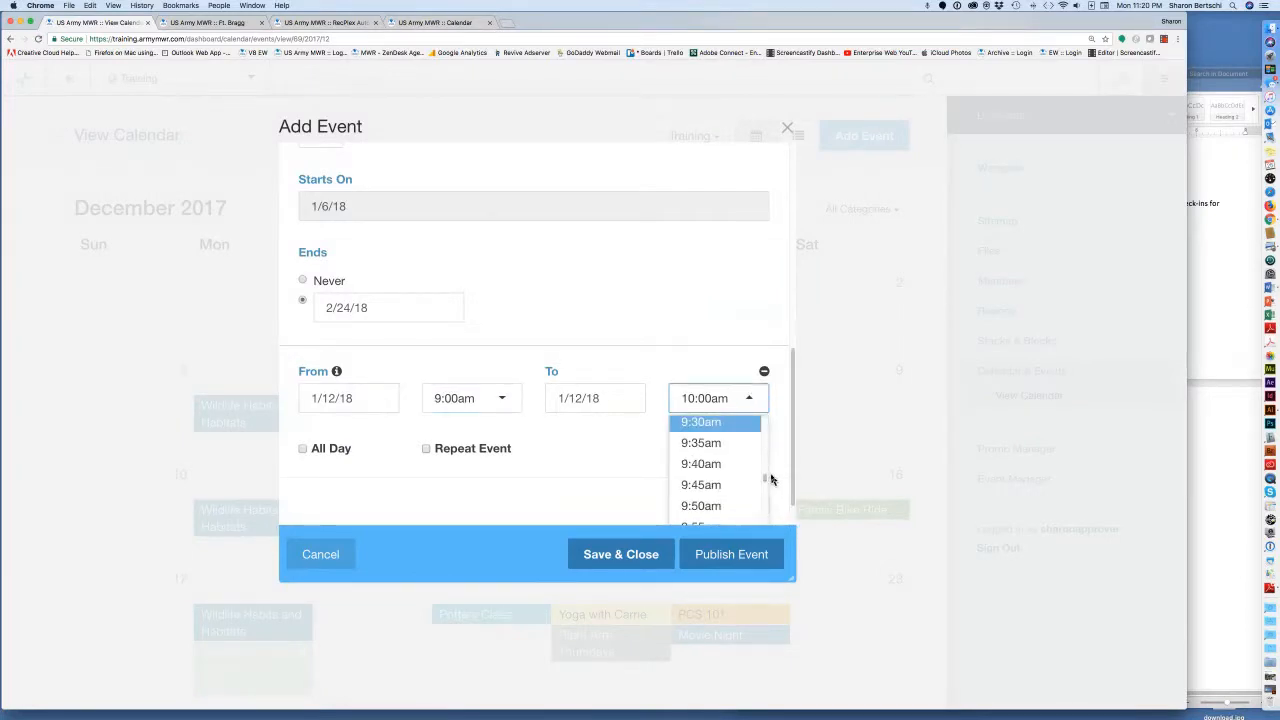
left_click_drag(766, 480, 764, 512)
left_click(710, 437)
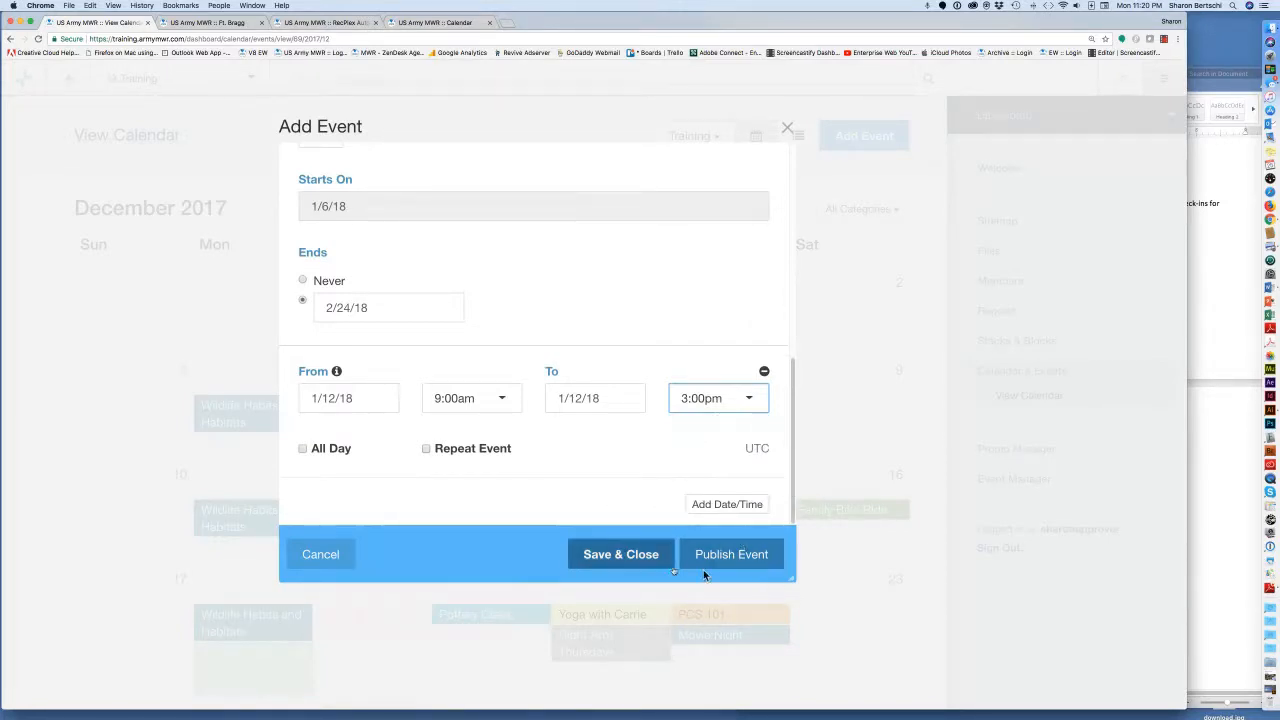
- Copy the pet sitting description from the Word training document into the Full Body Content of the event's details
left_click_drag(791, 503, 858, 282)
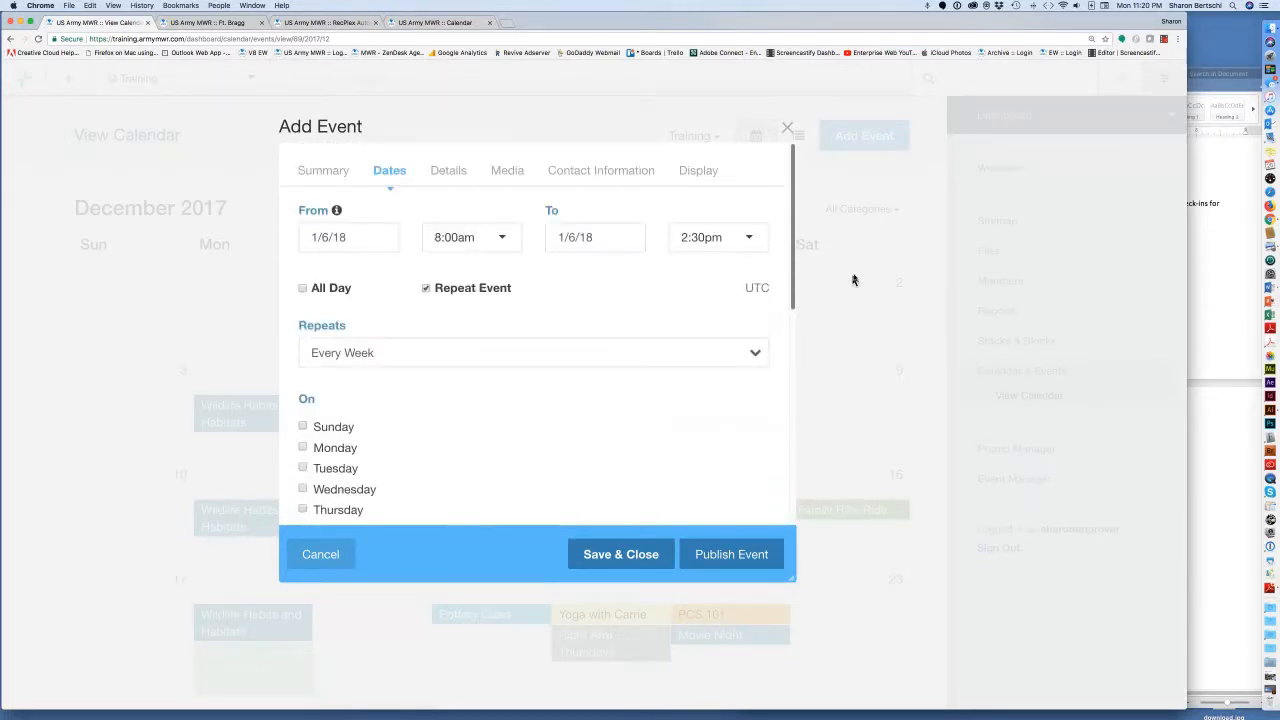
left_click(449, 172)
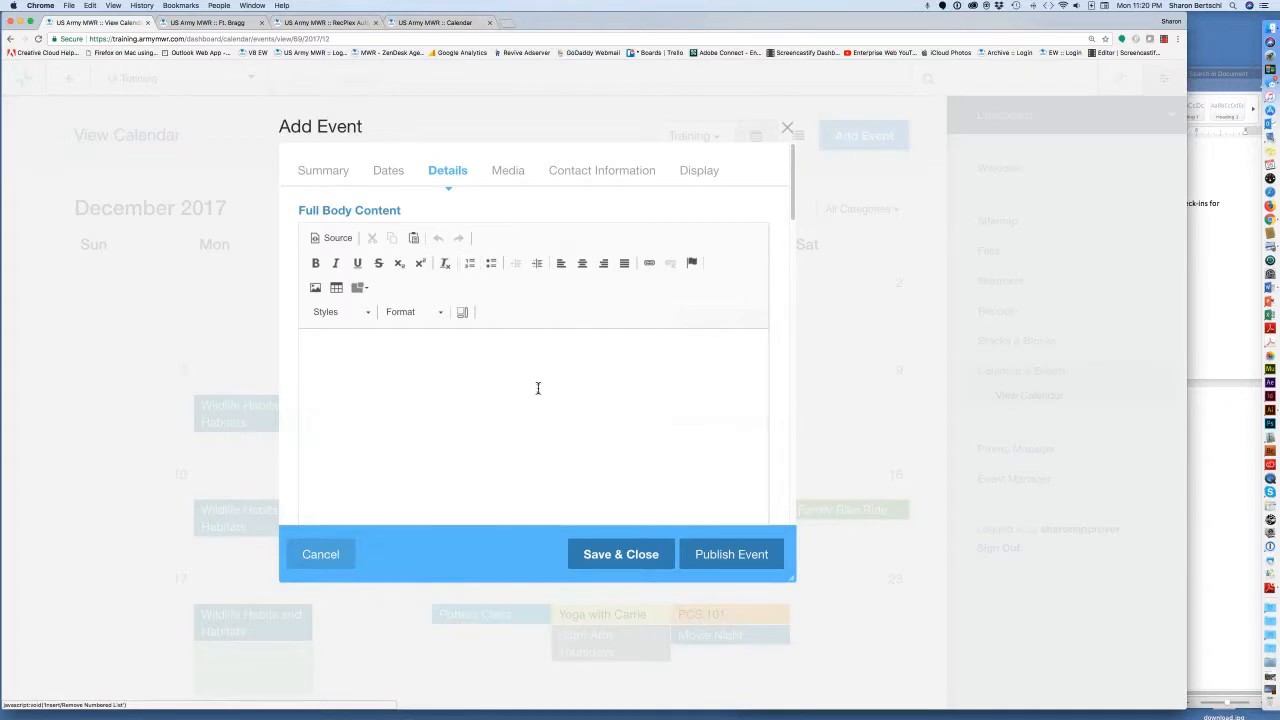
left_click(1217, 424)
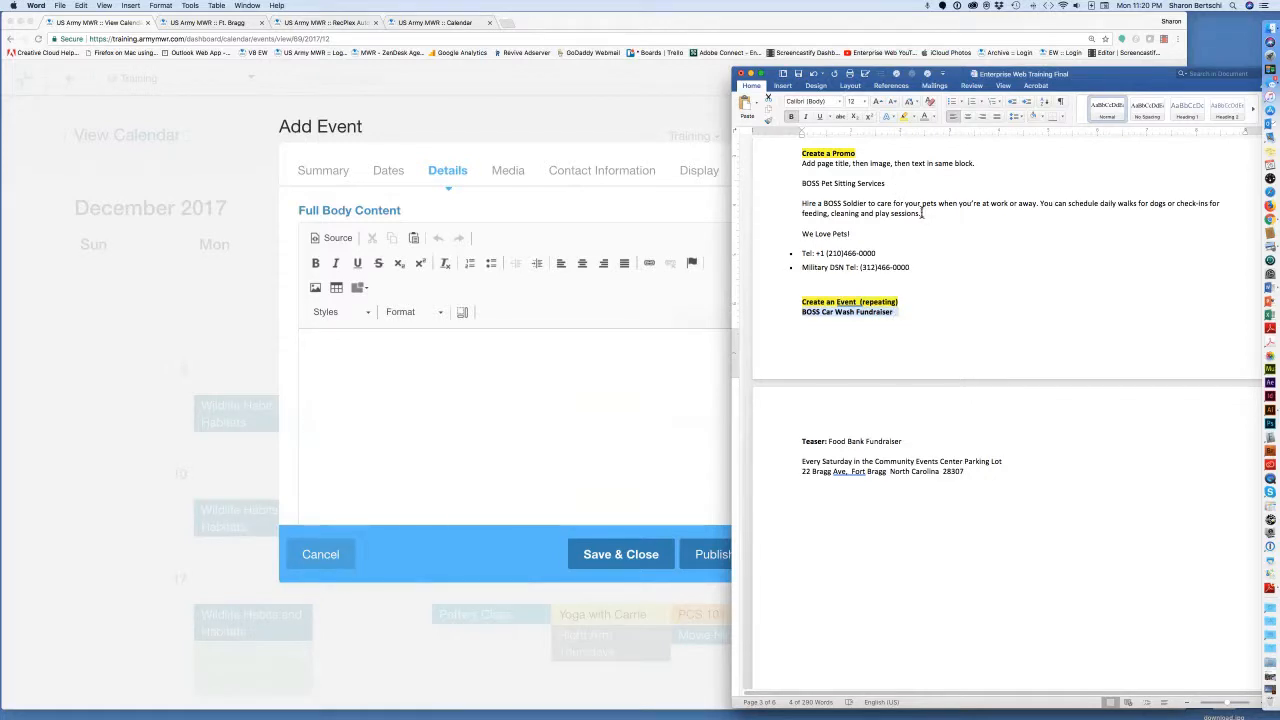
left_click_drag(922, 213, 801, 205)
key("super+c")
left_click(336, 352)
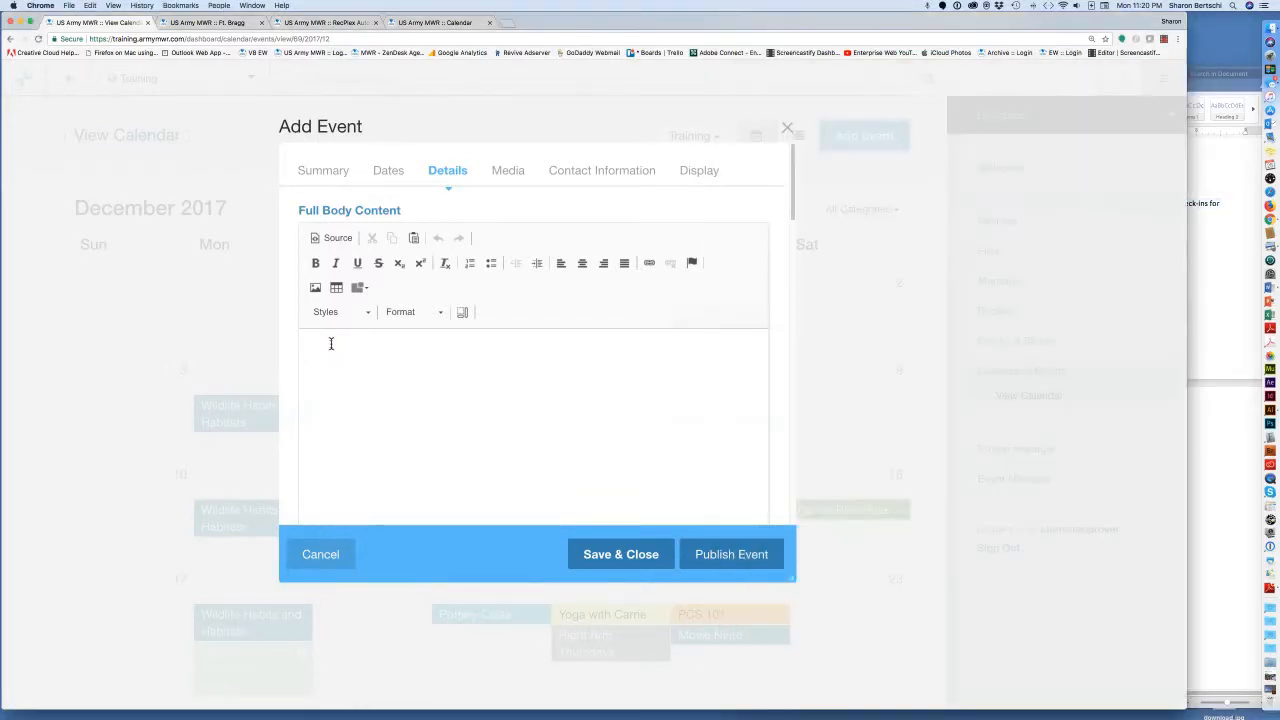
key("super+v")
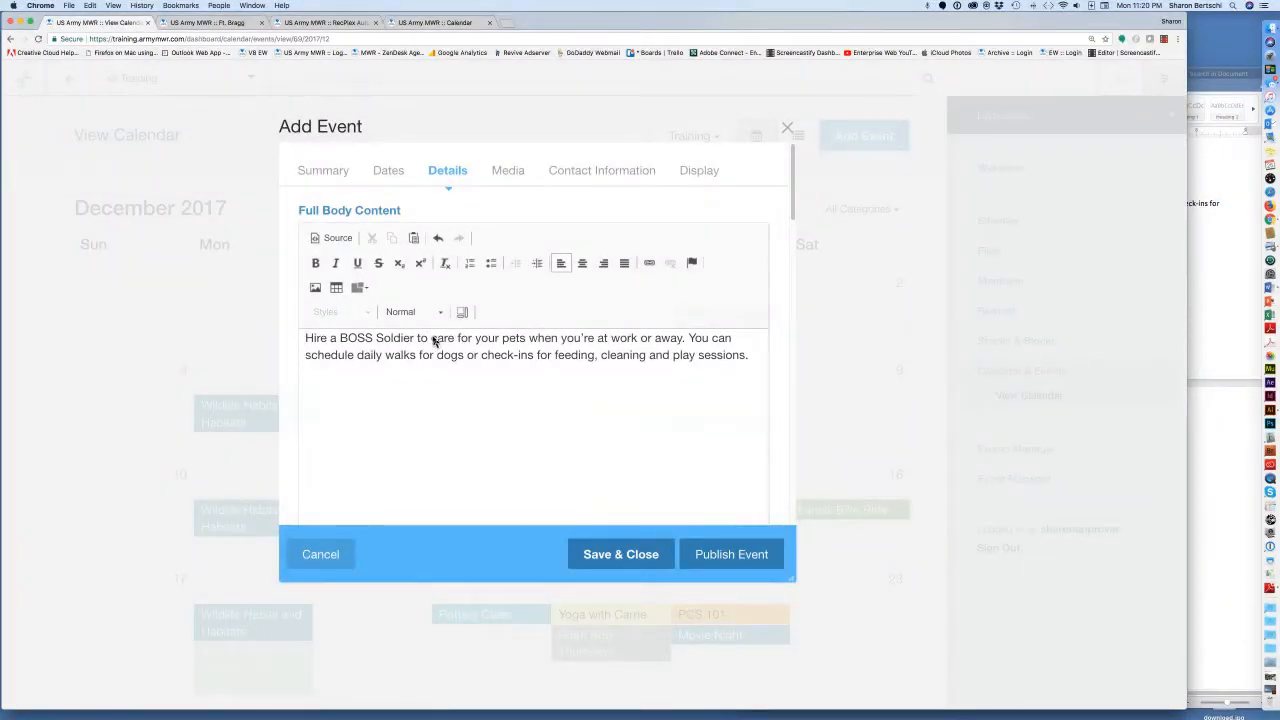
- Replace everything after "Hire a BOSS Soldier to" in the body content with "clean your car."
left_click_drag(431, 340, 487, 380)
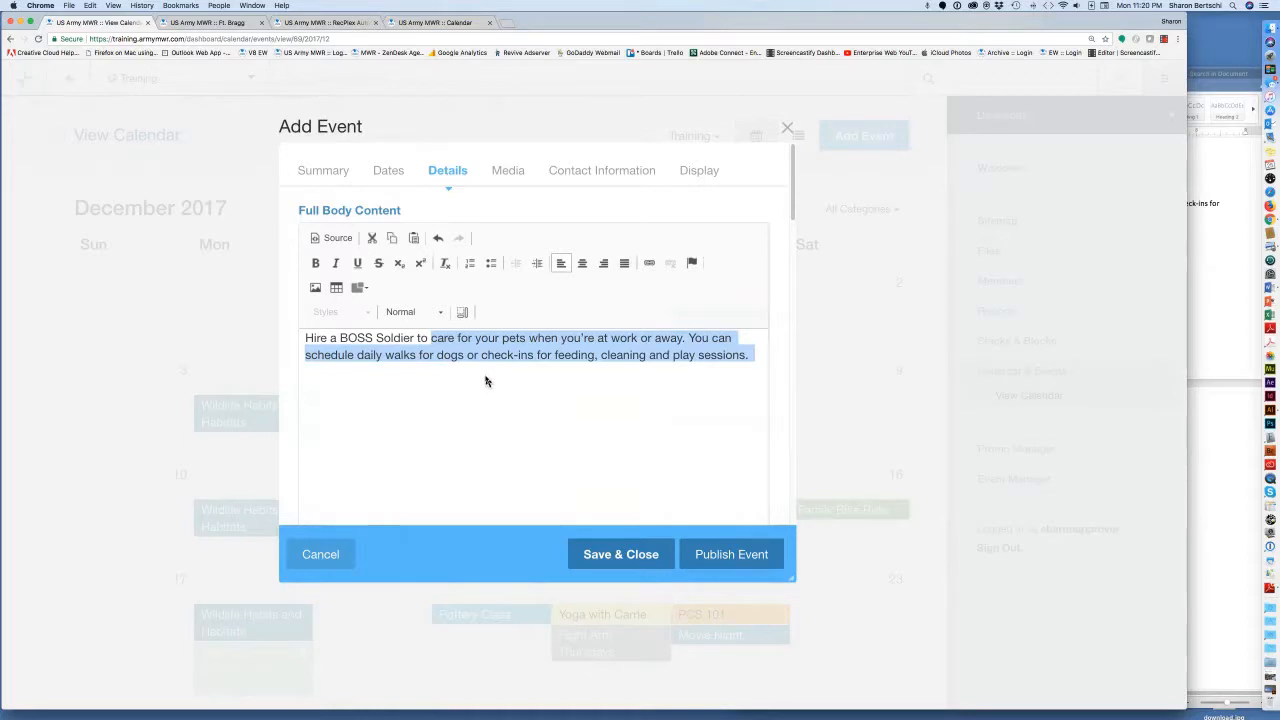
type("clean y")
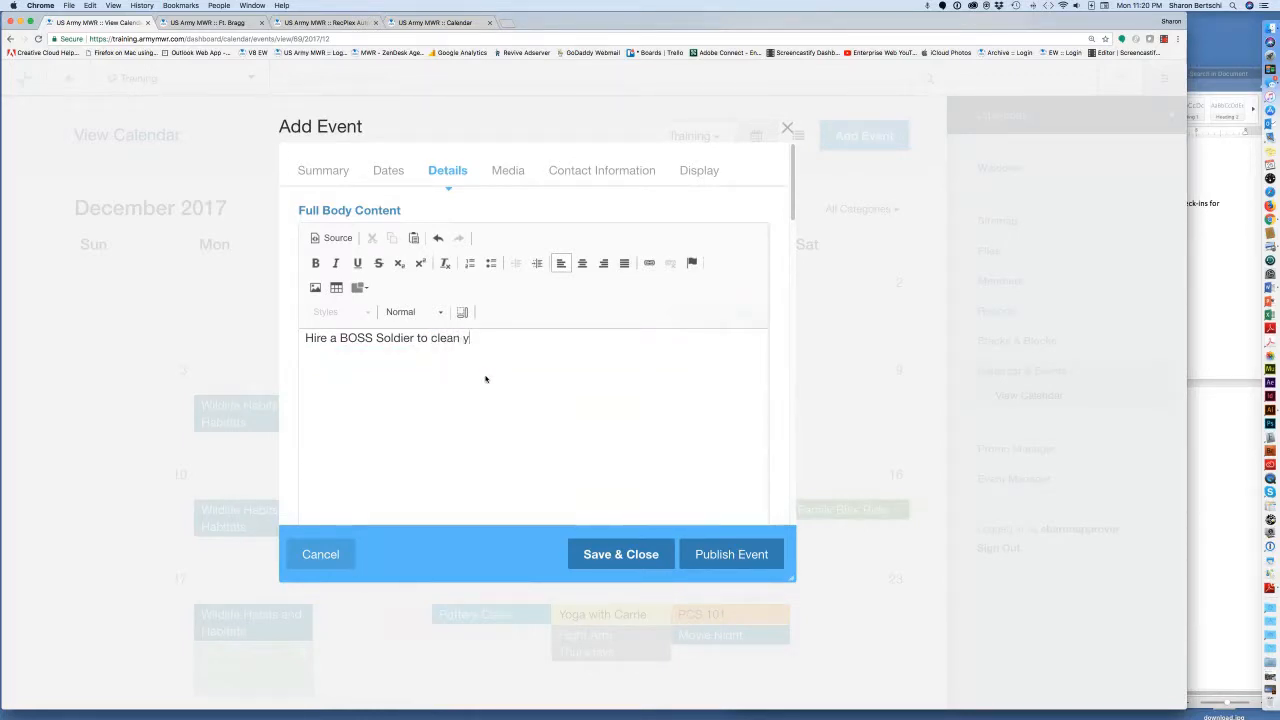
type("our car.")
- Copy the sentence "Hire a BOSS Soldier to clean your car." and repeat it three times in a second paragraph
left_click_drag(510, 338, 306, 340)
key("super+c")
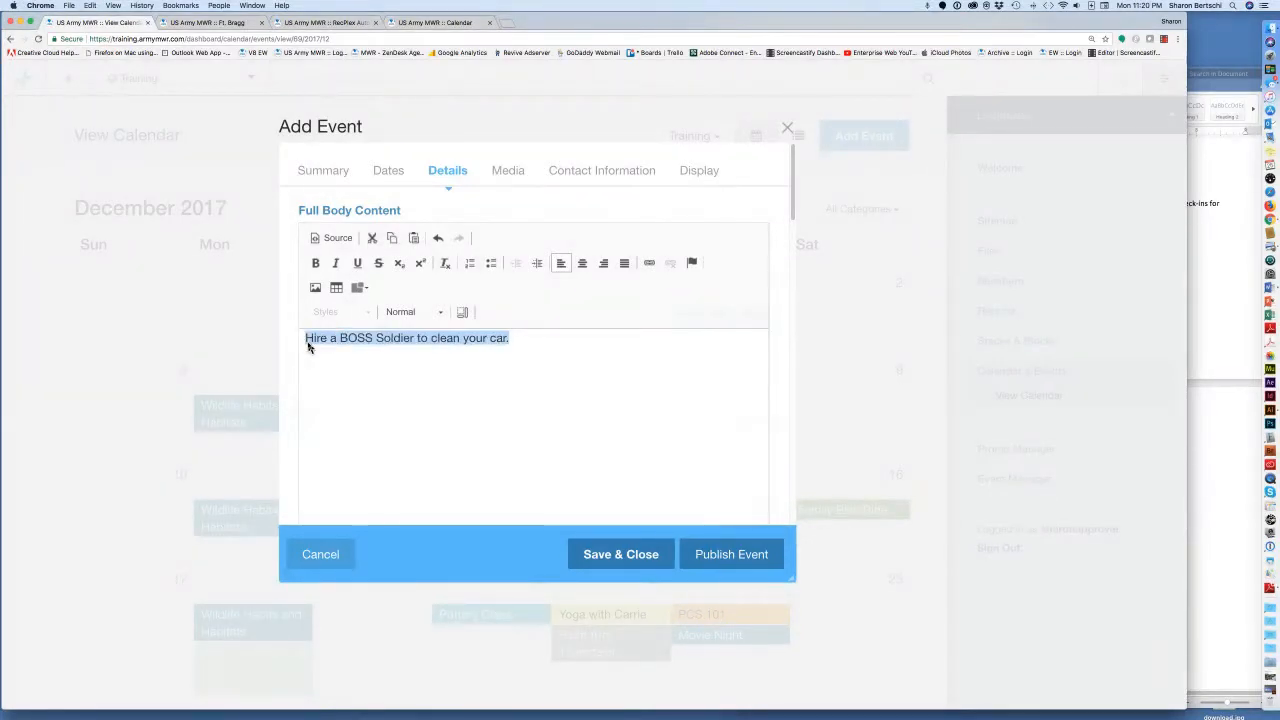
left_click(510, 341)
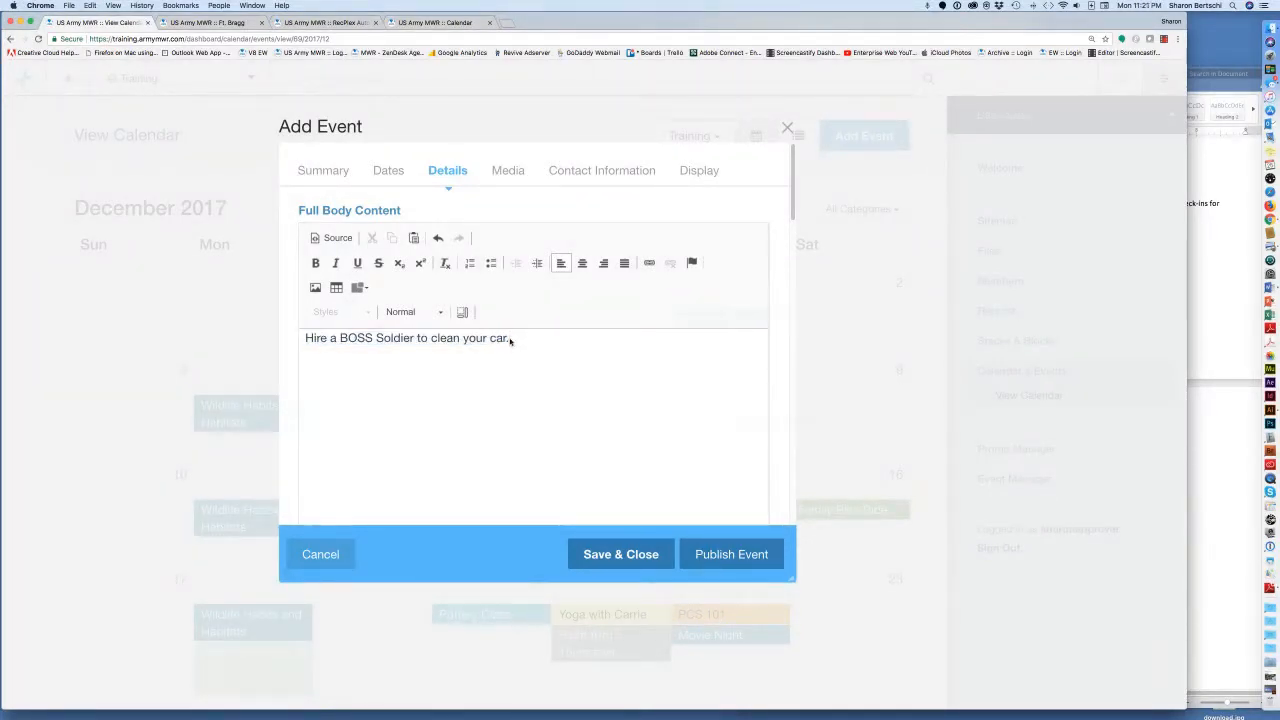
key("Return")
key("super+v")
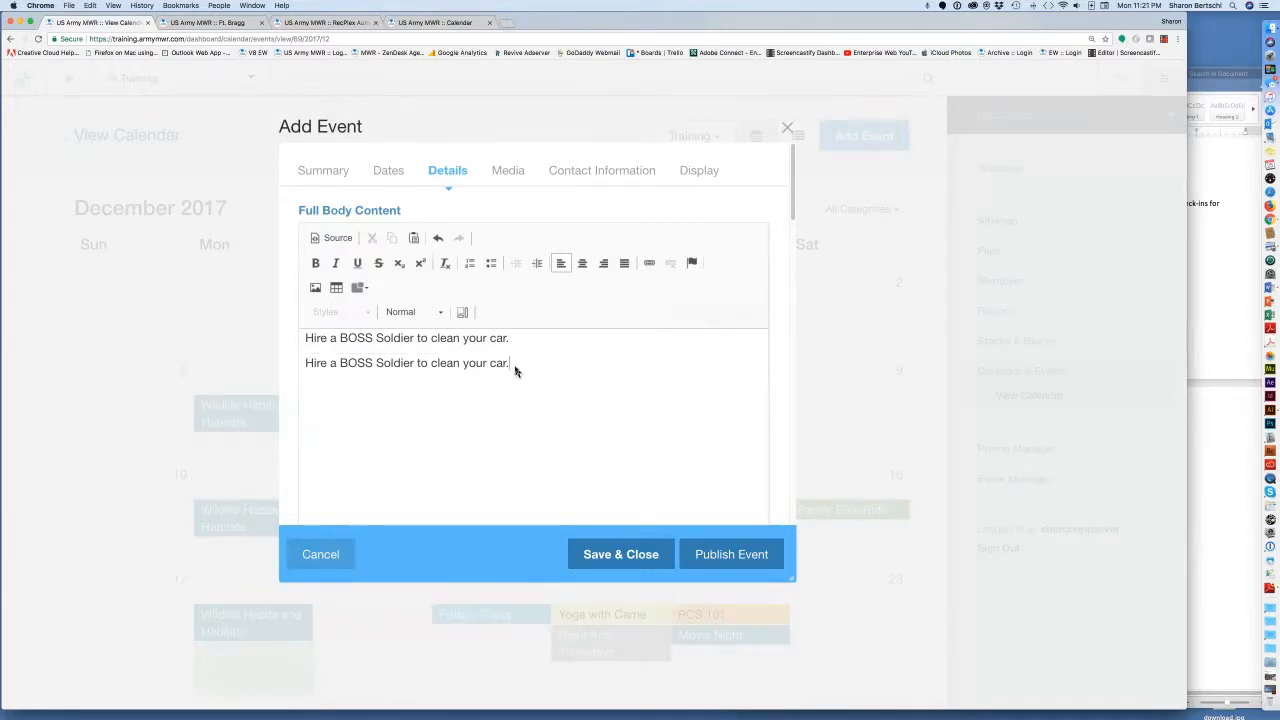
key("super+v")
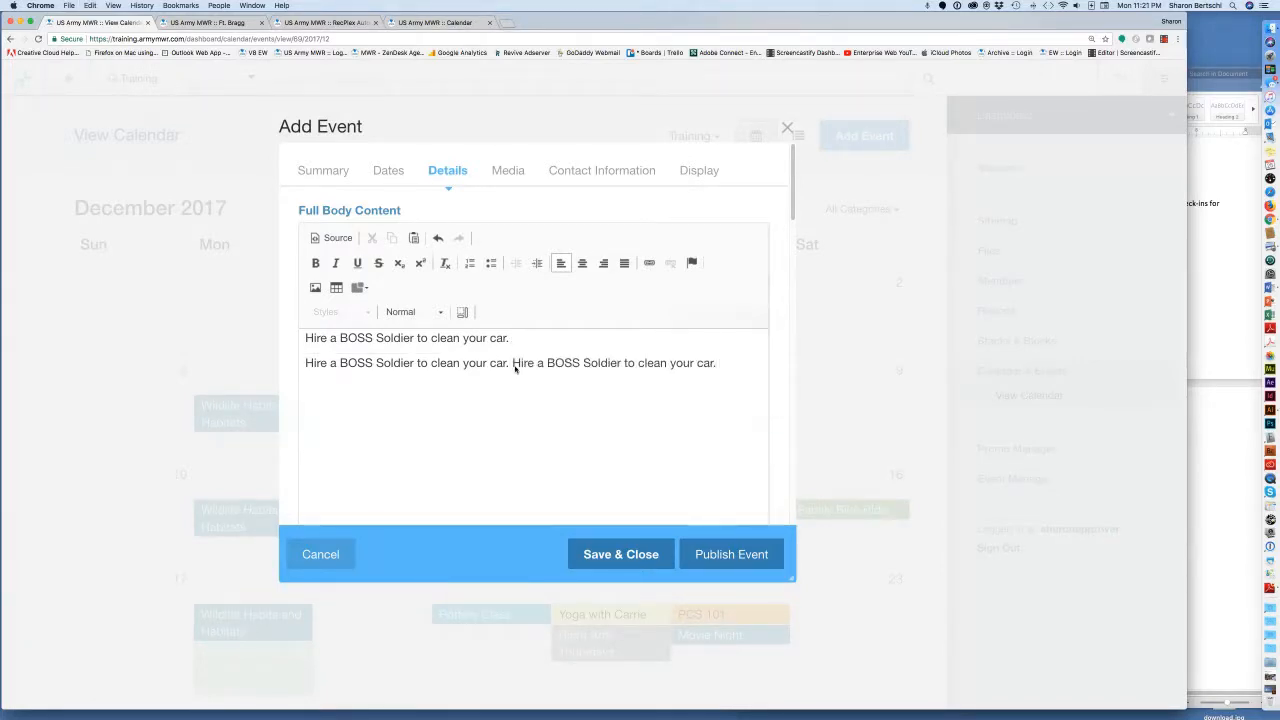
key("super+v")
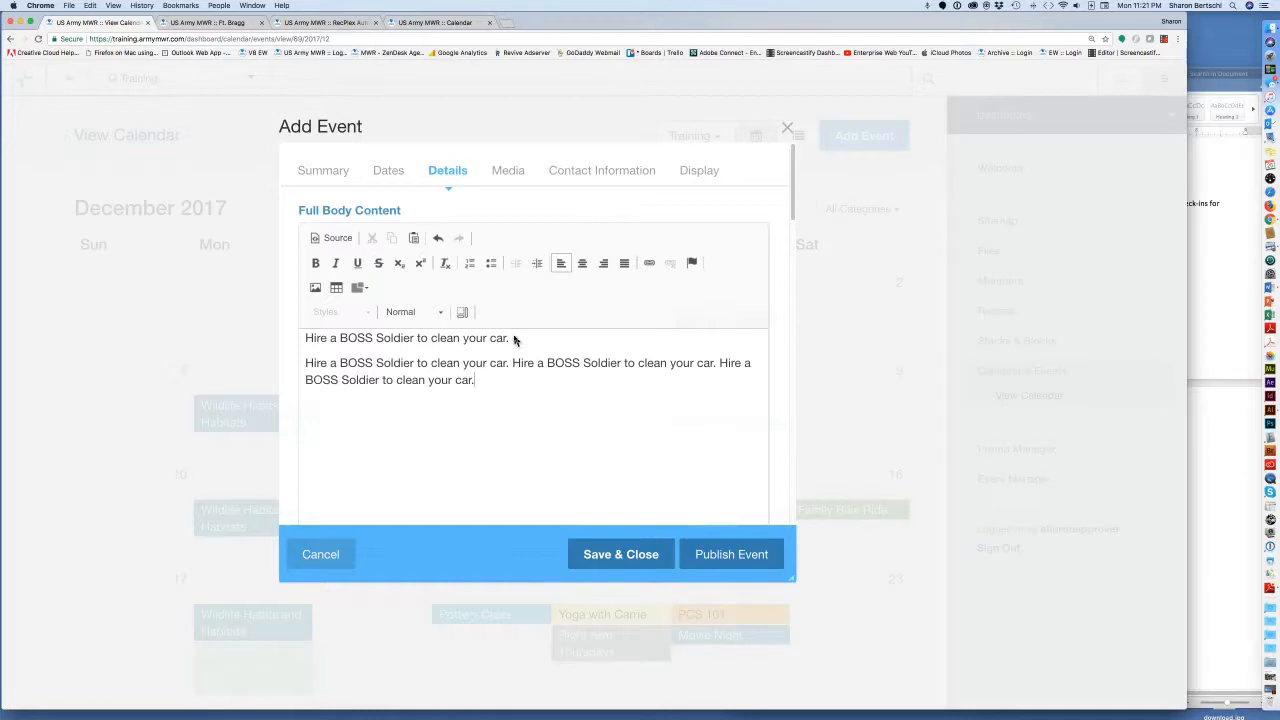
- Try Heading 1 on the first line of the body content, and settle on the Heading 4 format
left_click(511, 340)
left_click_drag(510, 338, 294, 348)
left_click(296, 347)
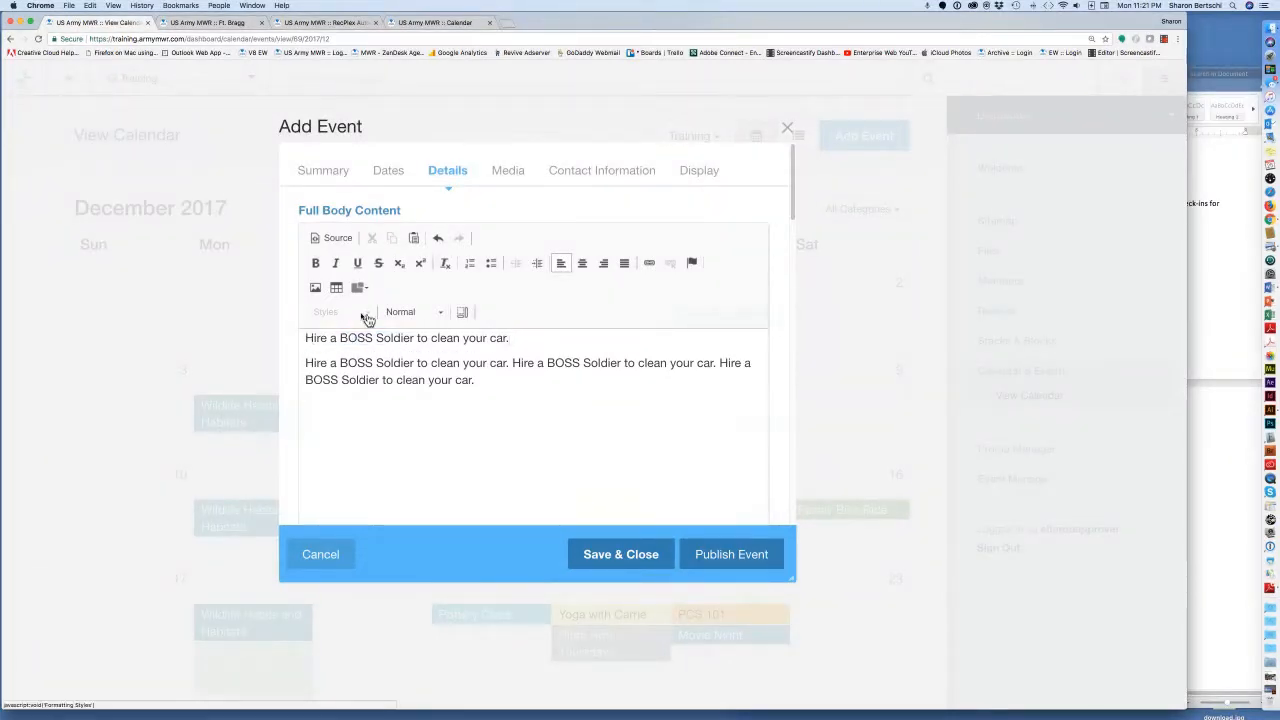
left_click(442, 314)
left_click(424, 377)
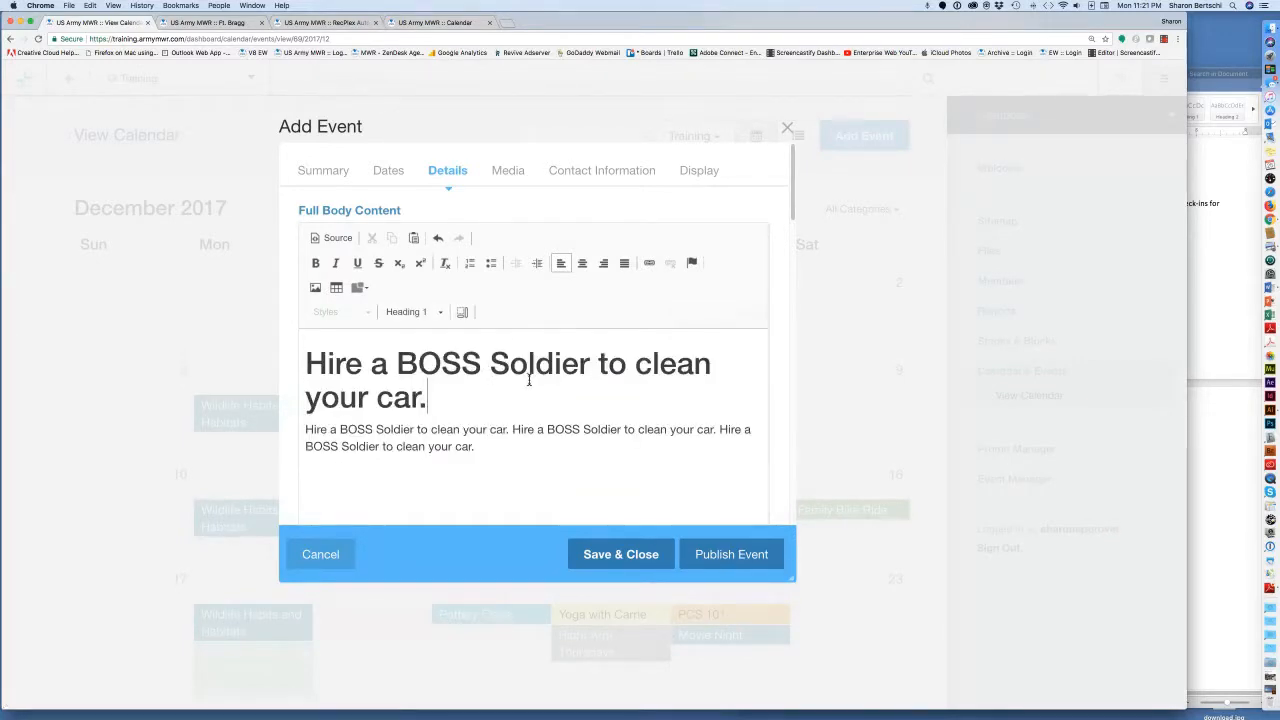
left_click(442, 314)
left_click(424, 446)
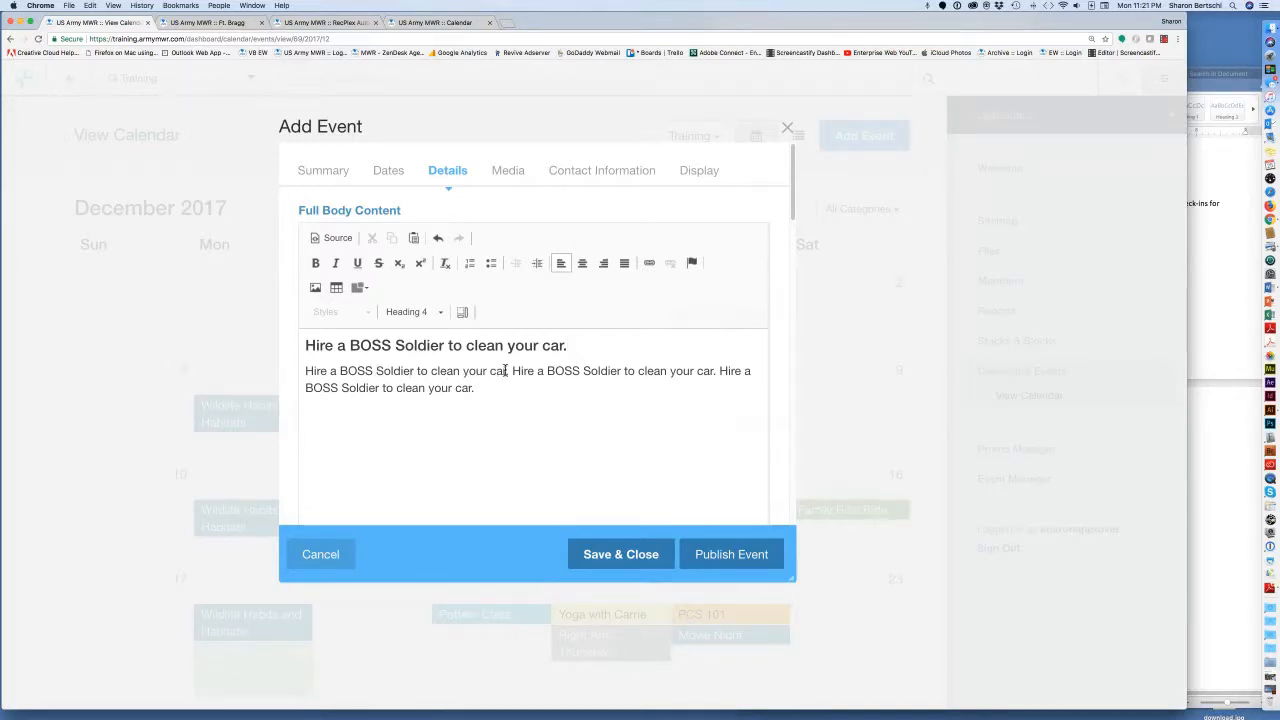
left_click_drag(508, 372, 435, 369)
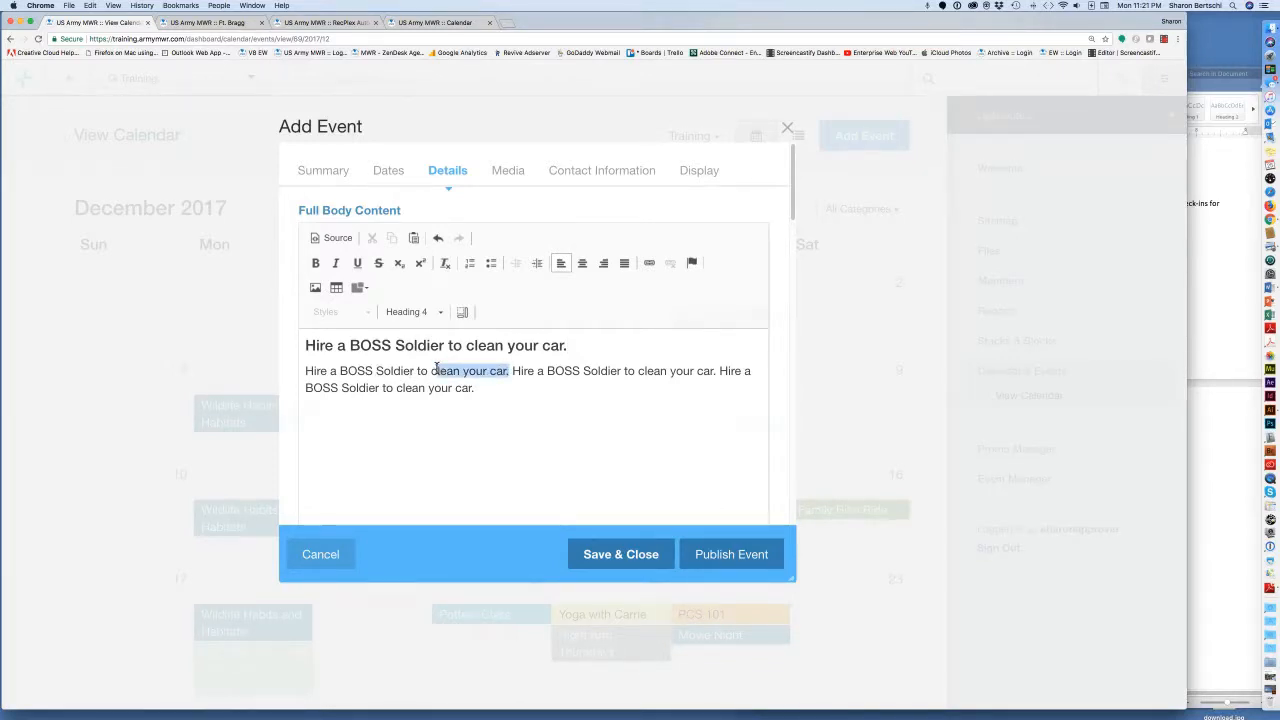
left_click(512, 400)
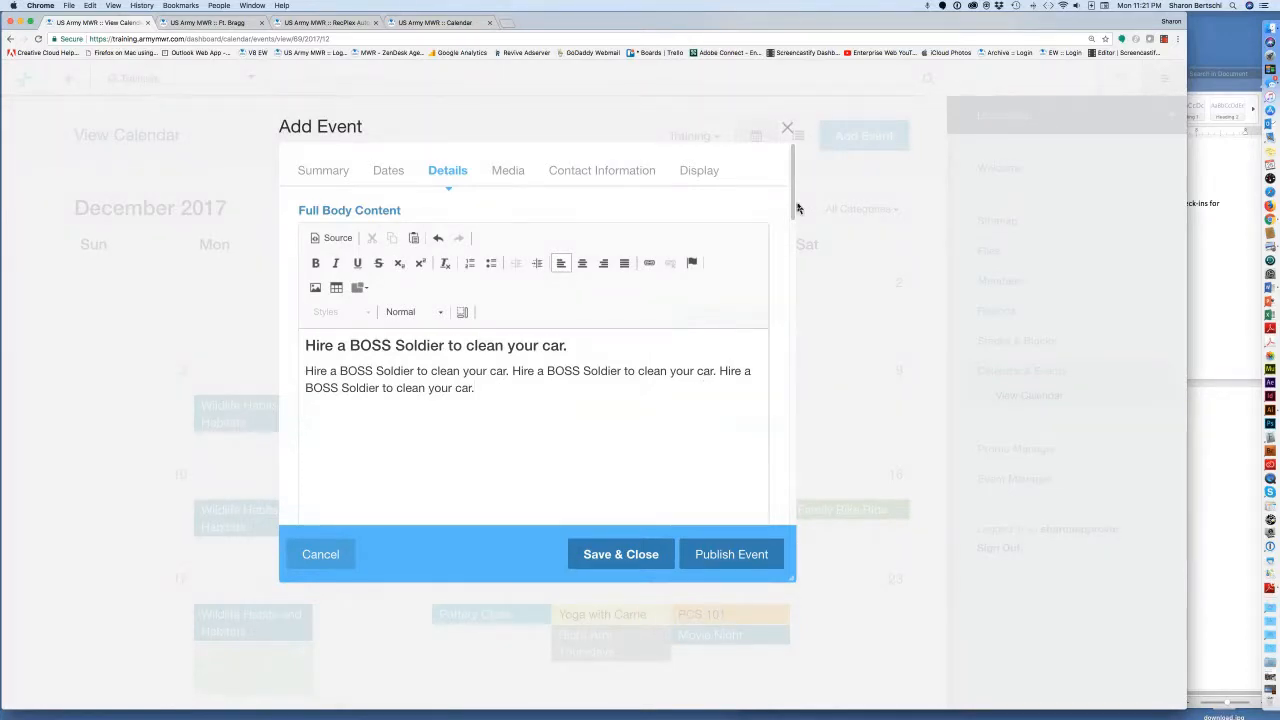
- Enter "Donation $10" as the event's cost
left_click_drag(792, 208, 793, 295)
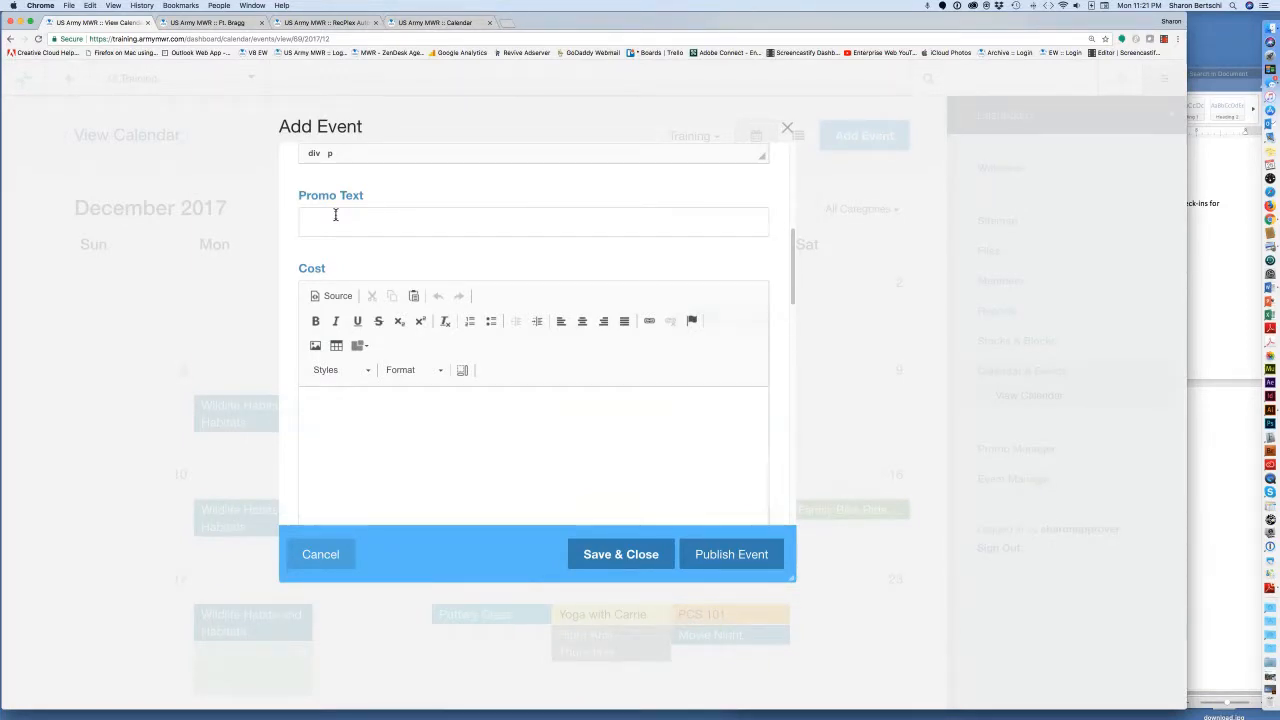
left_click(353, 397)
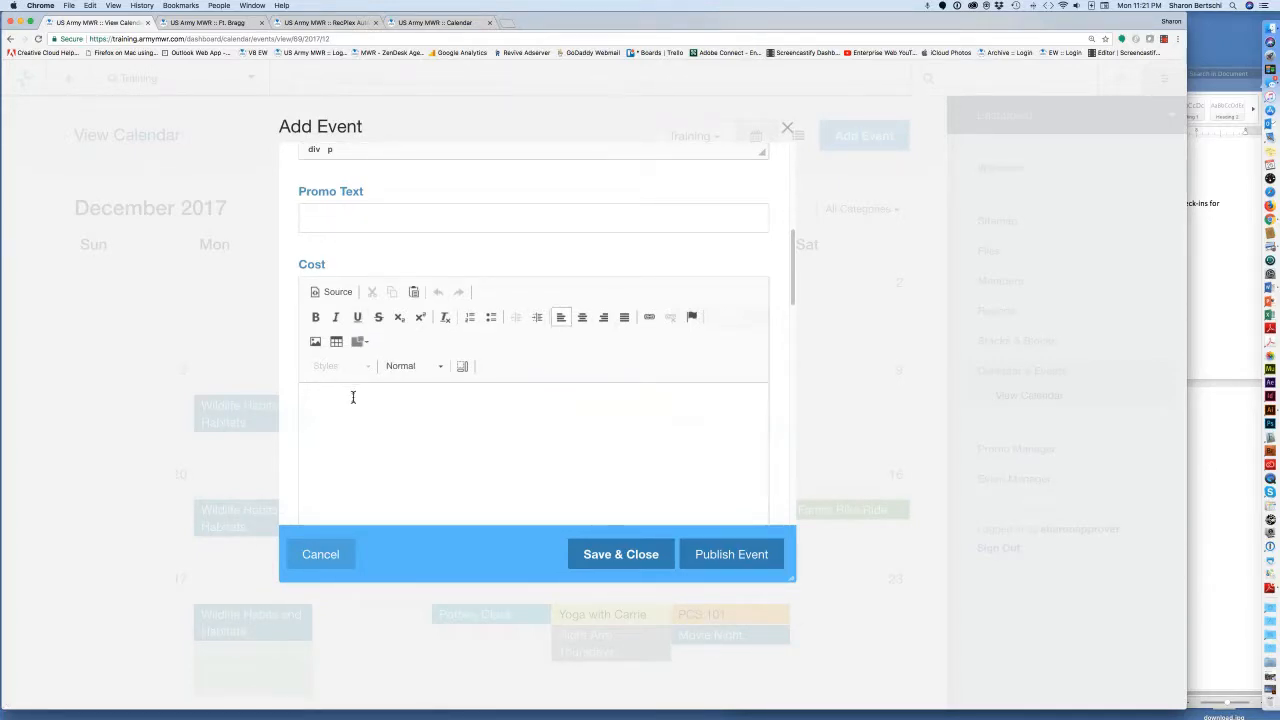
type("Donation $10")
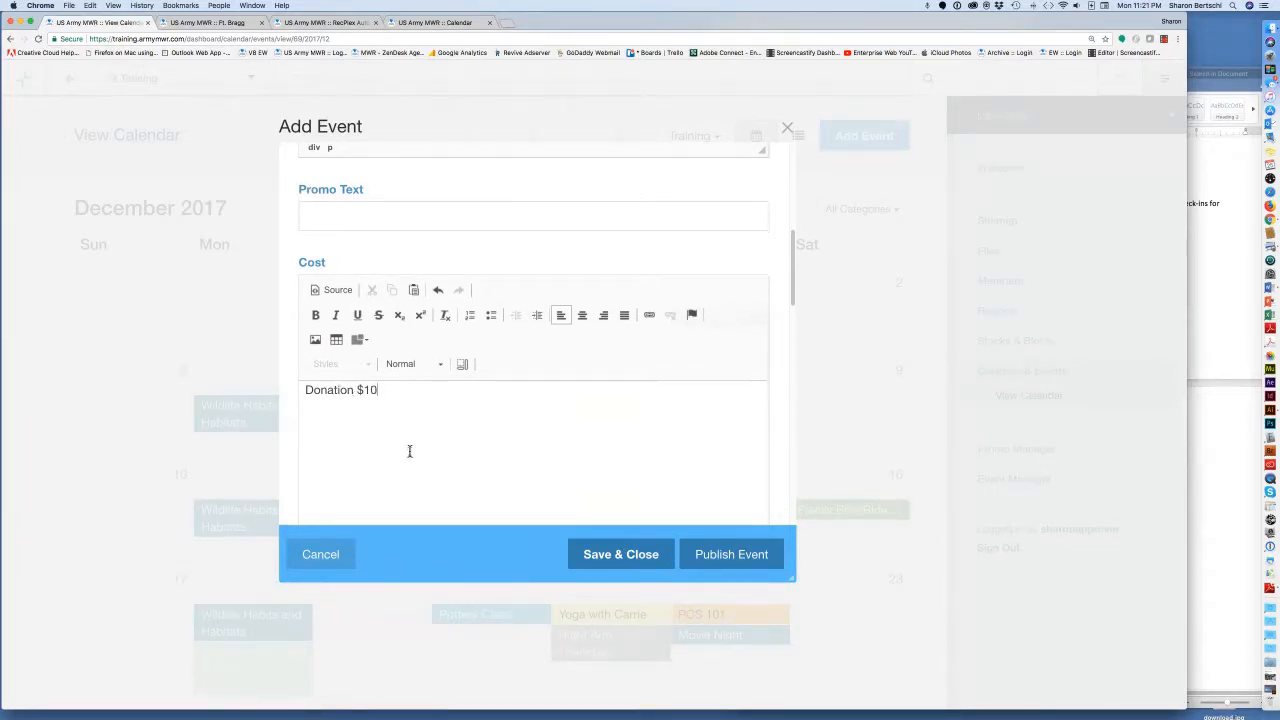
- Assign the event to the Service Members and Community Events categories
scroll(409, 451, "up", 1)
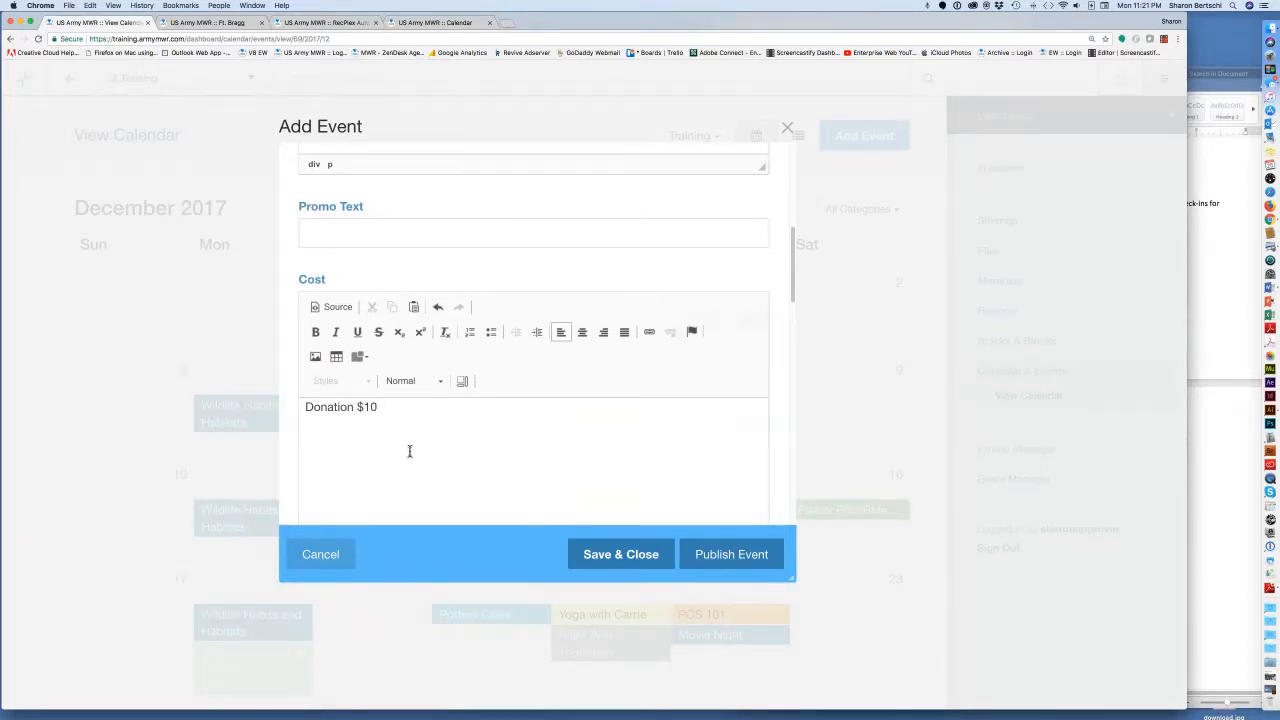
scroll(379, 409, "up", 5)
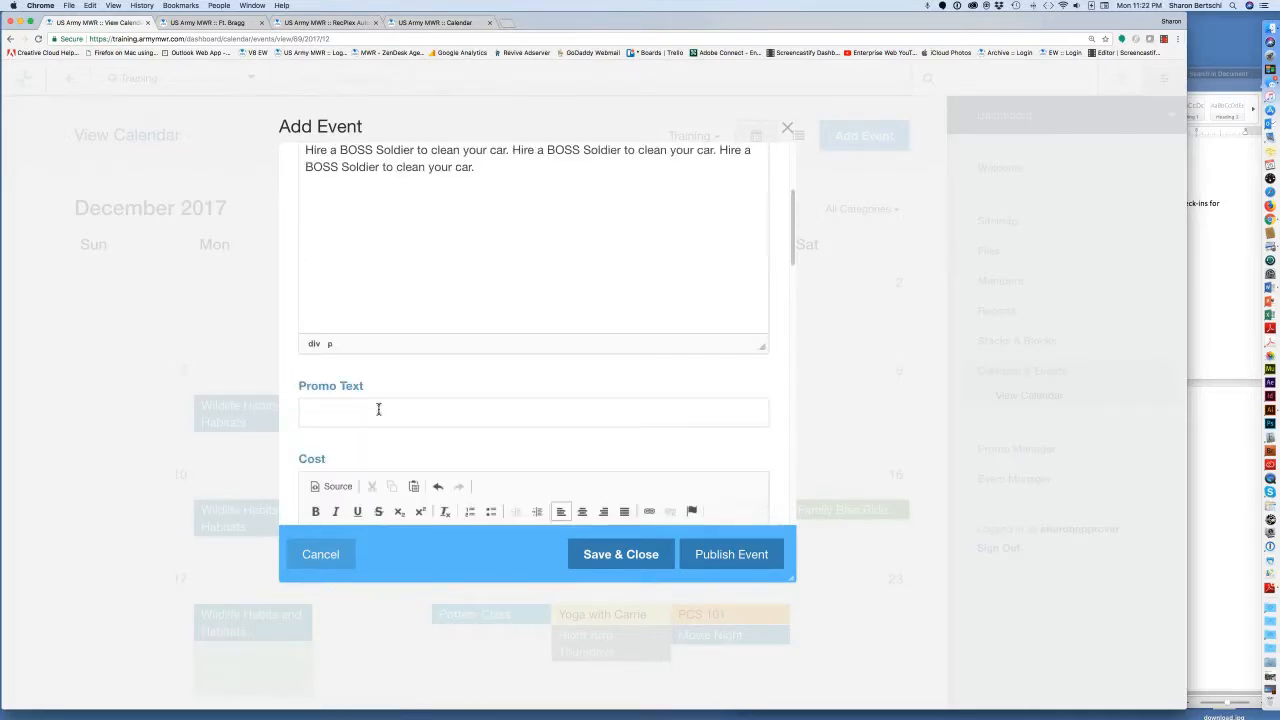
scroll(460, 163, "up", 1)
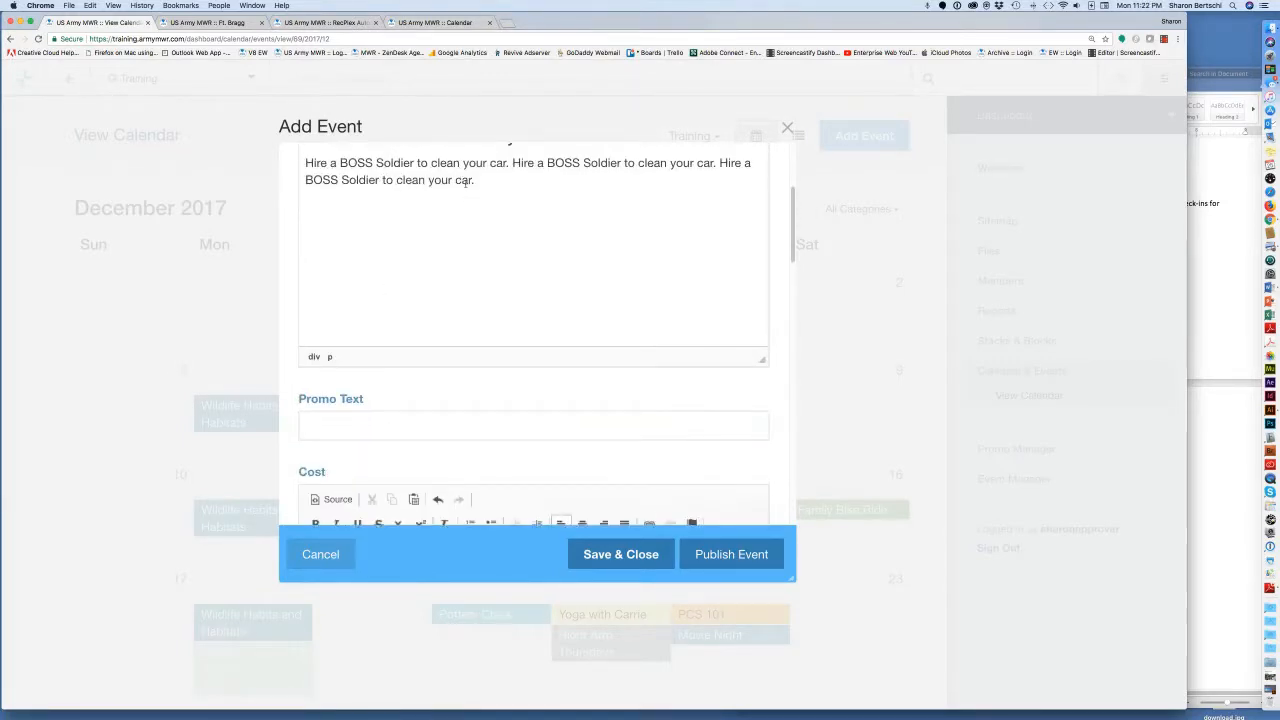
scroll(462, 185, "down", 10)
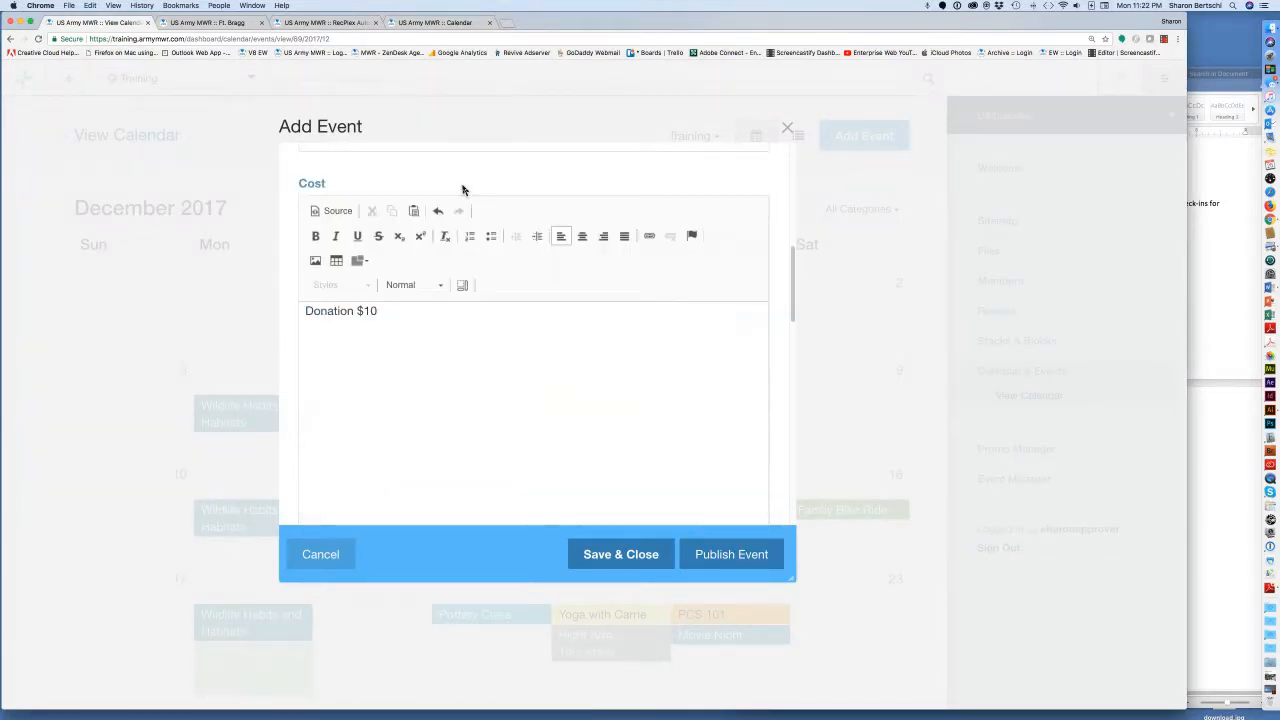
scroll(462, 185, "down", 10)
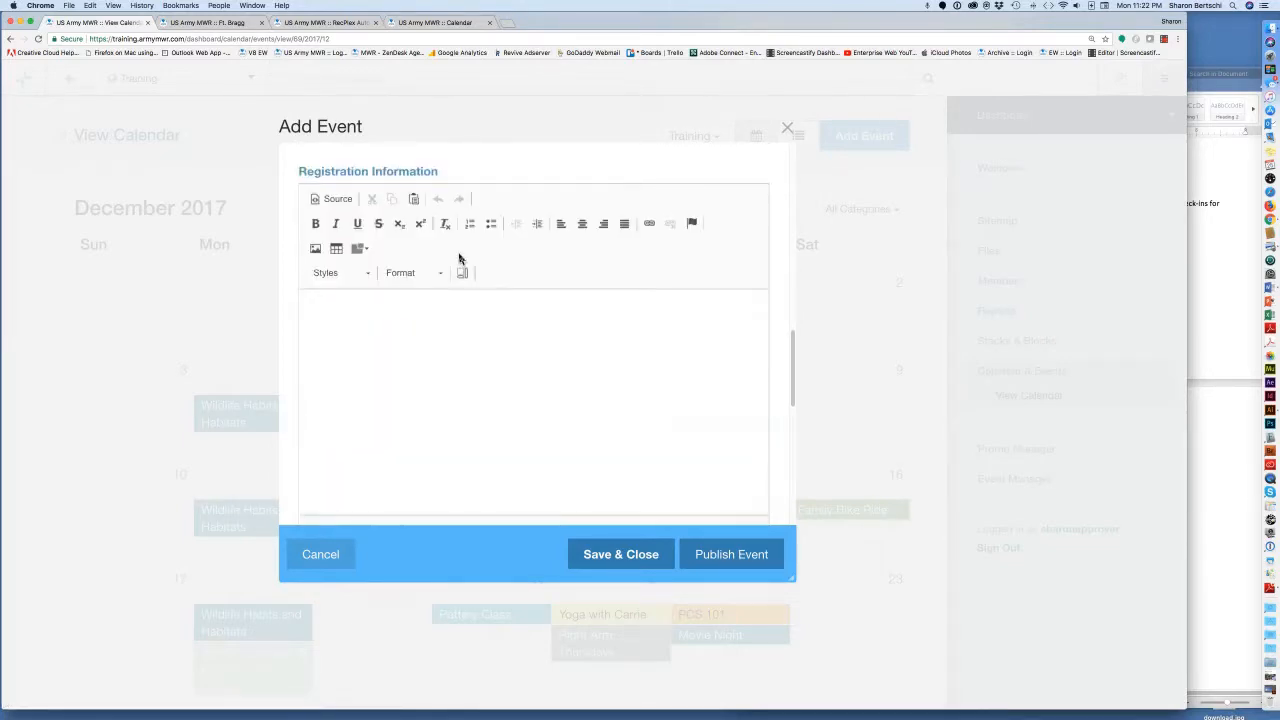
scroll(459, 254, "down", 8)
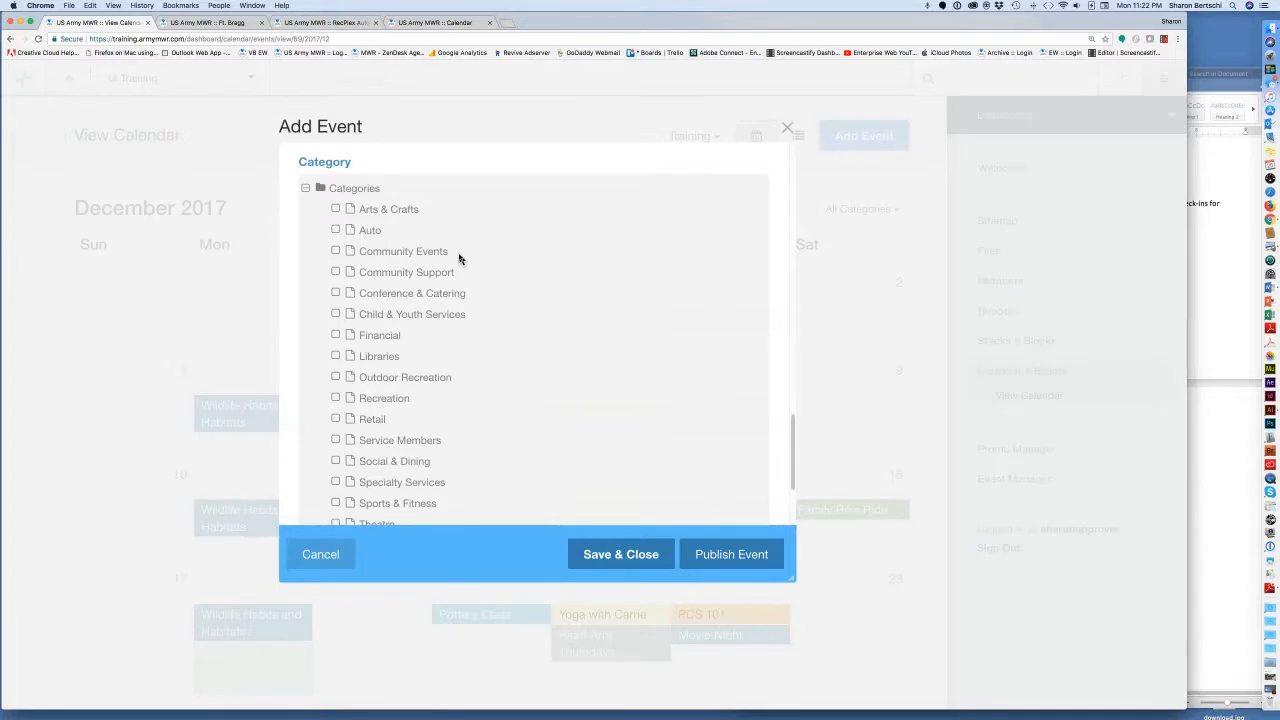
scroll(459, 258, "down", 1)
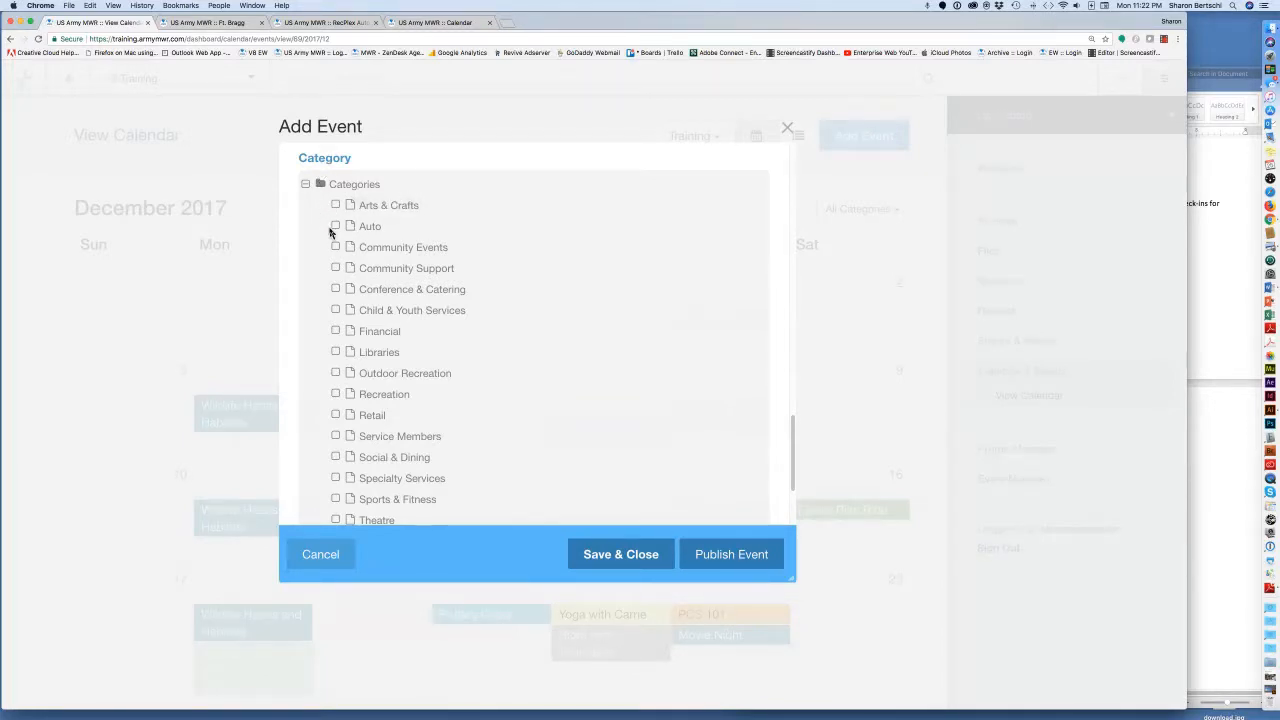
scroll(358, 308, "down", 1)
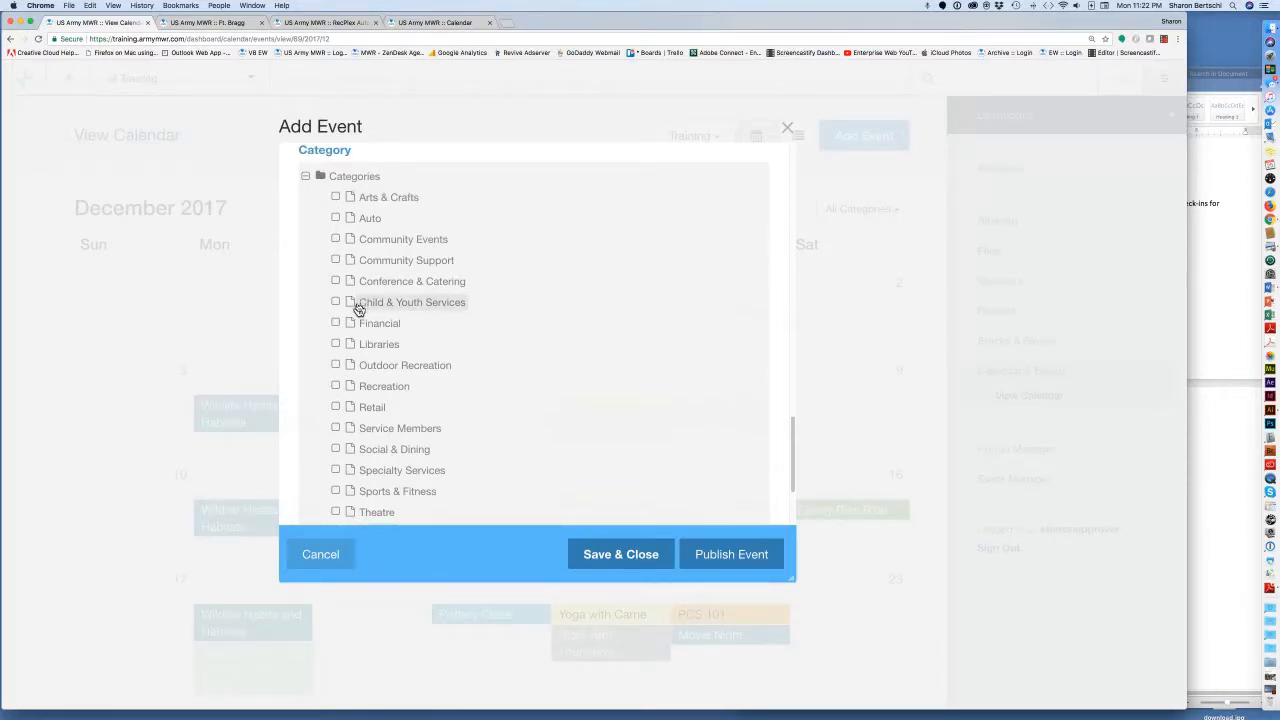
left_click(336, 428)
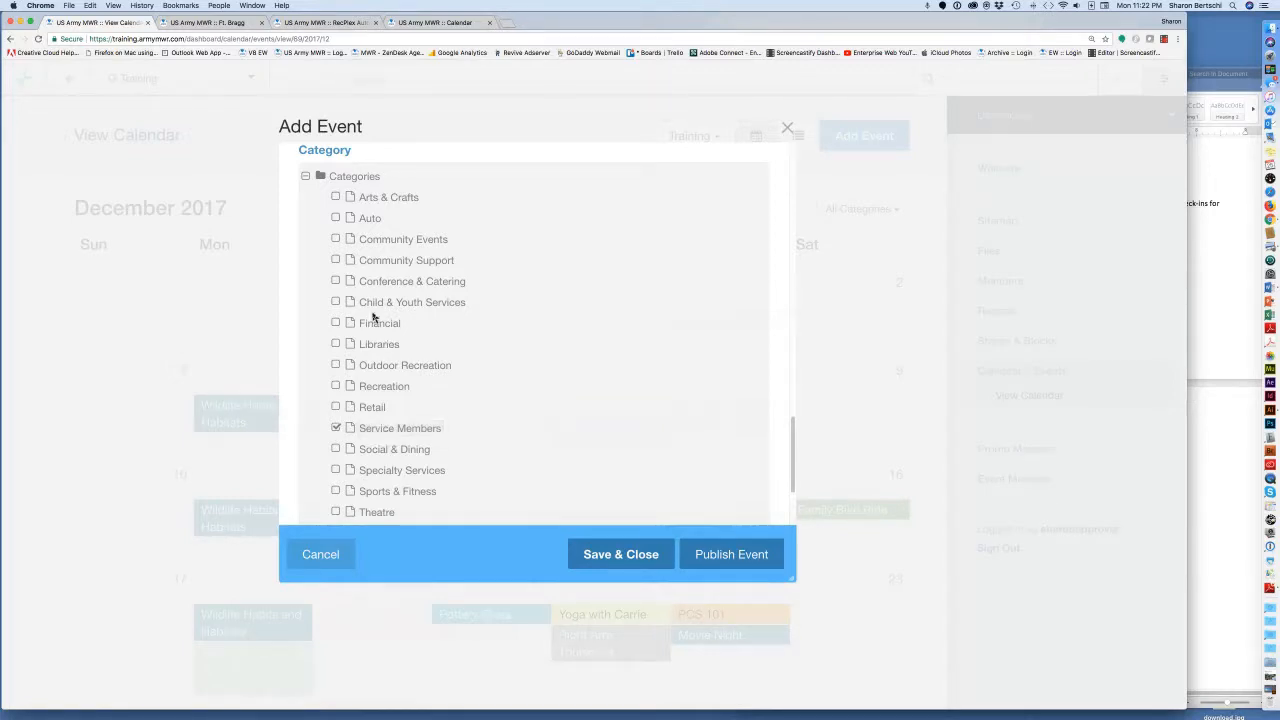
left_click(336, 240)
- Set Car_Wash.jpg from the Training for New Users folder as the event's image
left_click_drag(792, 481, 835, 193)
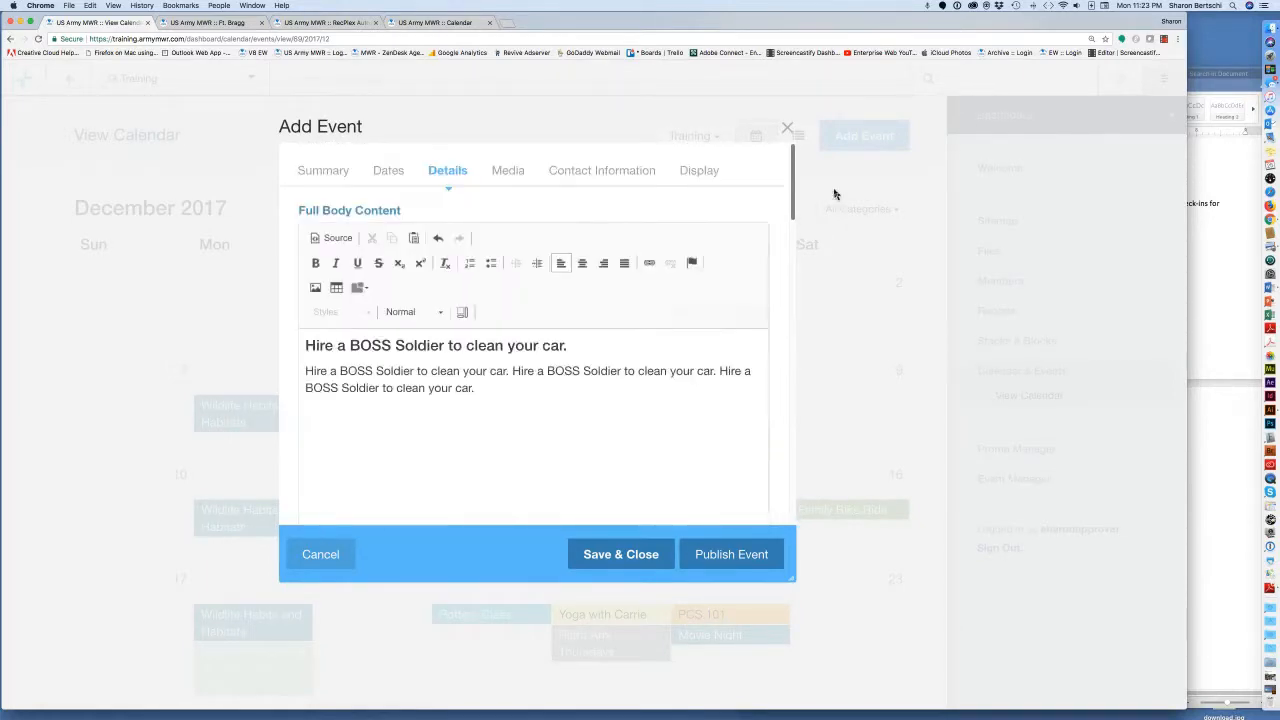
left_click(506, 173)
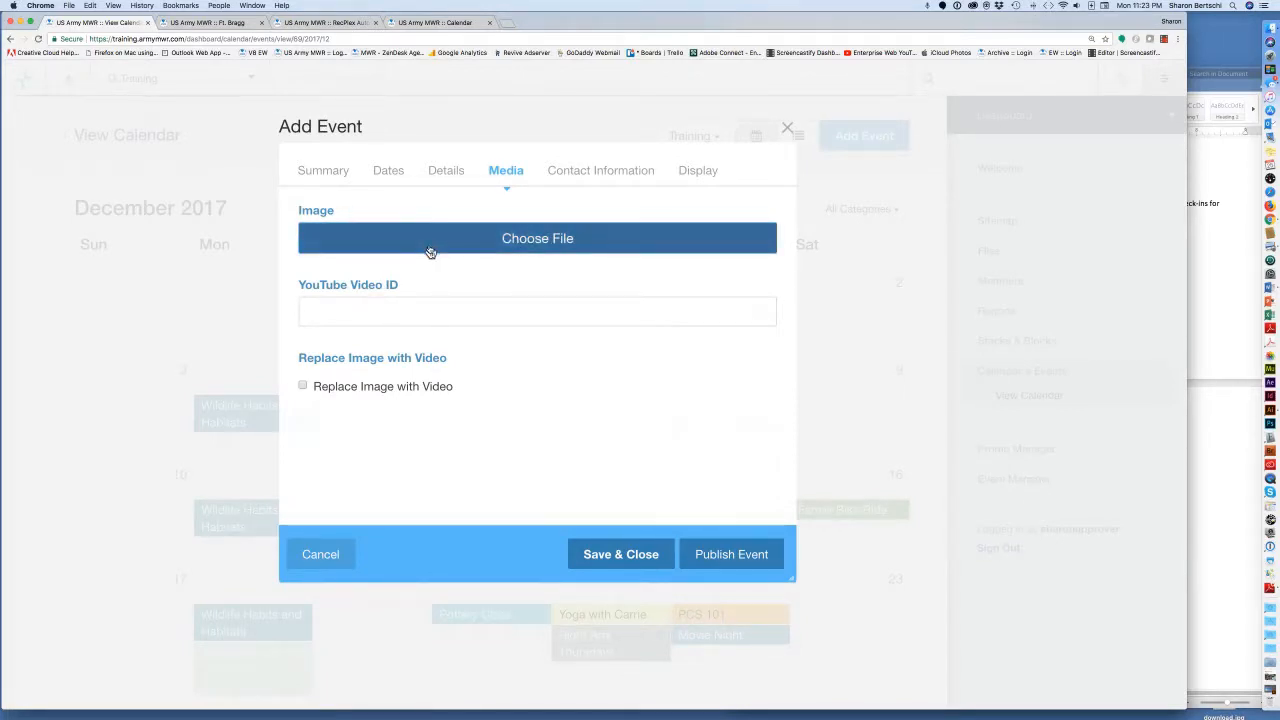
left_click(560, 242)
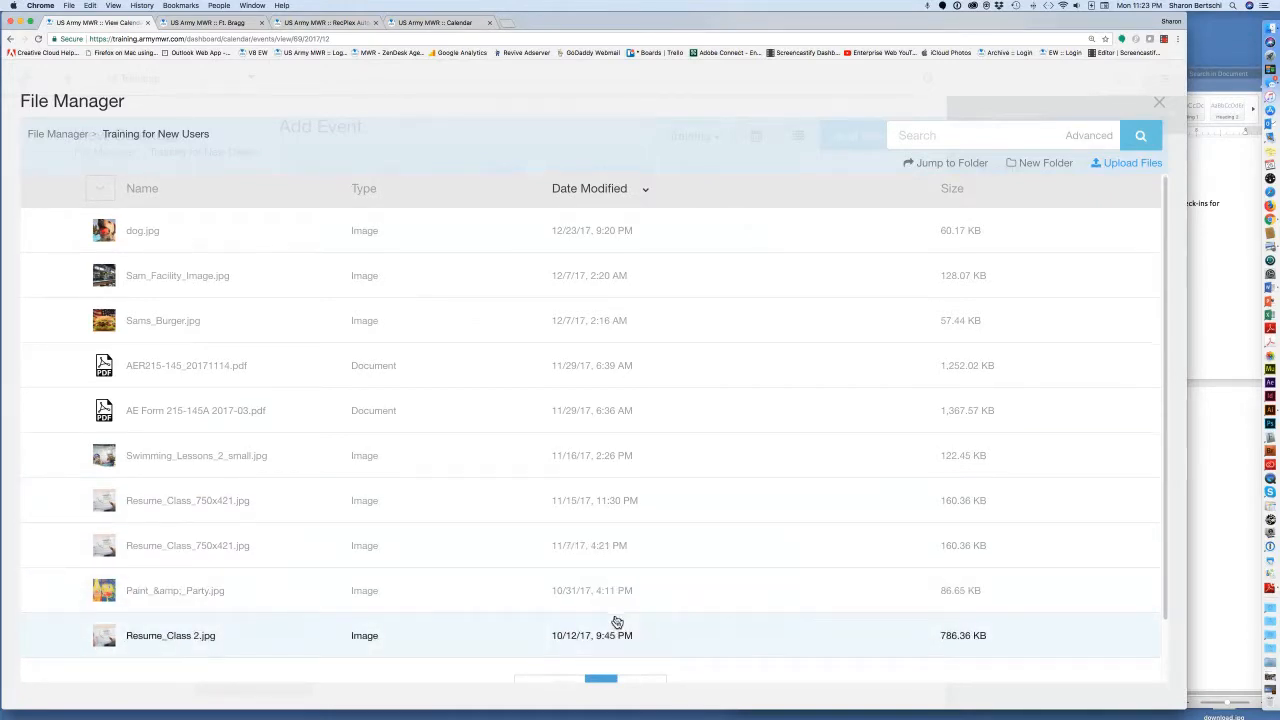
scroll(710, 600, "down", 1)
scroll(710, 600, "down", 3)
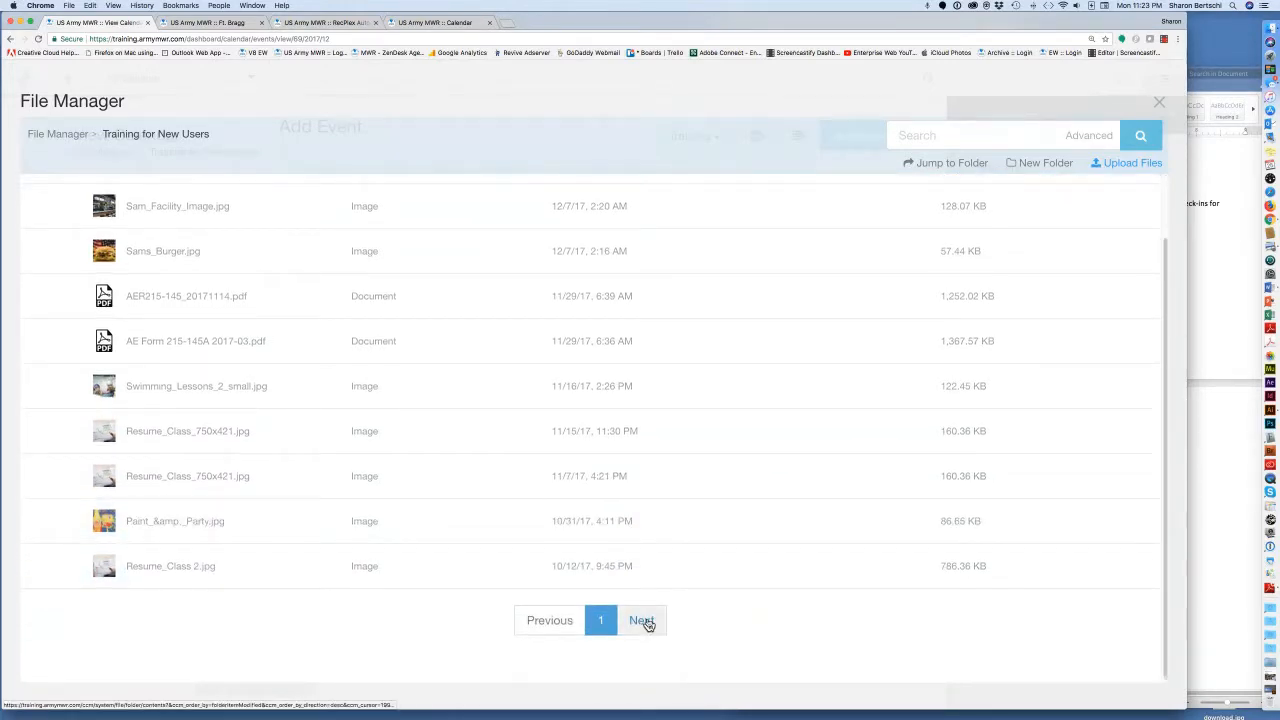
left_click(641, 621)
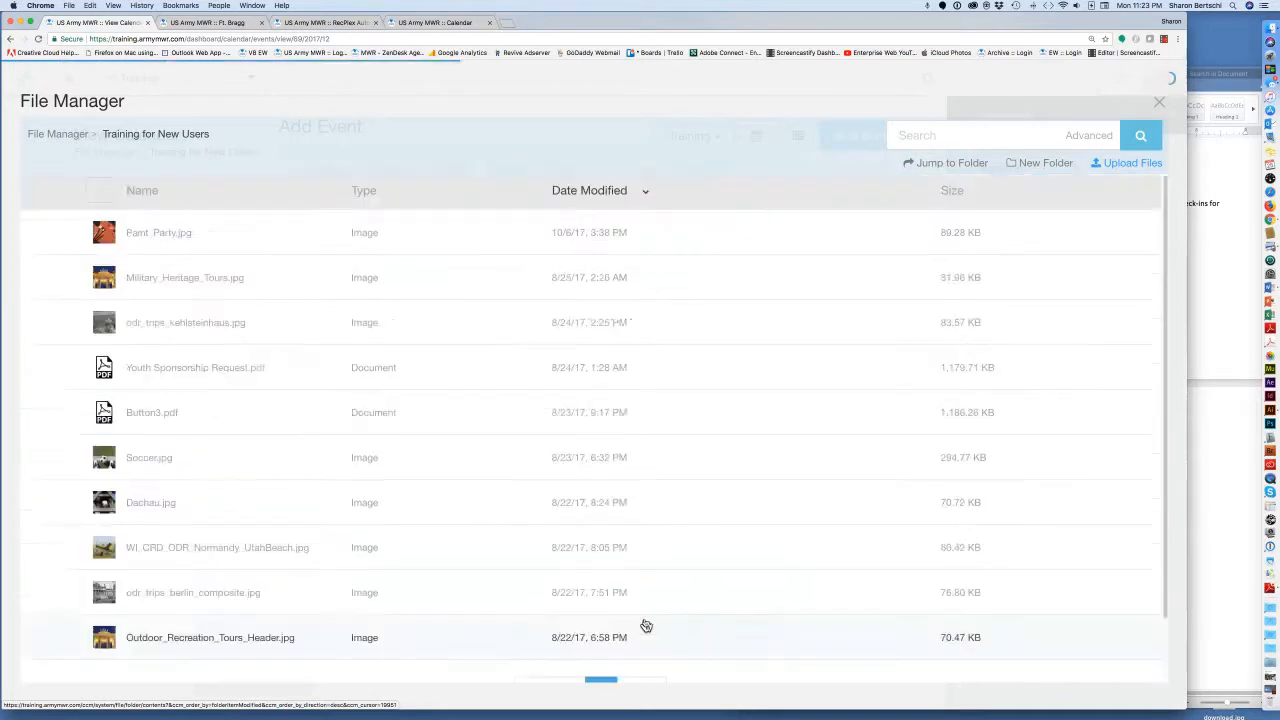
scroll(669, 651, "down", 3)
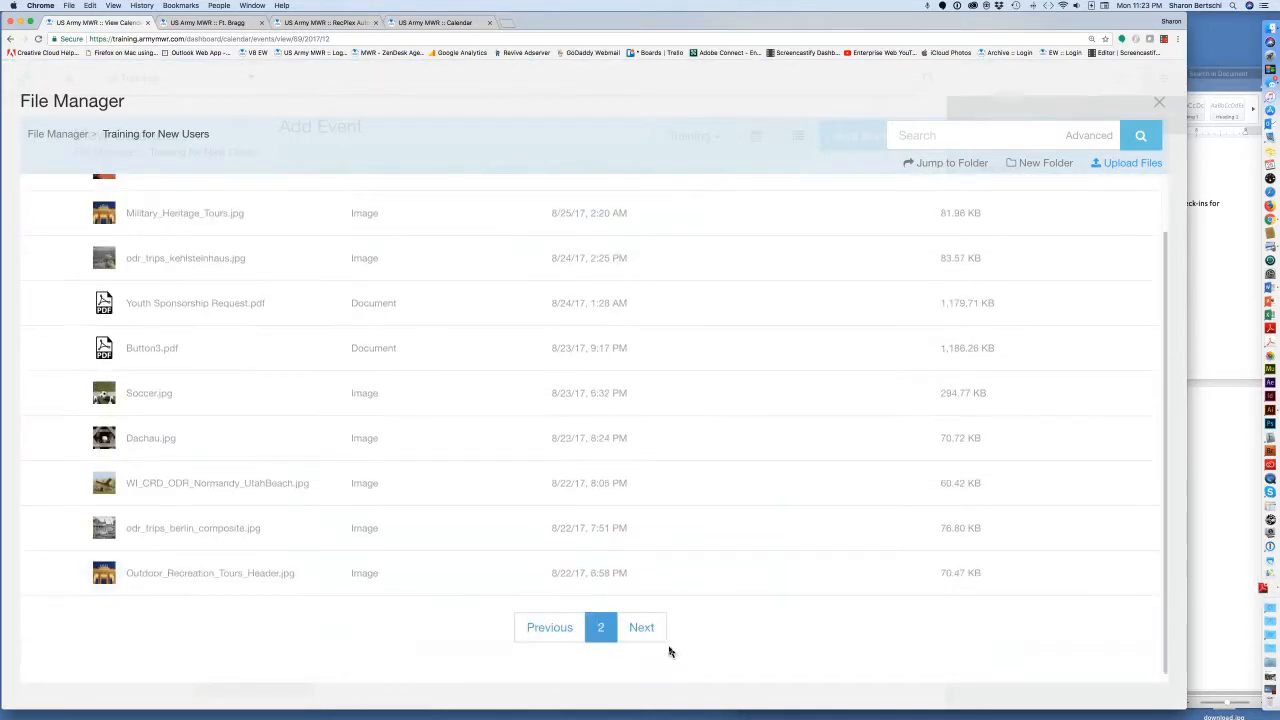
left_click(649, 630)
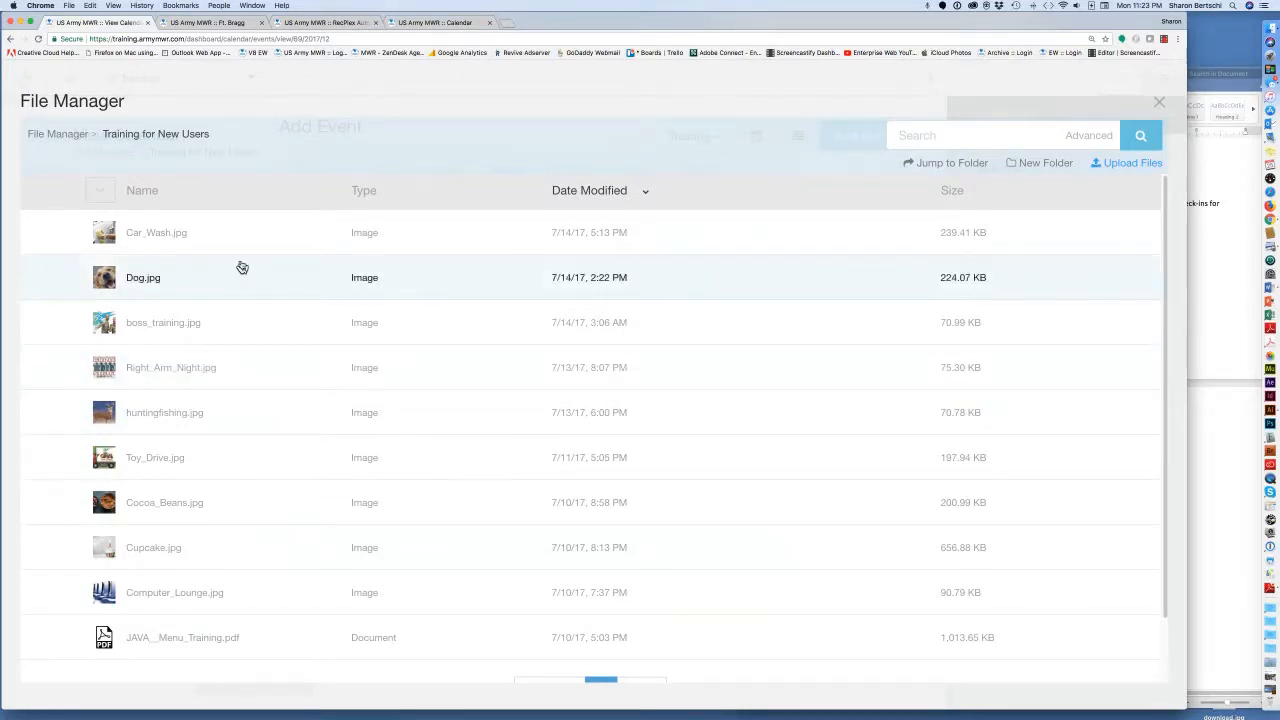
left_click(156, 236)
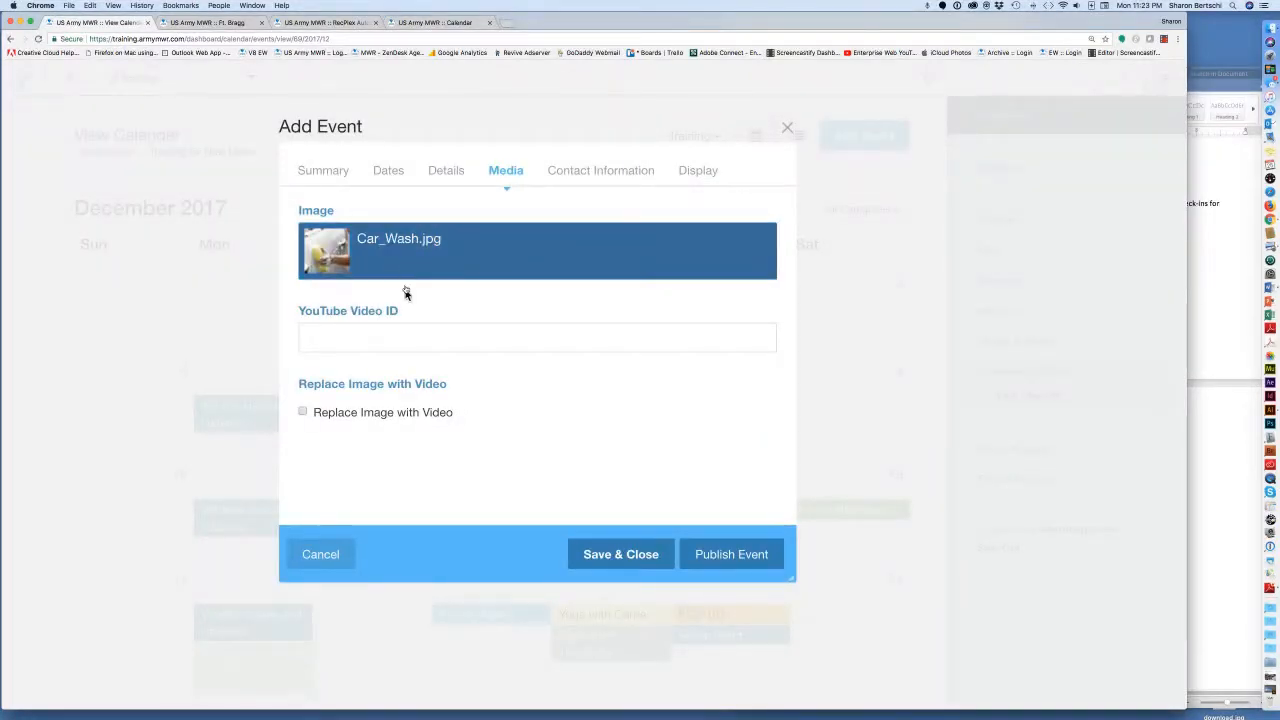
- Turn off pulling contact information from the facility page to inspect the manual location fields, and turn it back on
left_click(610, 175)
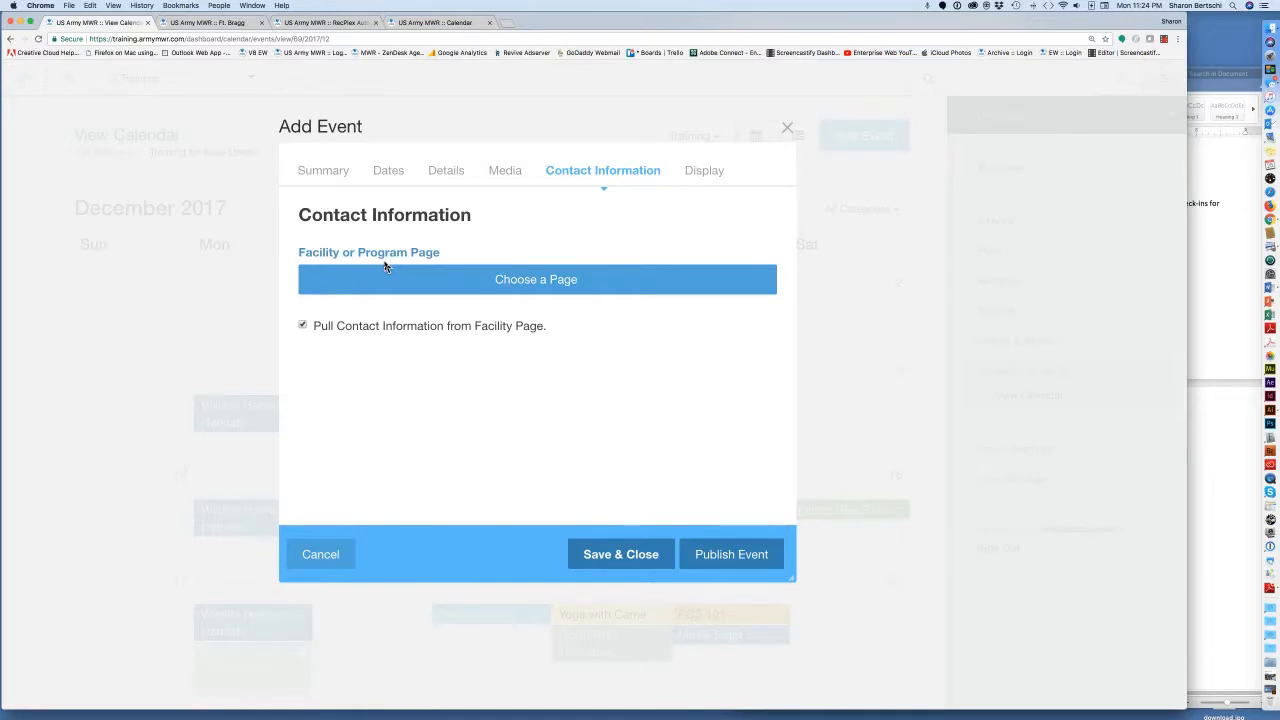
left_click(304, 326)
scroll(362, 402, "down", 3)
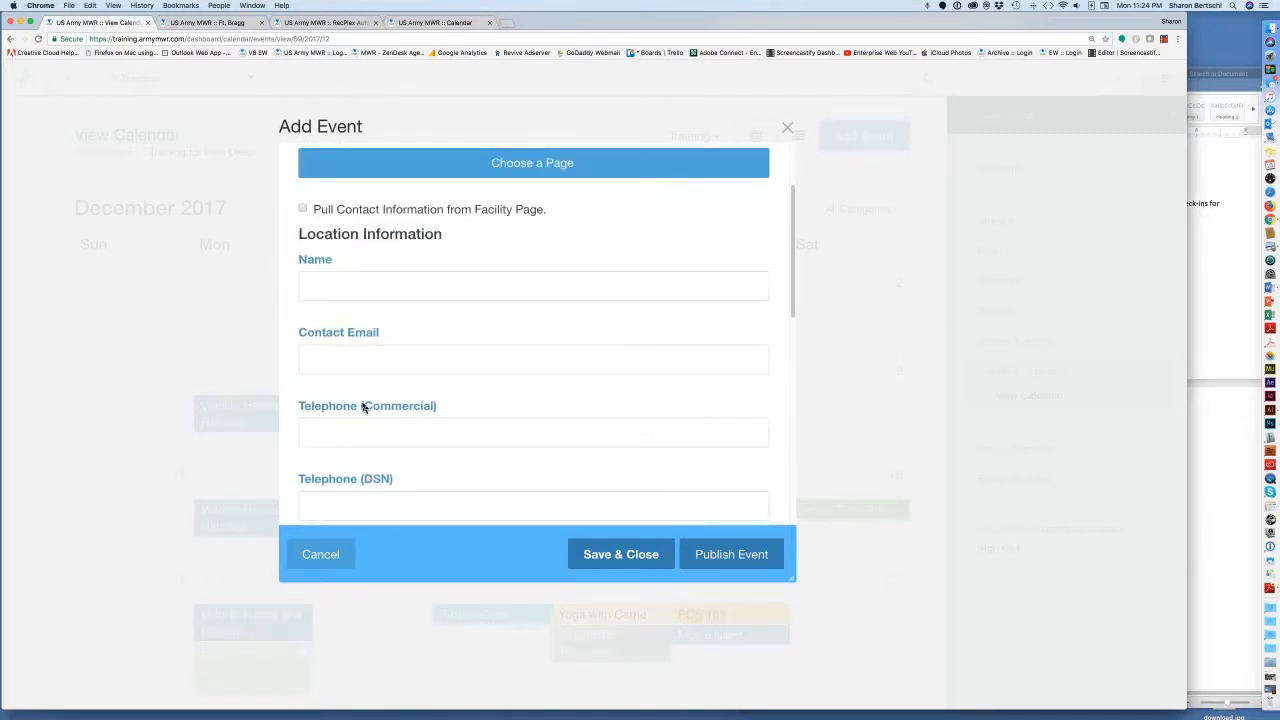
scroll(363, 407, "up", 1)
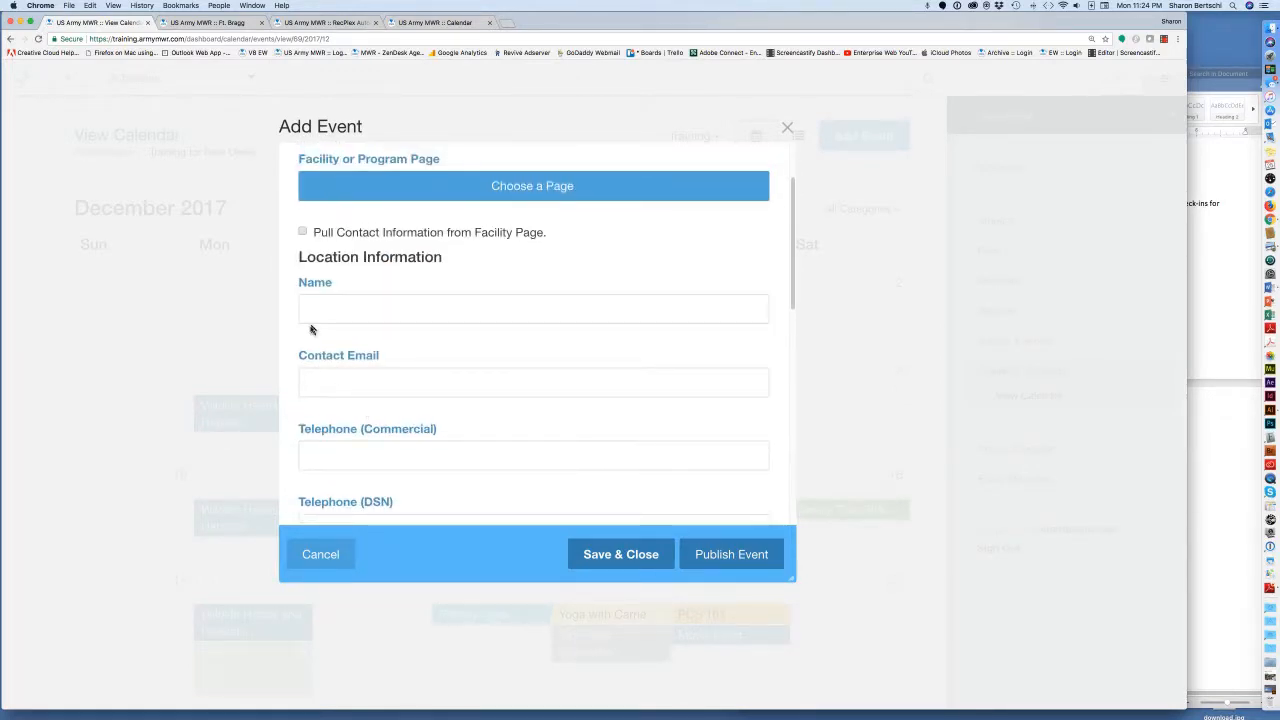
left_click(302, 232)
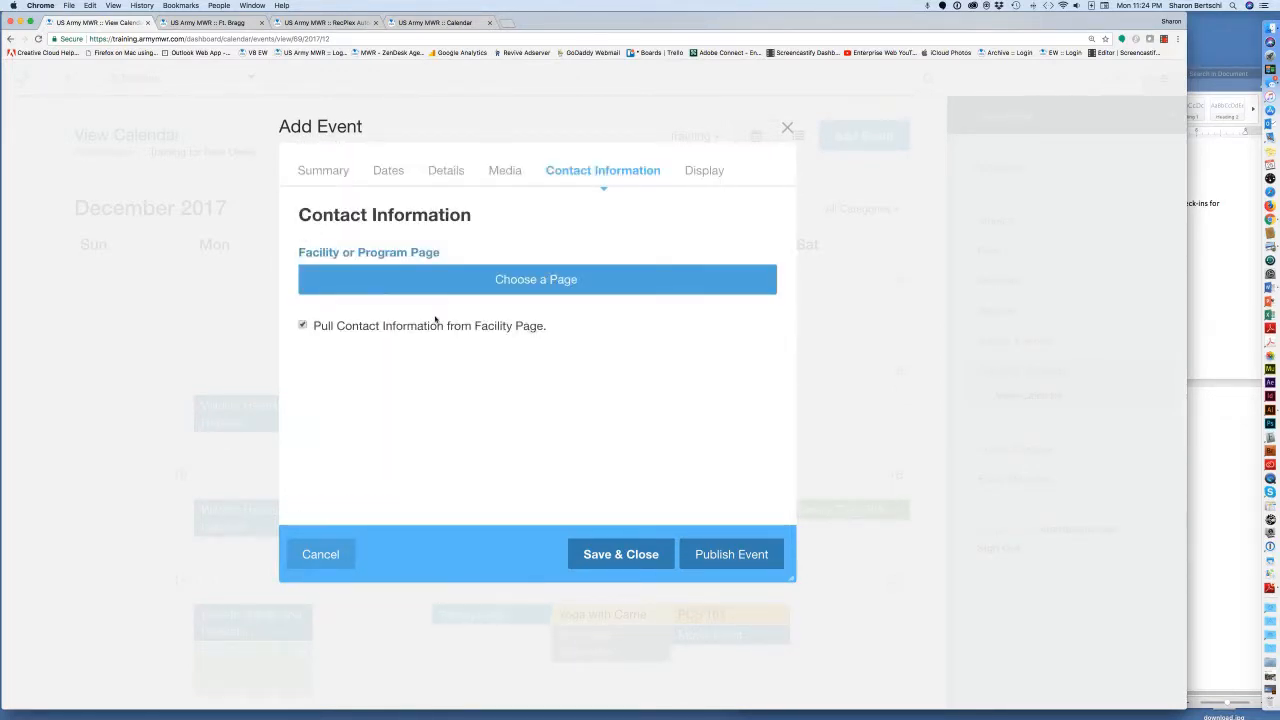
- Choose the "Better Opportunities for Single Soldiers – BOSS" page under Programs as the event's facility or program page
left_click(557, 282)
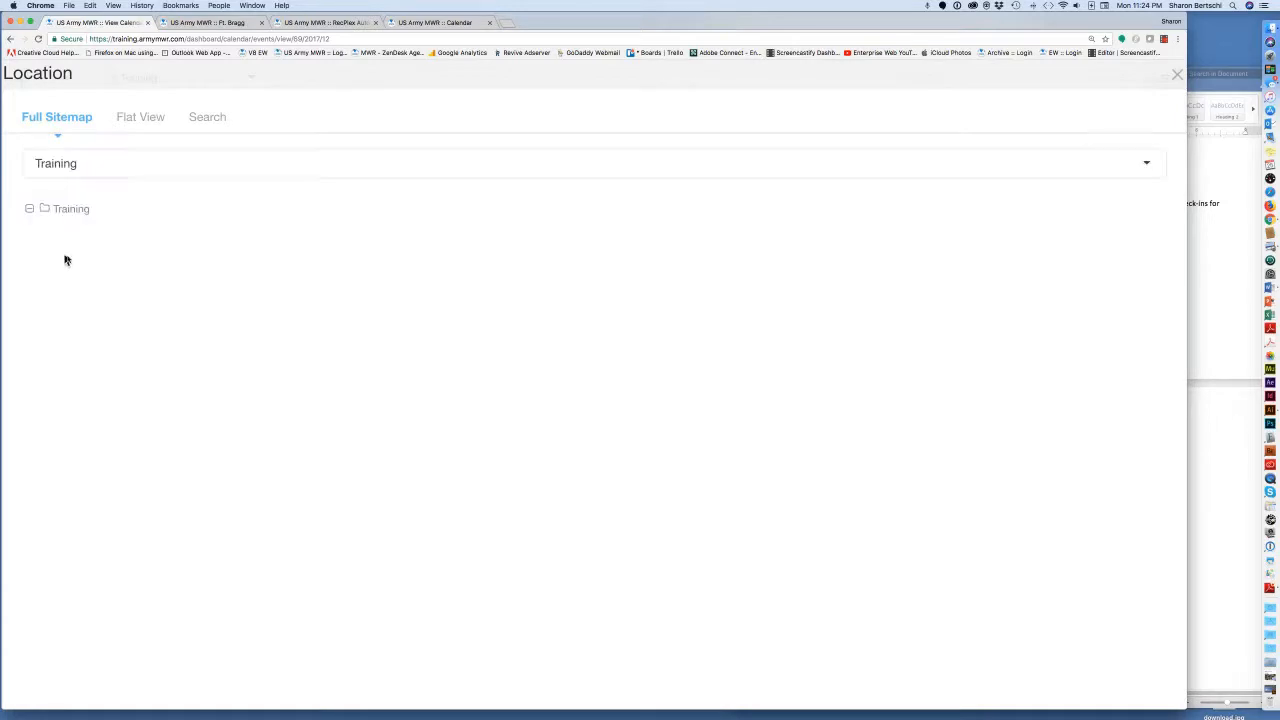
key("super+equal")
key("super+equal")
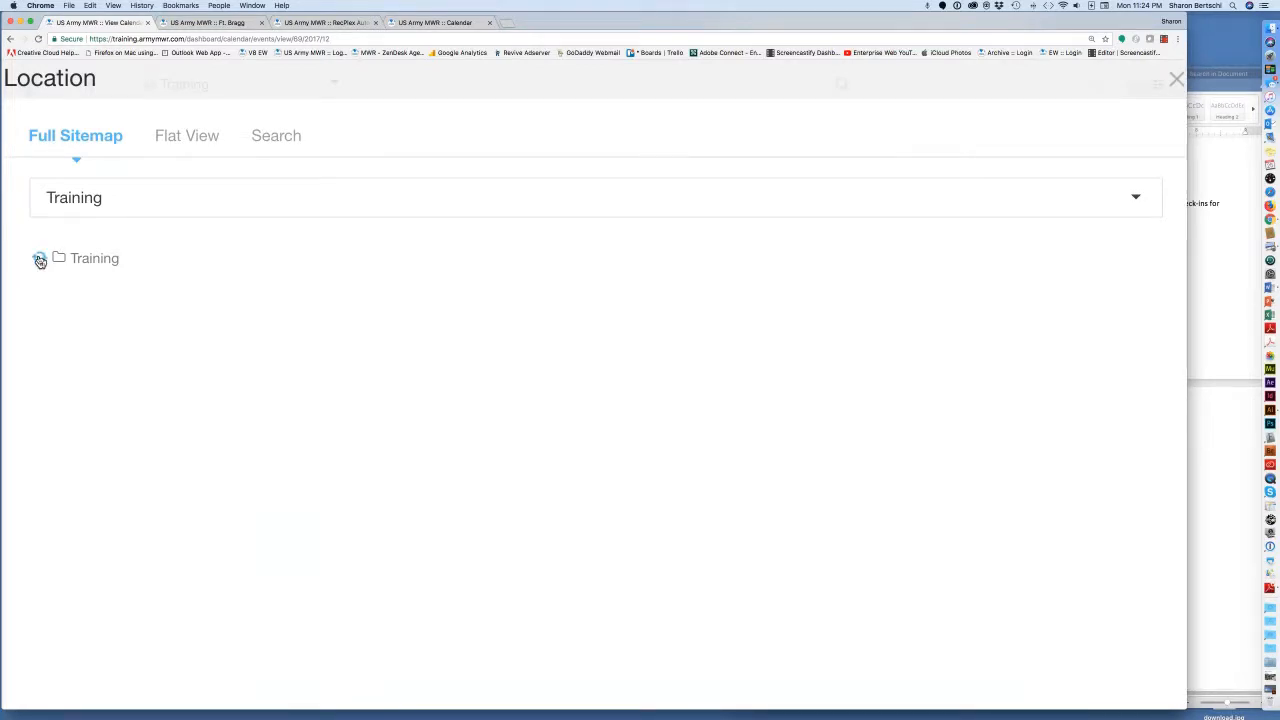
left_click(39, 259)
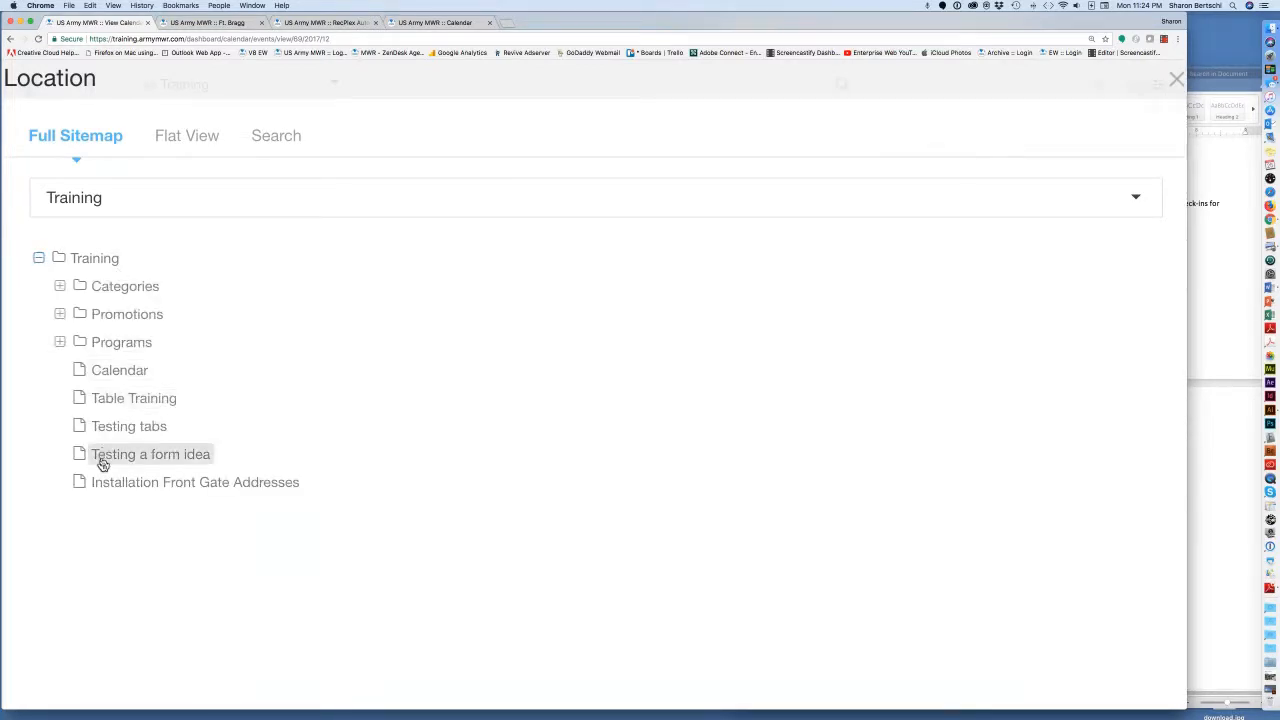
left_click(61, 343)
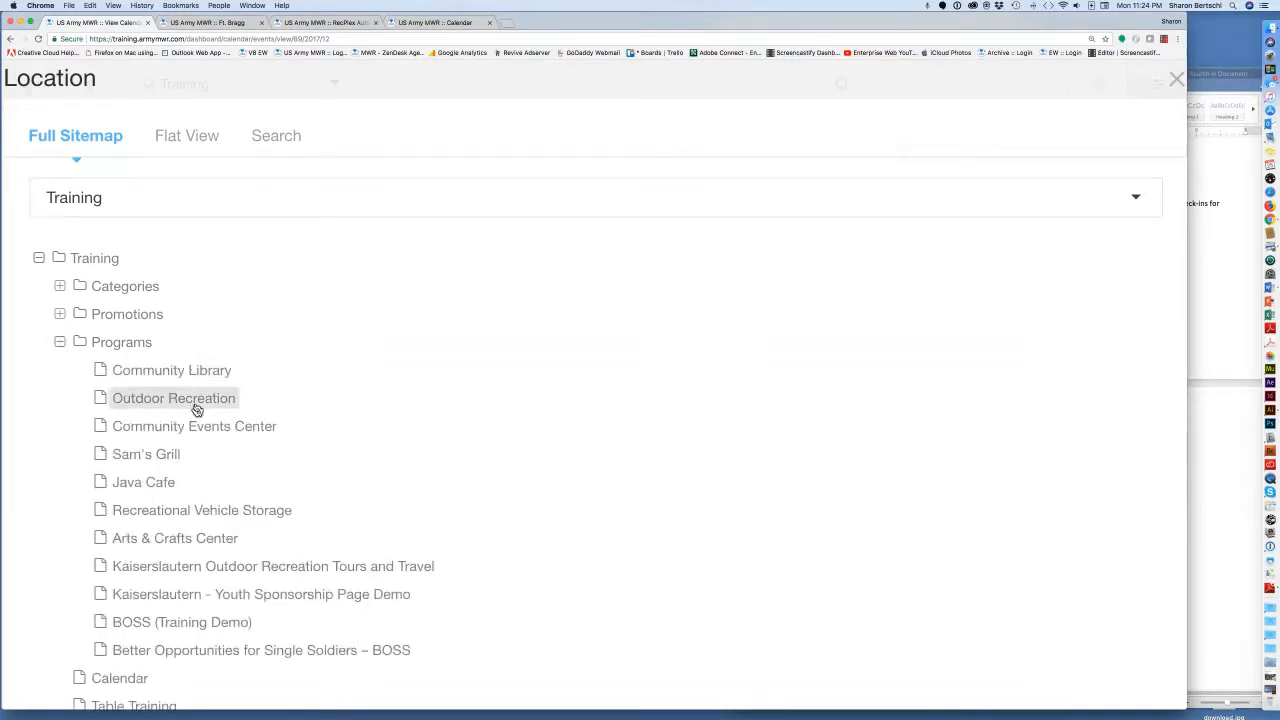
left_click(314, 651)
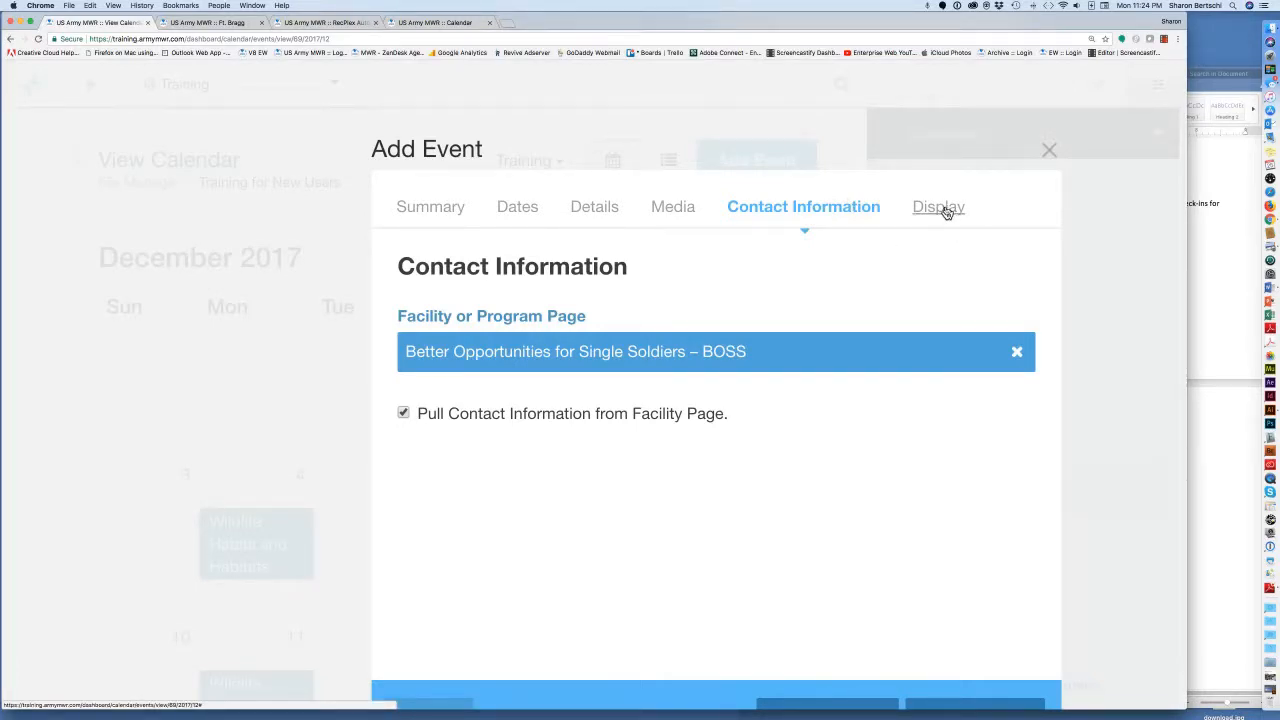
- Review the event's display options for hiding times, showing it on home, category and facility pages, and hiding it from the public calendar
key("super+minus")
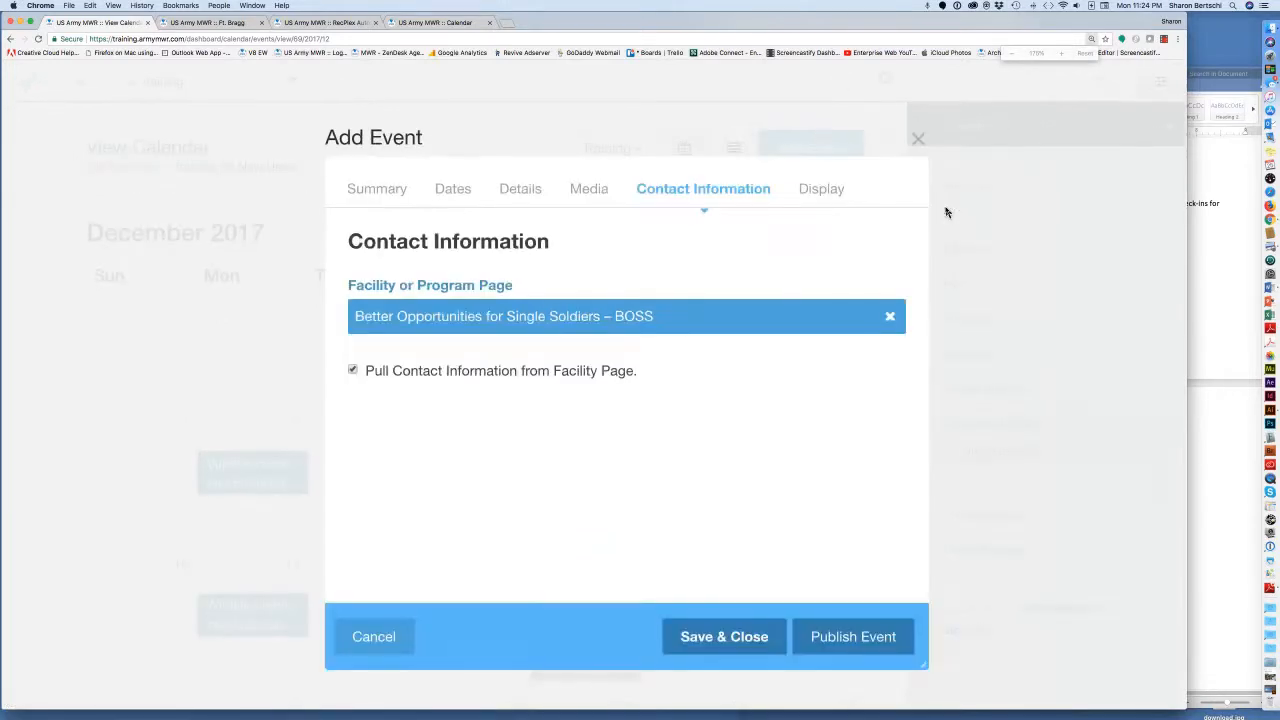
left_click(836, 192)
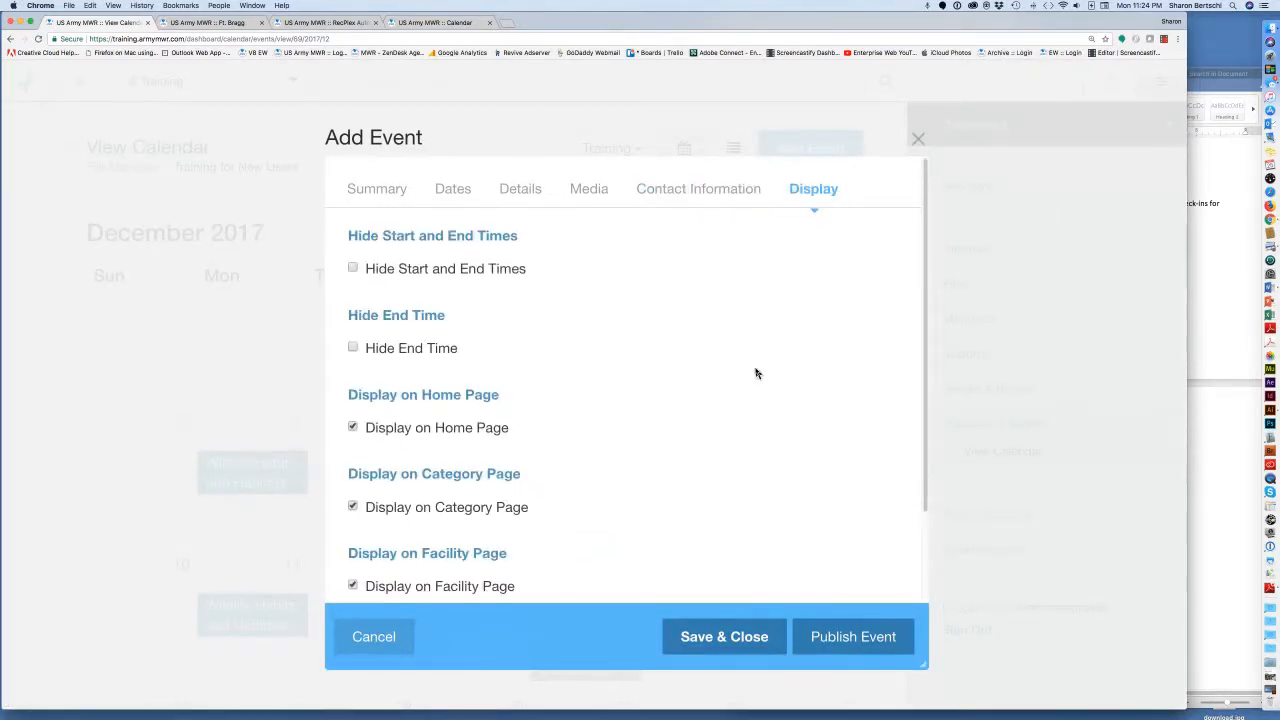
scroll(756, 373, "down", 2)
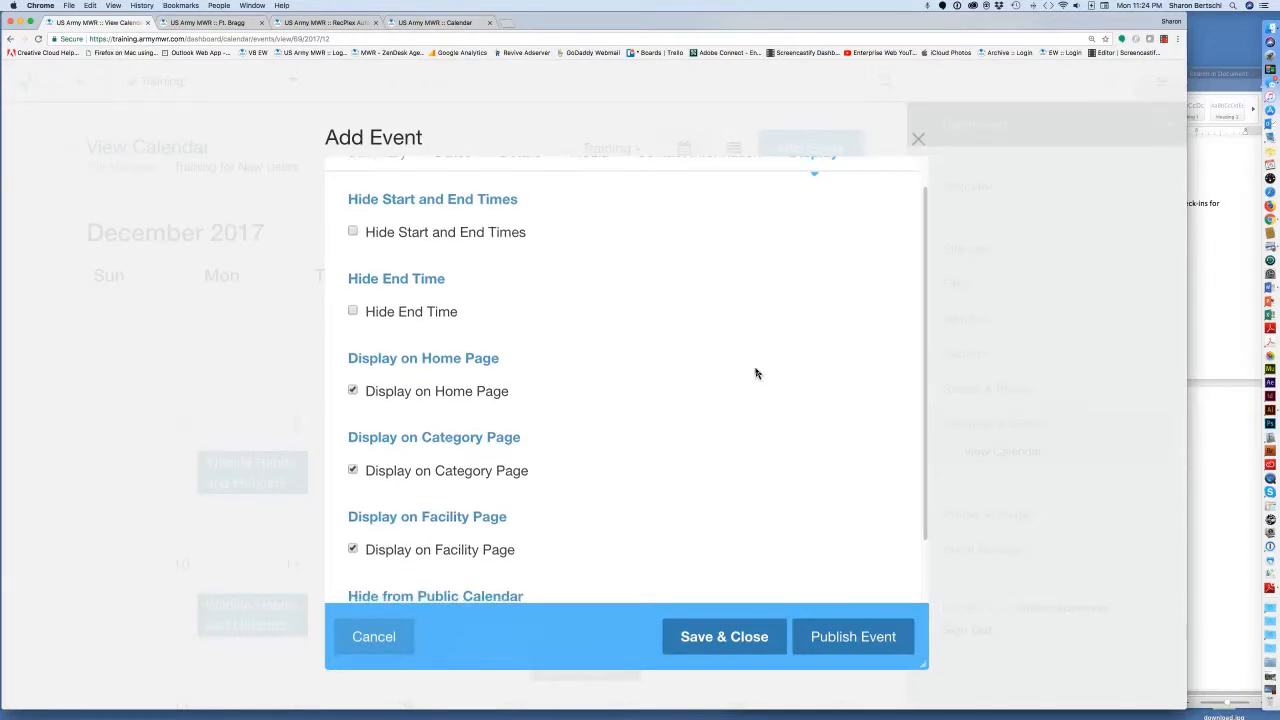
scroll(756, 373, "up", 1)
scroll(756, 373, "down", 3)
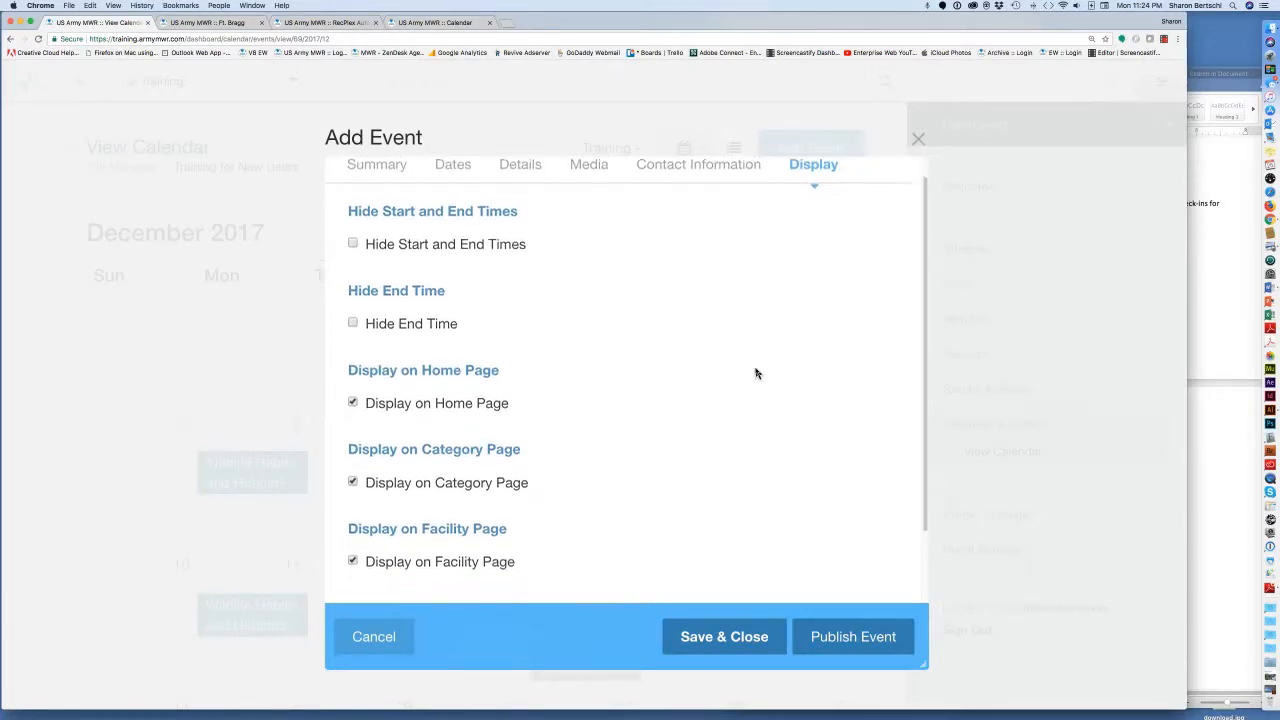
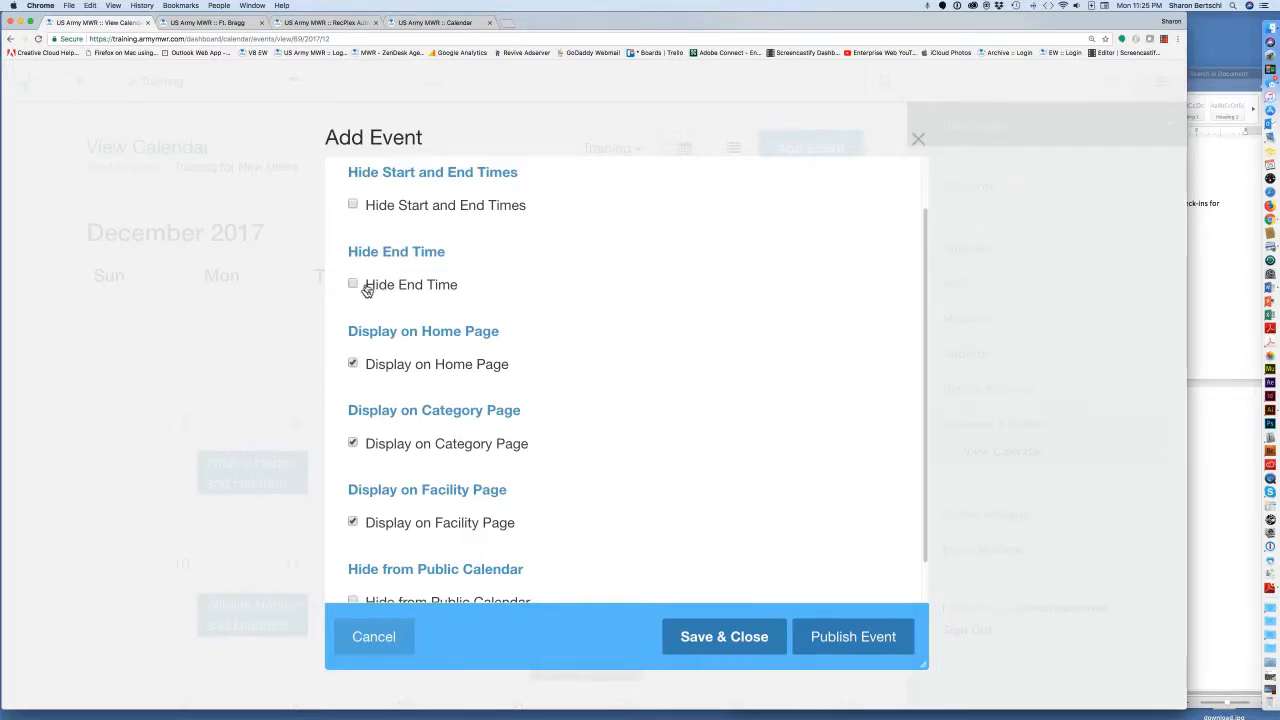
scroll(392, 341, "down", 2)
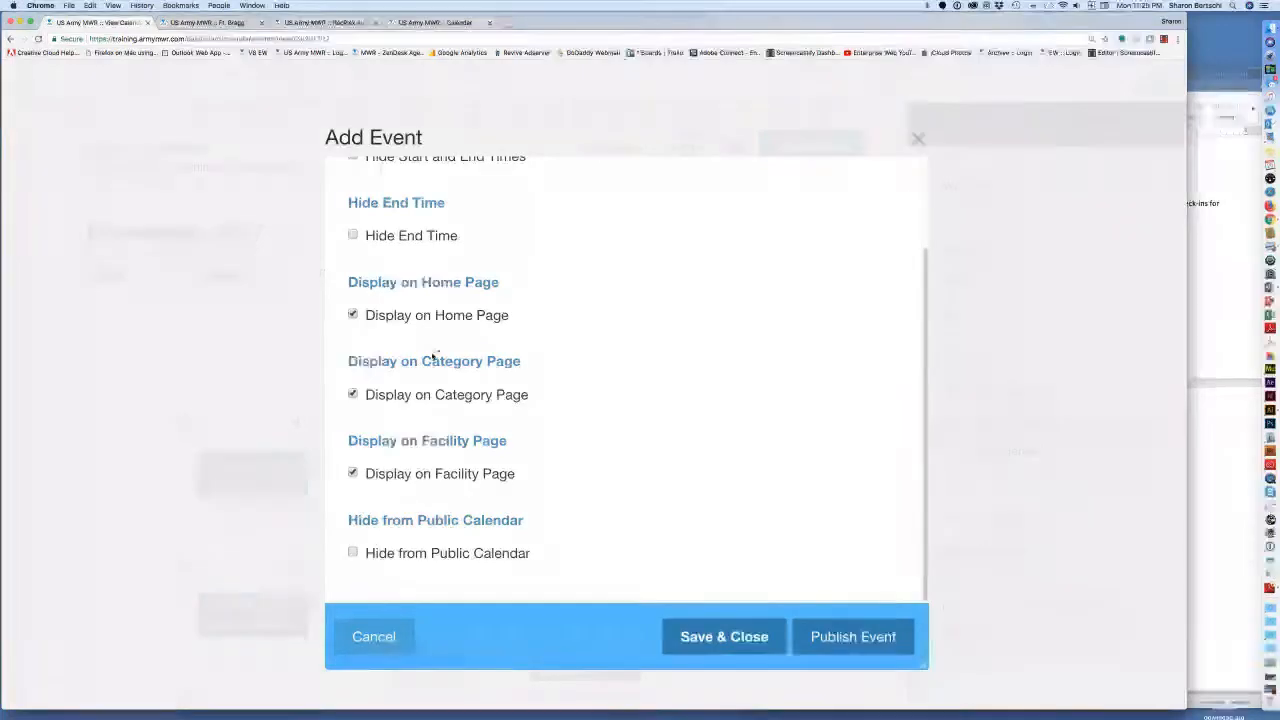
- Examine the public Ft. Bragg calendar for December 2017 as an example of how events are displayed
left_click(435, 23)
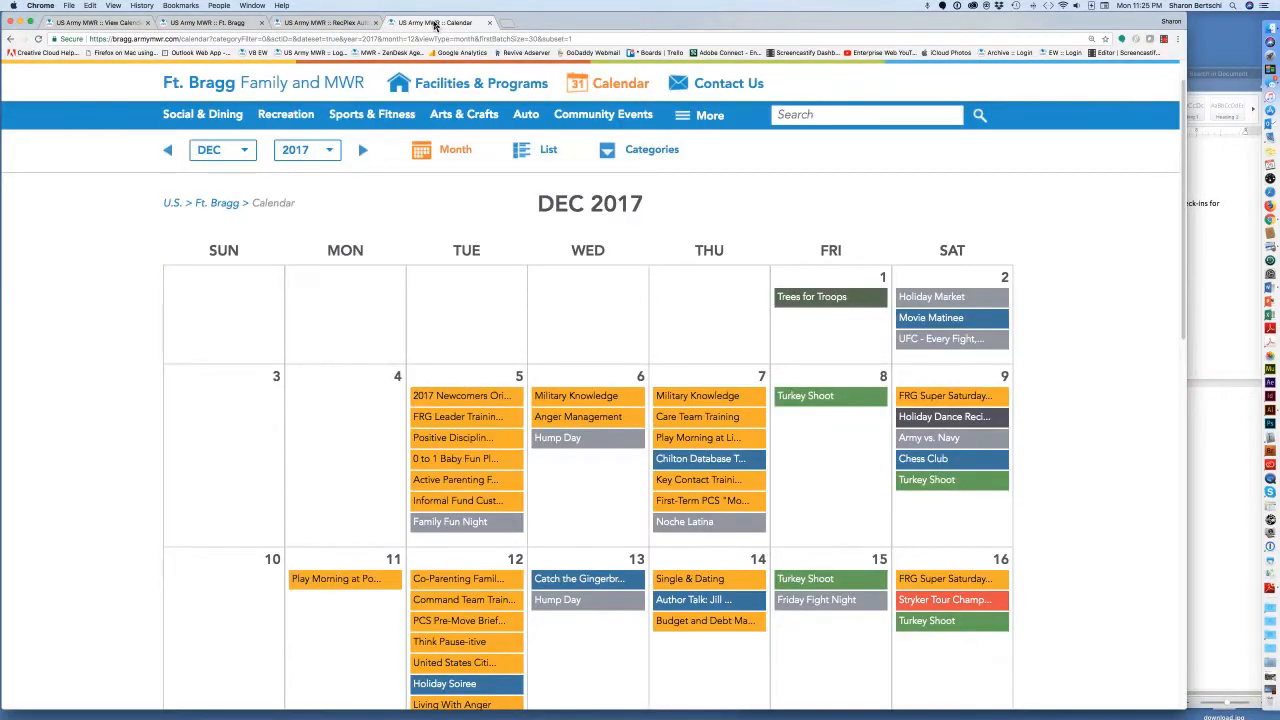
scroll(560, 468, "down", 2)
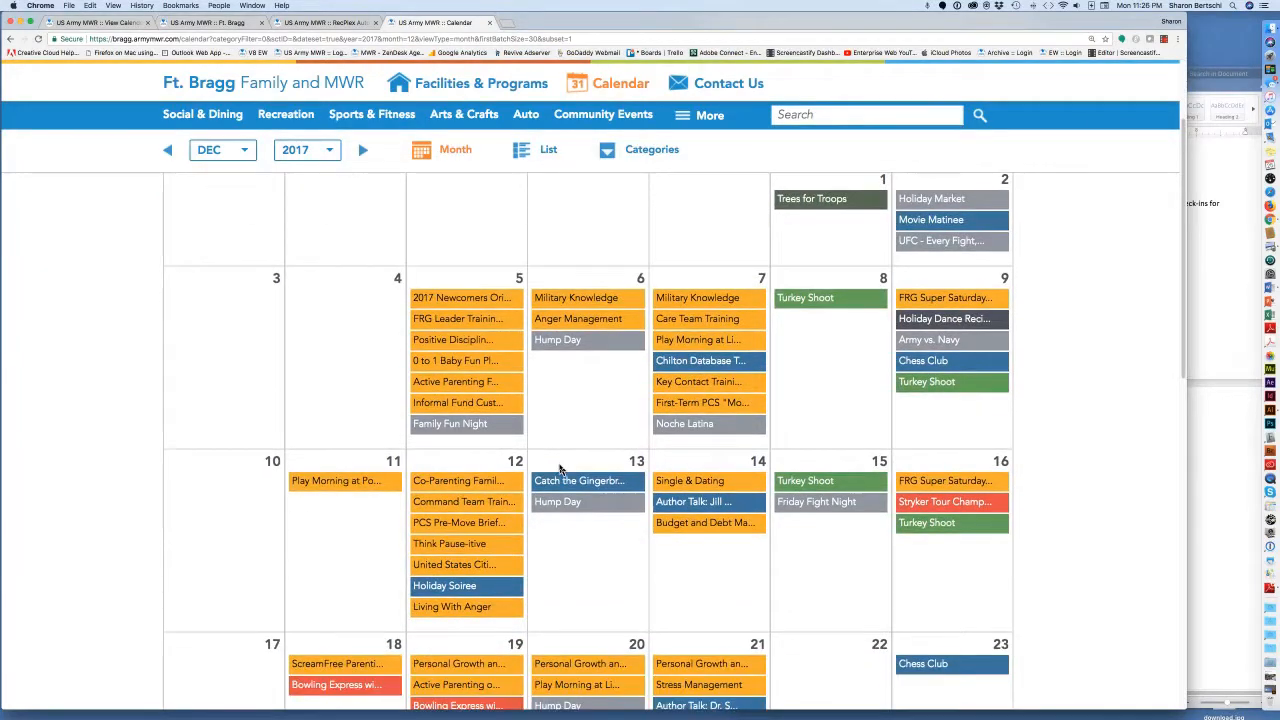
scroll(560, 468, "down", 1)
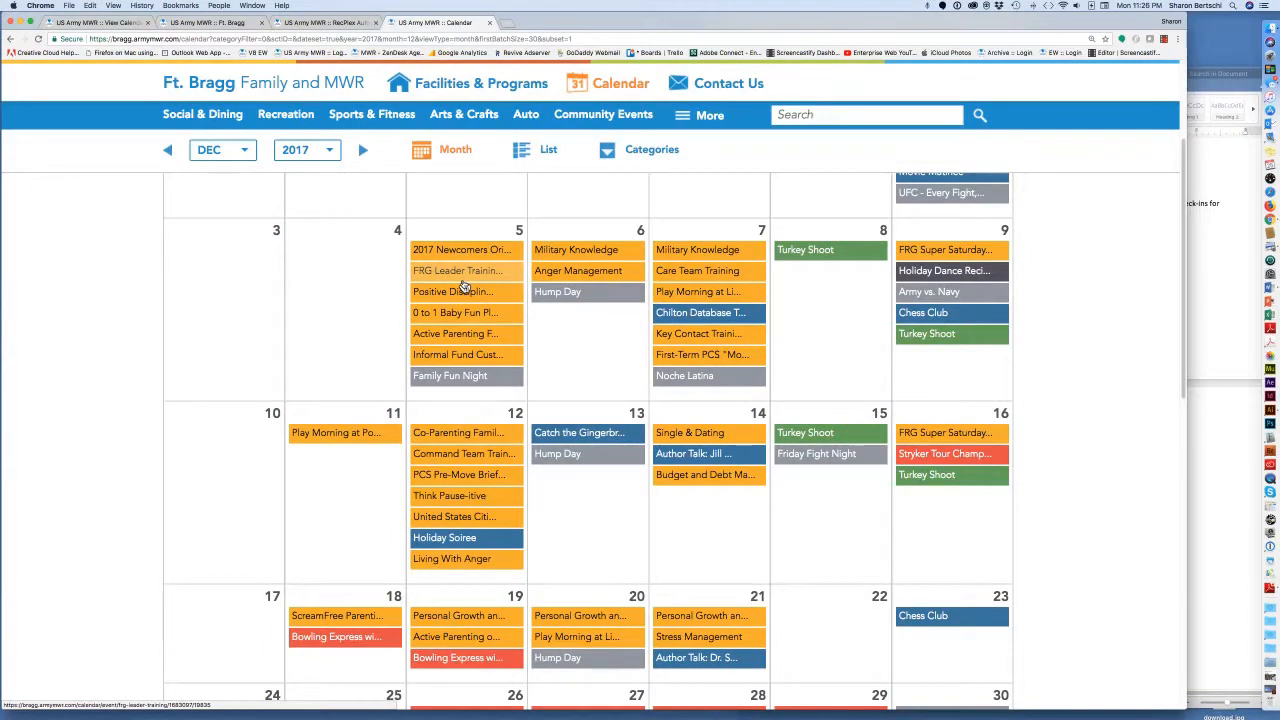
- Return to the event being added and publish it with the default display options
left_click(135, 24)
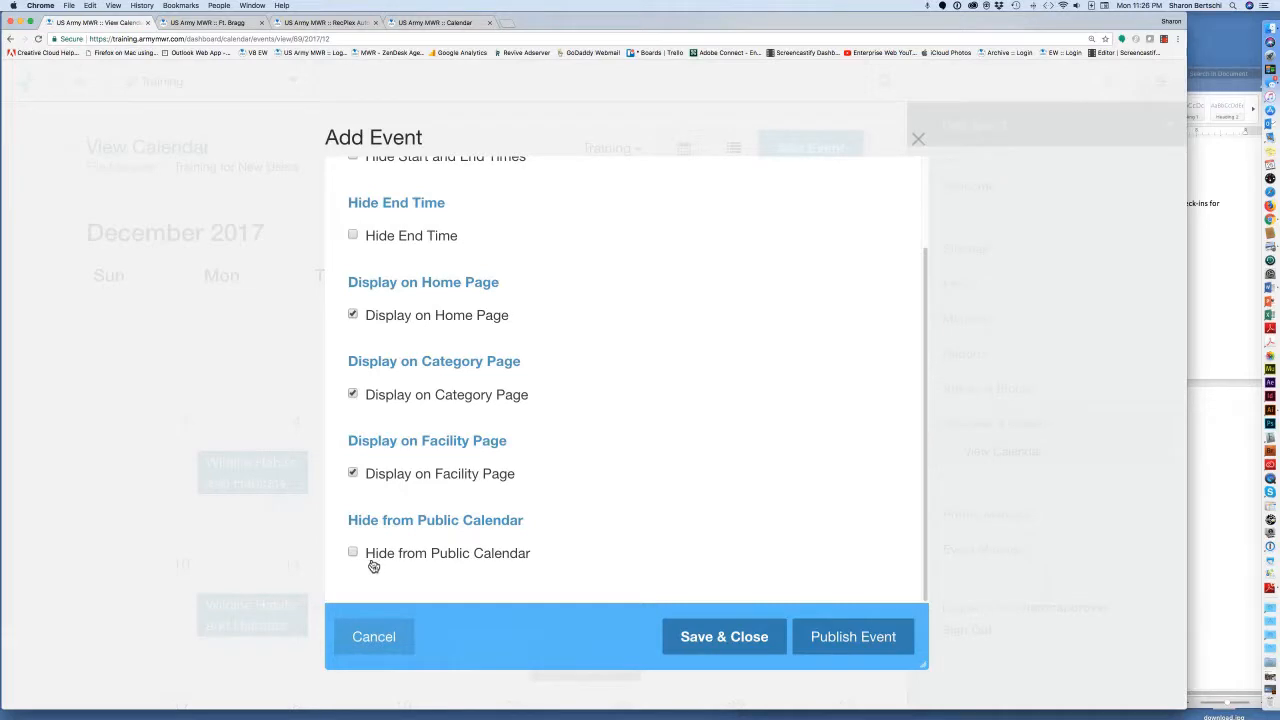
scroll(385, 541, "up", 2)
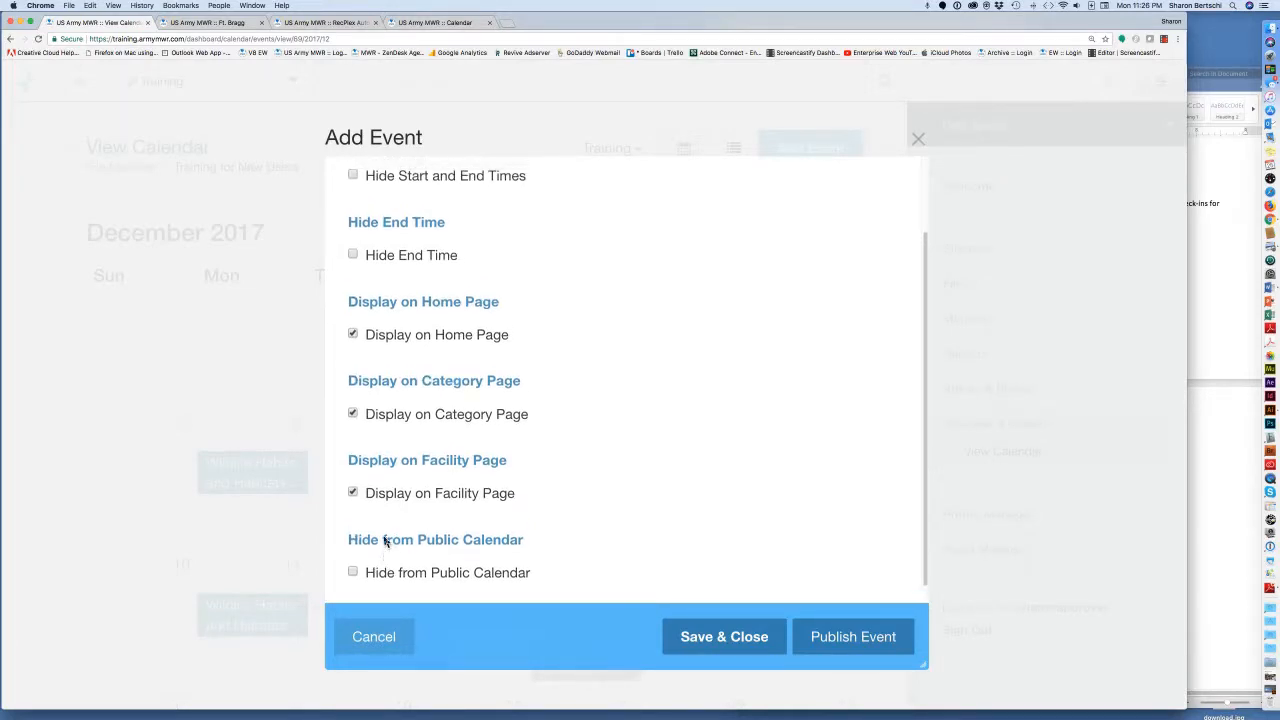
scroll(385, 541, "up", 3)
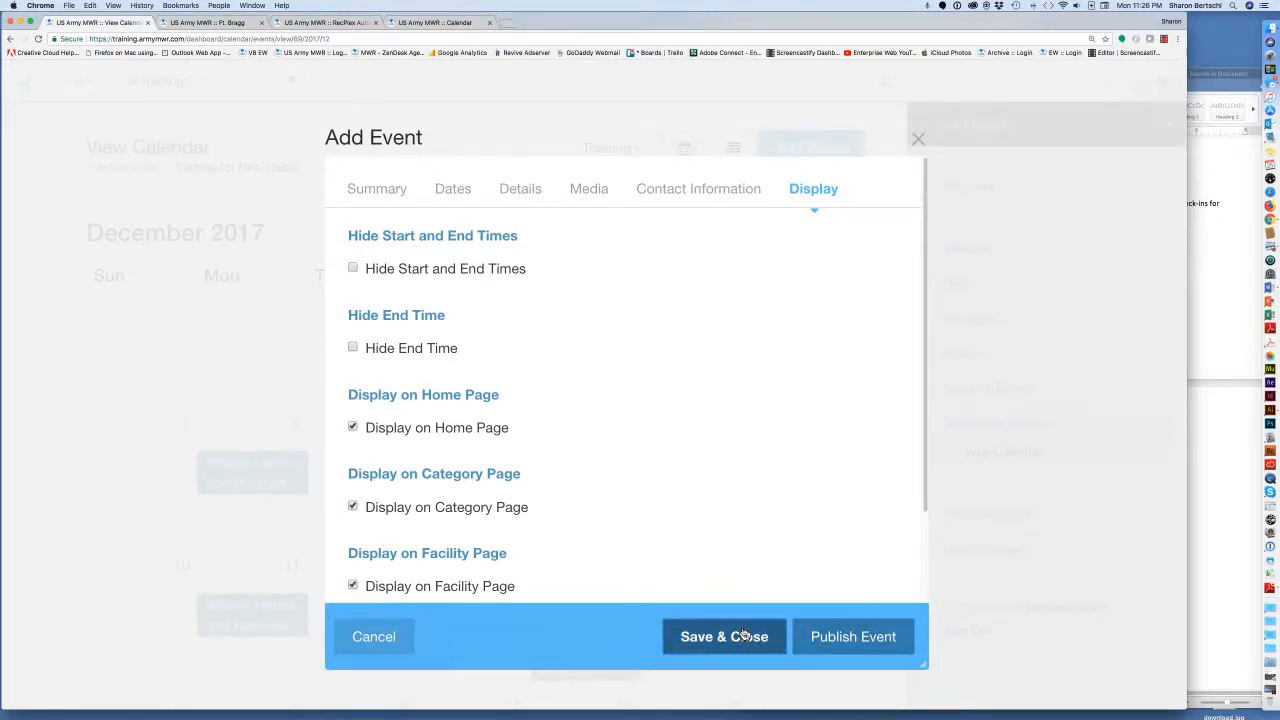
left_click(836, 638)
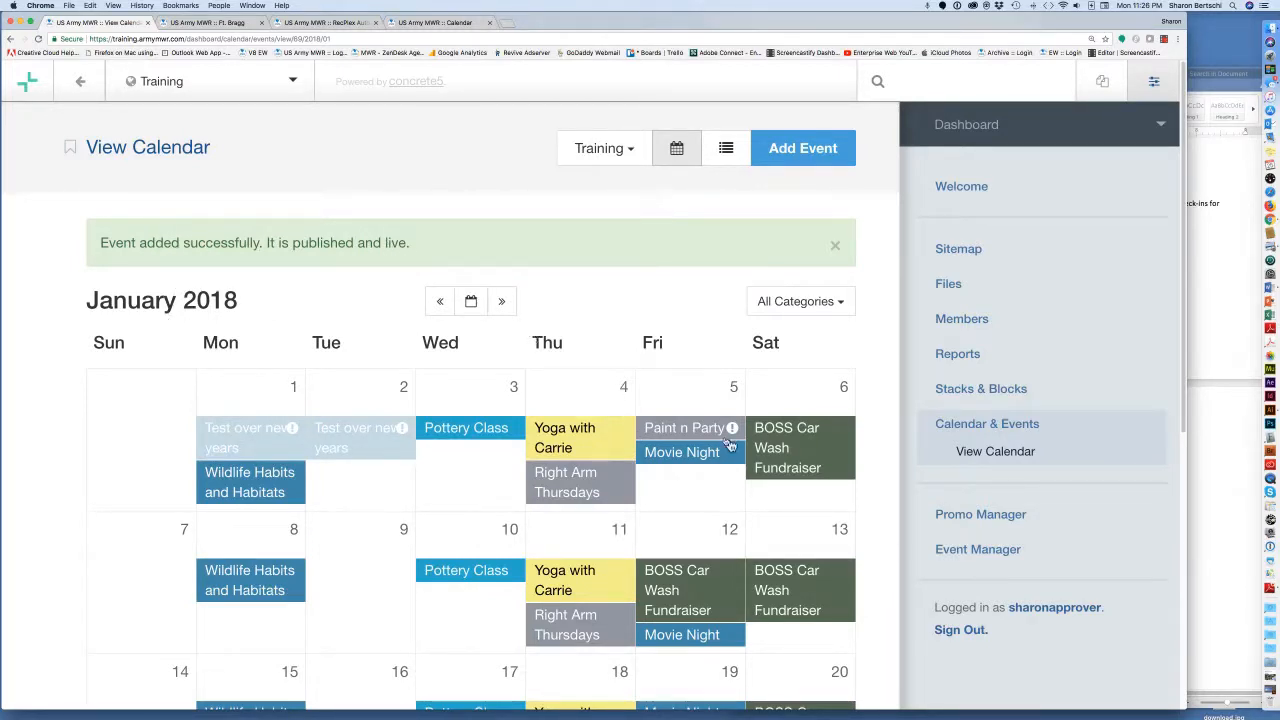
- Open the public page of the January 6 BOSS Car Wash Fundraiser occurrence and examine it
scroll(739, 450, "down", 1)
scroll(739, 450, "down", 4)
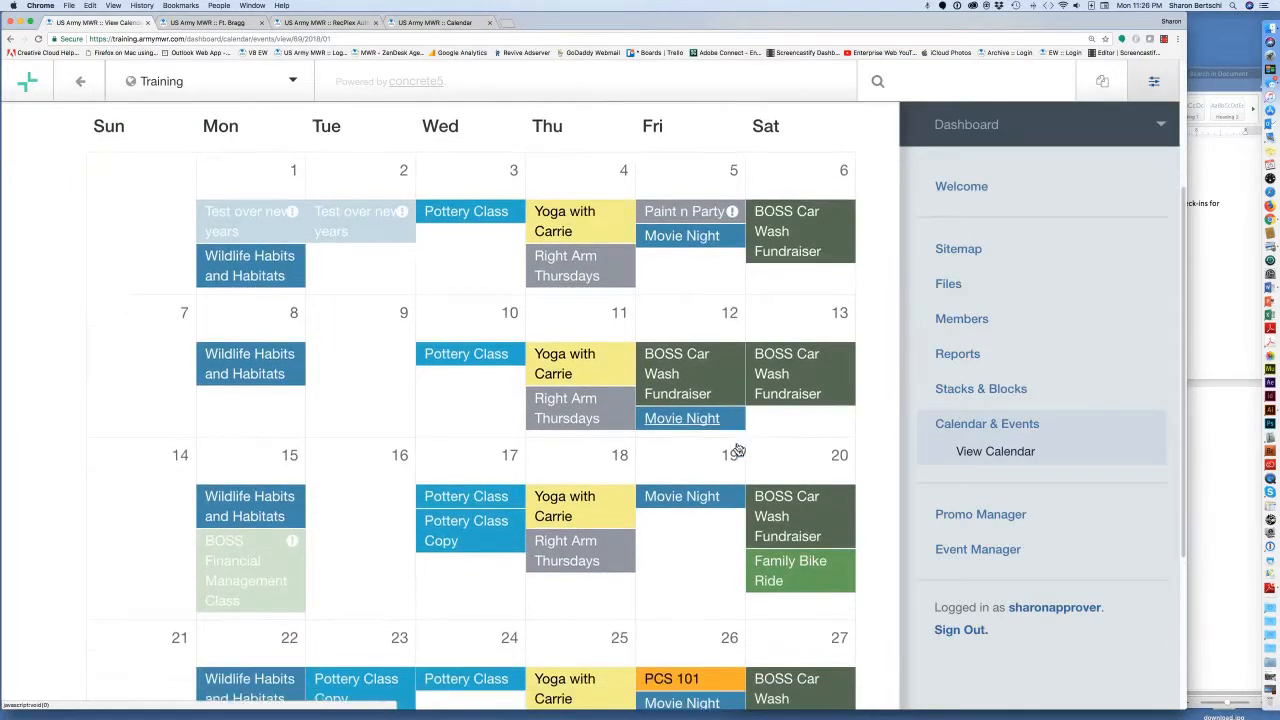
scroll(739, 450, "down", 1)
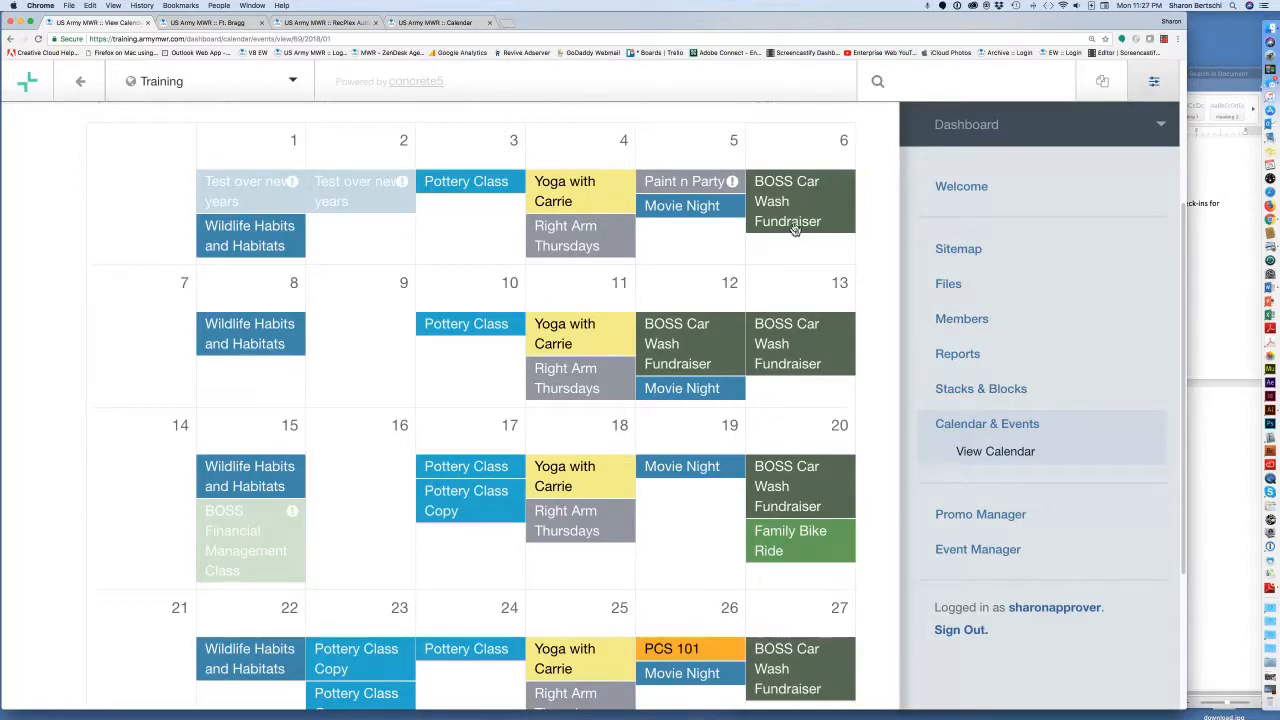
left_click(800, 186)
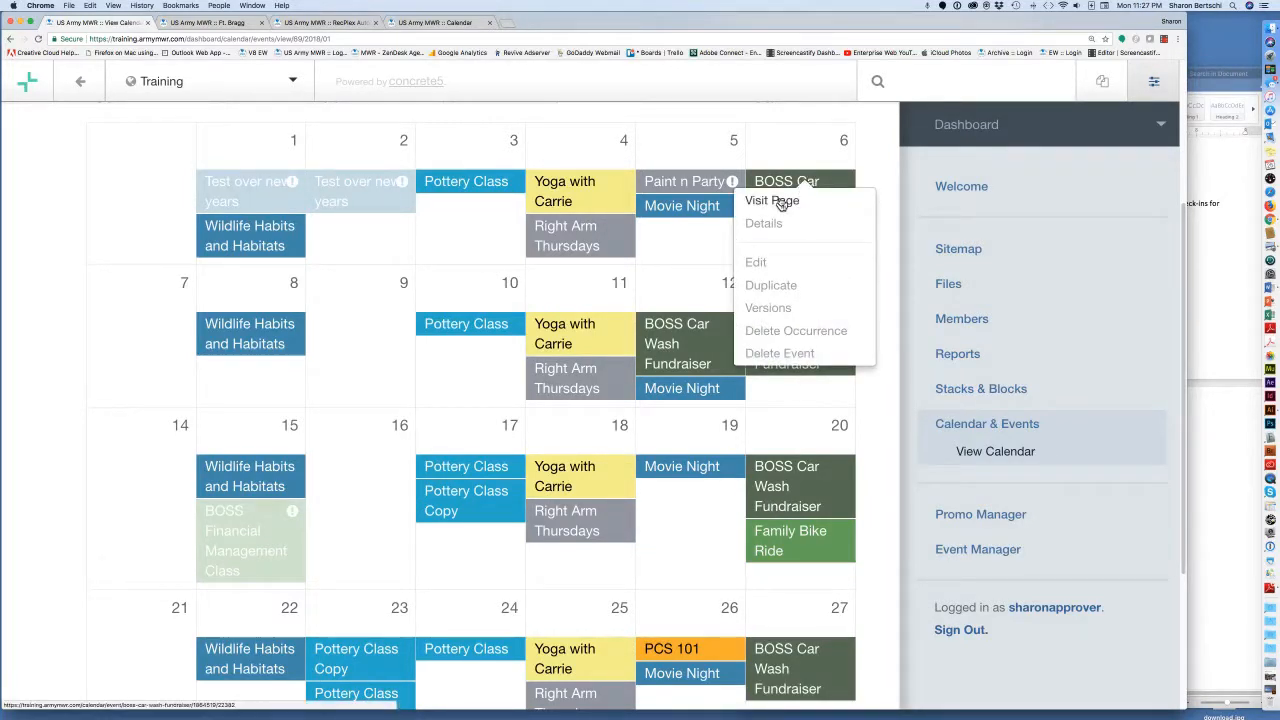
left_click(781, 201)
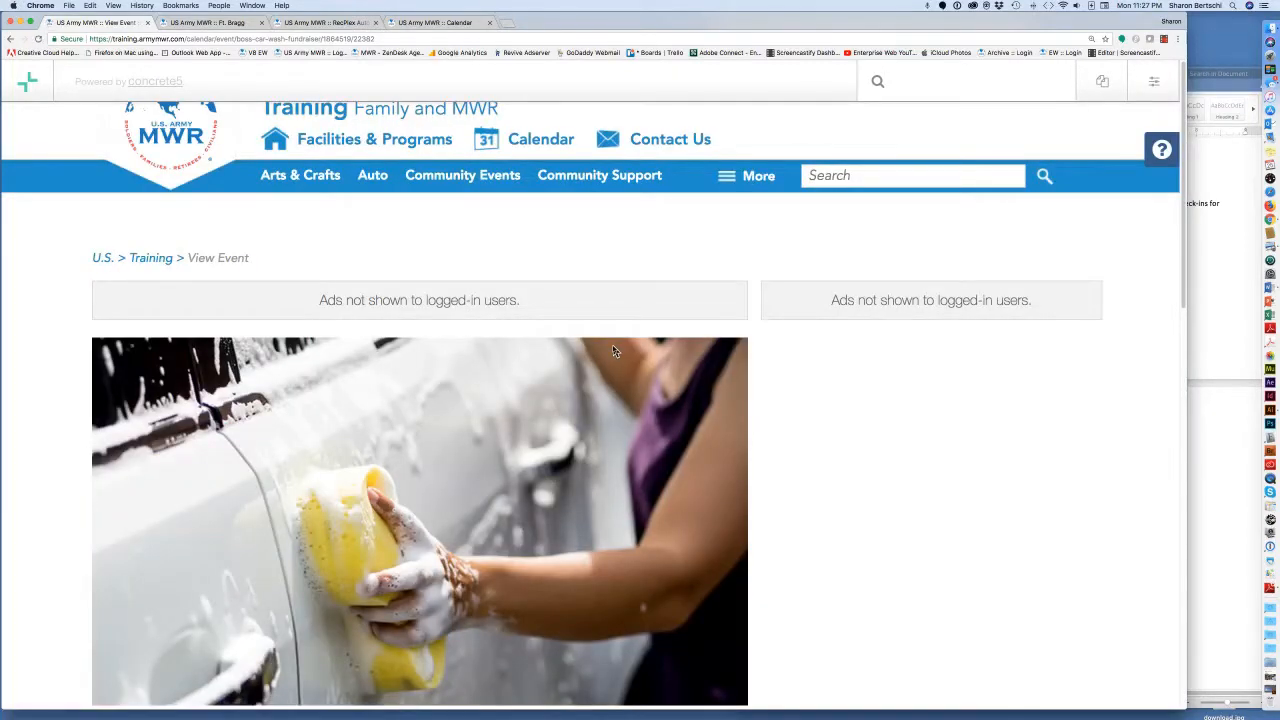
key("super+minus")
key("super+minus")
key("super+minus")
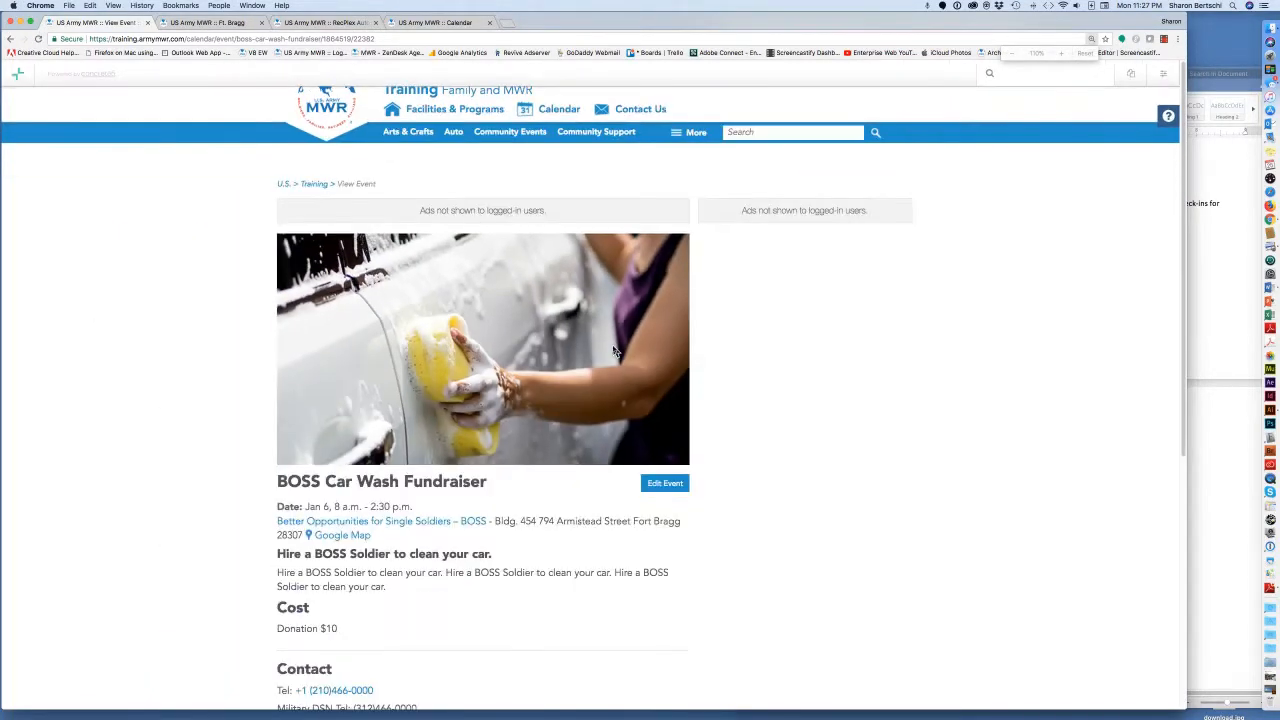
- Examine the BOSS Car Wash Fundraiser public page and return to the January 2018 training calendar to review its entries
scroll(581, 415, "down", 3)
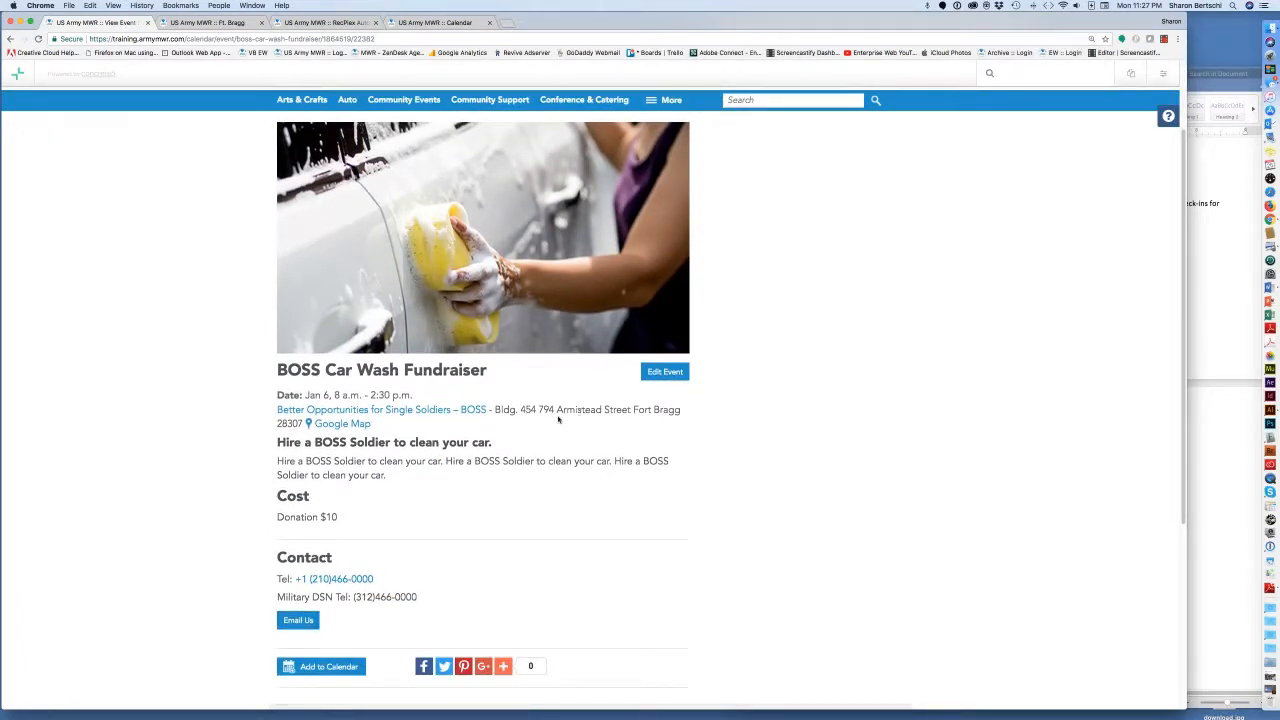
scroll(380, 440, "up", 3)
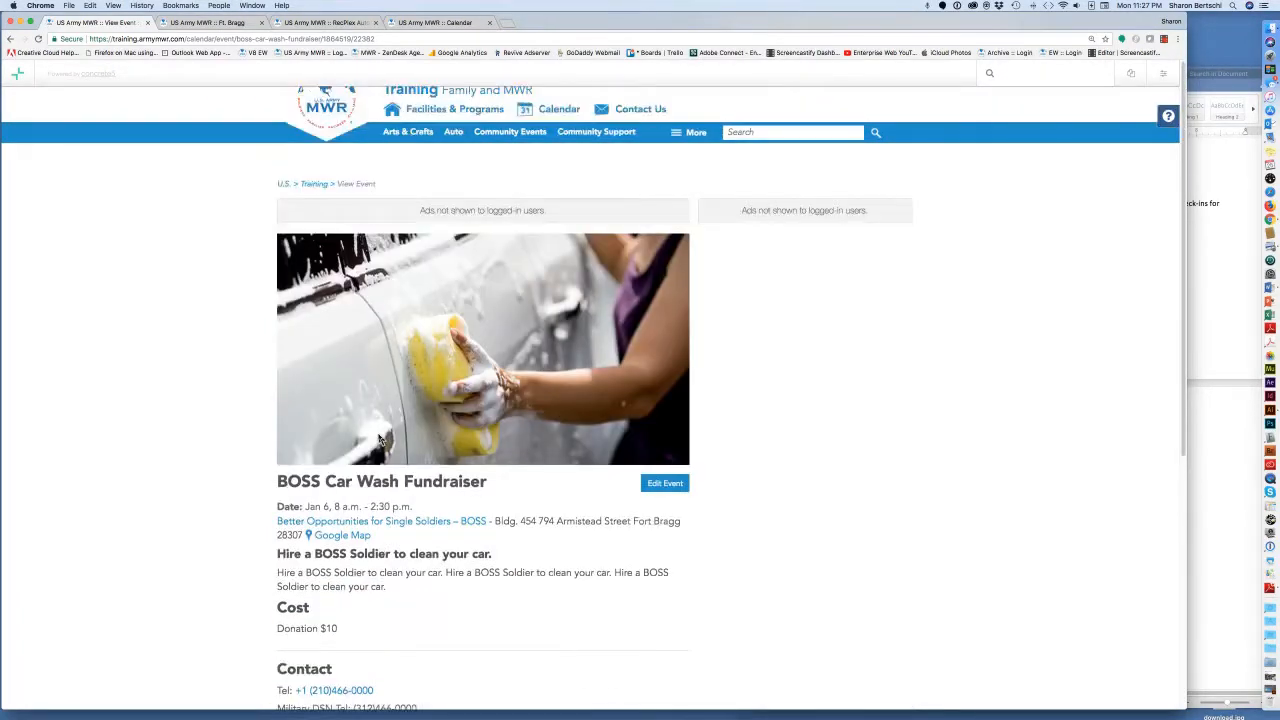
left_click(10, 38)
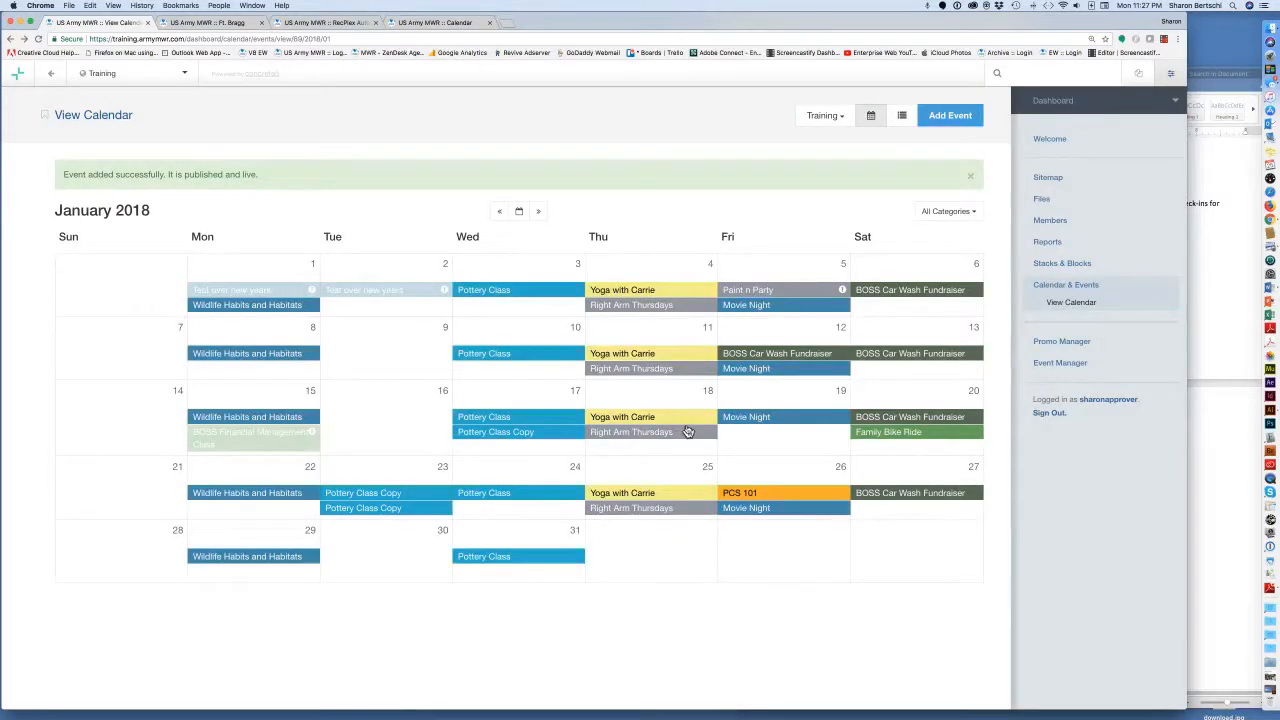
key("super+equal")
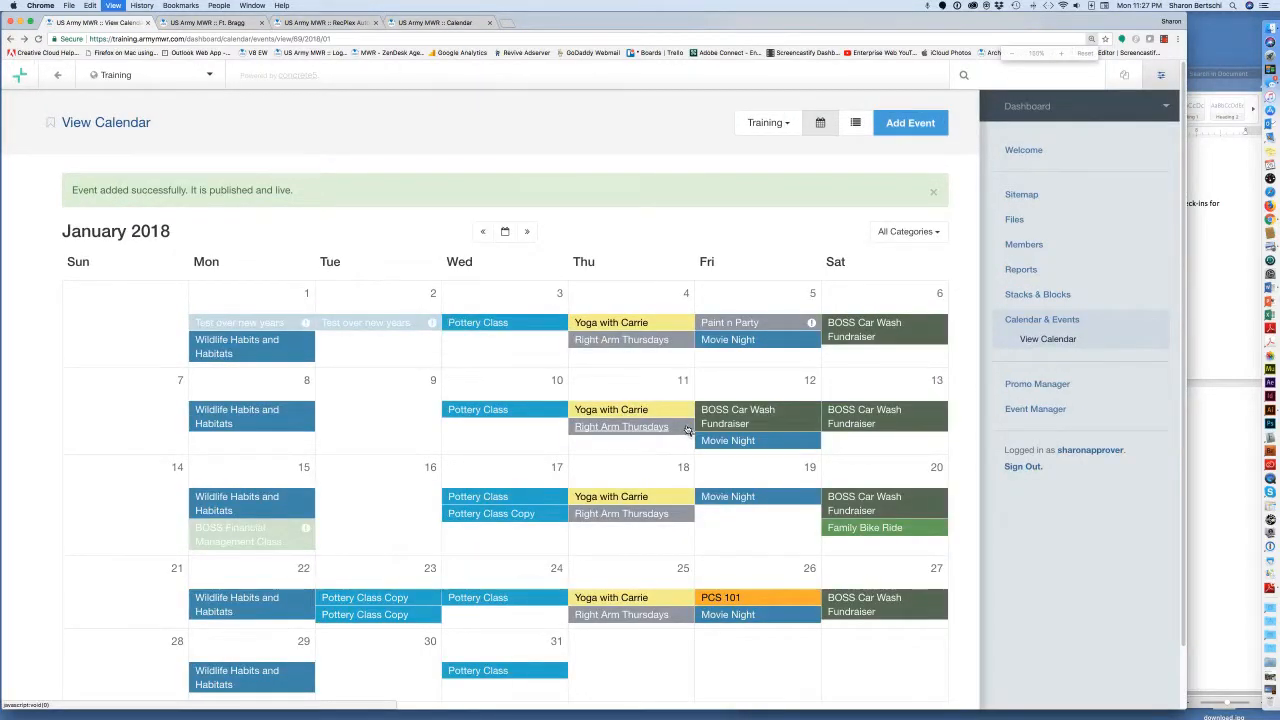
key("super+equal")
scroll(728, 488, "down", 3)
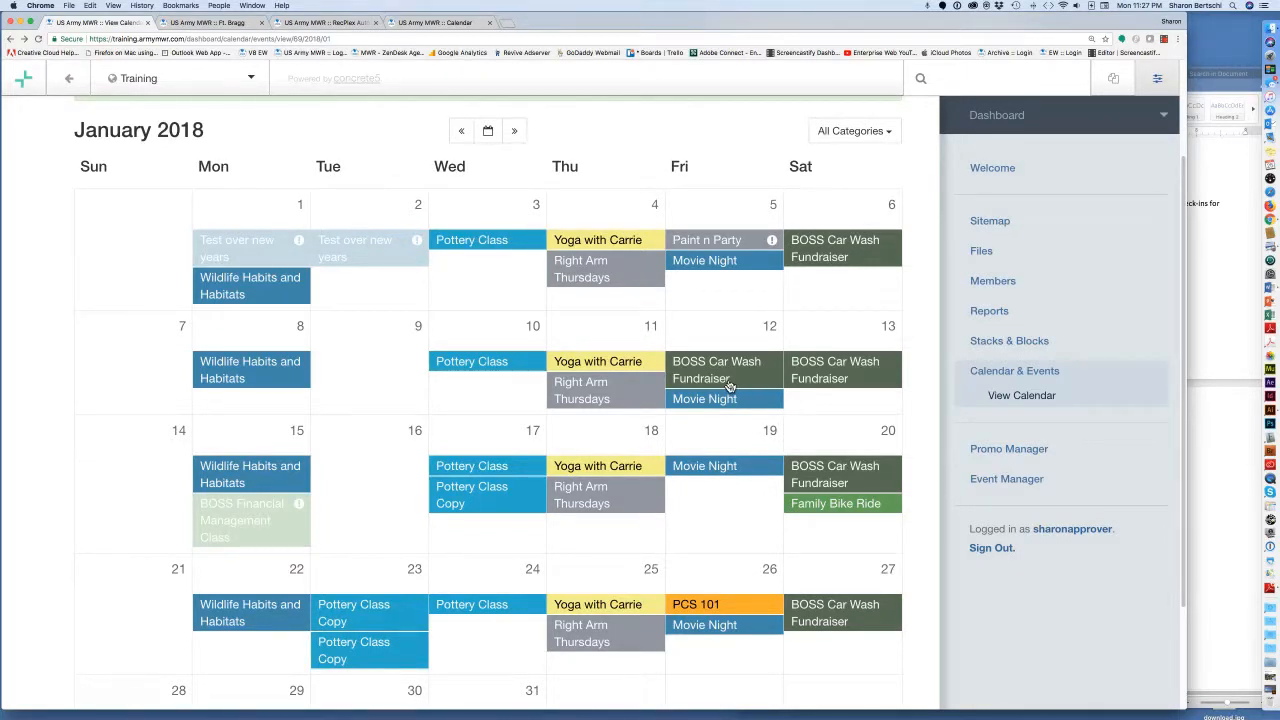
- Show December 2017 in the training calendar and duplicate the December 20 Pottery Class event to the Training calendar
left_click(463, 136)
left_click(462, 134)
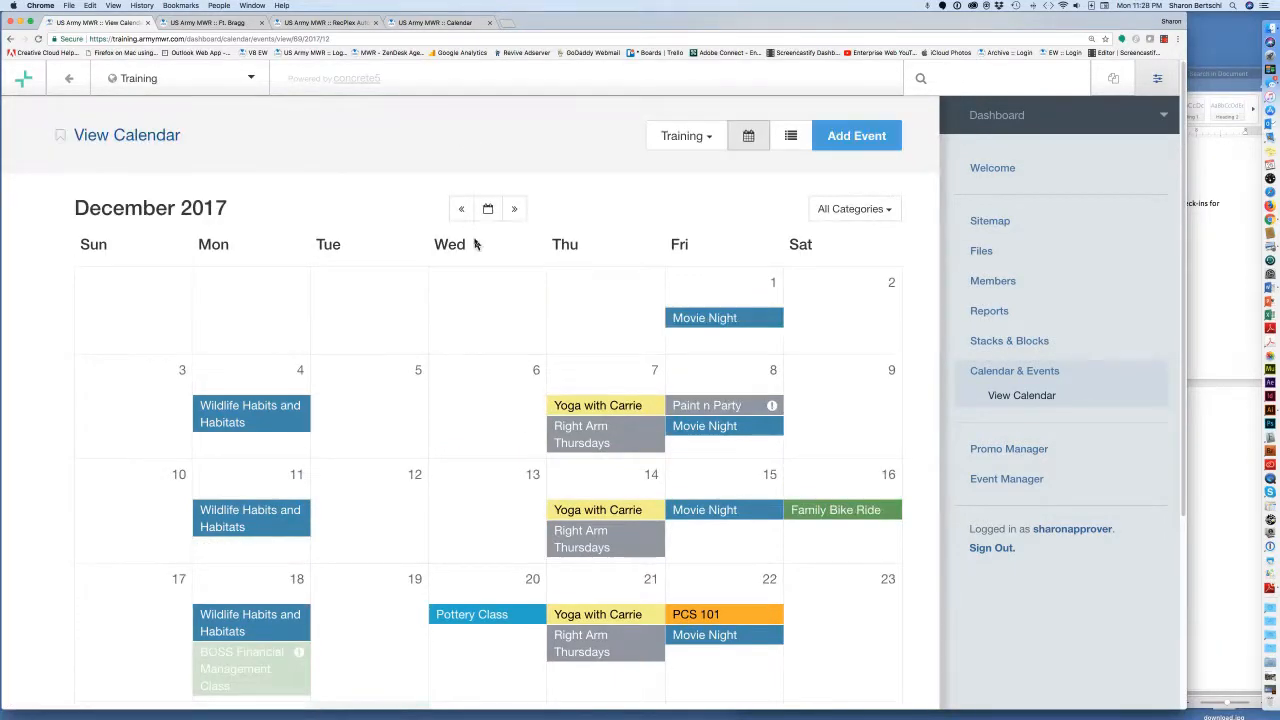
scroll(506, 342, "down", 1)
scroll(506, 342, "down", 1)
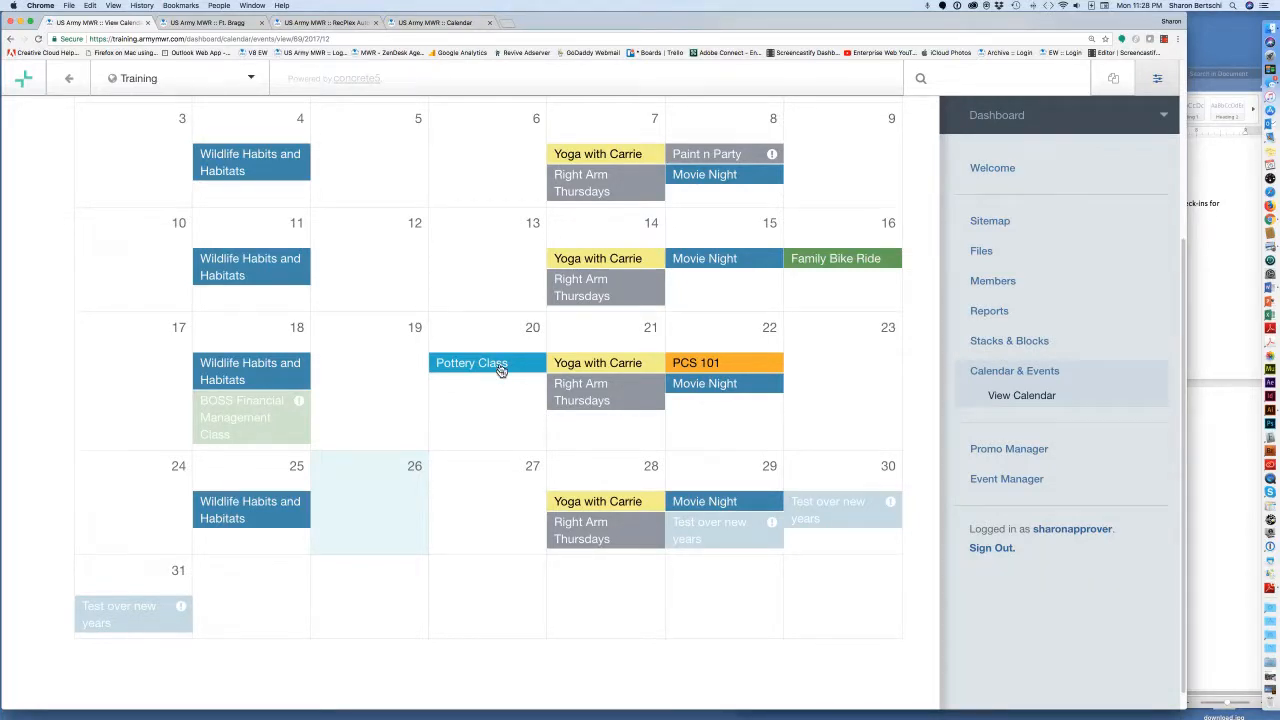
scroll(493, 367, "down", 1)
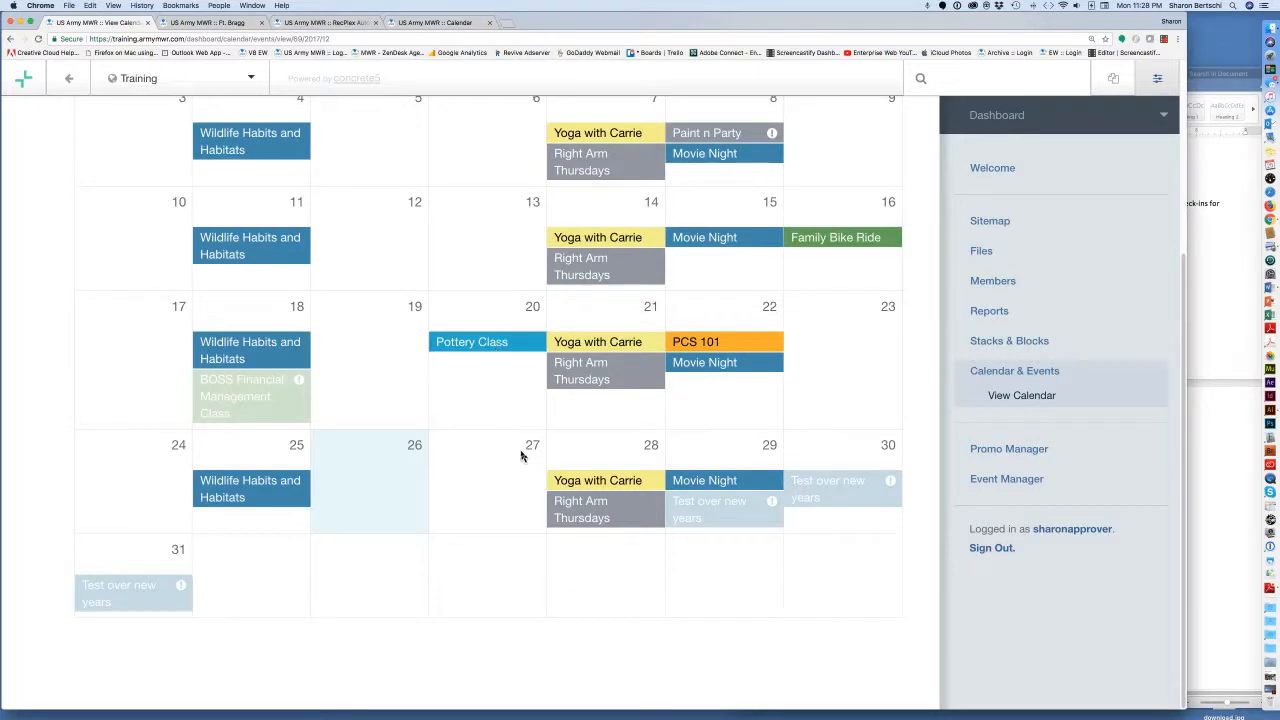
left_click(498, 346)
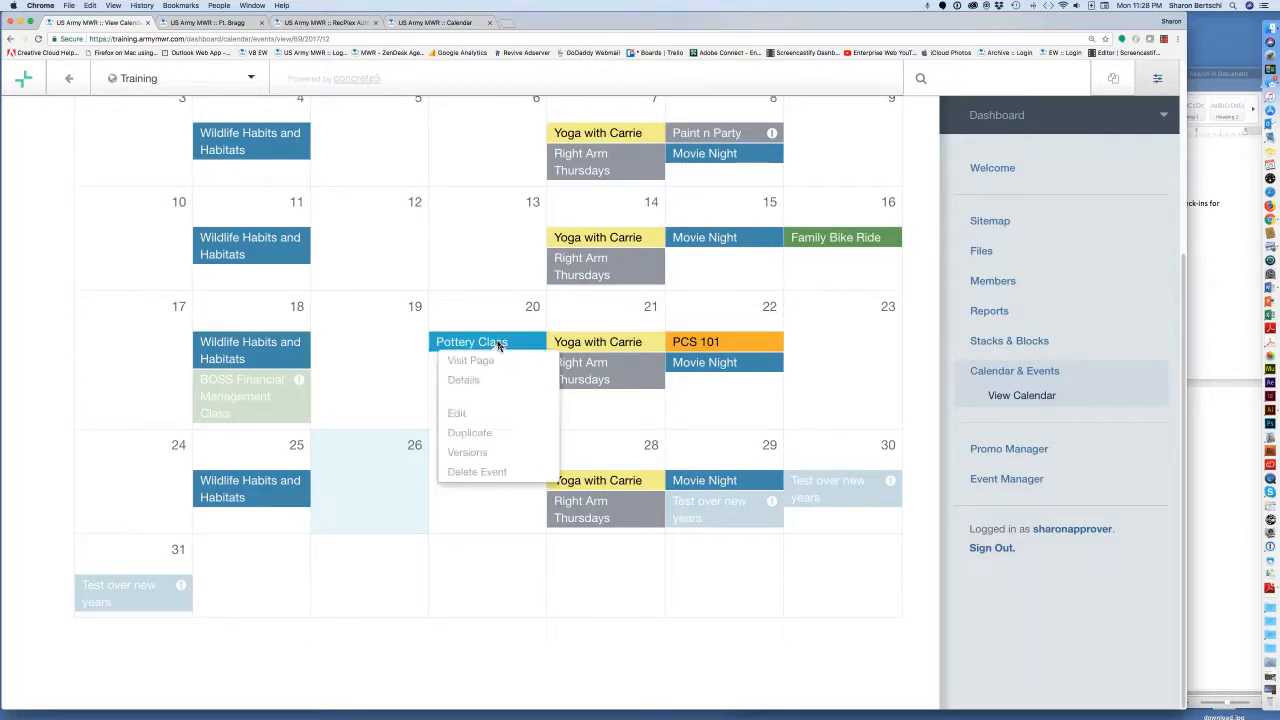
left_click(470, 433)
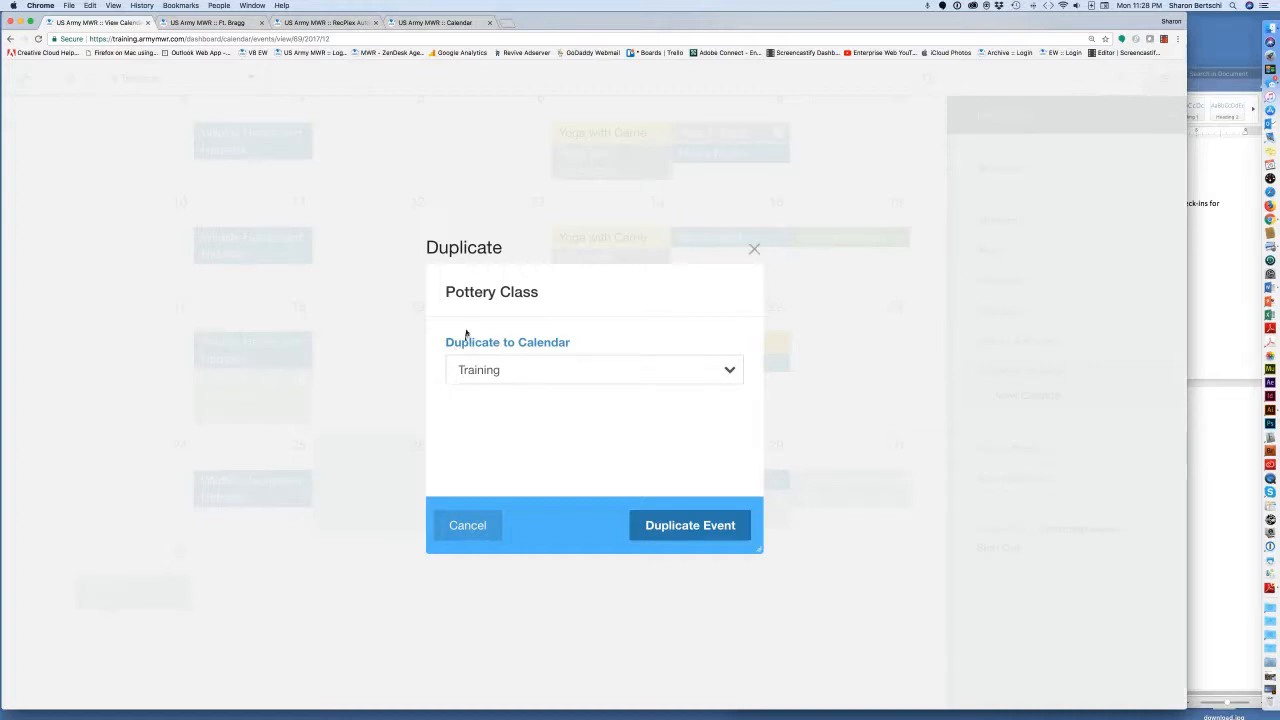
left_click(731, 372)
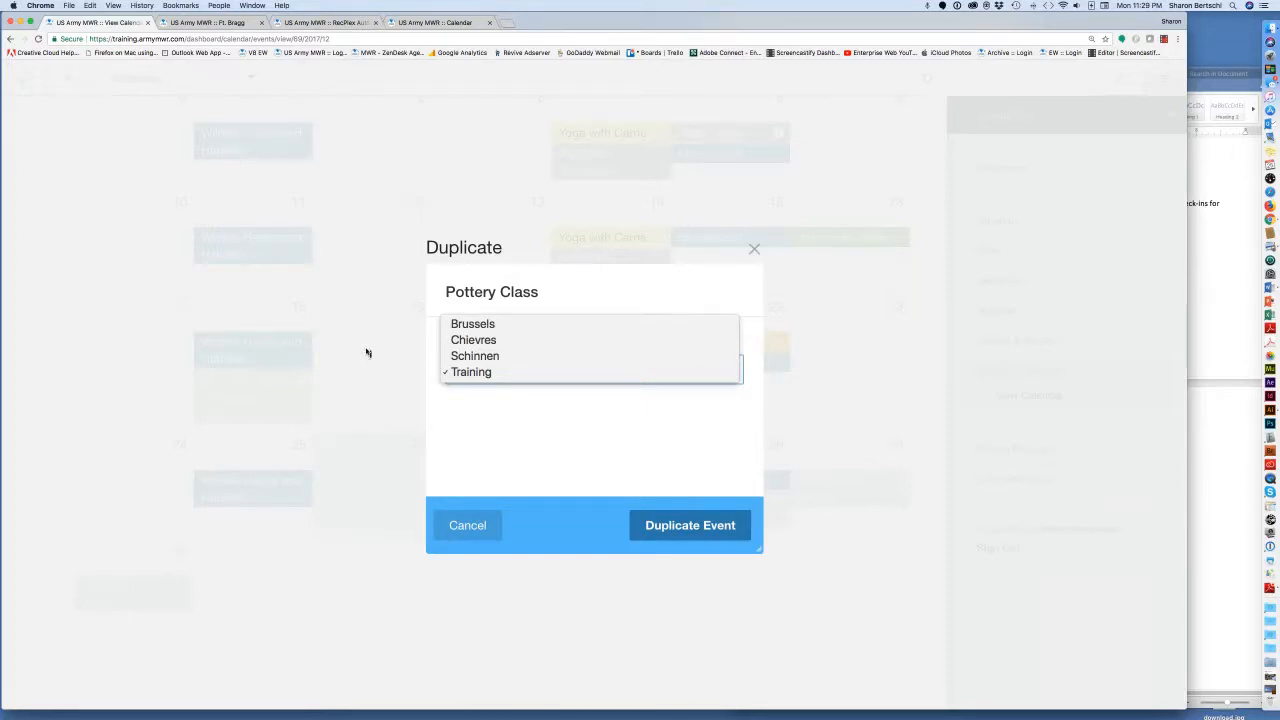
left_click(474, 372)
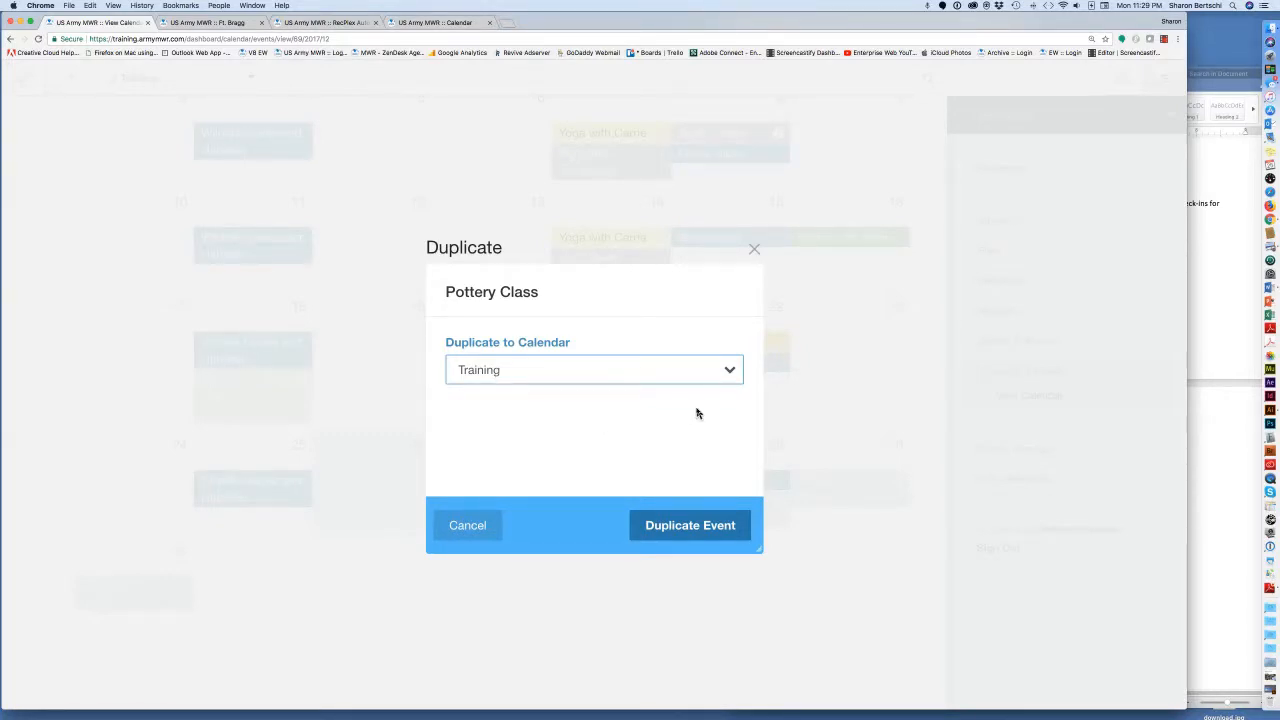
left_click(726, 372)
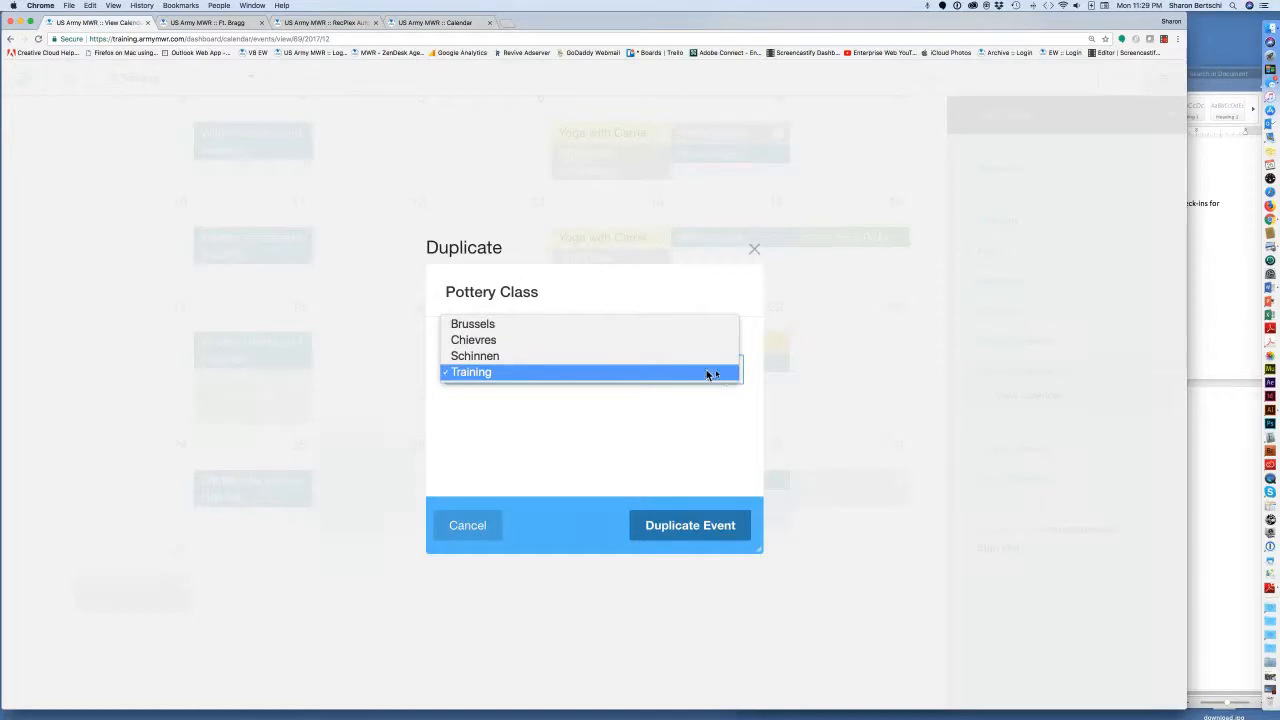
left_click(486, 375)
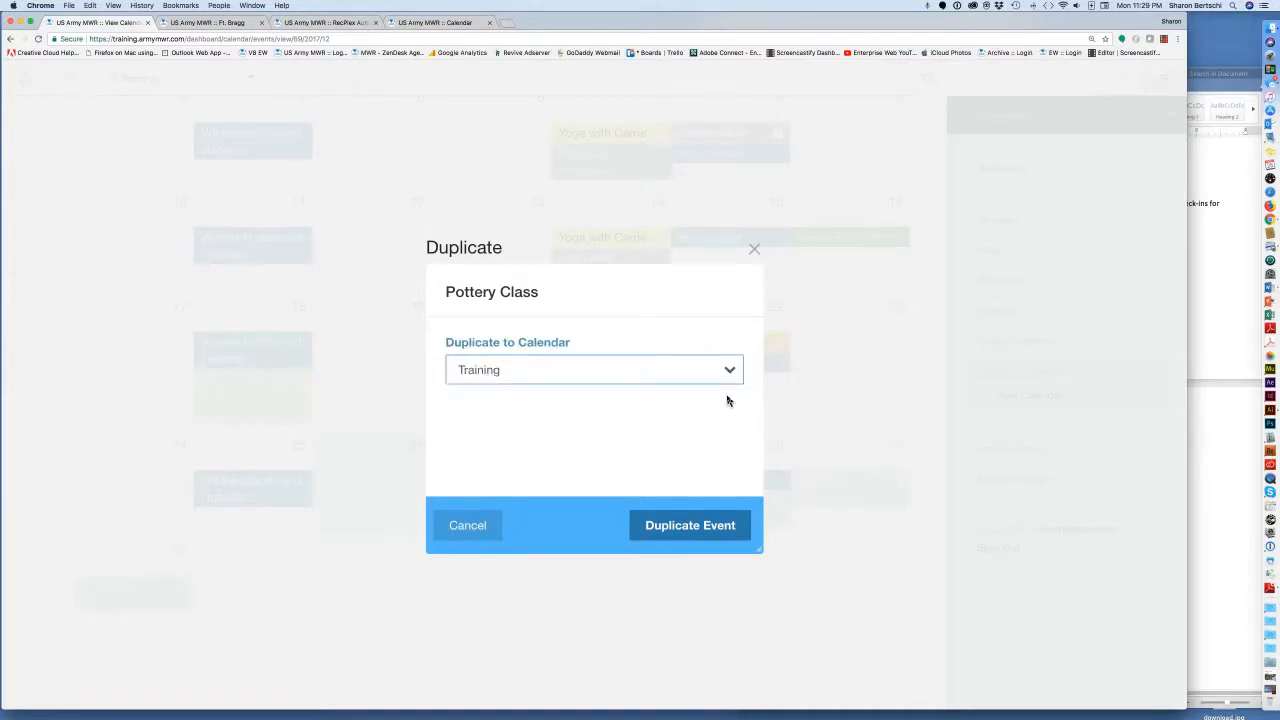
left_click(688, 527)
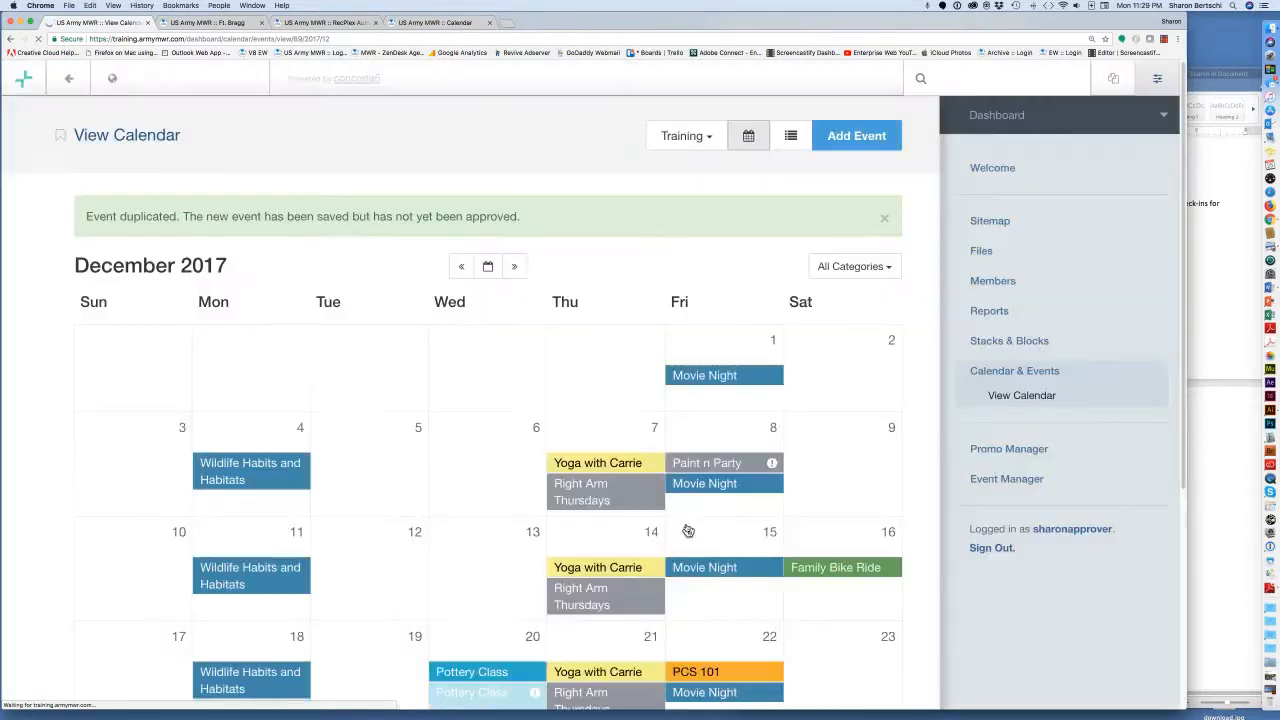
- Edit the duplicated pottery event on December 20 and shorten its name to "Pottery Class"
scroll(603, 588, "down", 5)
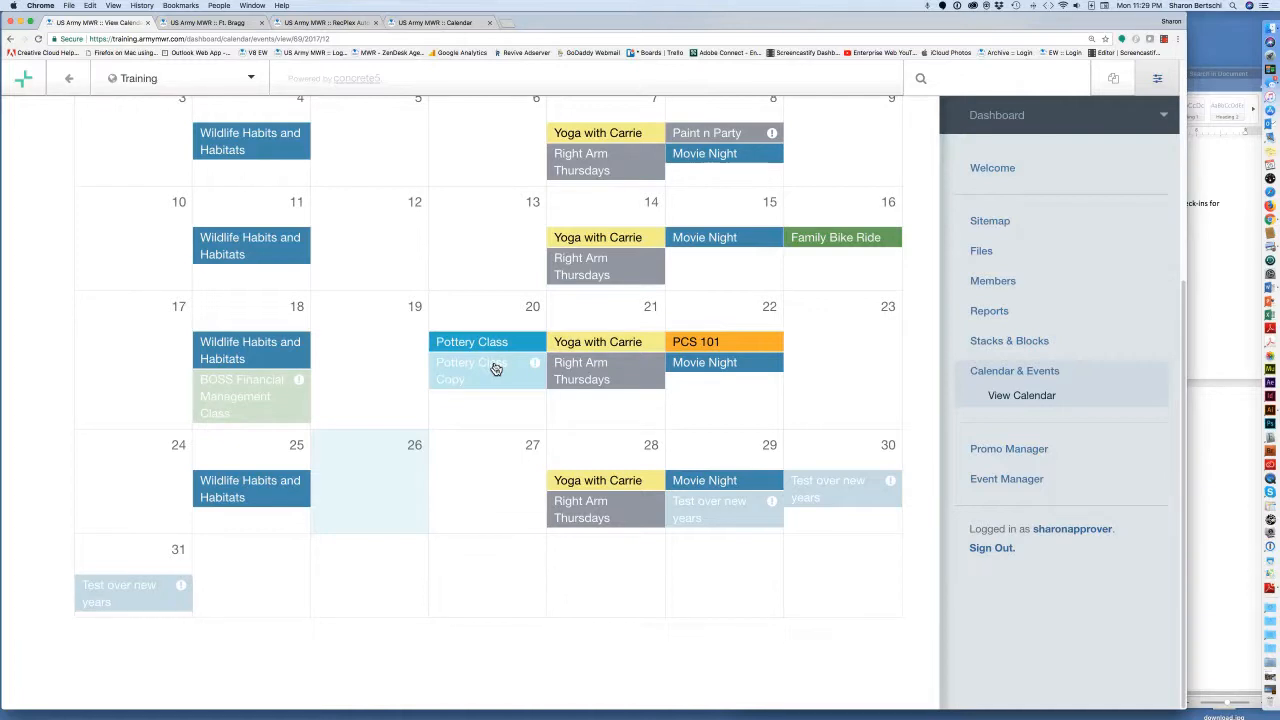
left_click(494, 368)
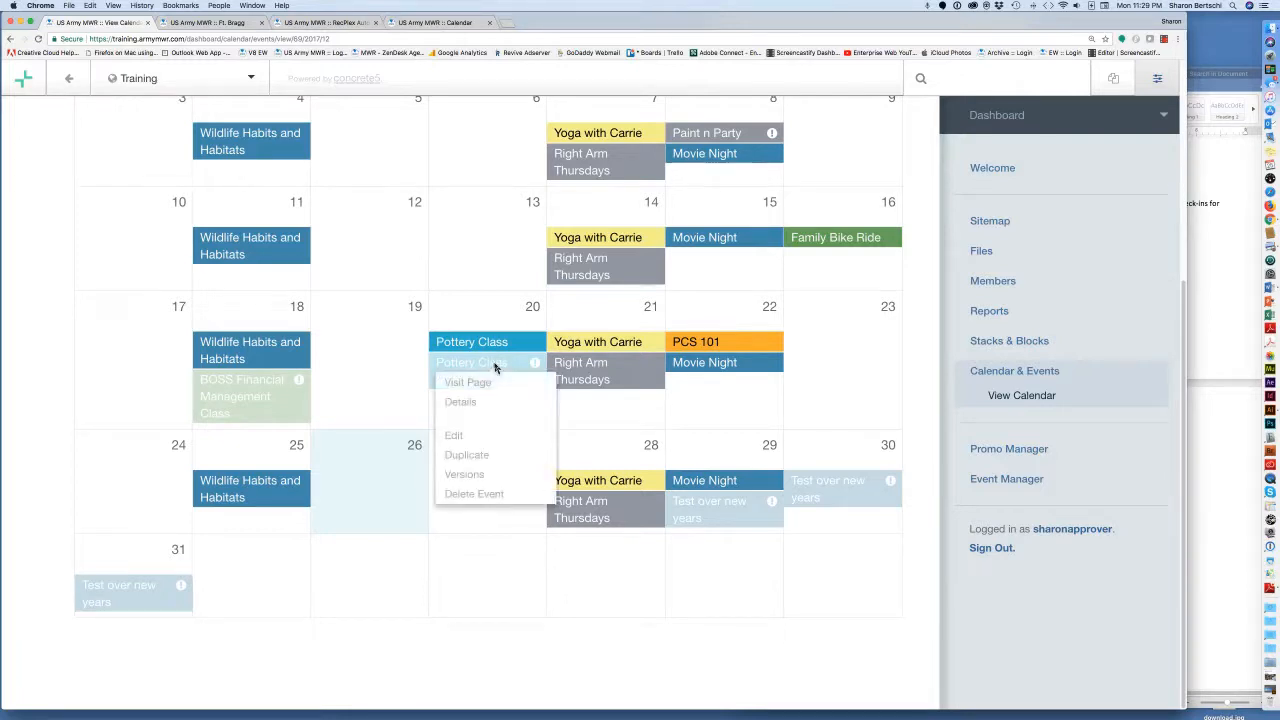
left_click(455, 437)
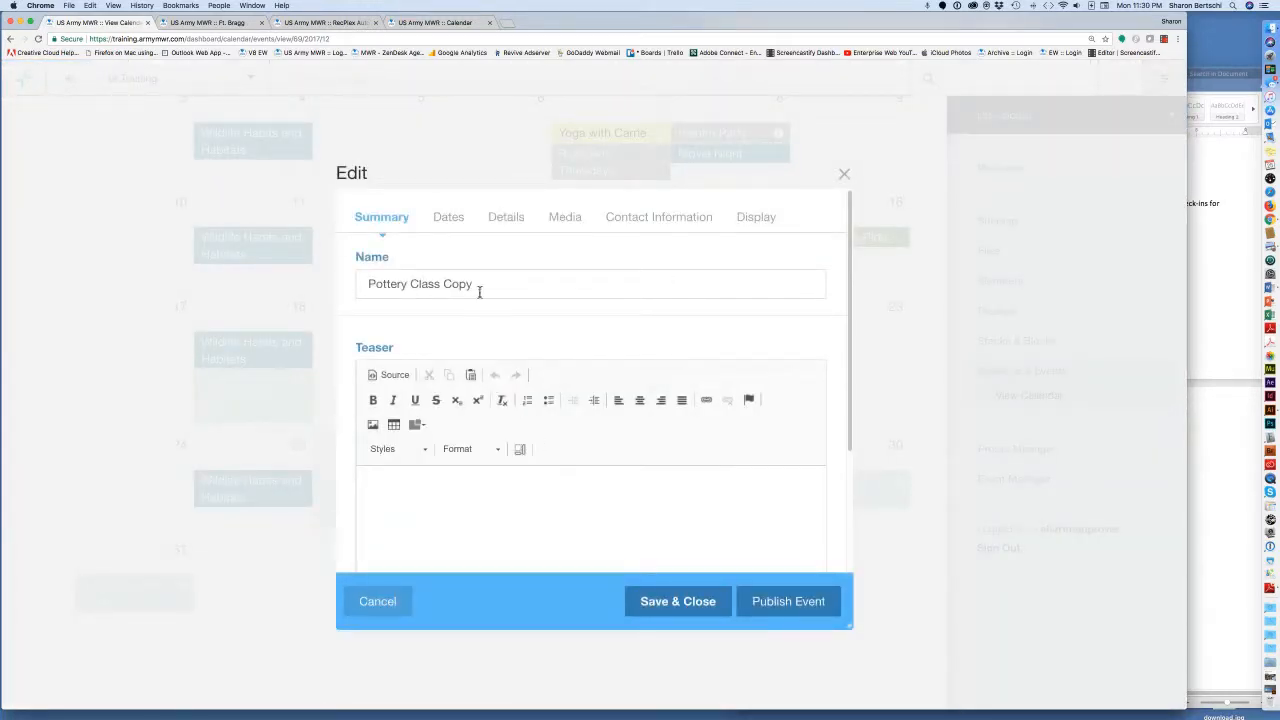
left_click_drag(474, 284, 440, 284)
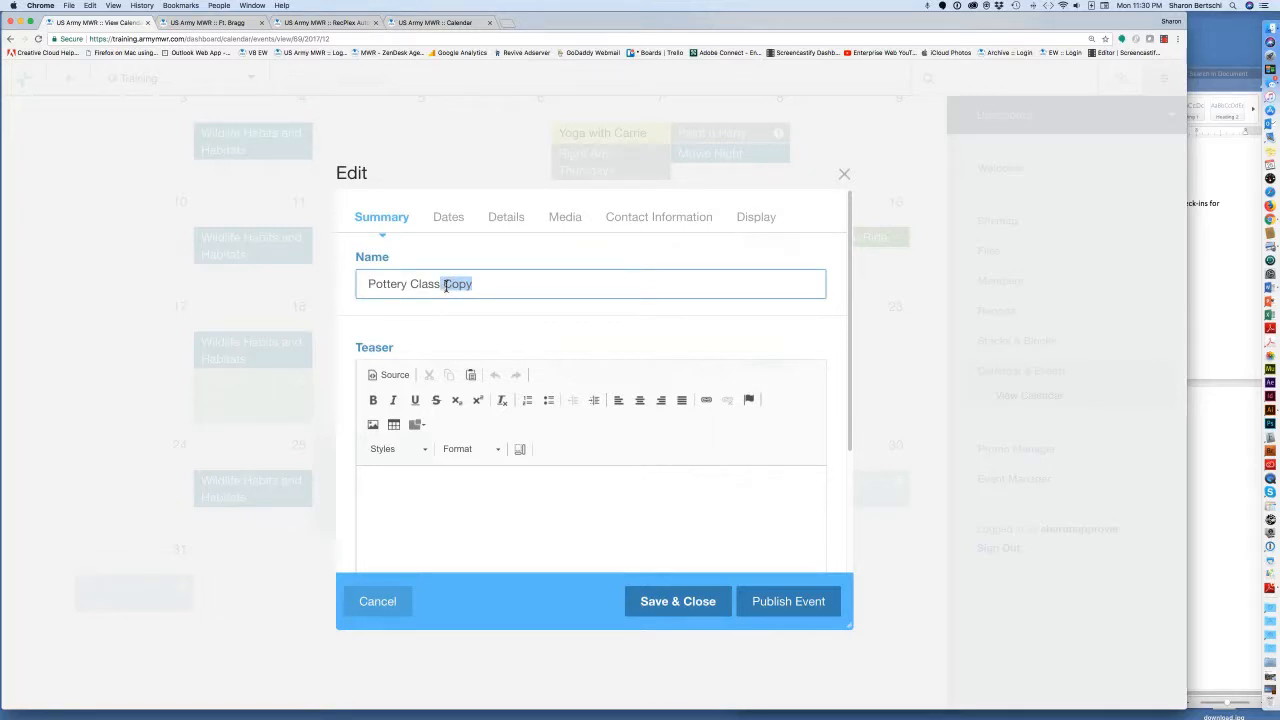
key("BackSpace")
- Set the duplicated event's date to 12/27/17, check its image, and publish the event
left_click(462, 222)
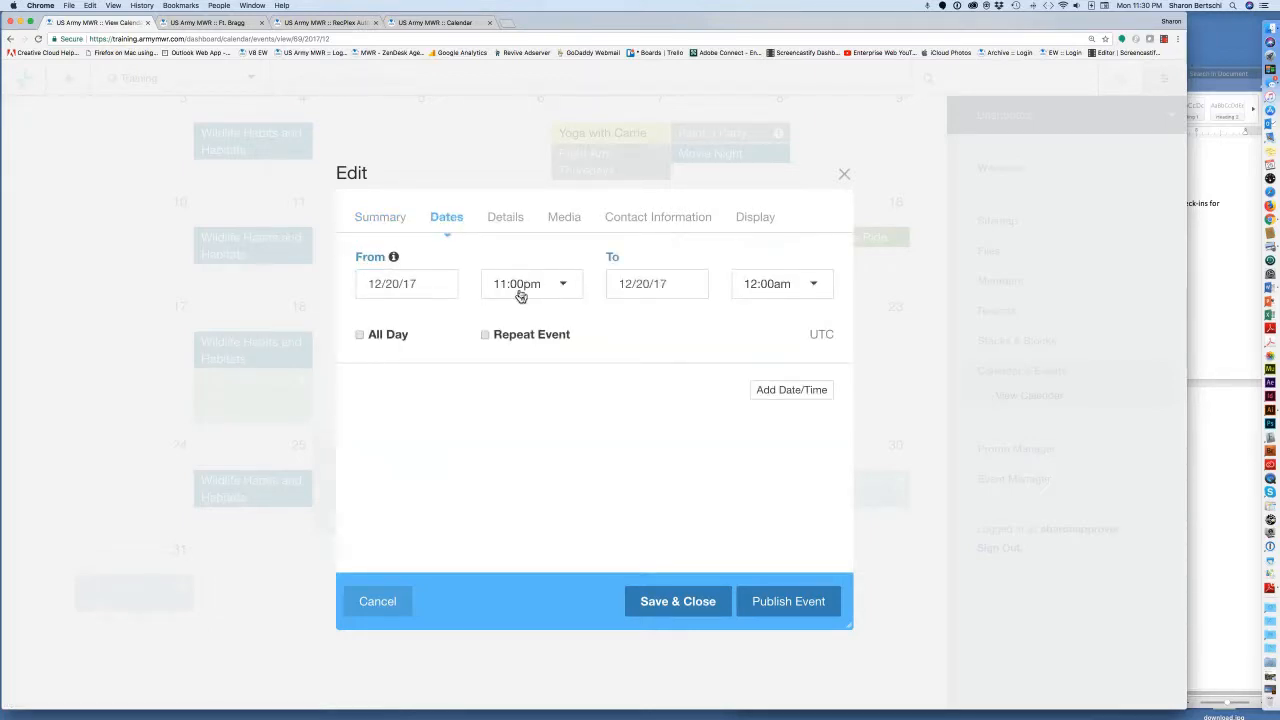
left_click(392, 284)
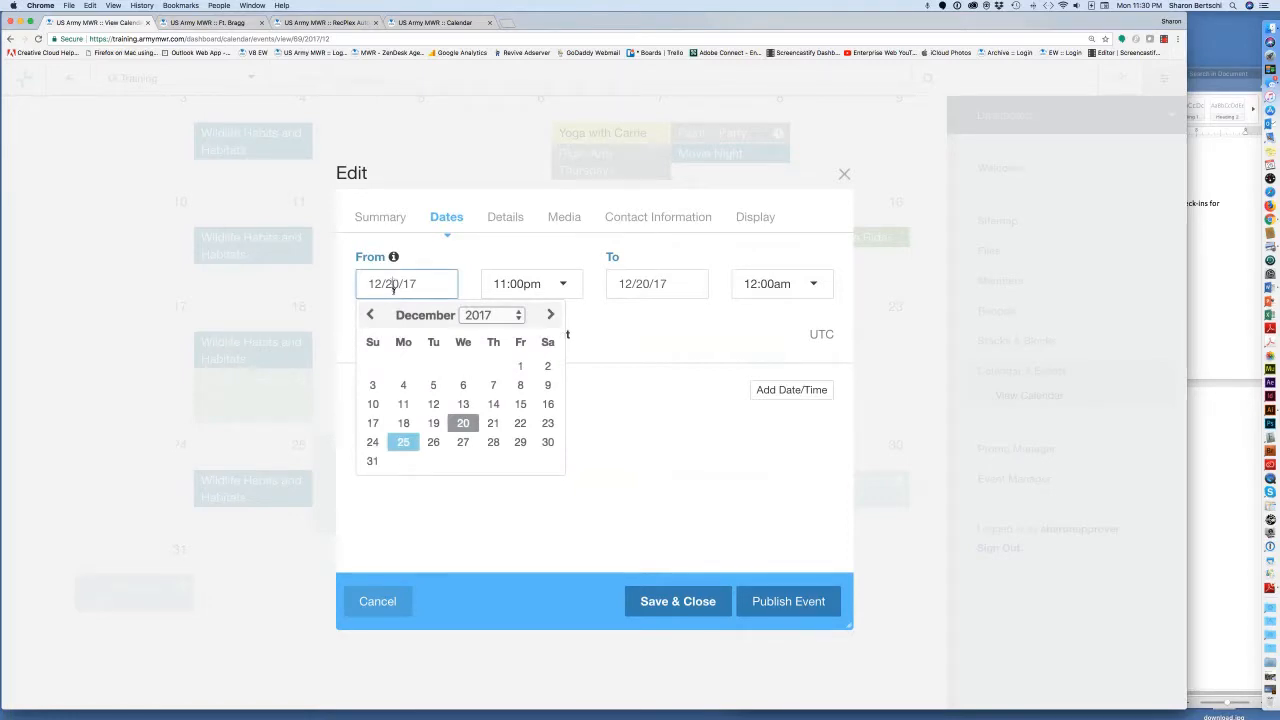
left_click(463, 443)
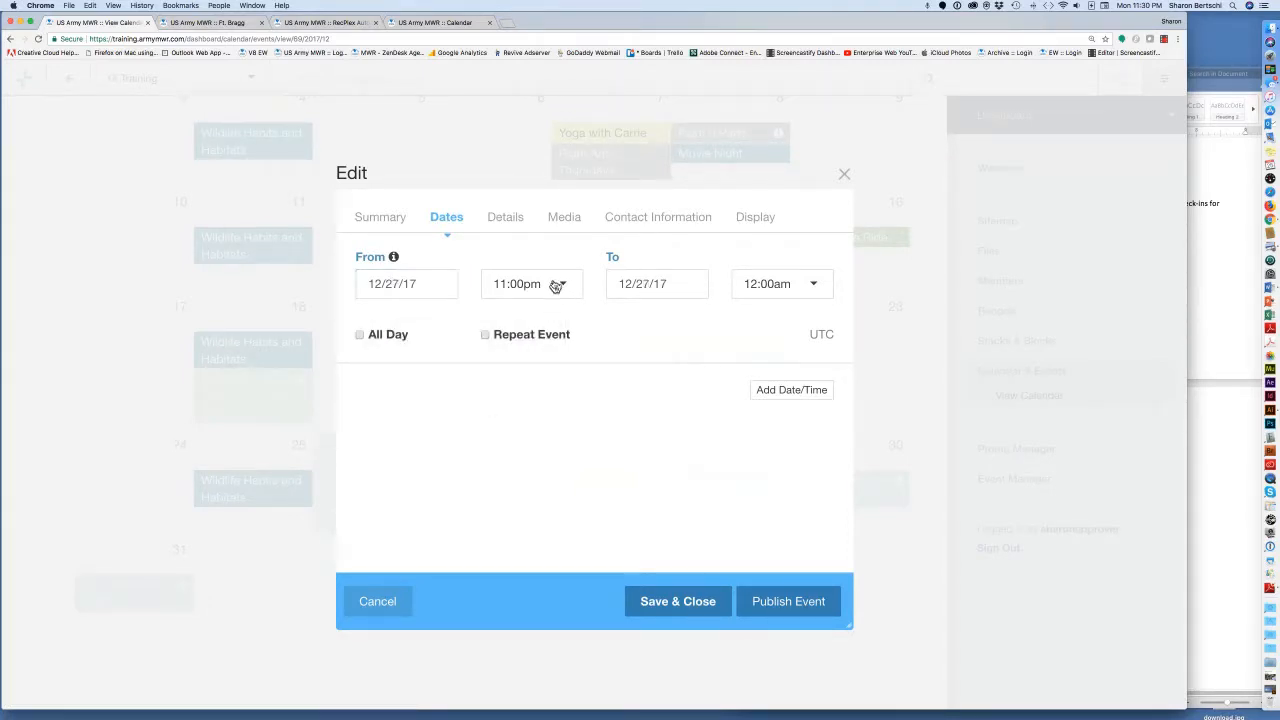
left_click(566, 219)
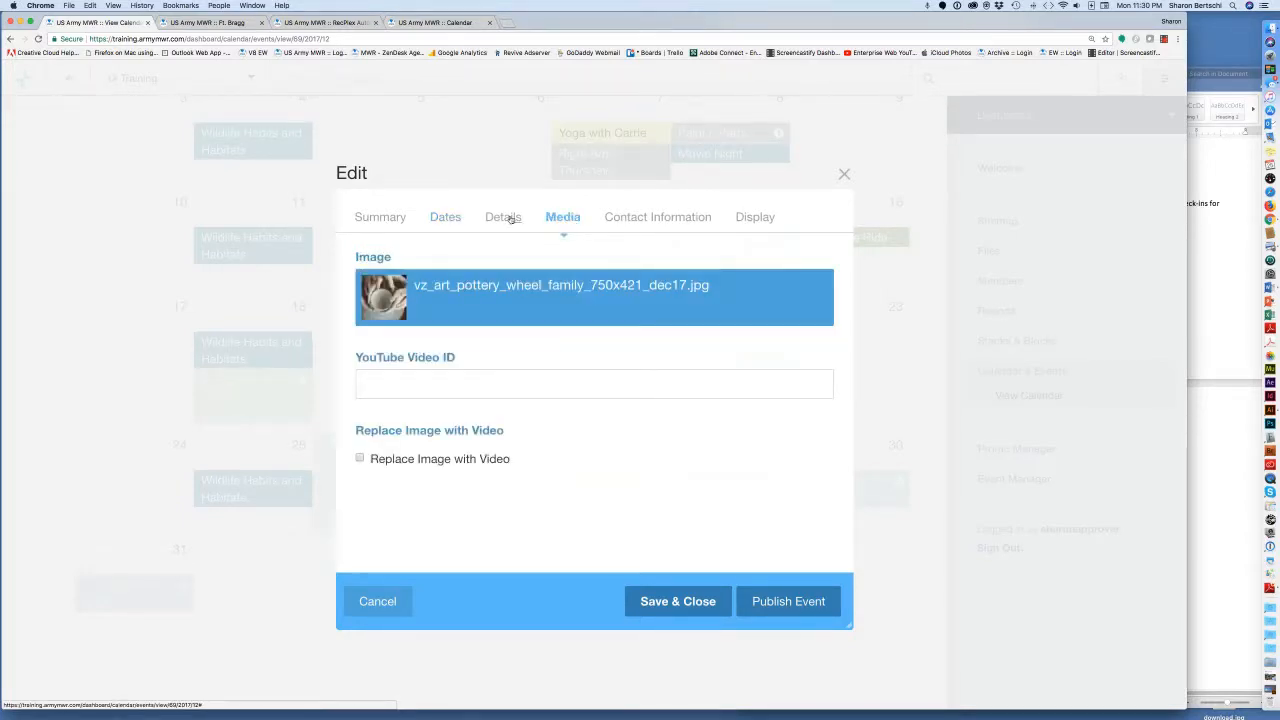
left_click(784, 604)
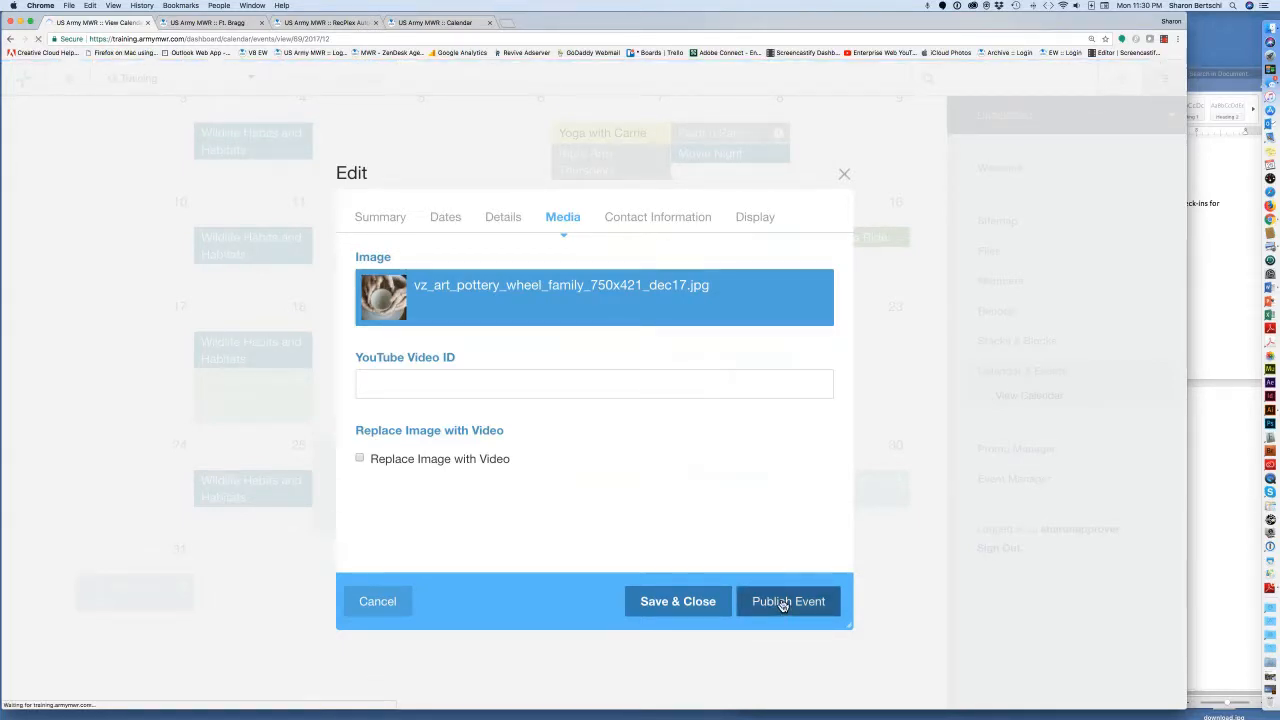
scroll(700, 620, "down", 5)
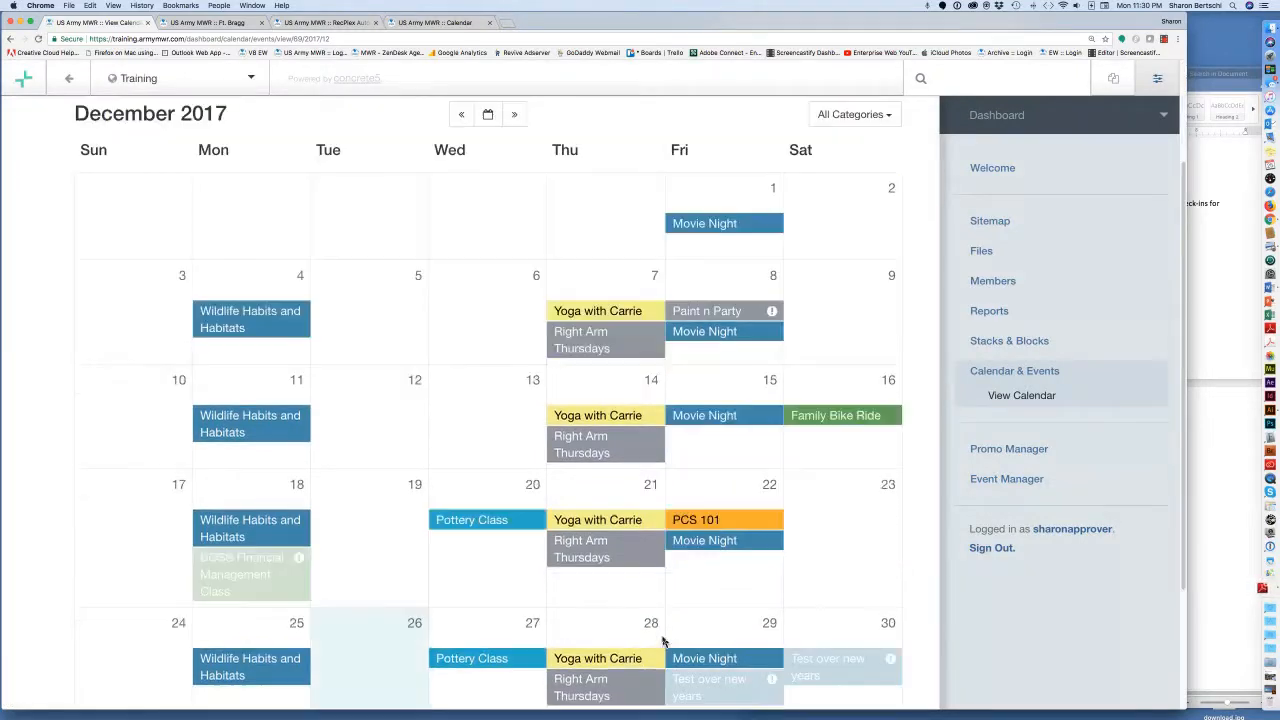
scroll(662, 641, "down", 2)
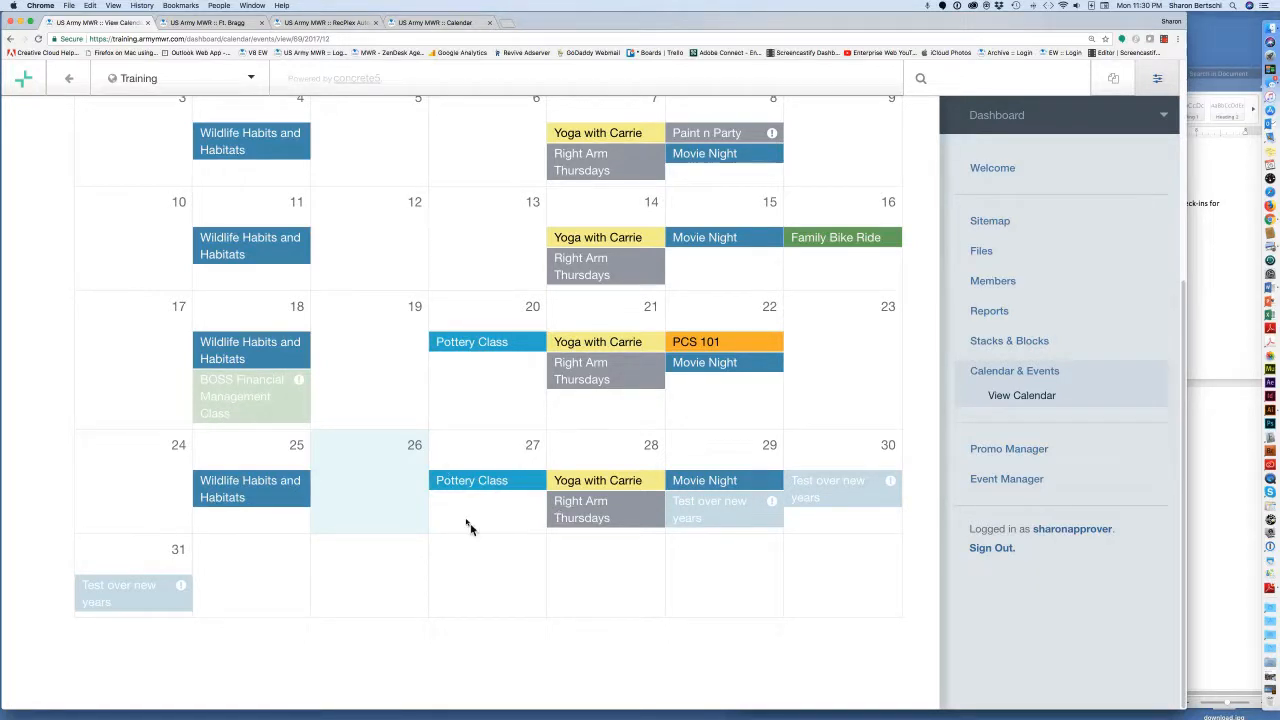
scroll(475, 463, "up", 4)
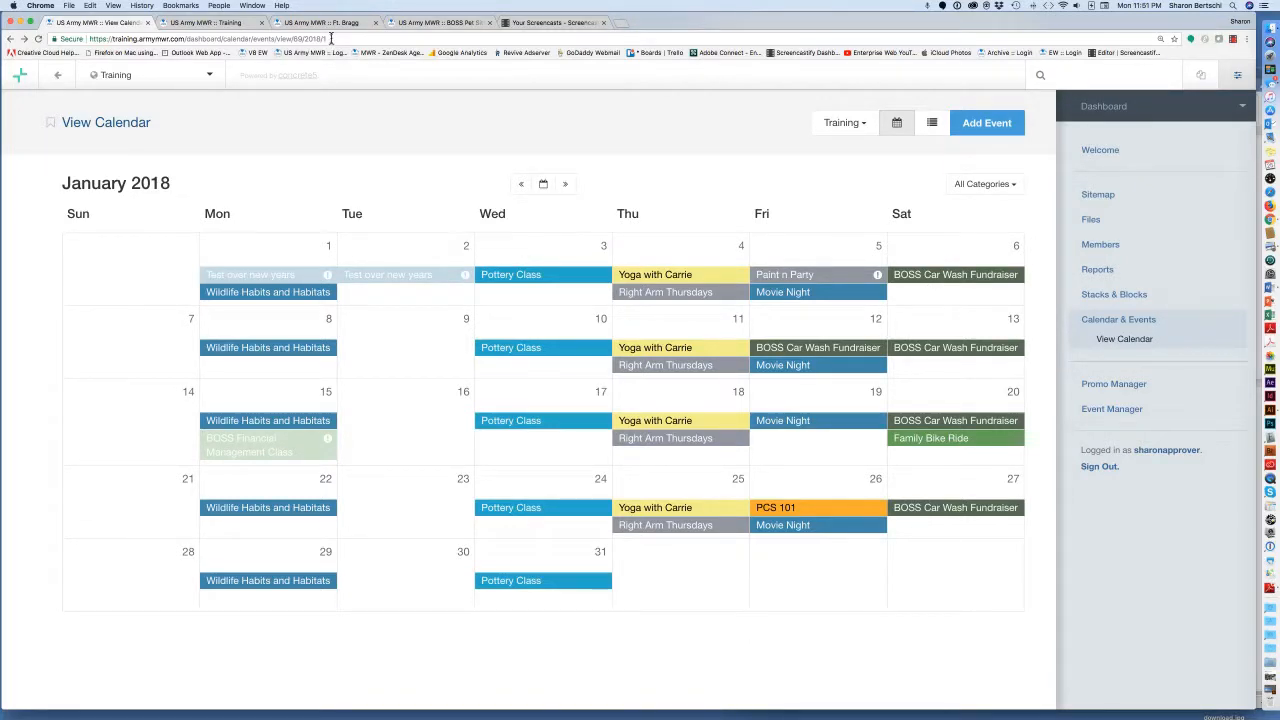
- Open the training.armymwr.com home page and examine its event and promo listings, comparing them with the BOSS Pet Sitting Services promo page
left_click_drag(332, 37, 188, 37)
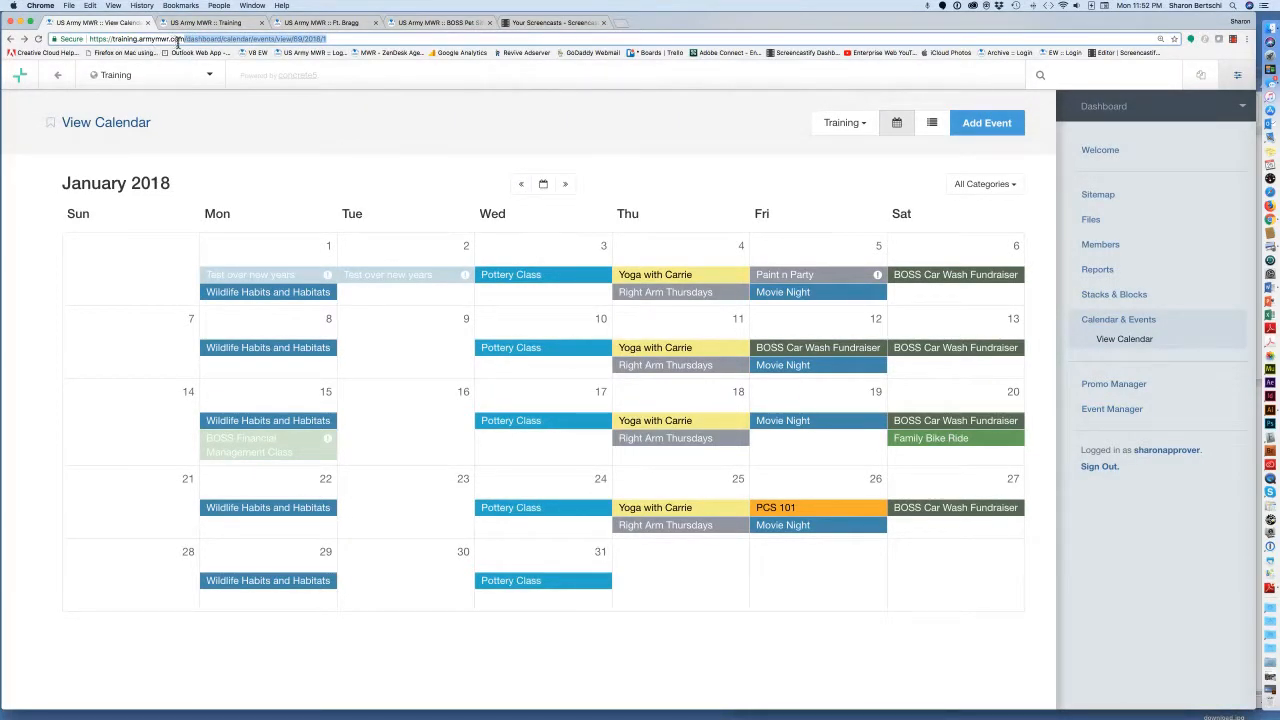
key("BackSpace")
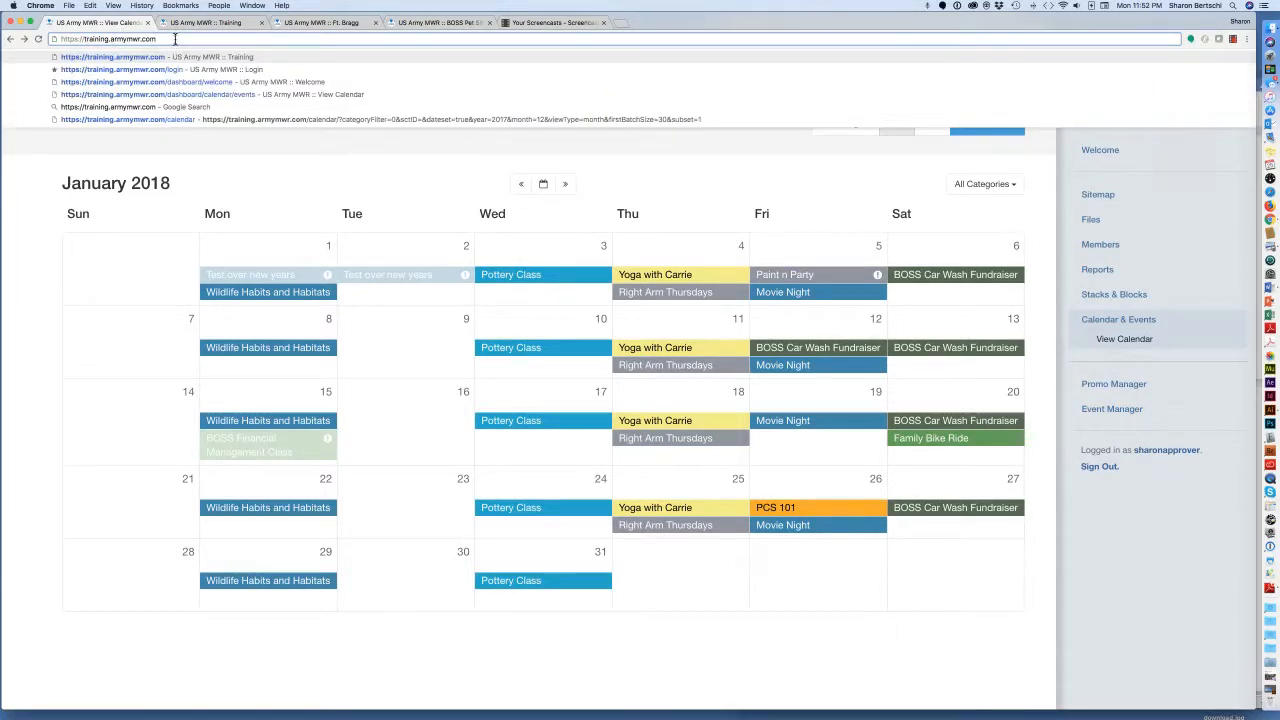
key("Return")
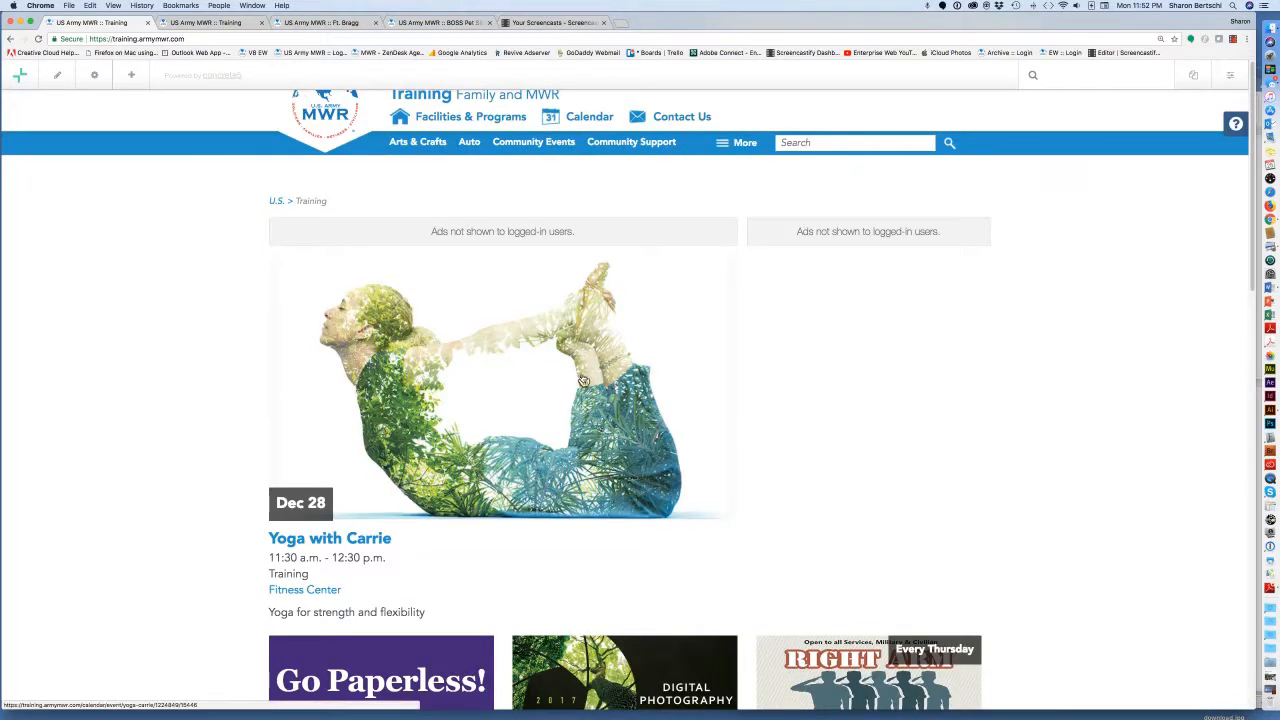
scroll(683, 546, "down", 3)
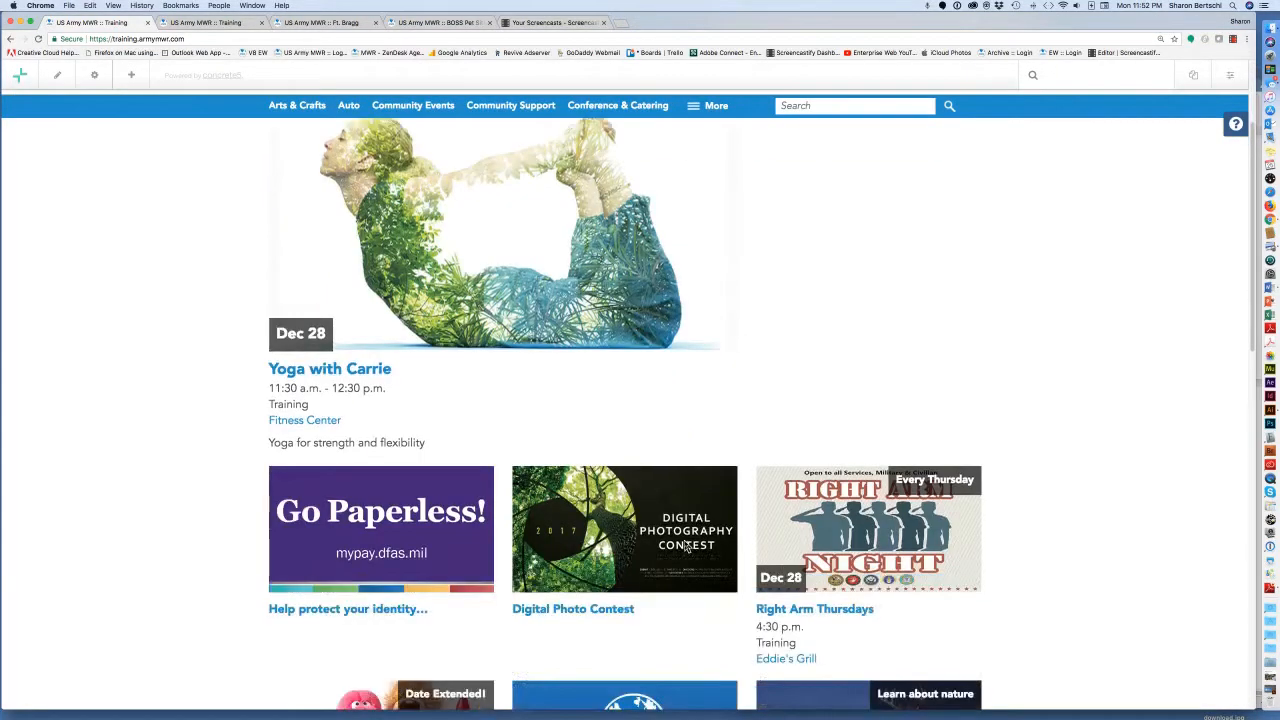
scroll(686, 546, "down", 7)
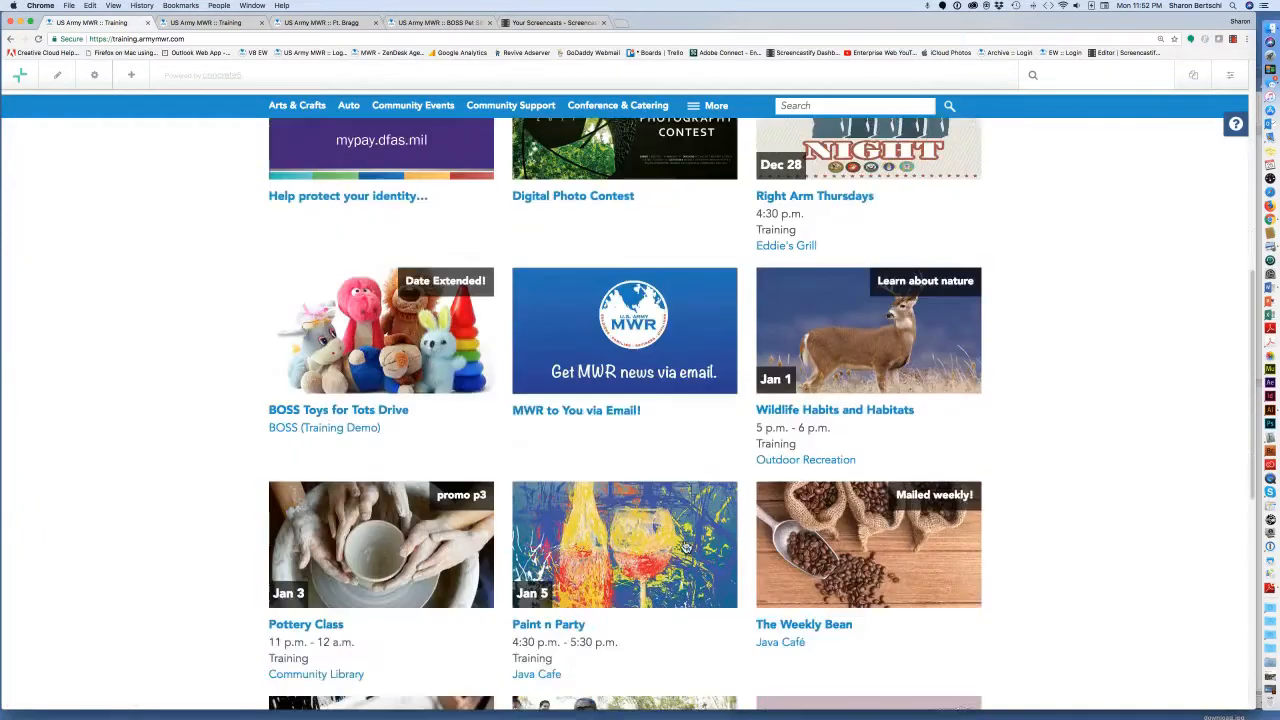
scroll(686, 546, "down", 5)
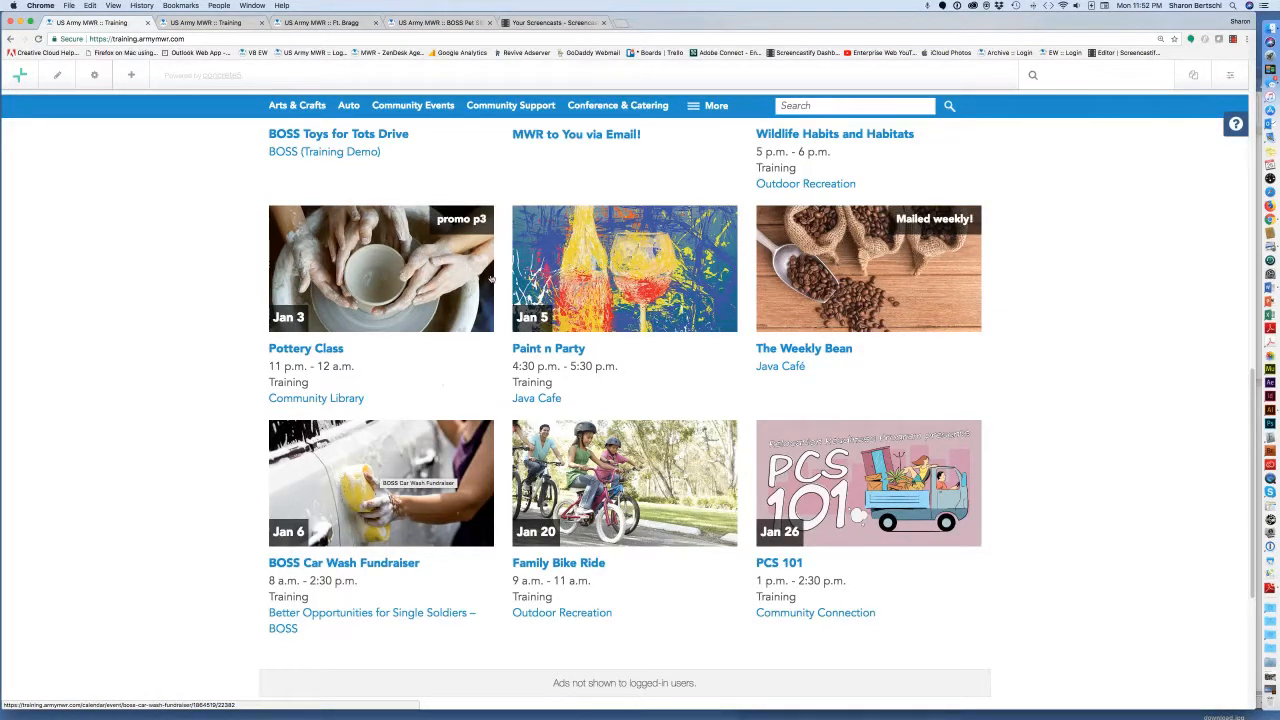
left_click(468, 23)
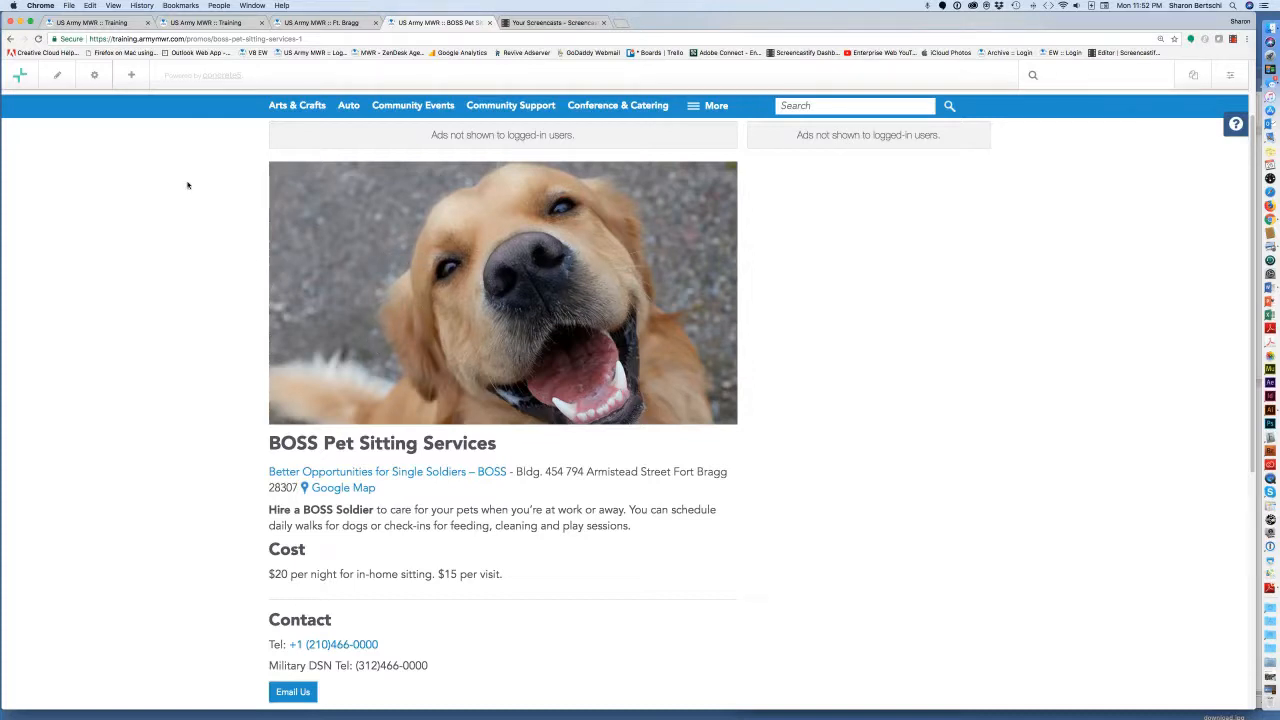
left_click(118, 24)
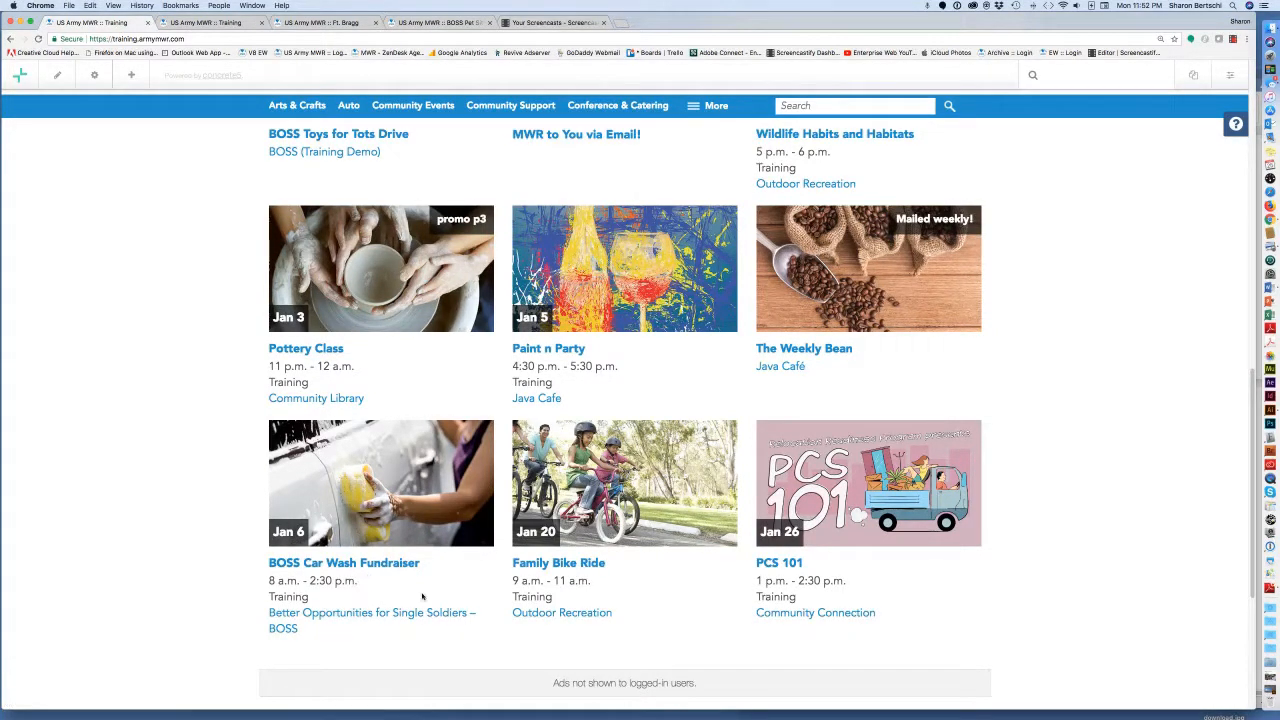
- Examine the full grid of featured events and promos on the Training home page
key("super+minus")
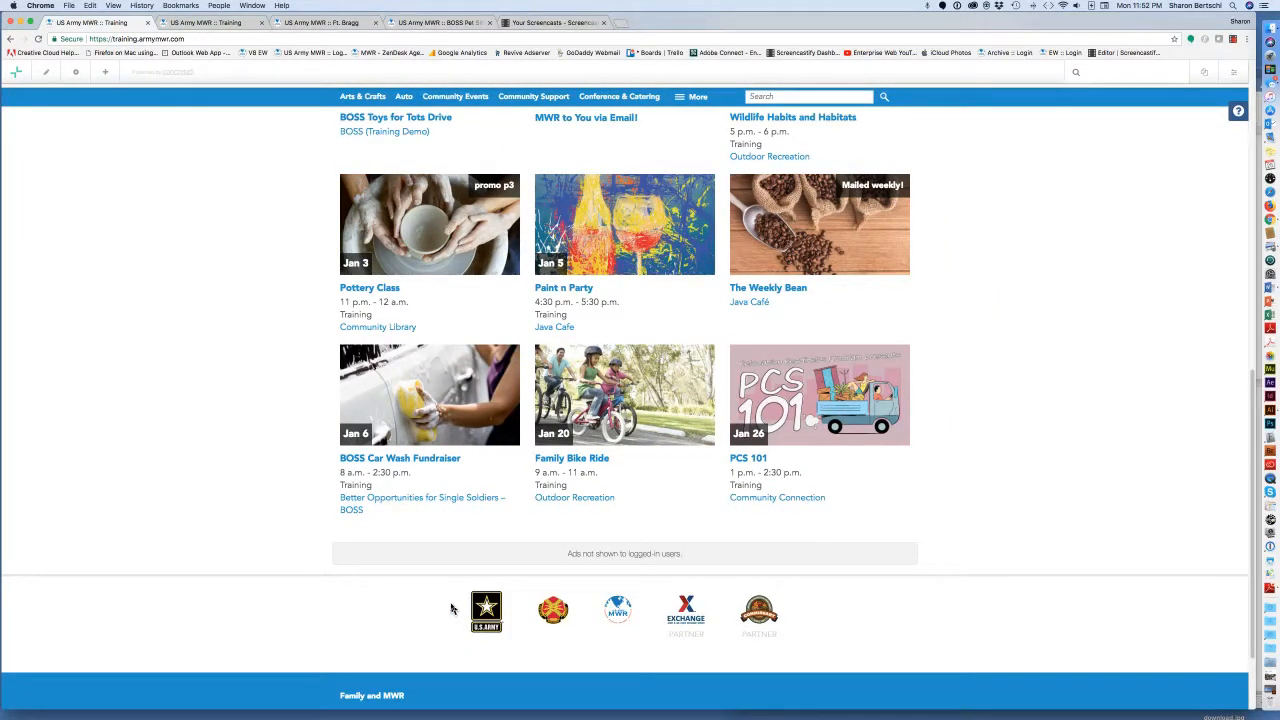
key("super+minus")
scroll(451, 608, "up", 5)
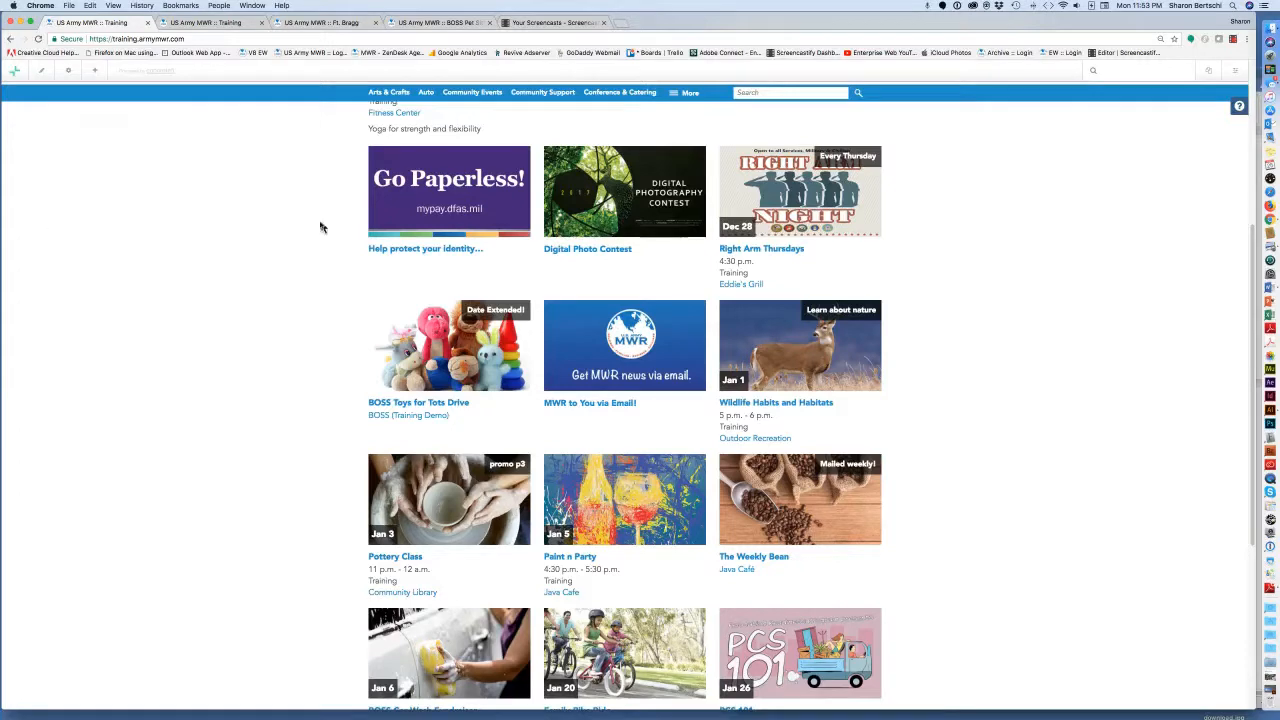
scroll(580, 240, "up", 3)
scroll(584, 240, "down", 4)
scroll(584, 240, "up", 1)
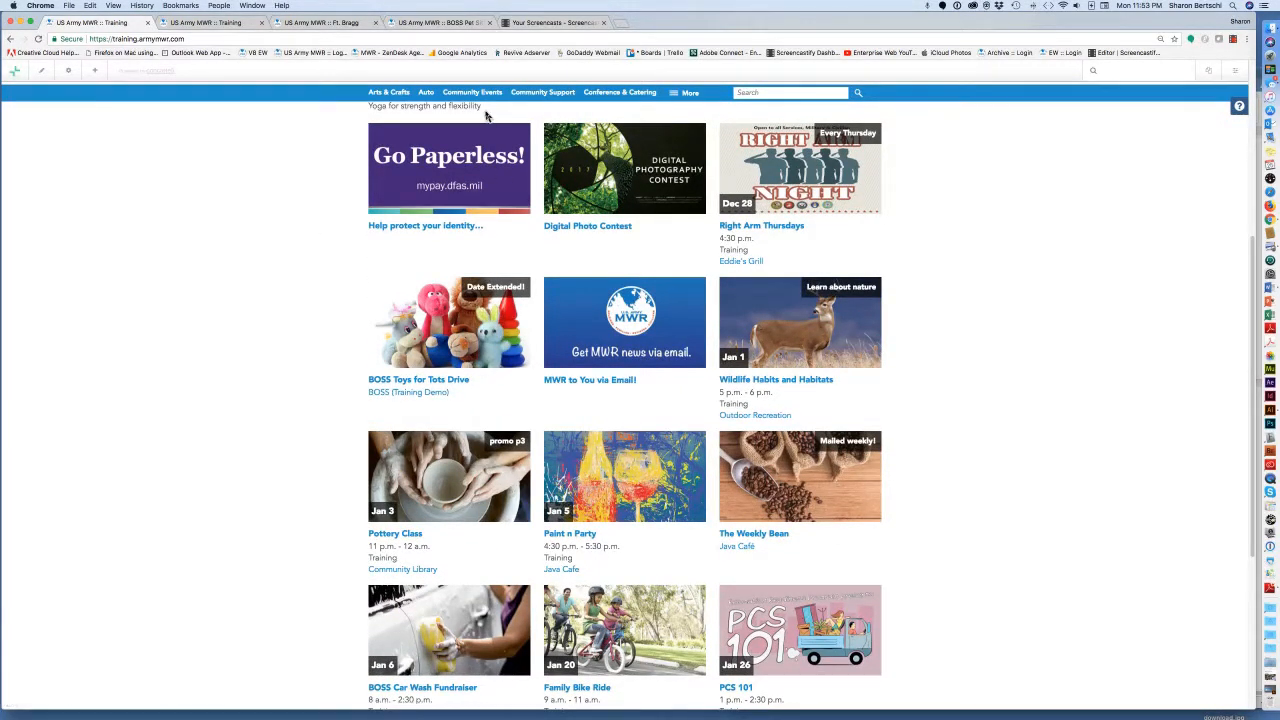
scroll(486, 115, "up", 1)
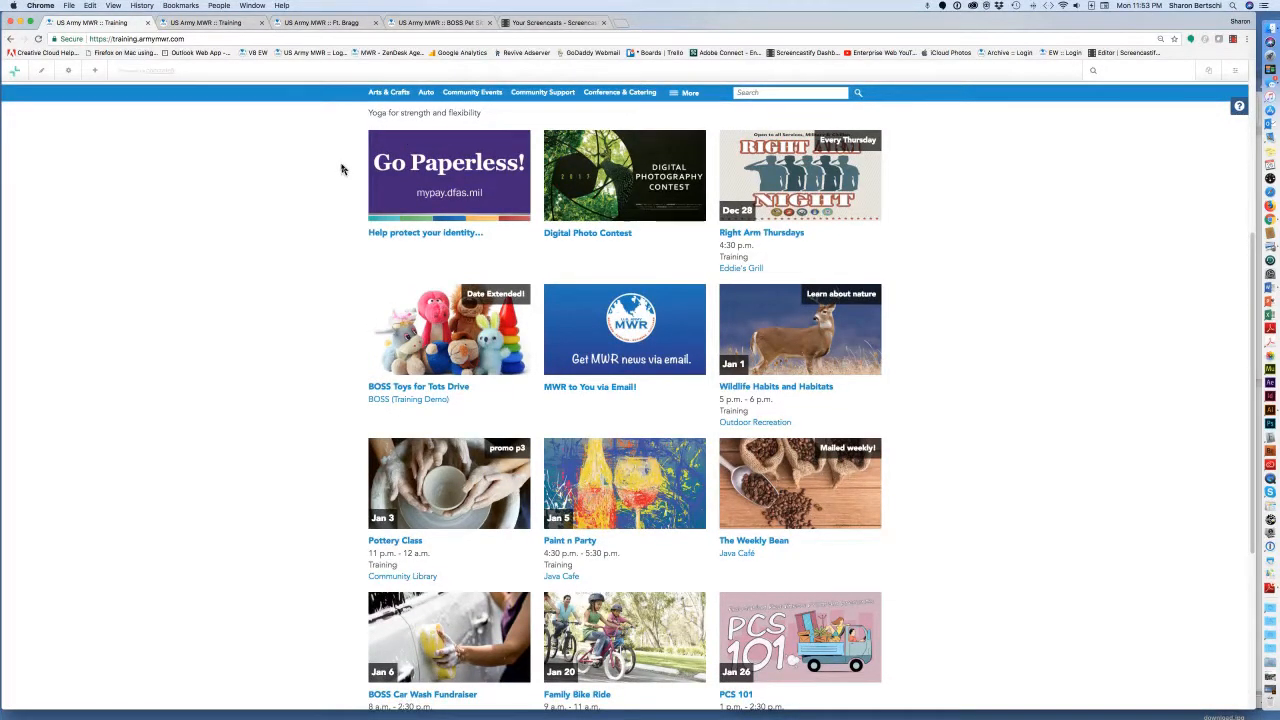
key("super+equal")
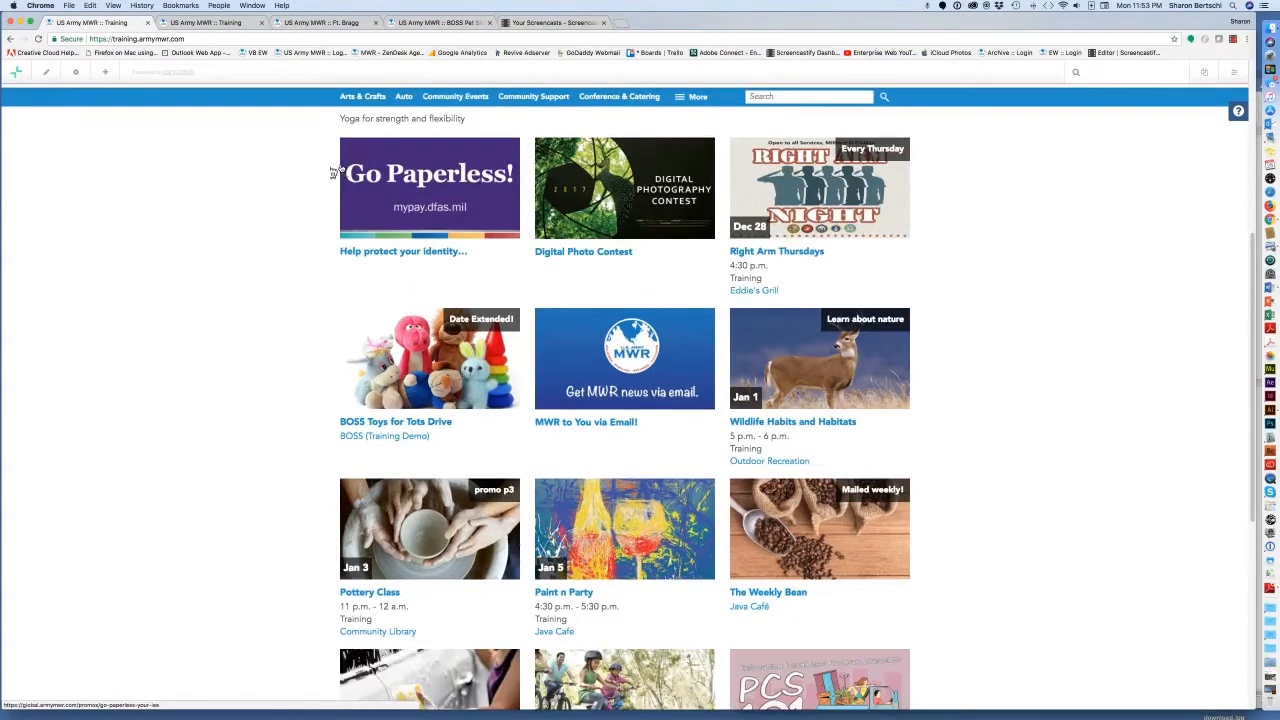
- Put the Training home page into edit mode and open its Featured Events block for editing
left_click(48, 77)
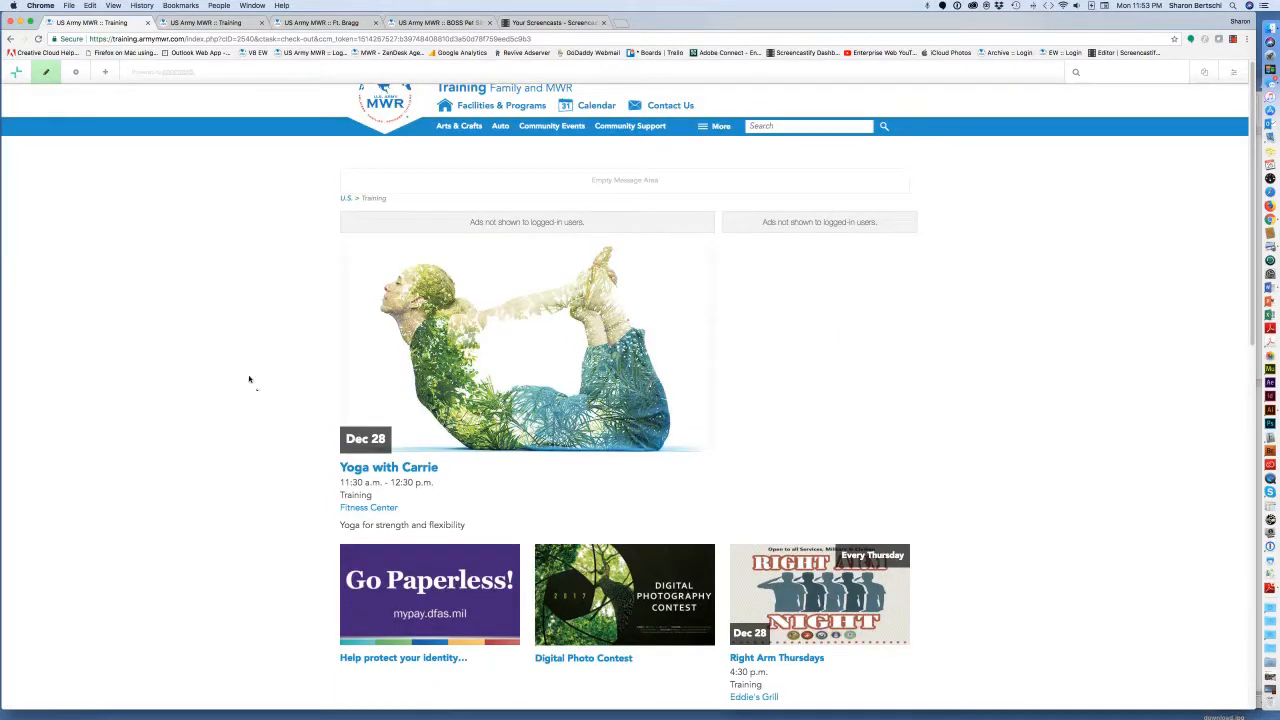
scroll(354, 518, "down", 5)
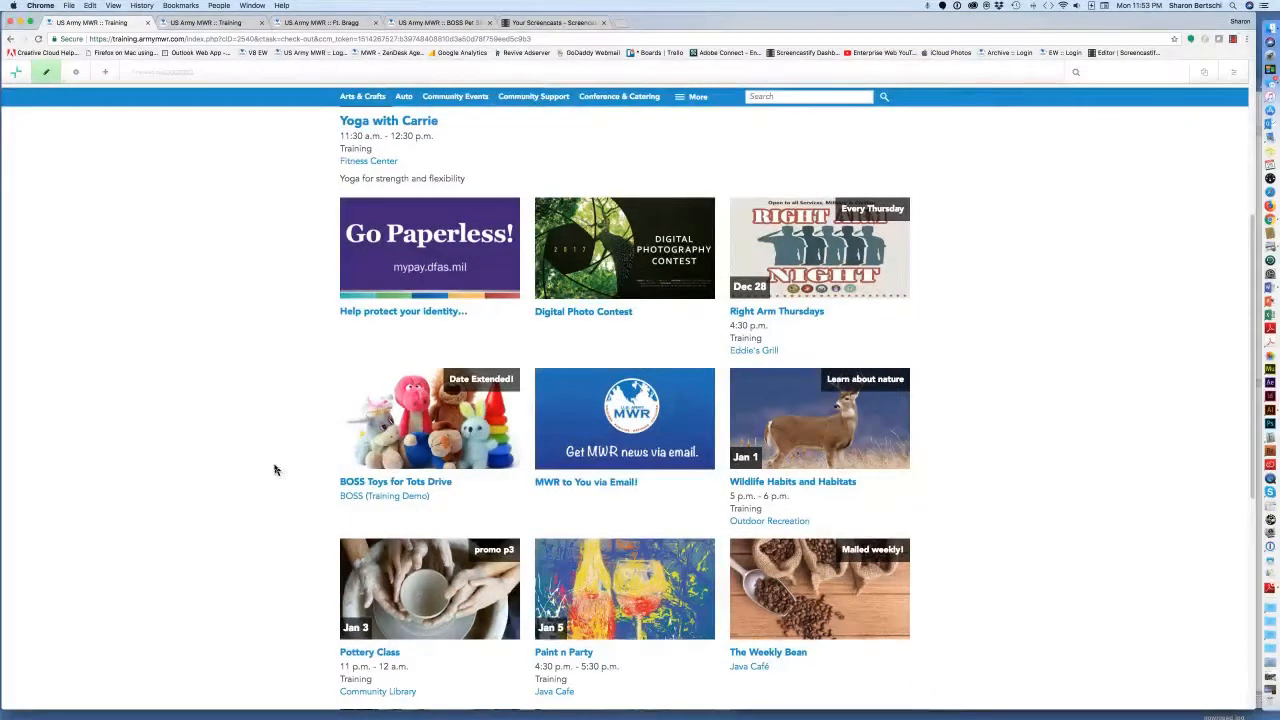
scroll(275, 468, "down", 3)
scroll(275, 469, "down", 1)
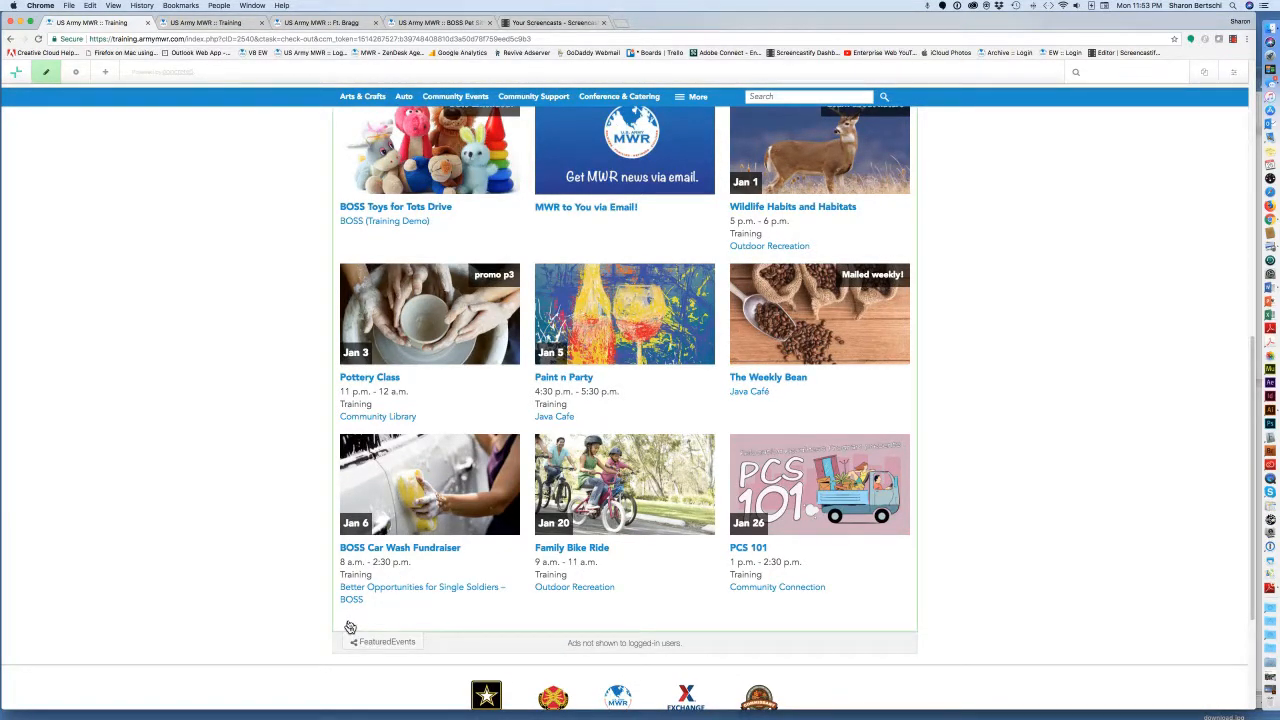
left_click(474, 567)
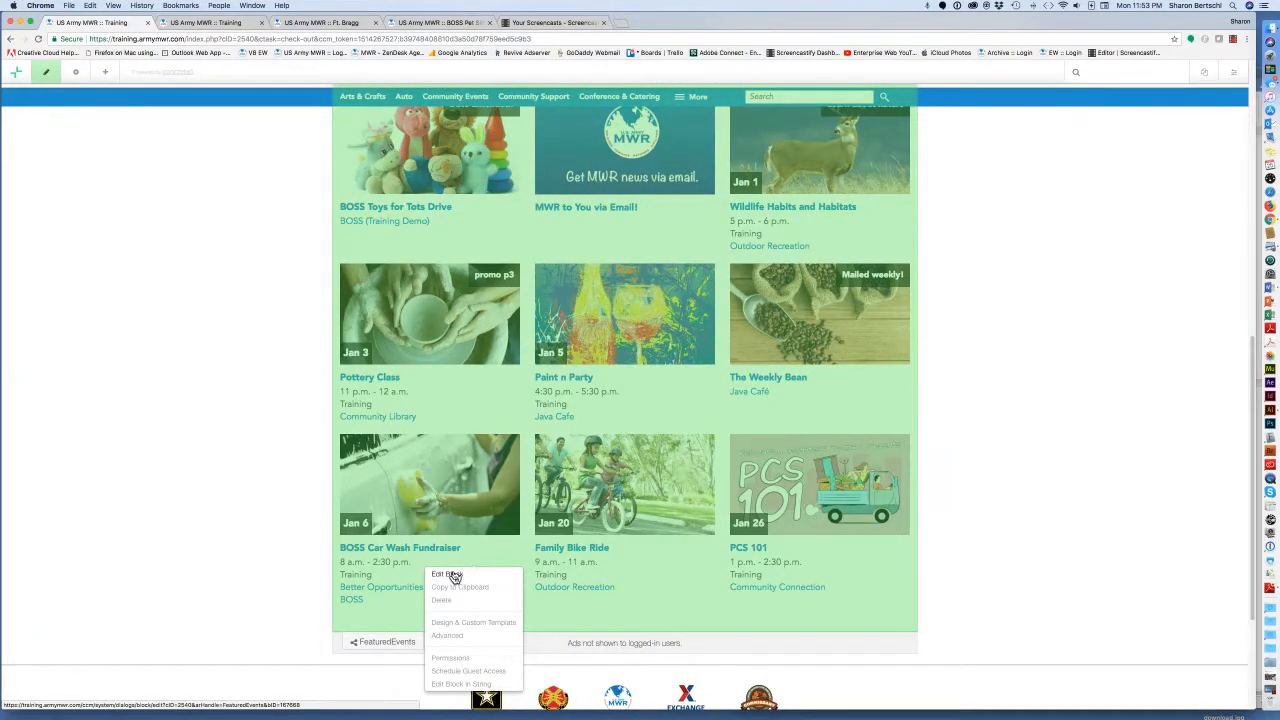
left_click(449, 575)
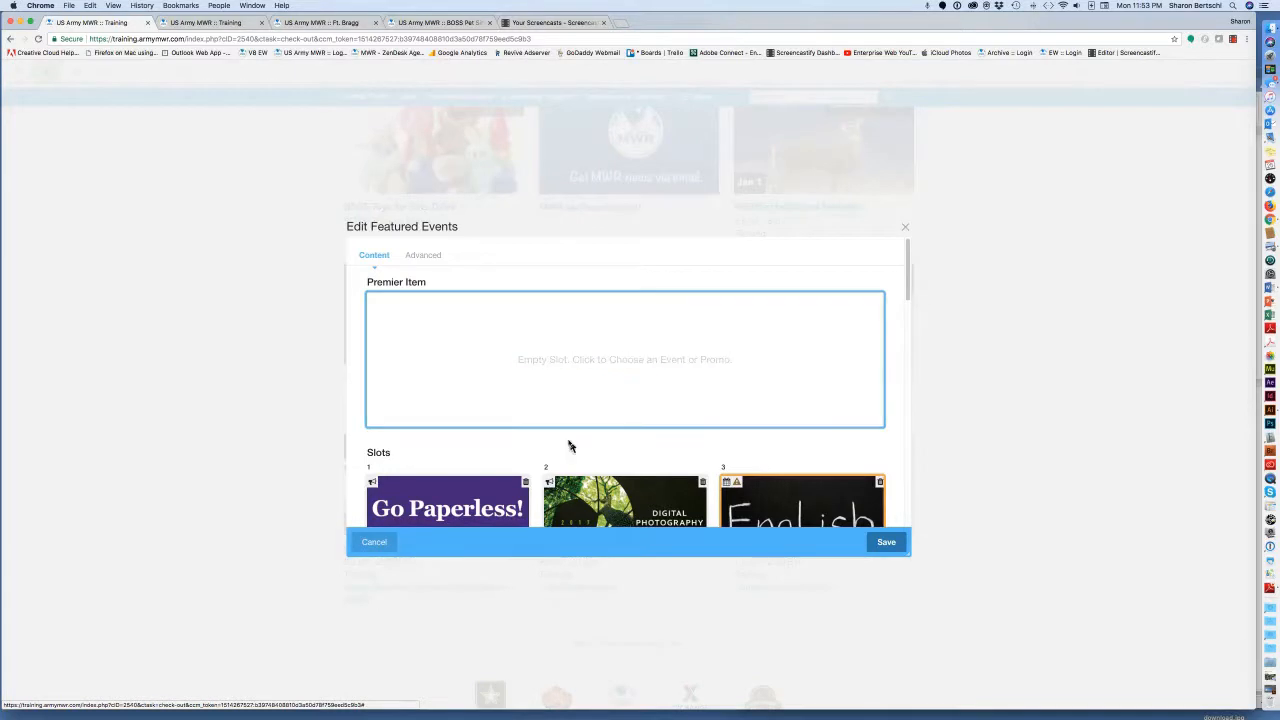
- Remove the "MWR to You via Email!" promo from slot 5 of the featured events
scroll(570, 446, "down", 3)
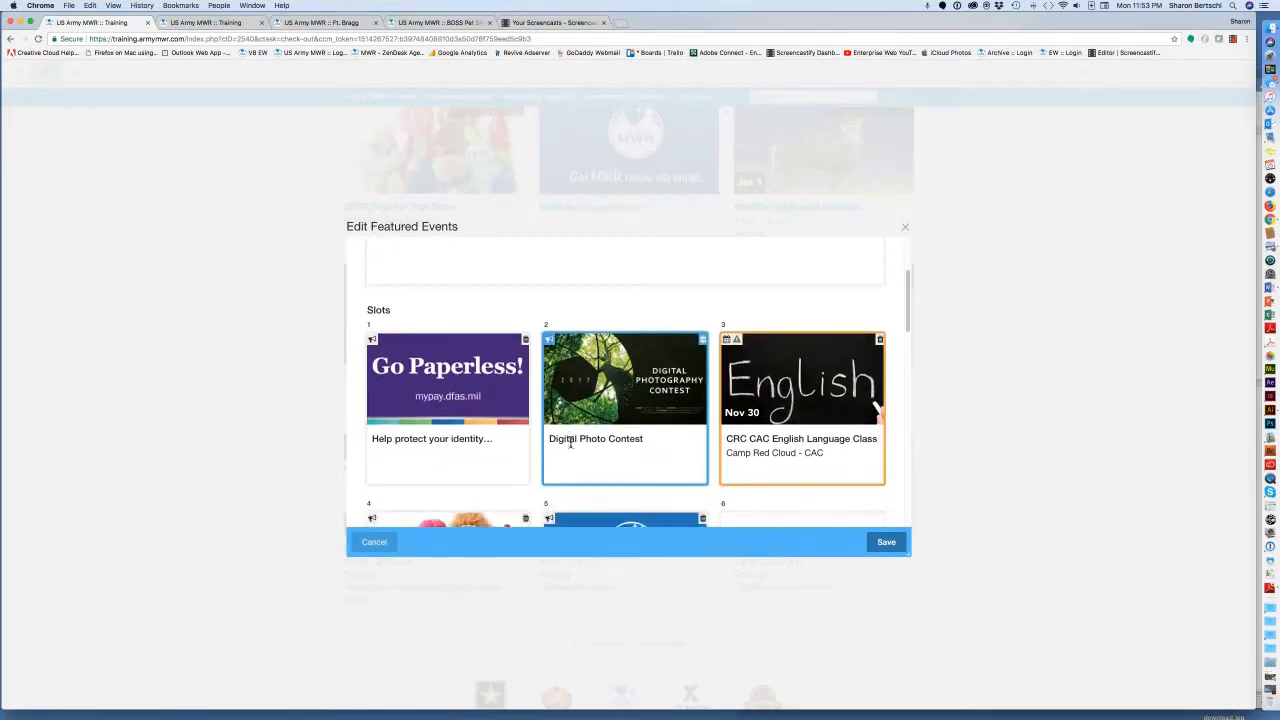
scroll(570, 446, "down", 4)
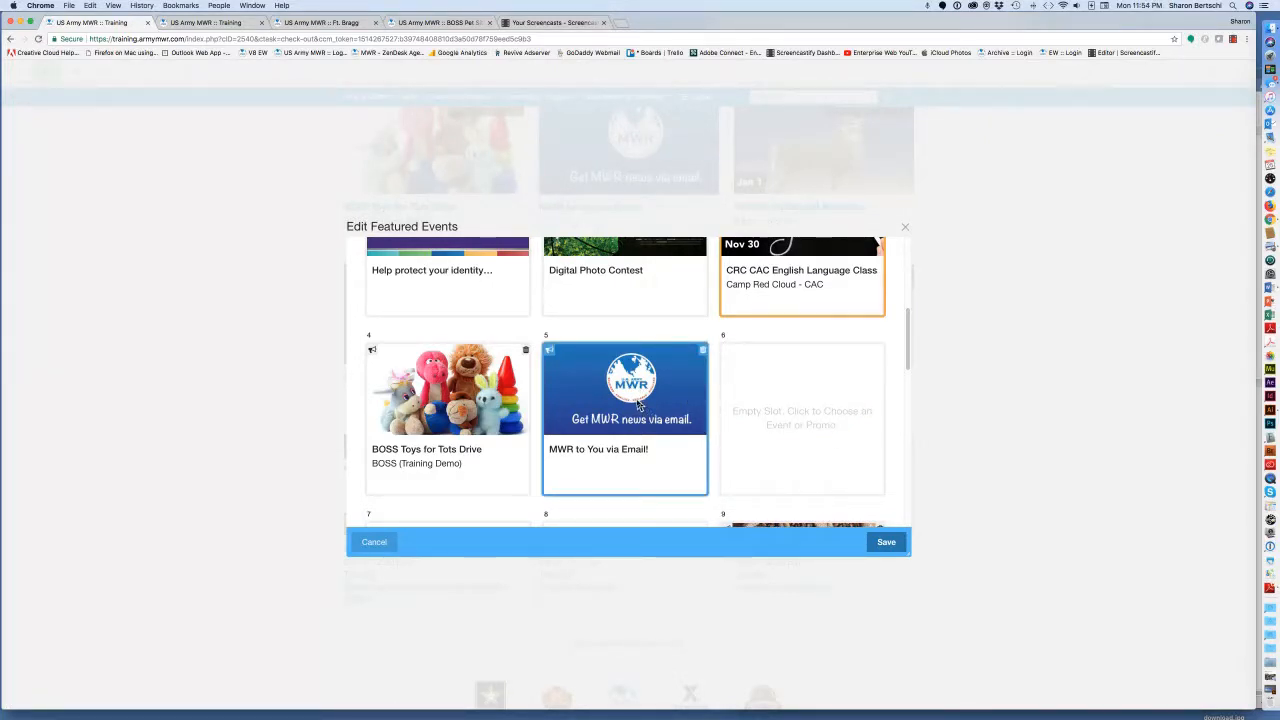
left_click(704, 352)
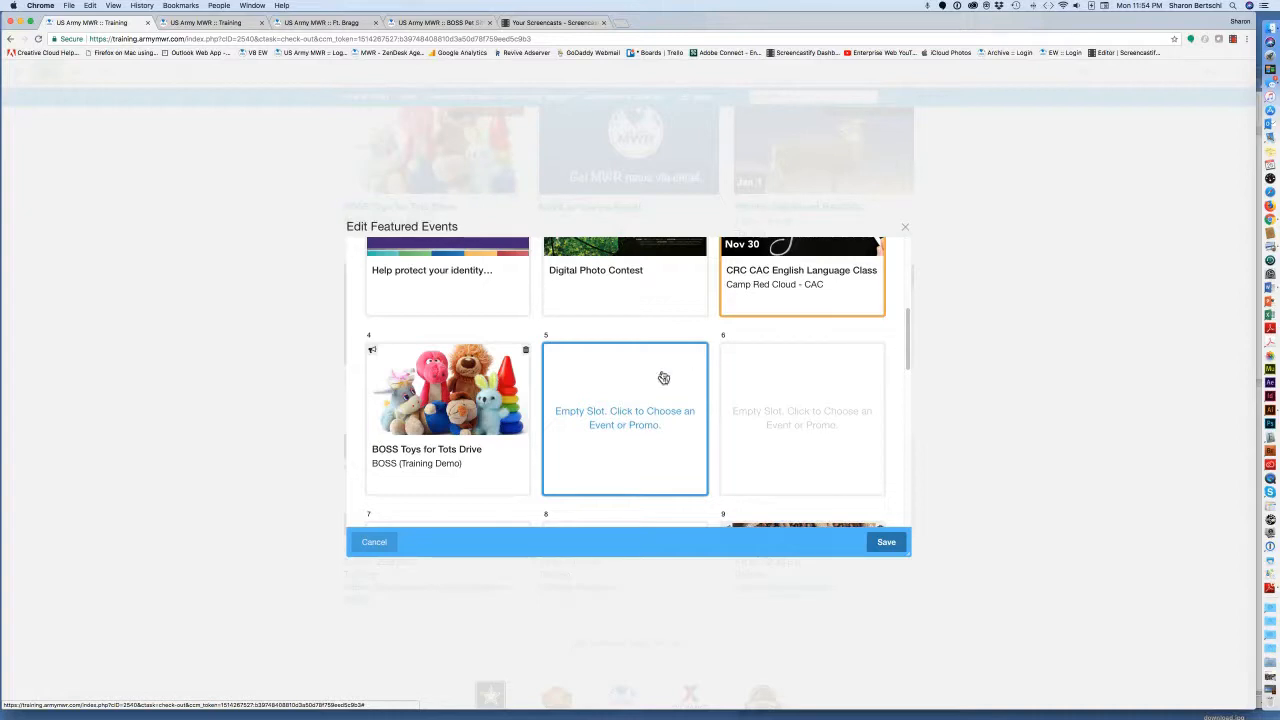
- Fill empty slot 5 with the BOSS Pet Sitting Services promo and save the Featured Events block
left_click(643, 386)
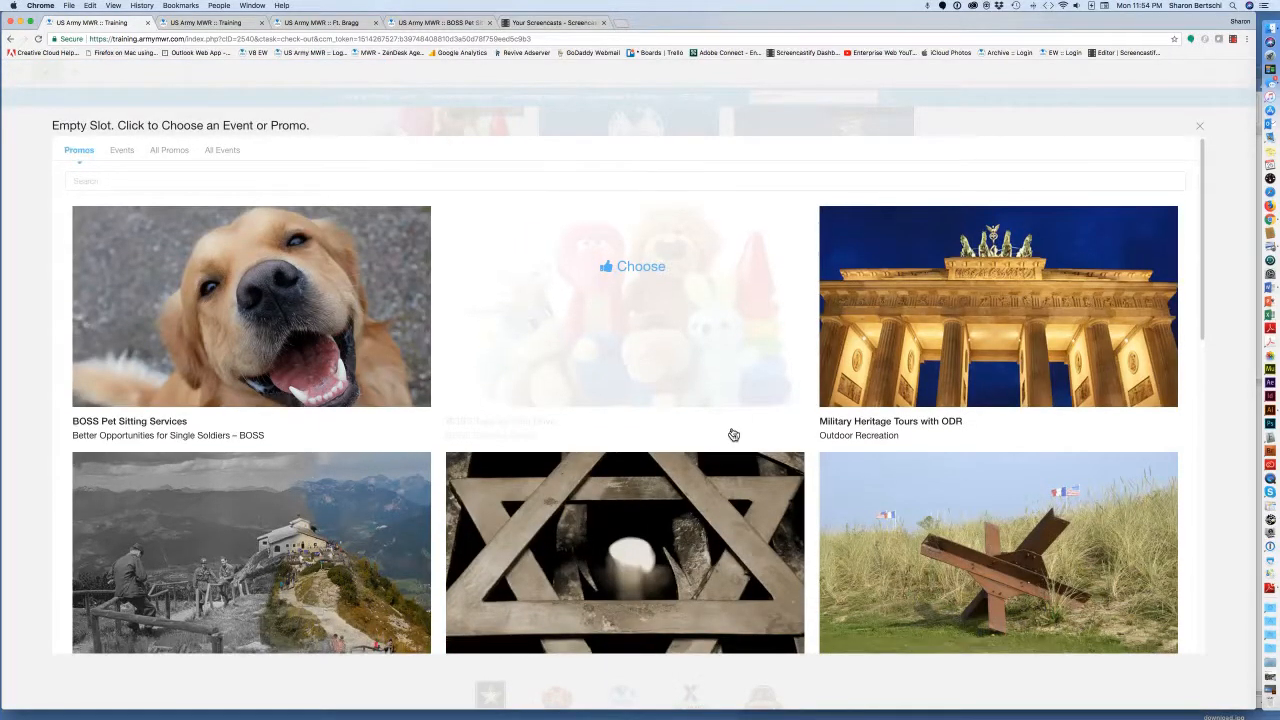
scroll(731, 435, "down", 1)
scroll(733, 435, "down", 8)
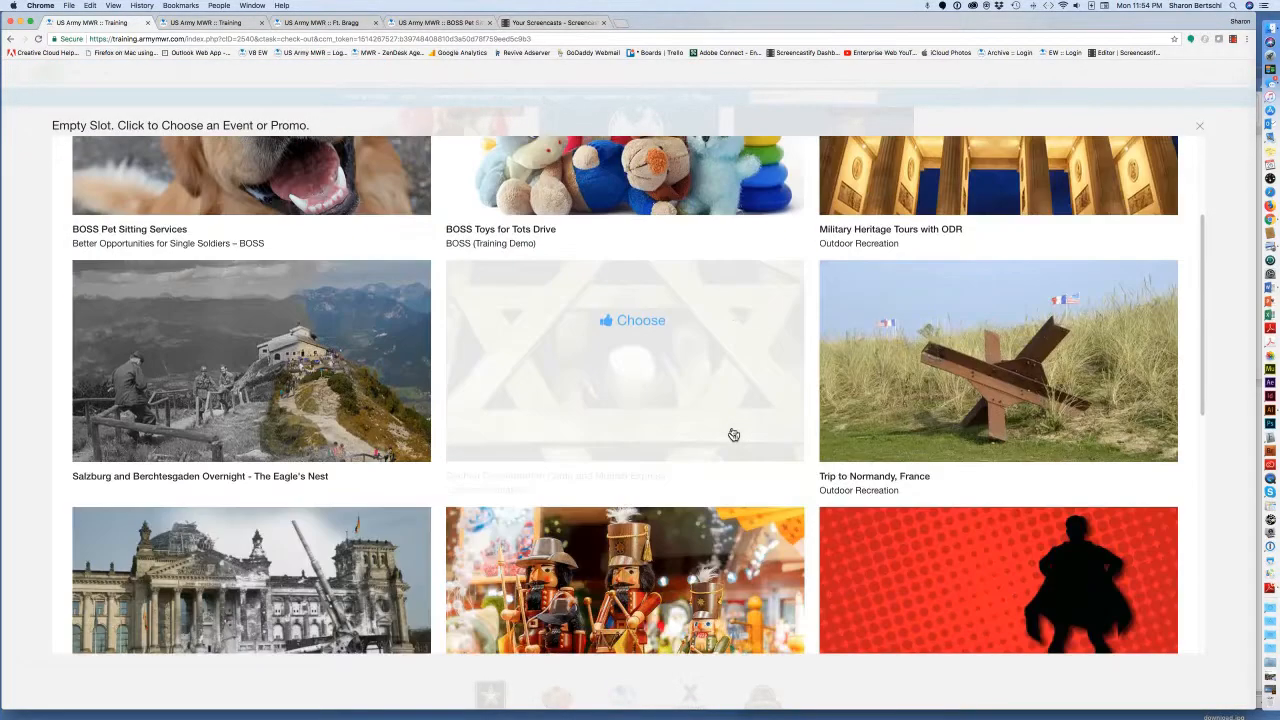
scroll(733, 435, "down", 2)
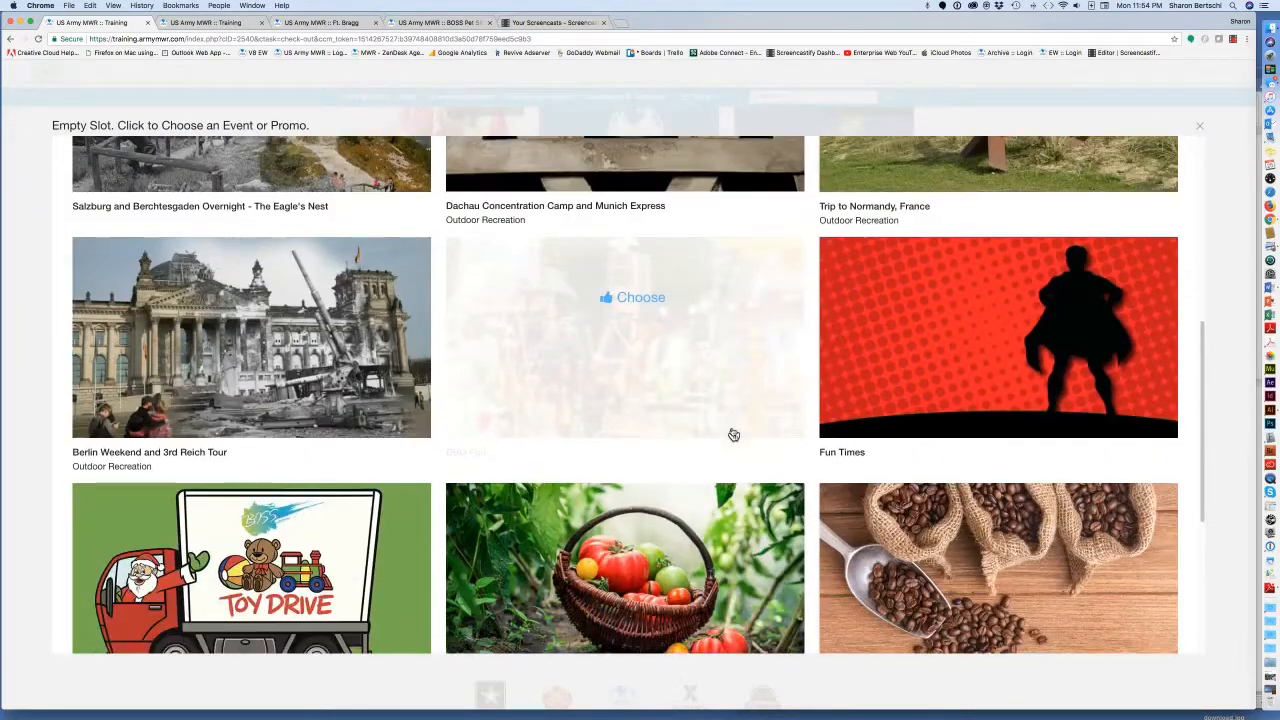
scroll(733, 435, "up", 10)
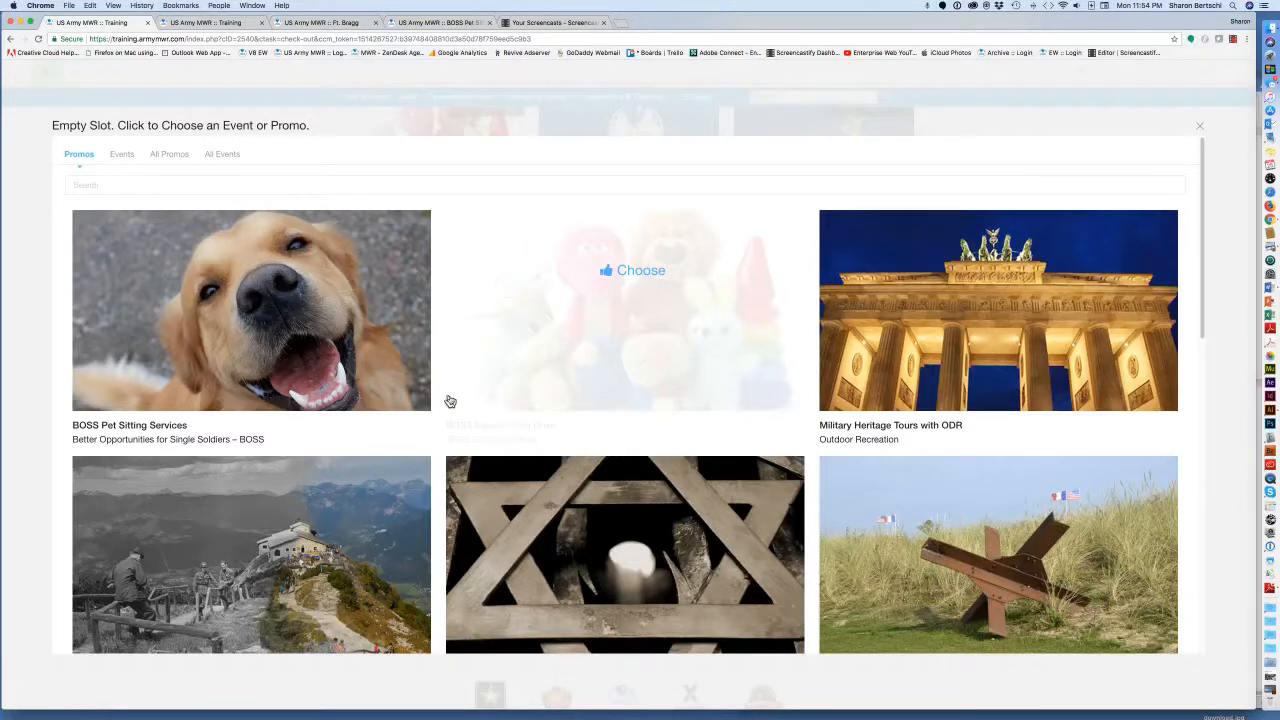
left_click(350, 355)
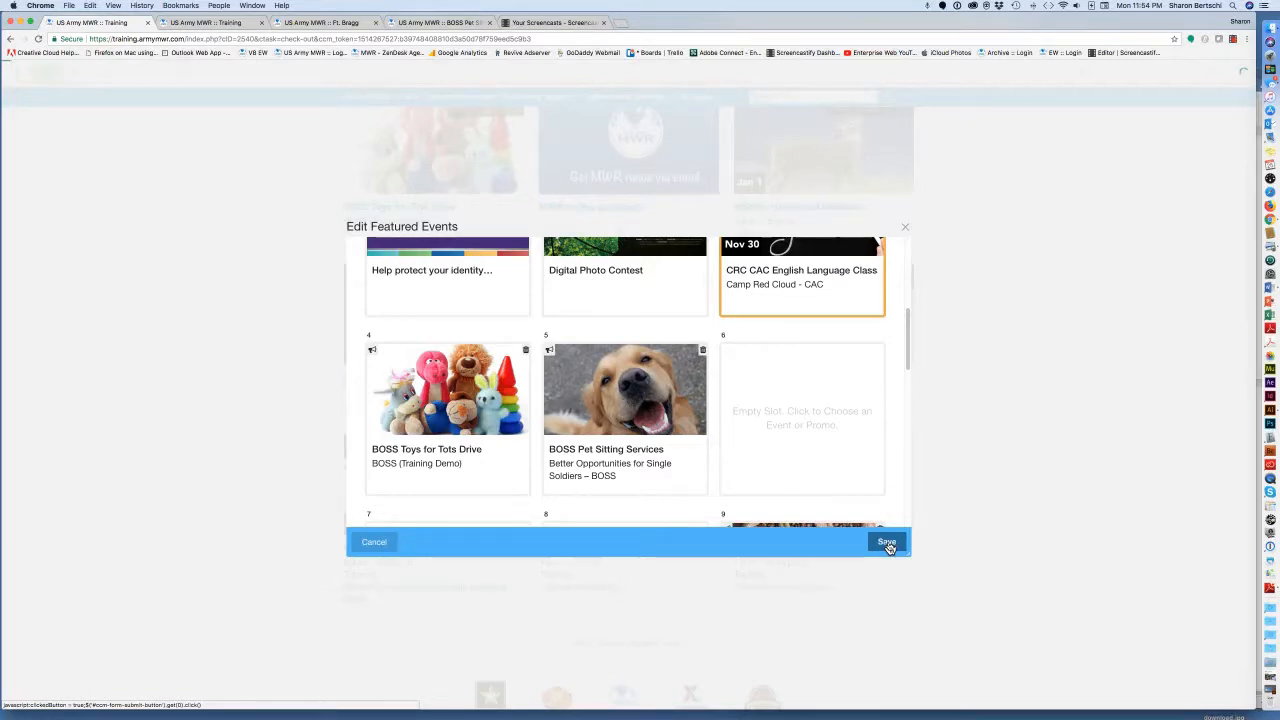
left_click(887, 543)
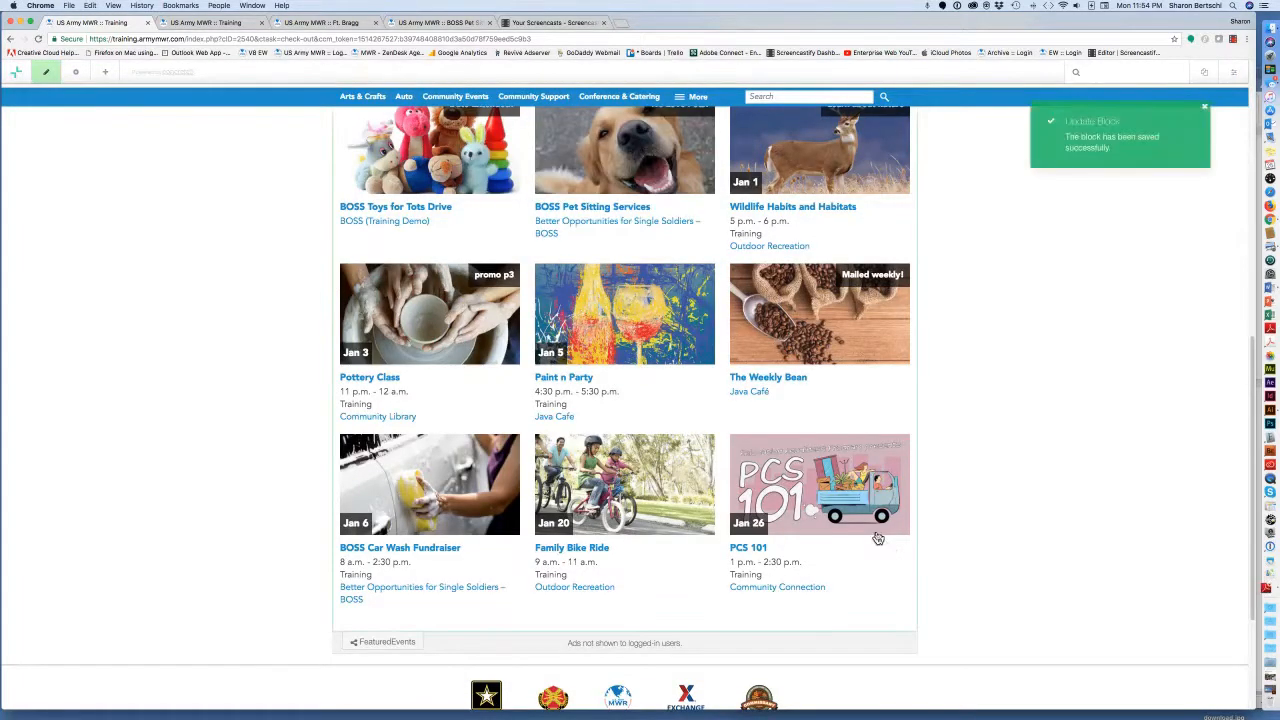
- Check how the BOSS Pet Sitting Services promo and its banner appear among the home page's featured items
scroll(885, 543, "up", 3)
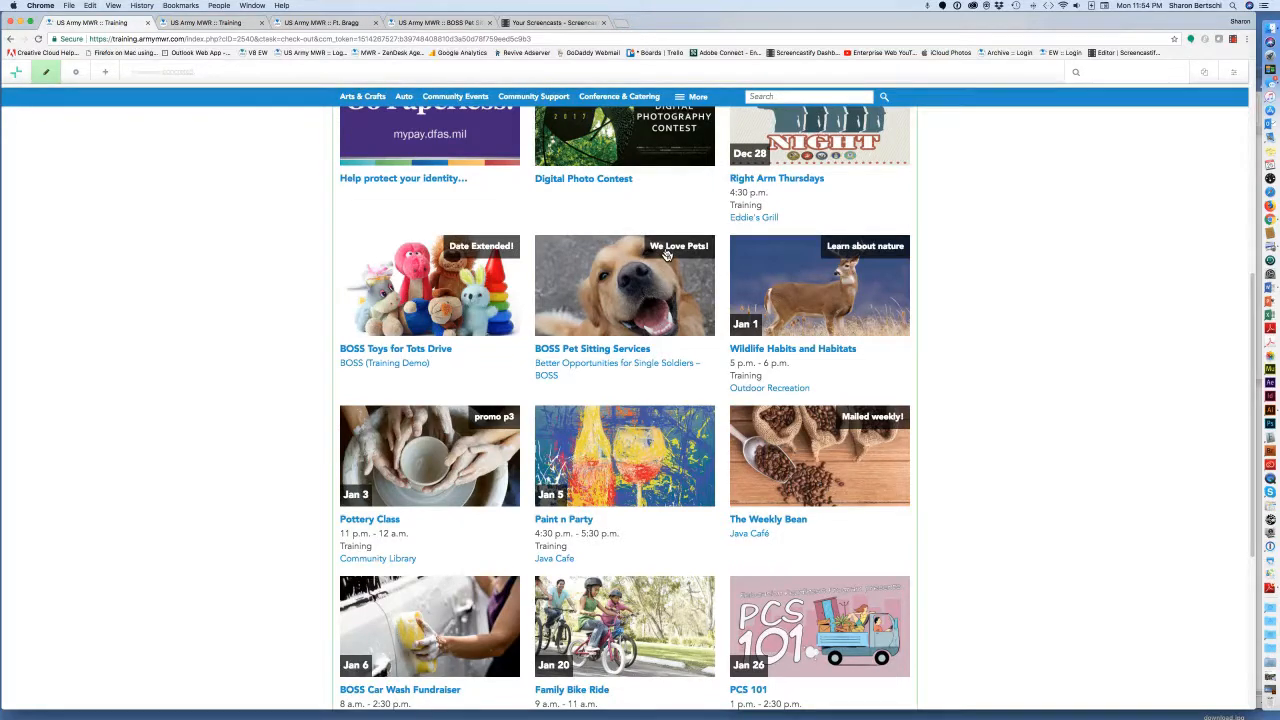
key("super+equal")
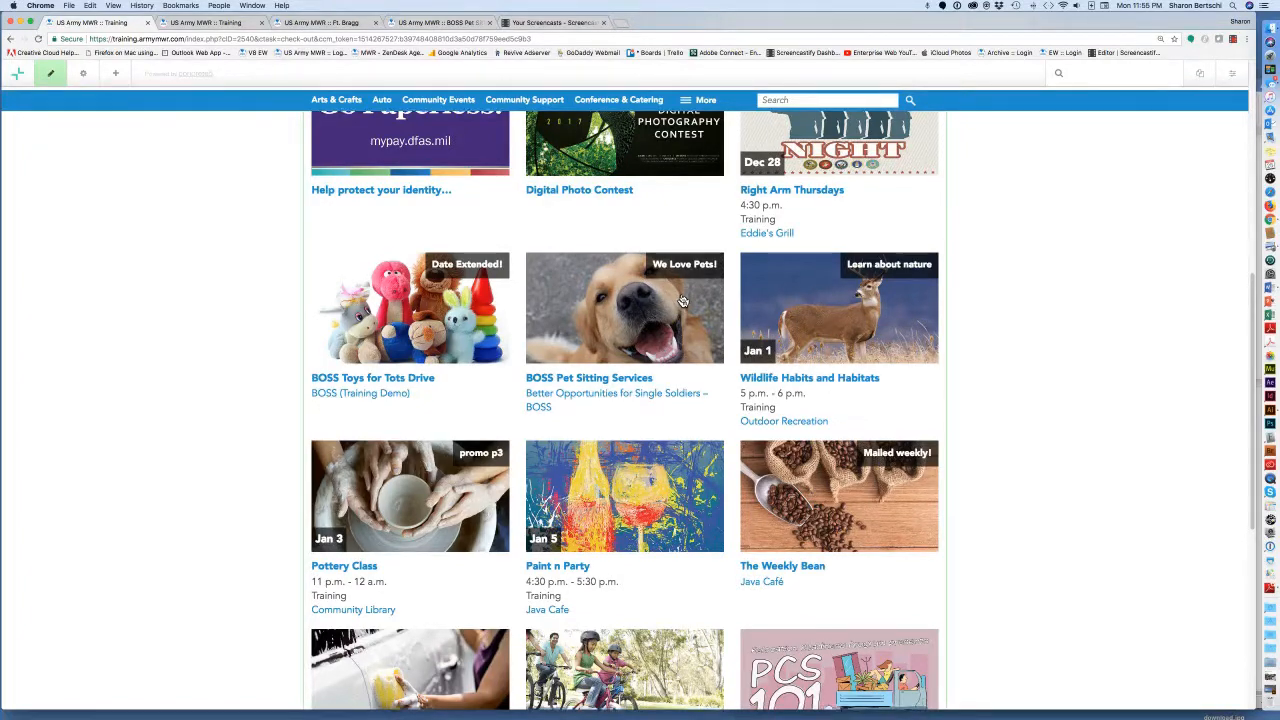
scroll(682, 300, "down", 1)
scroll(682, 300, "down", 1)
scroll(682, 300, "up", 4)
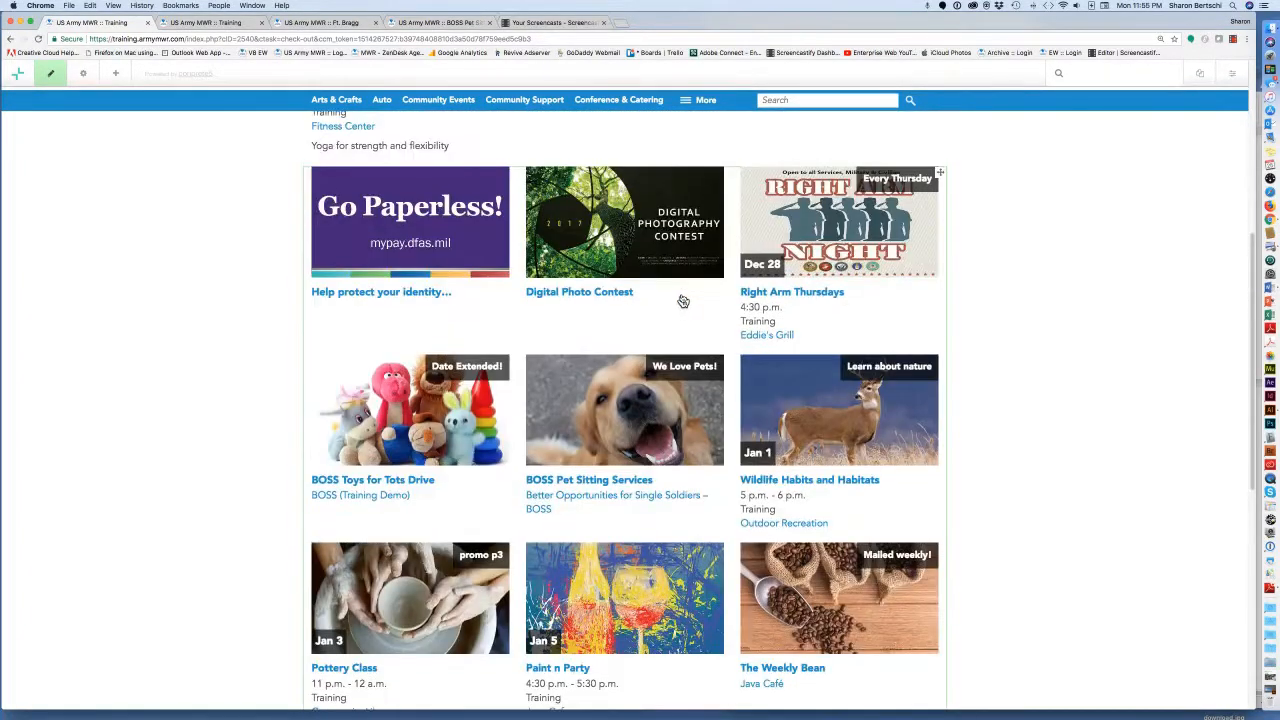
scroll(682, 300, "up", 8)
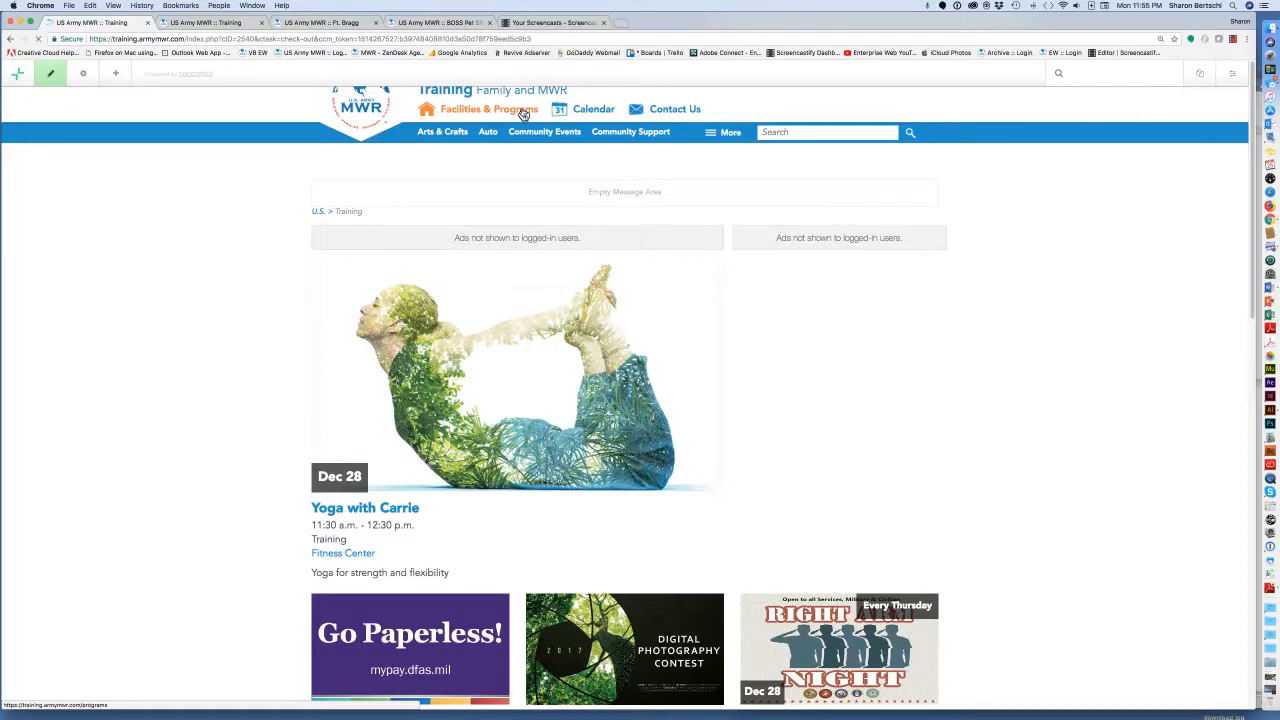
- Open the Better Opportunities for Single Soldiers – BOSS page from Facilities & Programs and review it down to its featured event
left_click(523, 112)
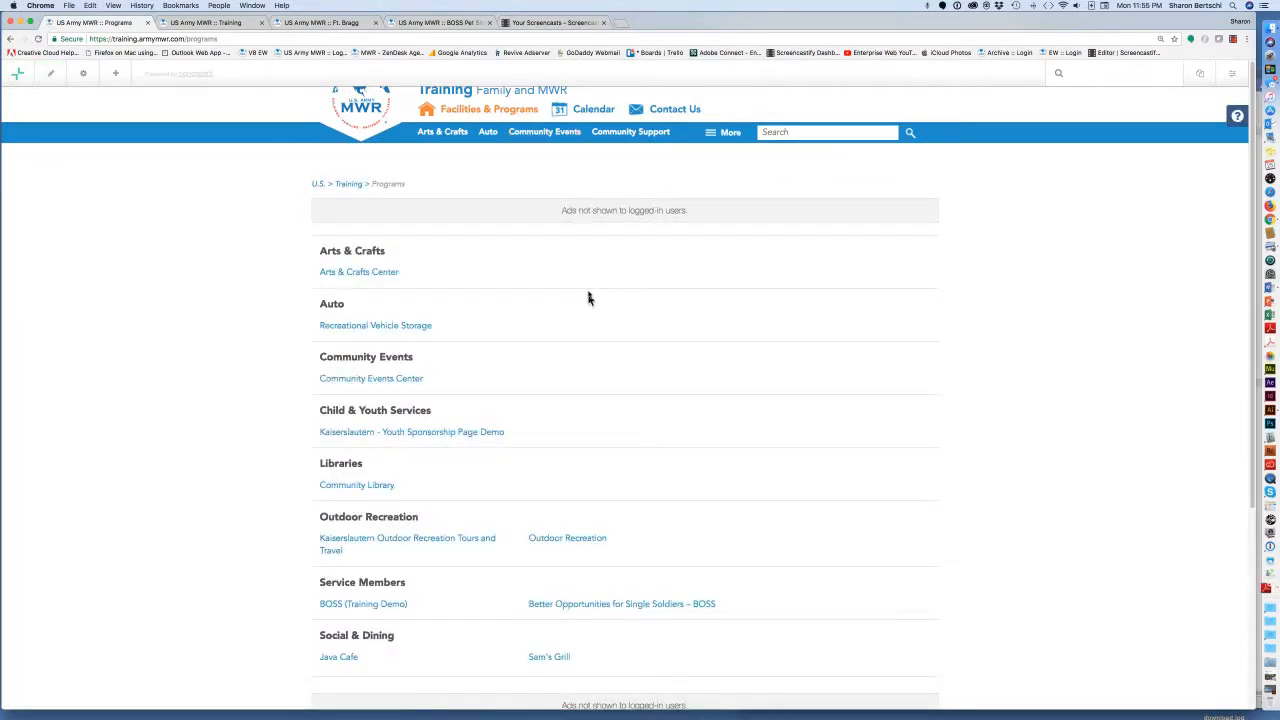
scroll(631, 396, "down", 3)
scroll(631, 396, "down", 1)
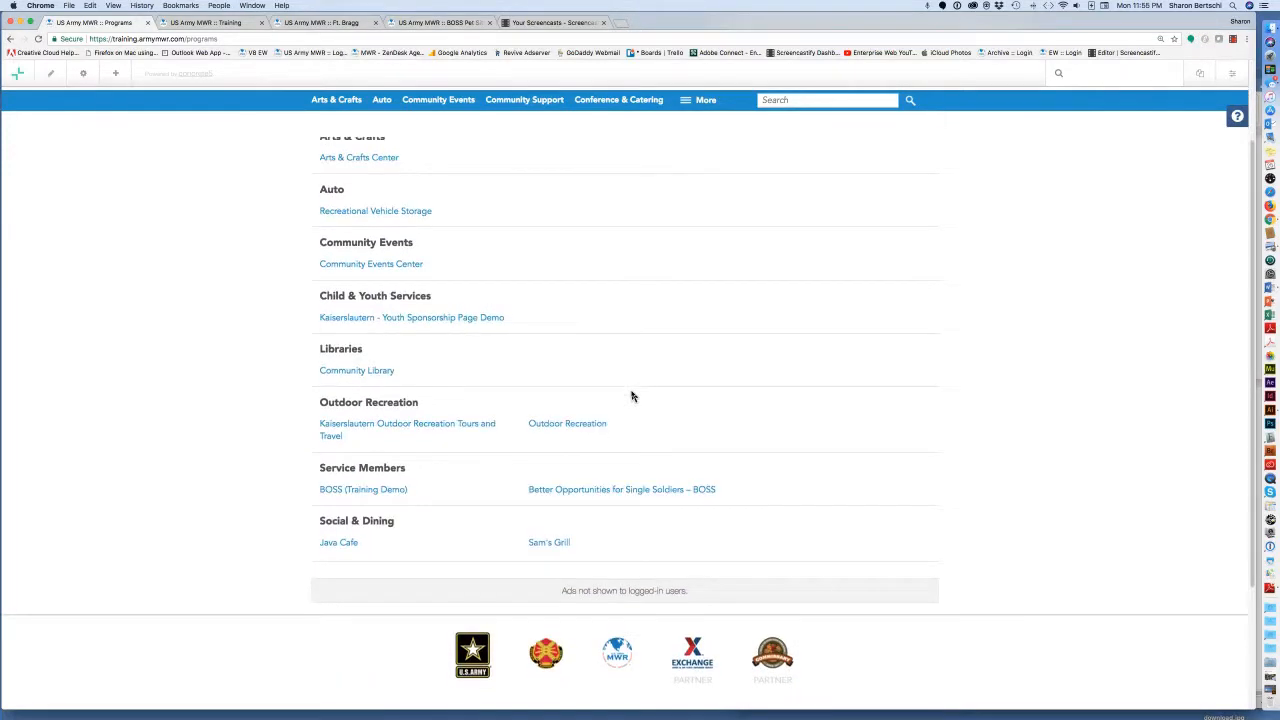
left_click(639, 490)
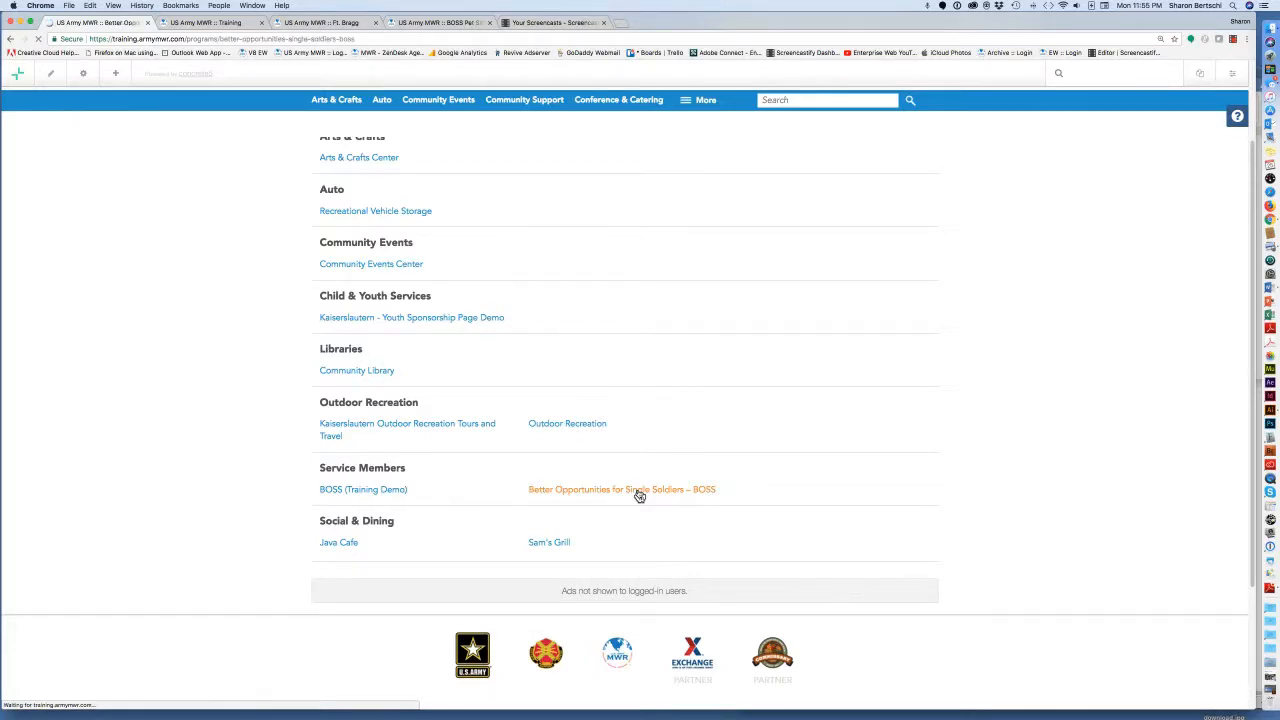
scroll(660, 534, "down", 2)
scroll(660, 535, "down", 4)
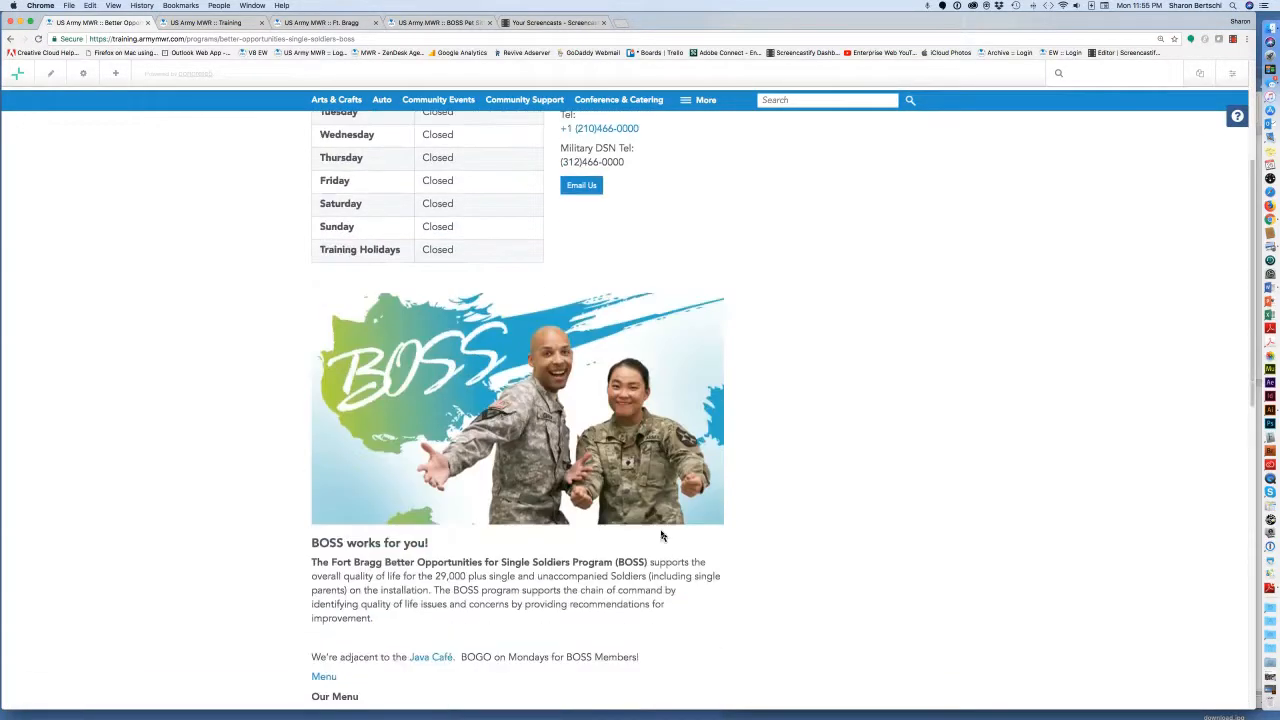
scroll(660, 535, "down", 1)
scroll(661, 533, "down", 5)
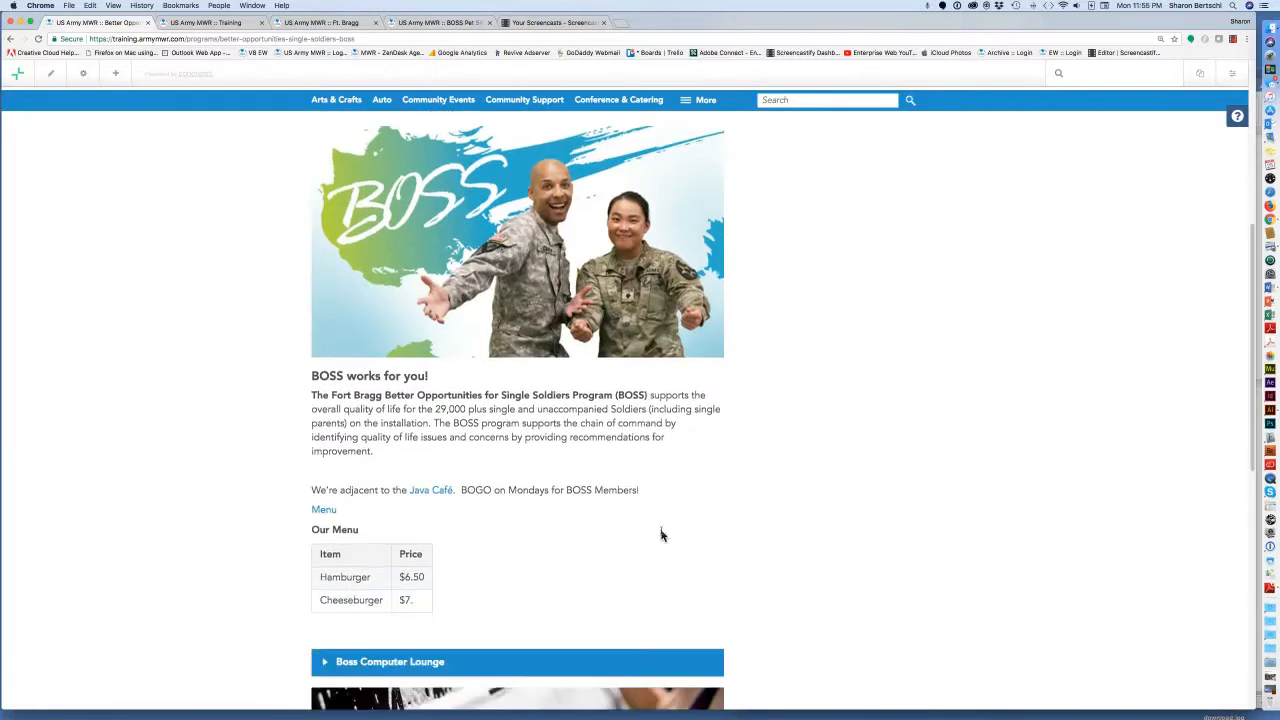
scroll(661, 537, "down", 2)
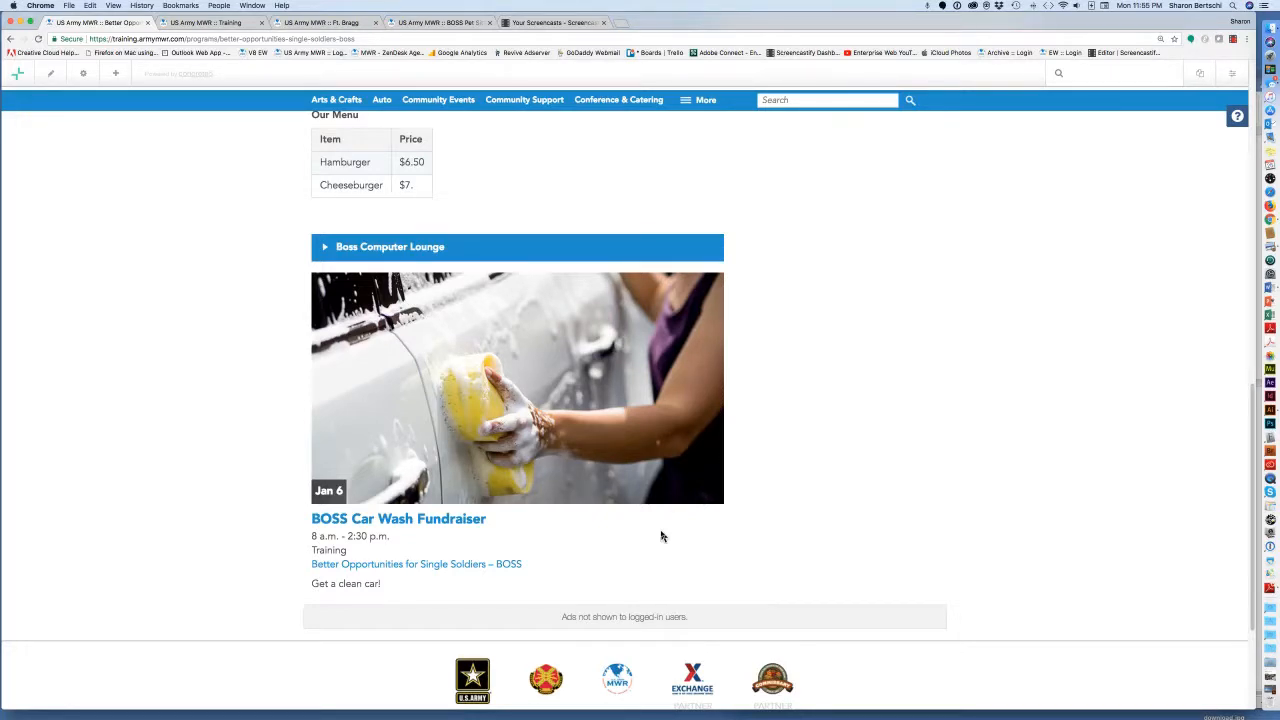
- Put the BOSS program page into edit mode and open its Featured Events block at the numbered slots
left_click(54, 78)
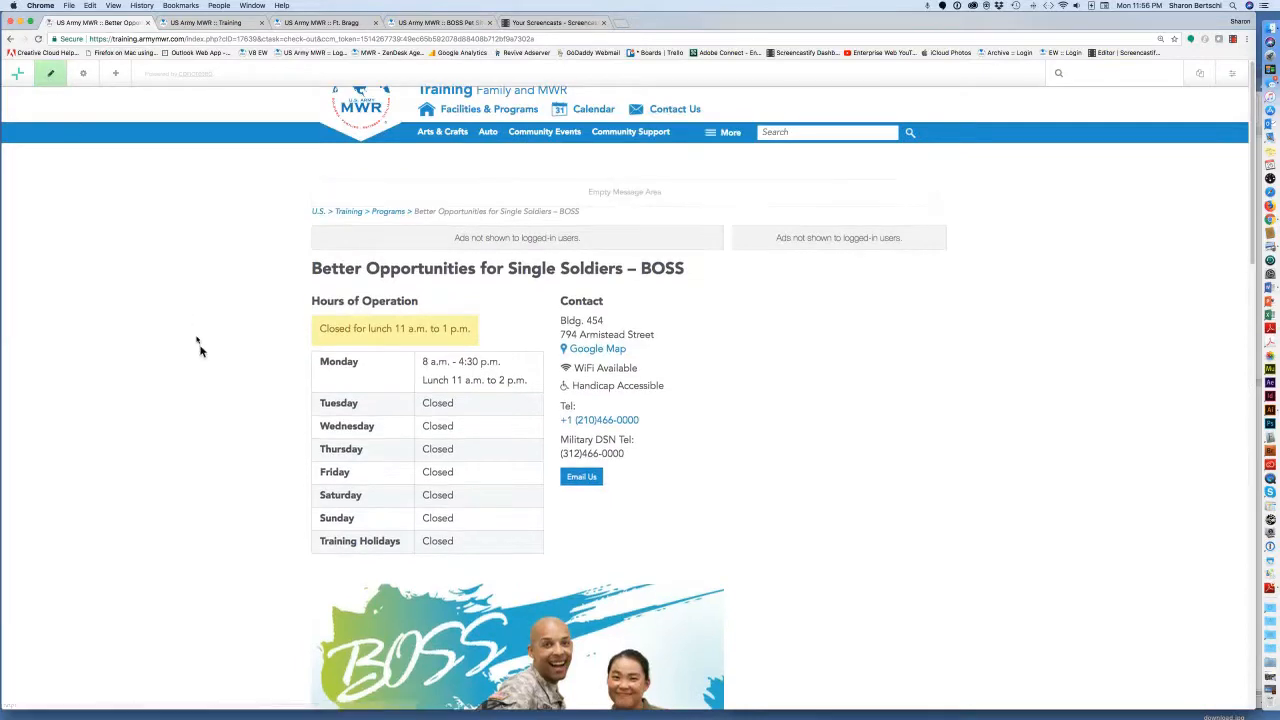
scroll(228, 404, "down", 10)
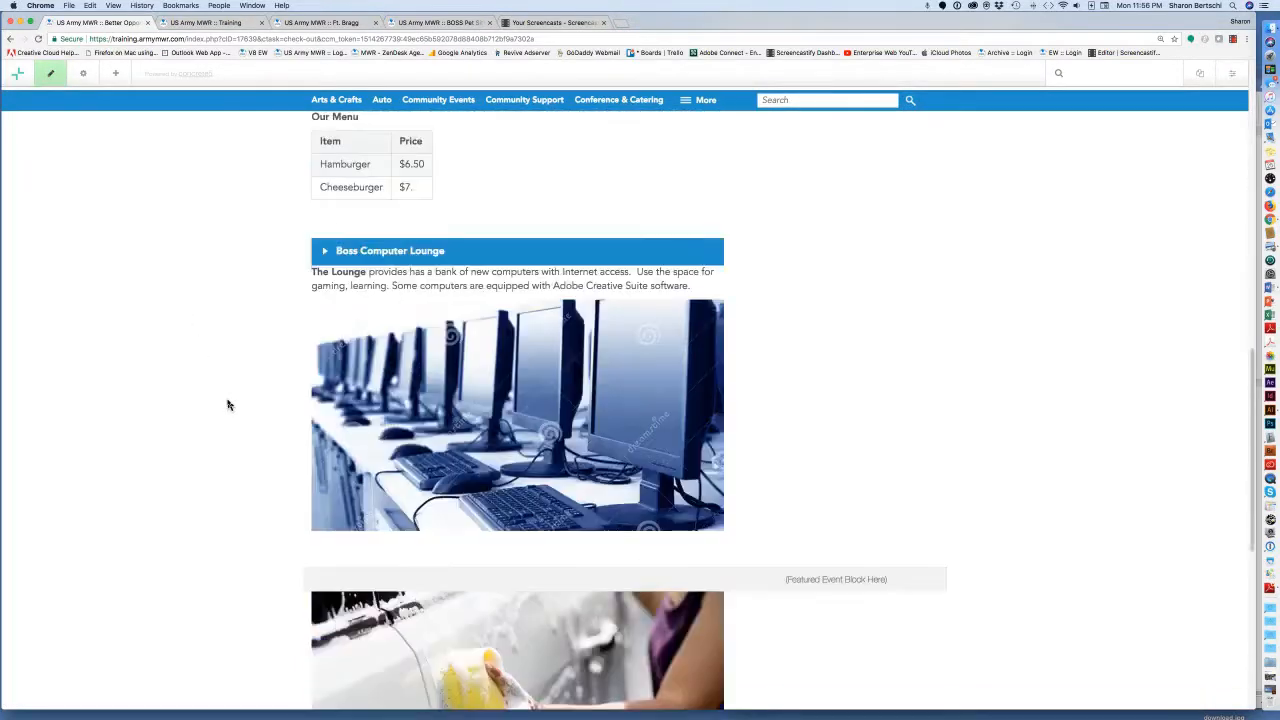
scroll(228, 404, "down", 3)
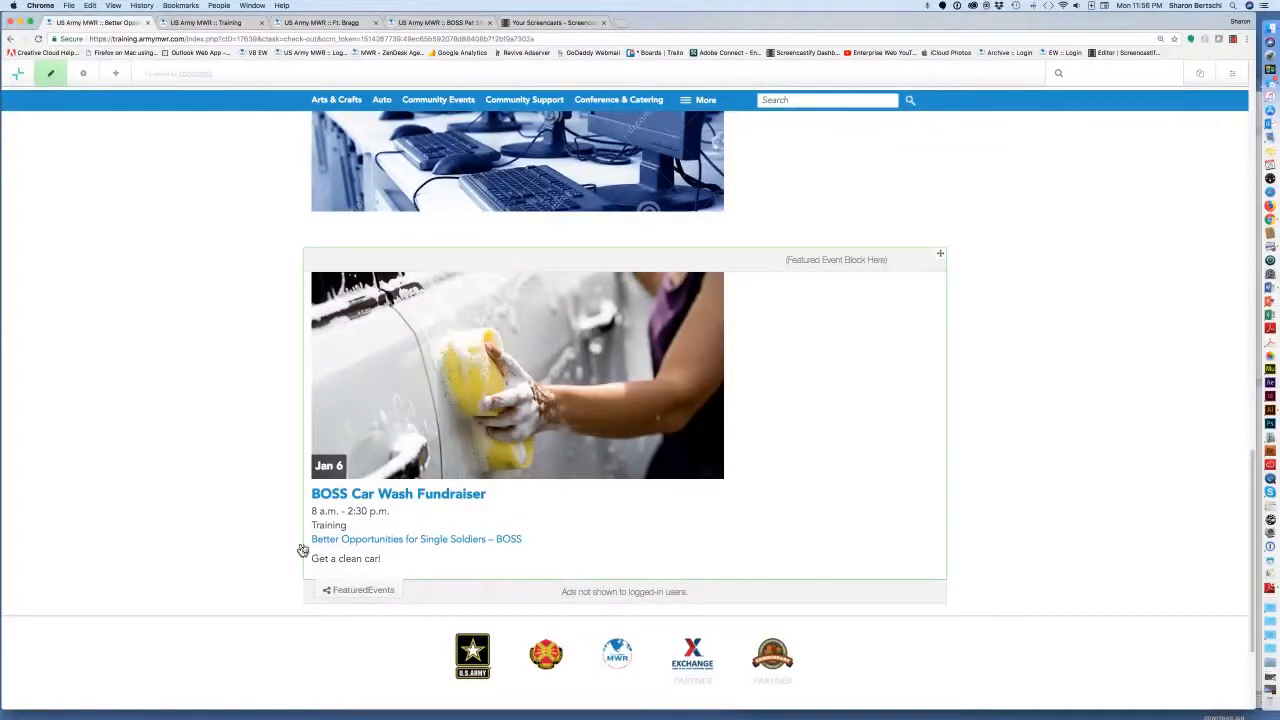
left_click(436, 522)
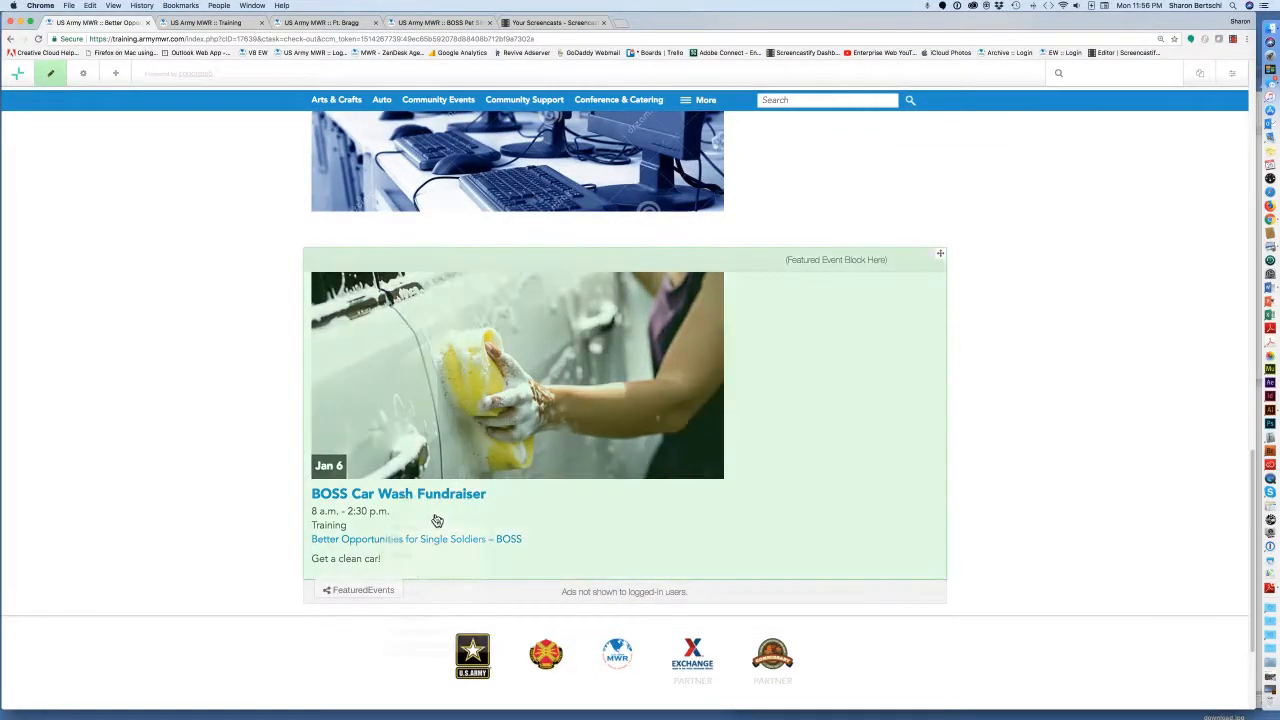
left_click(418, 529)
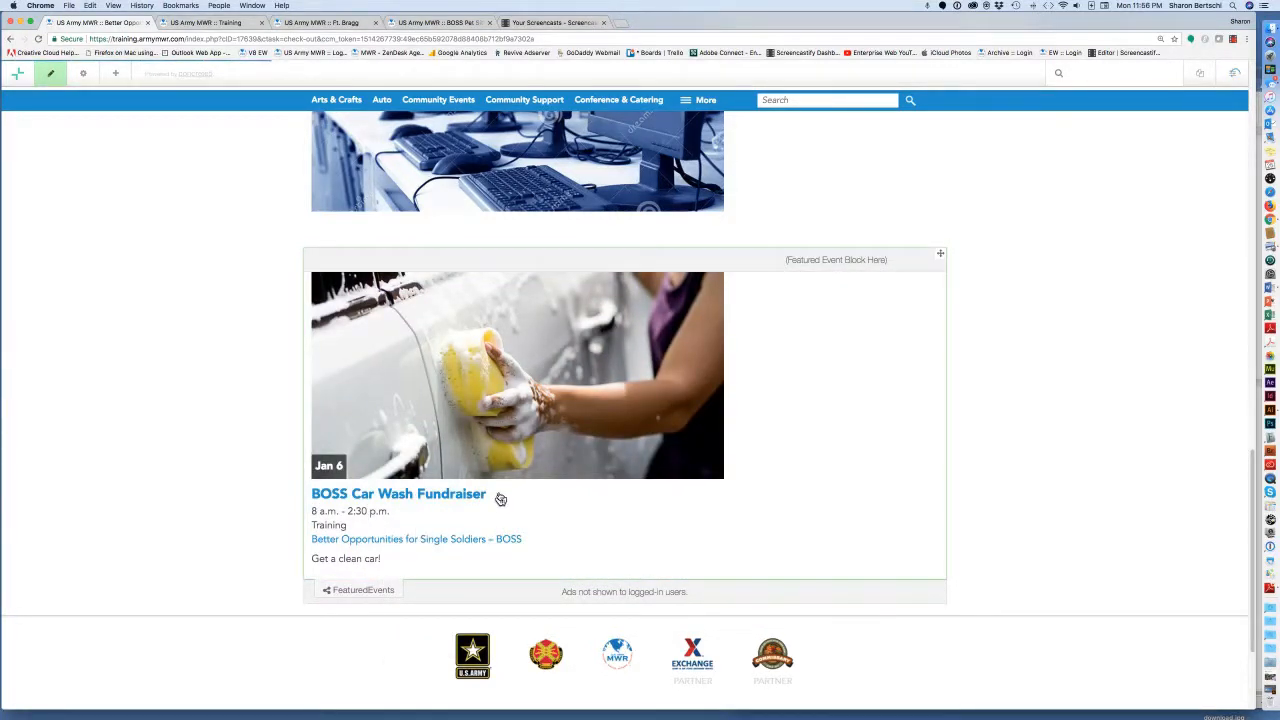
scroll(494, 500, "down", 2)
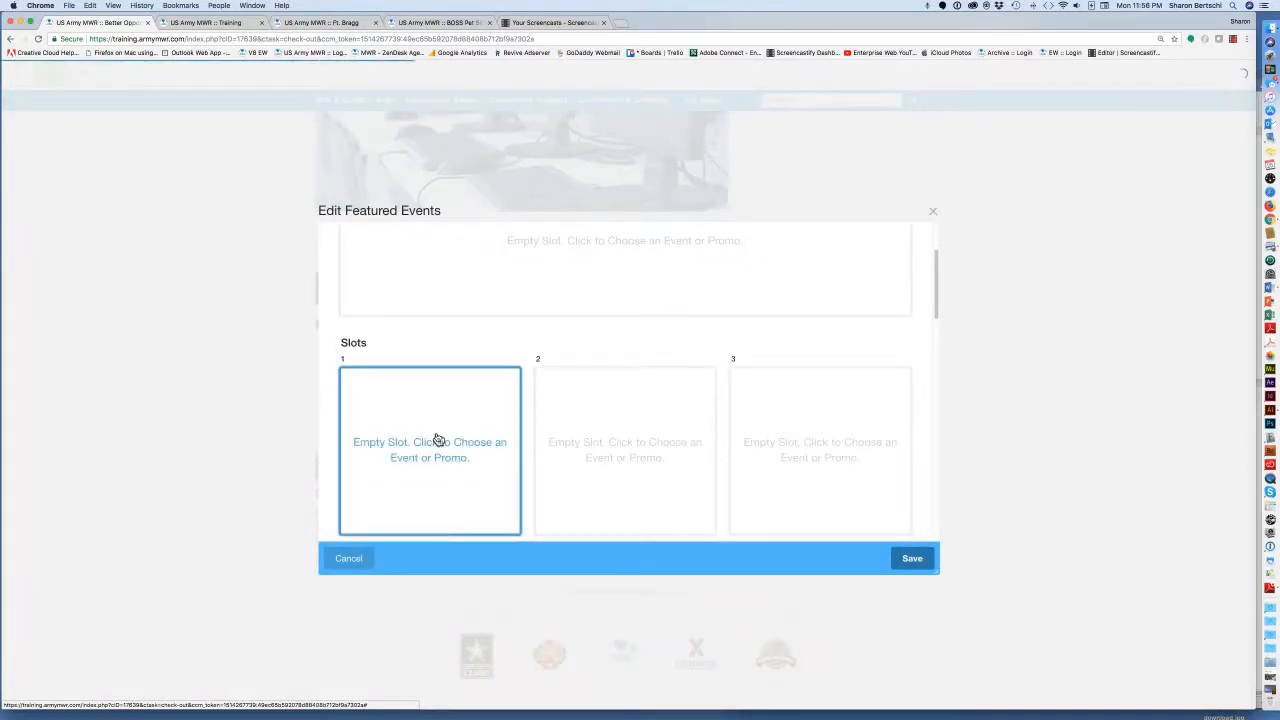
- Fill empty slot 1 on the BOSS program page with the BOSS Pet Sitting Services promo and save the block
left_click(437, 440)
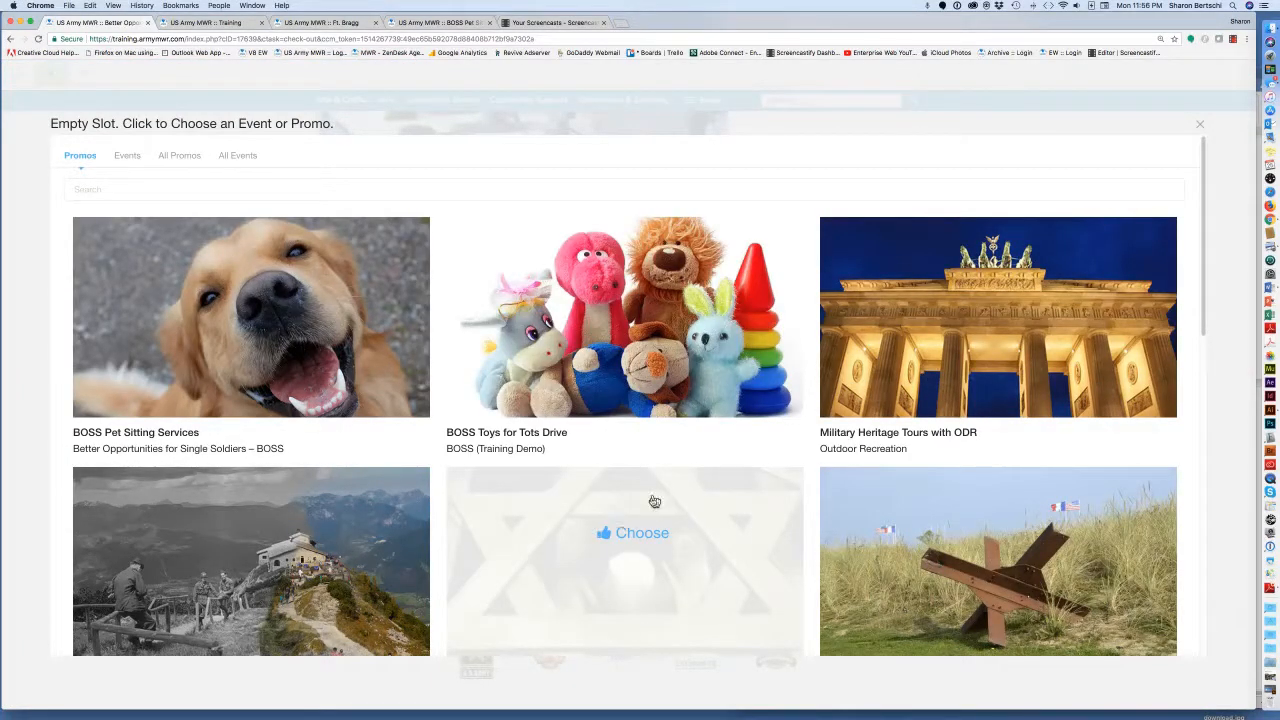
left_click(321, 360)
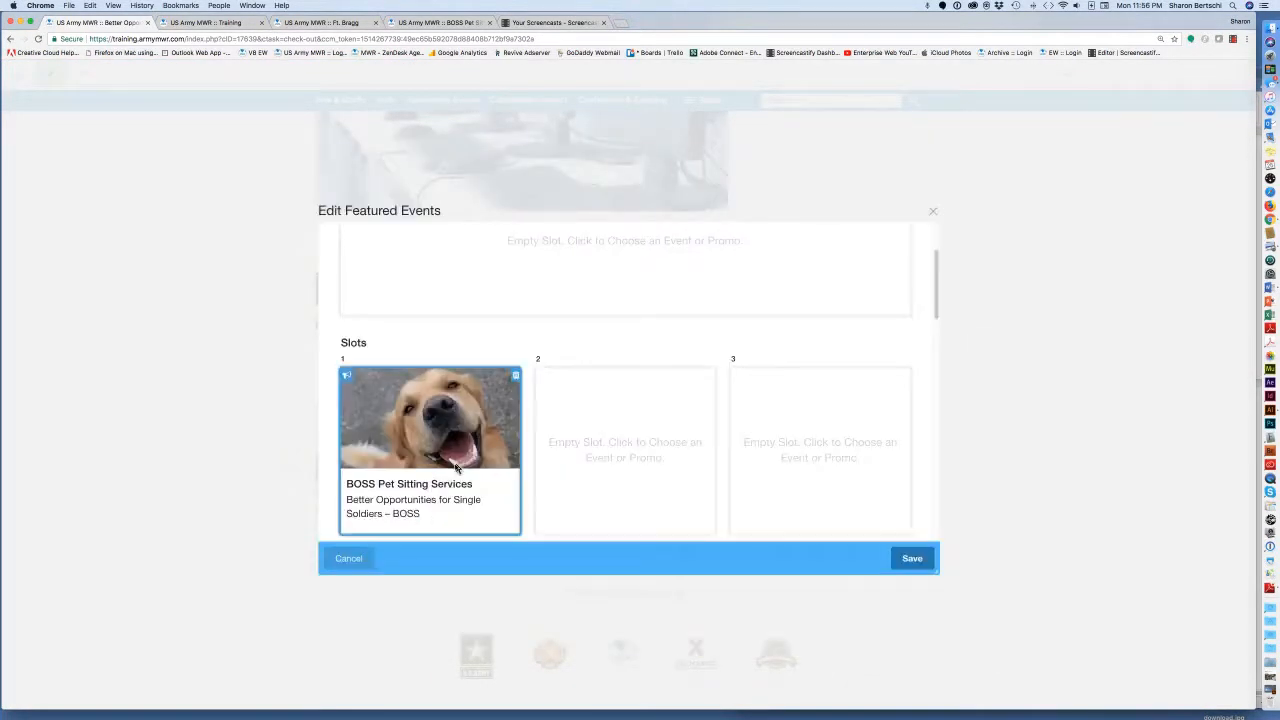
left_click(913, 558)
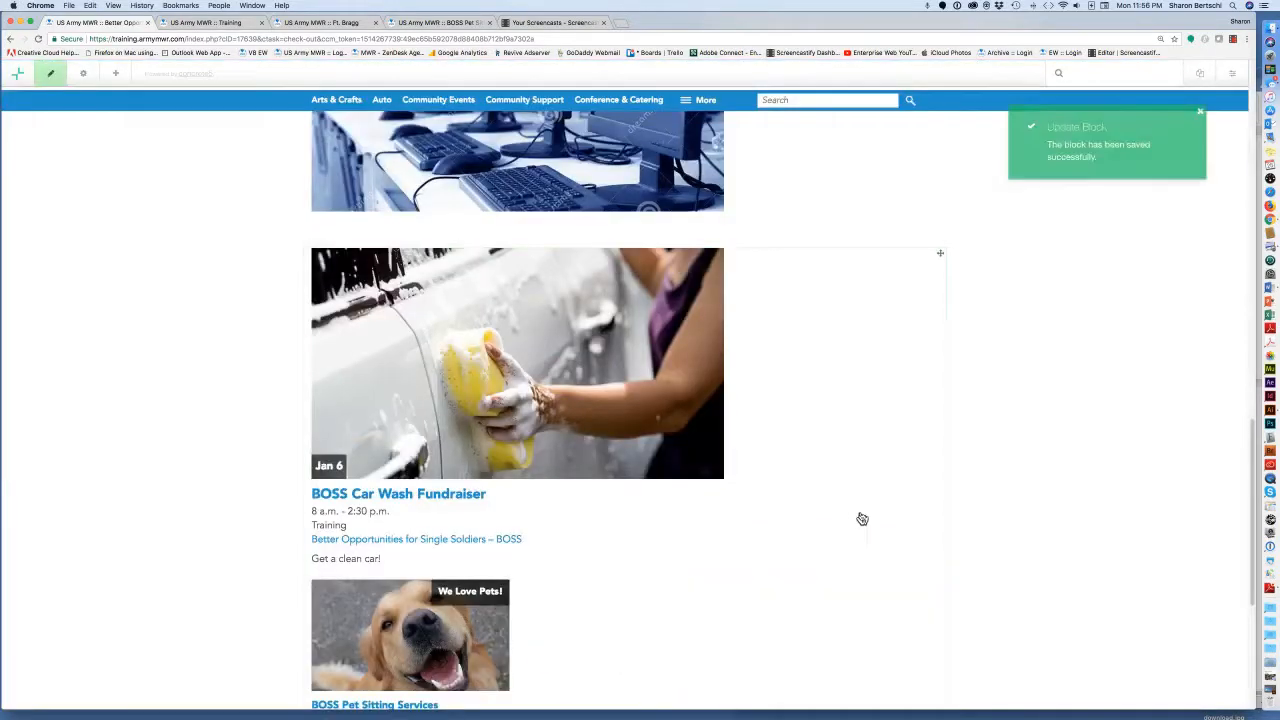
- Check the promo below the car wash event and publish the BOSS program page changes
scroll(895, 528, "down", 3)
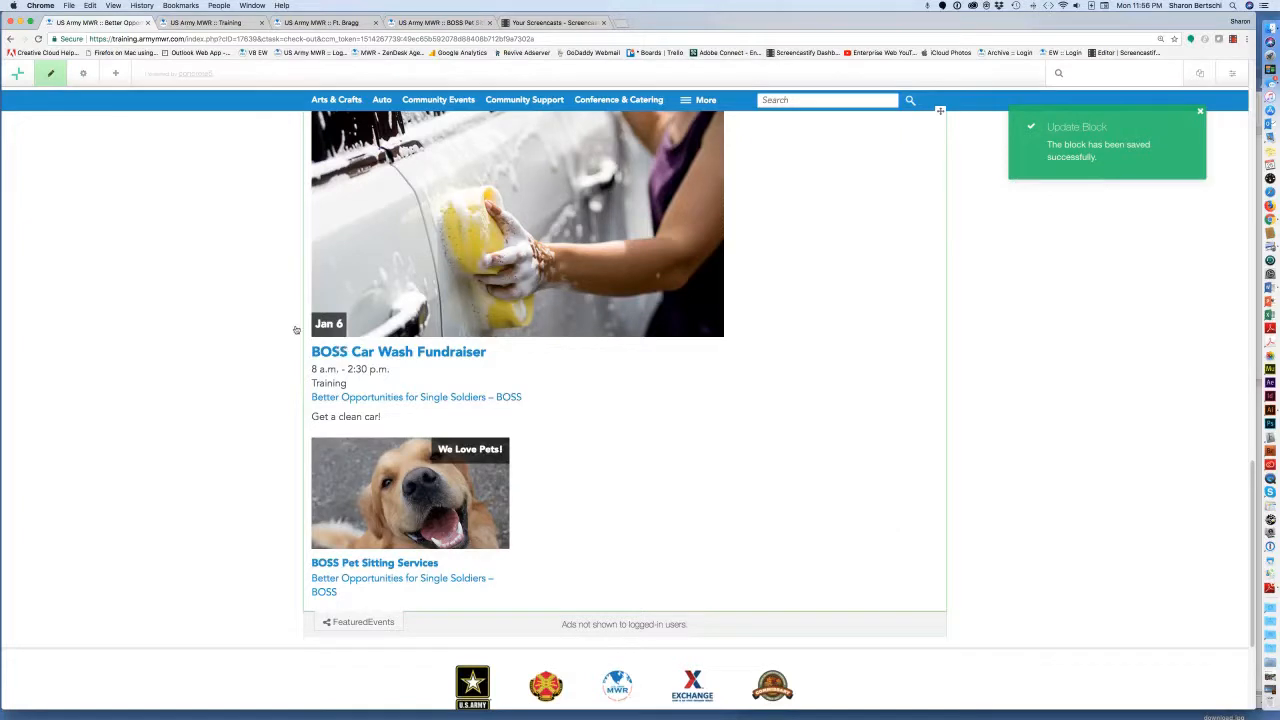
left_click(52, 77)
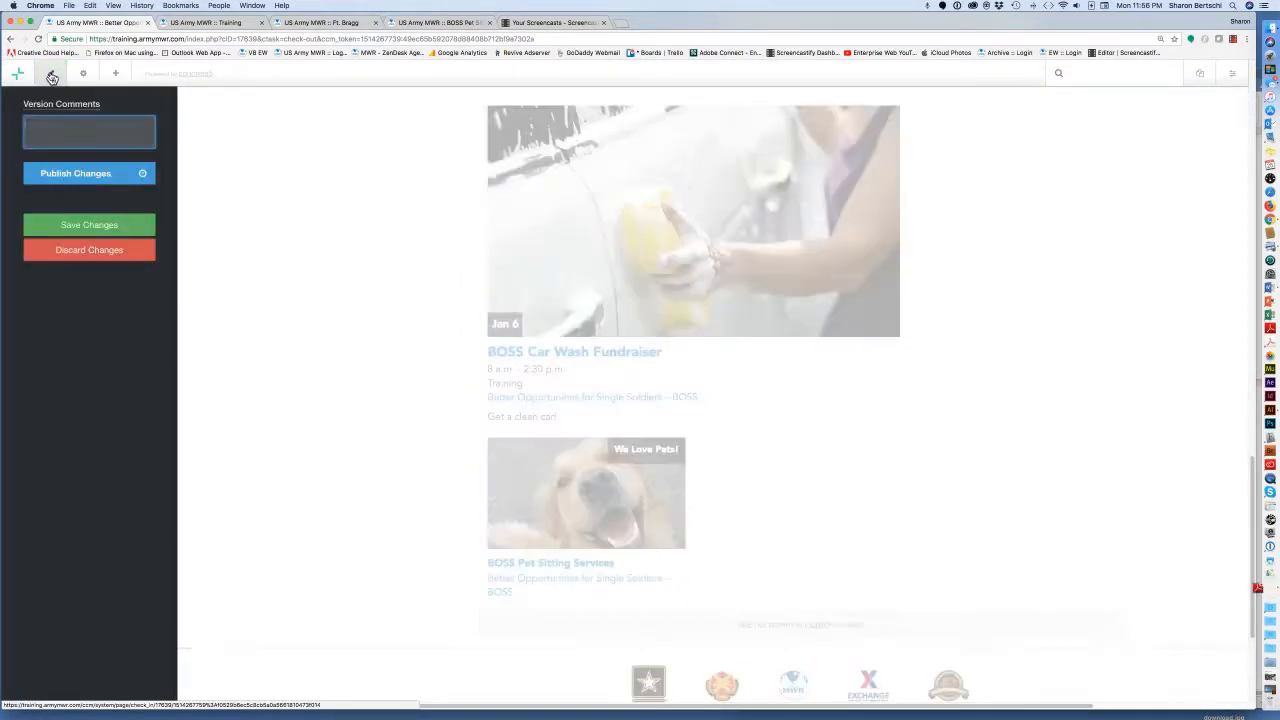
left_click(84, 177)
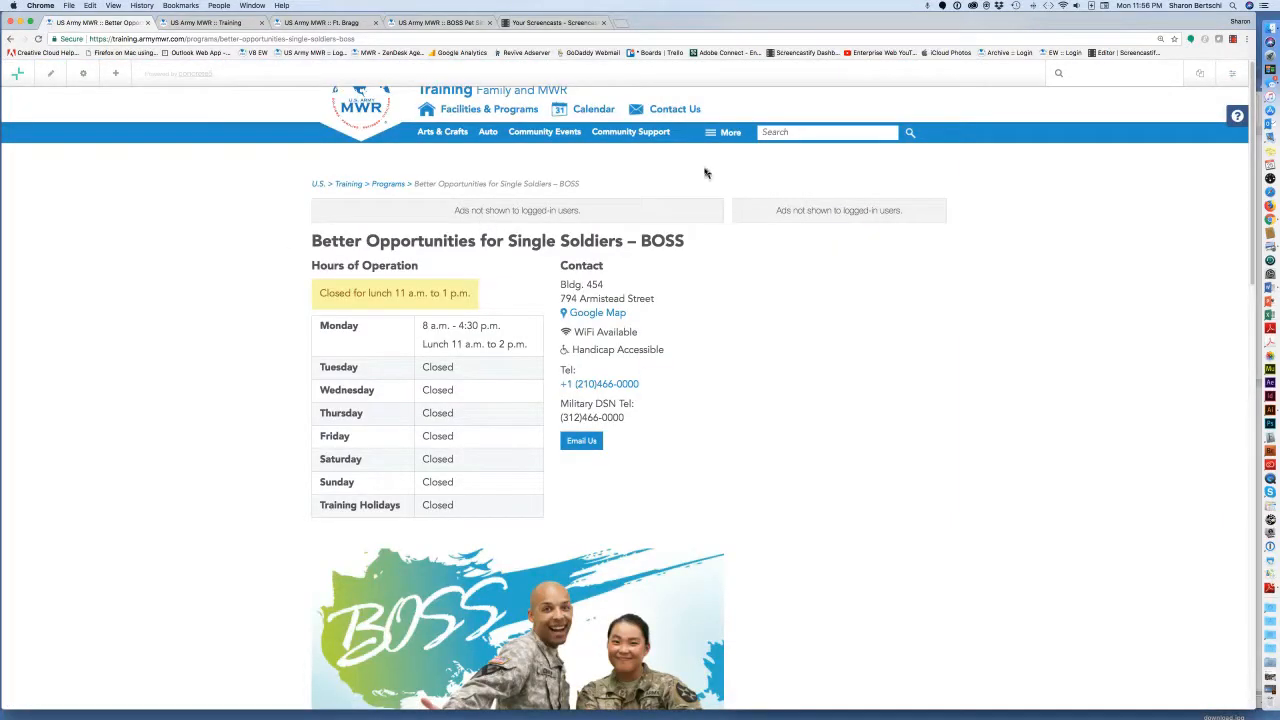
- Open the Service Members category page and review its featured events and its facilities and programs list
left_click(728, 134)
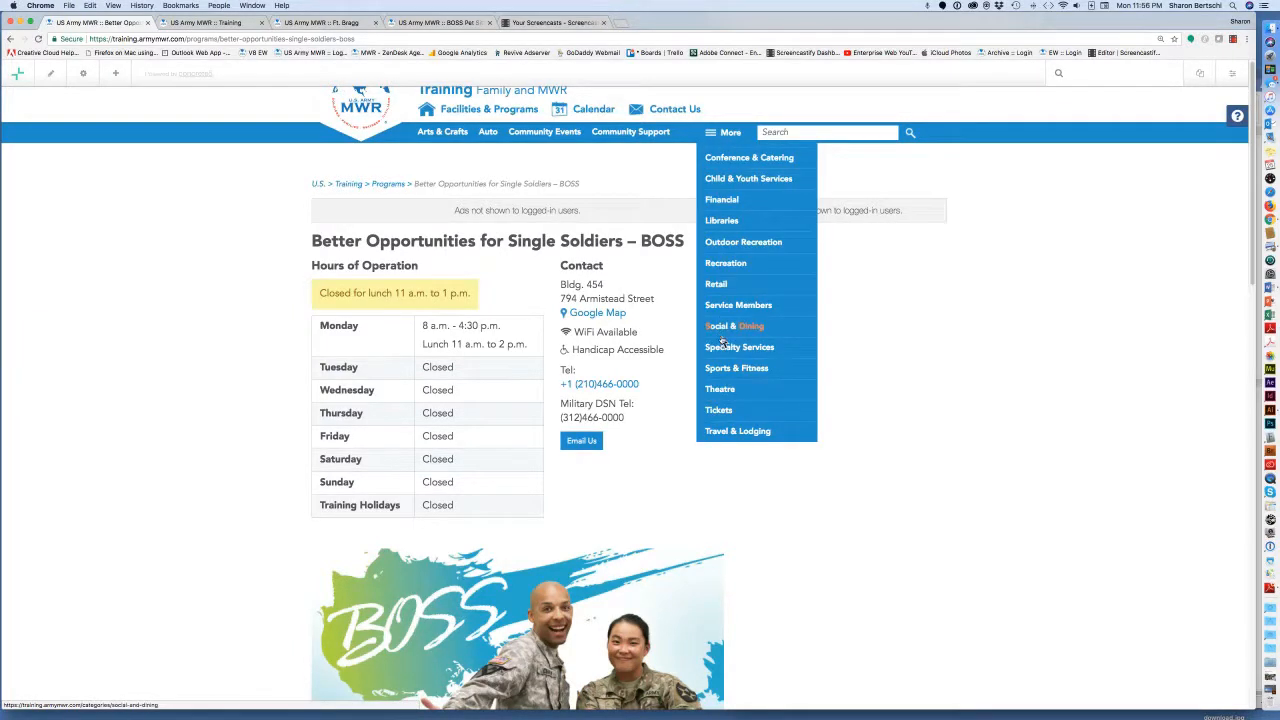
left_click(729, 309)
scroll(822, 462, "down", 3)
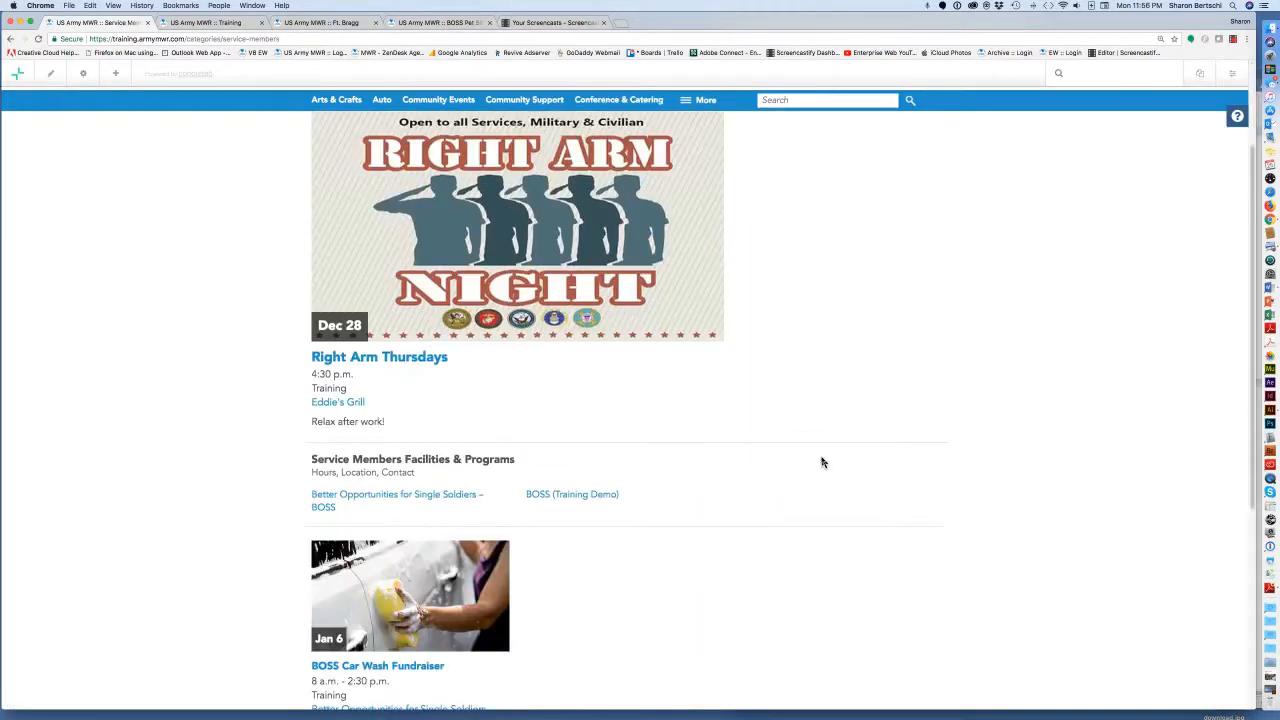
scroll(822, 462, "down", 2)
scroll(685, 368, "up", 3)
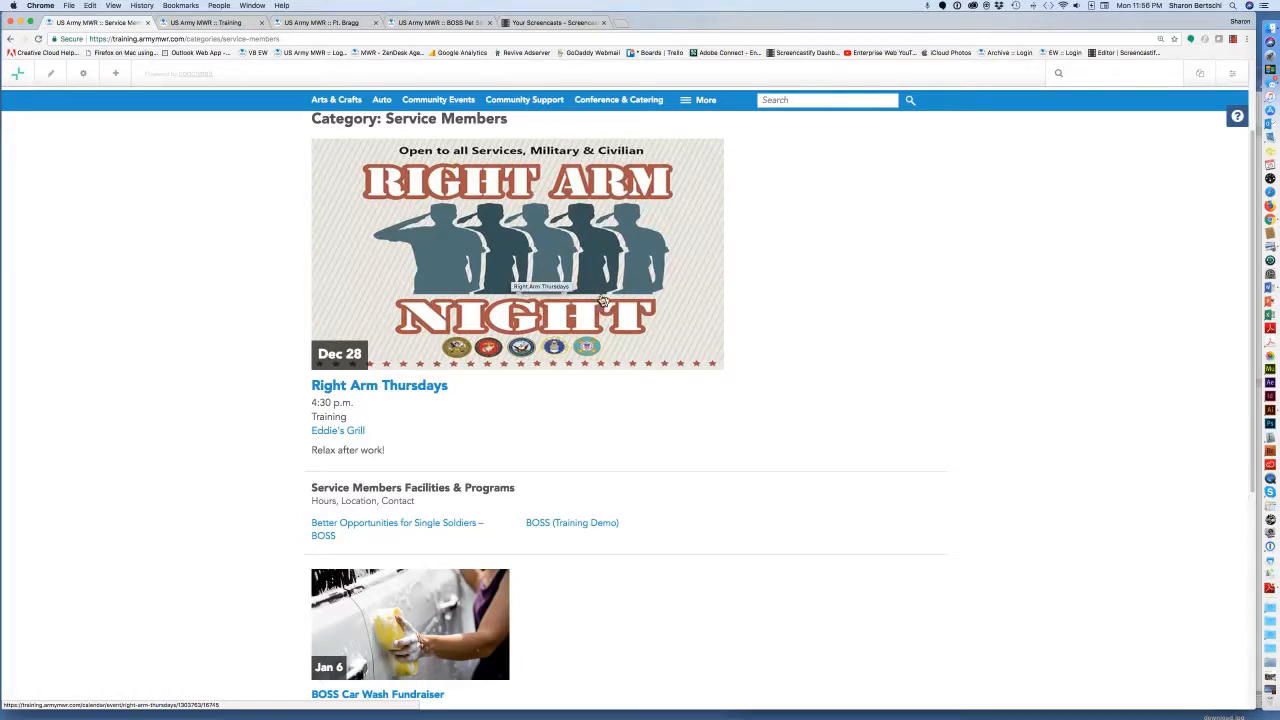
scroll(699, 391, "down", 3)
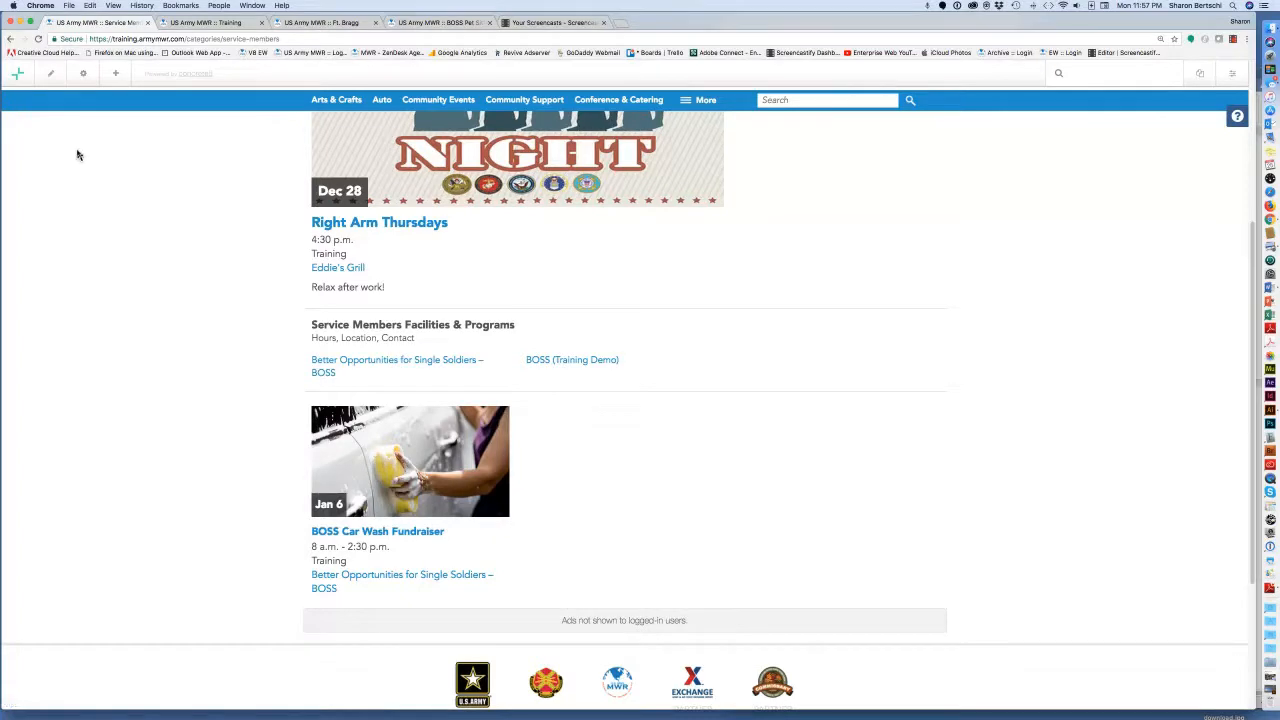
- Put the Service Members category page into edit mode and open the Featured Events block containing the BOSS Car Wash Fundraiser
left_click(52, 78)
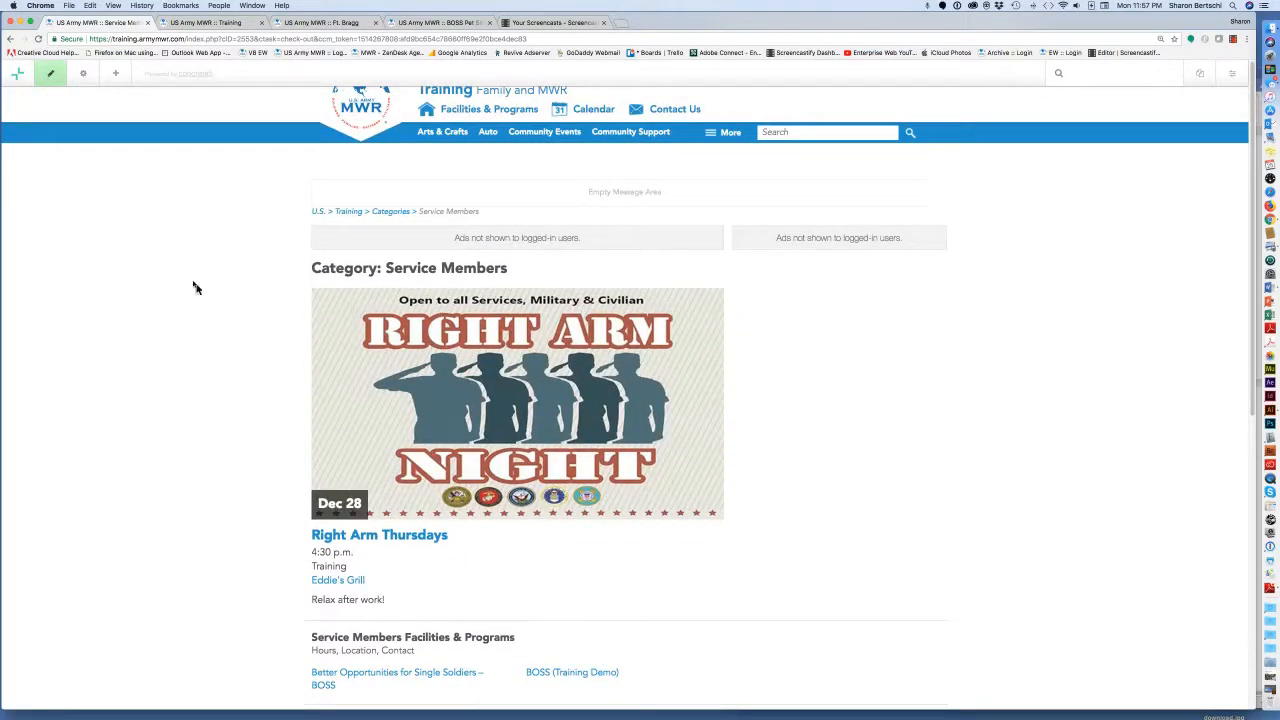
scroll(324, 432, "down", 3)
scroll(324, 432, "down", 8)
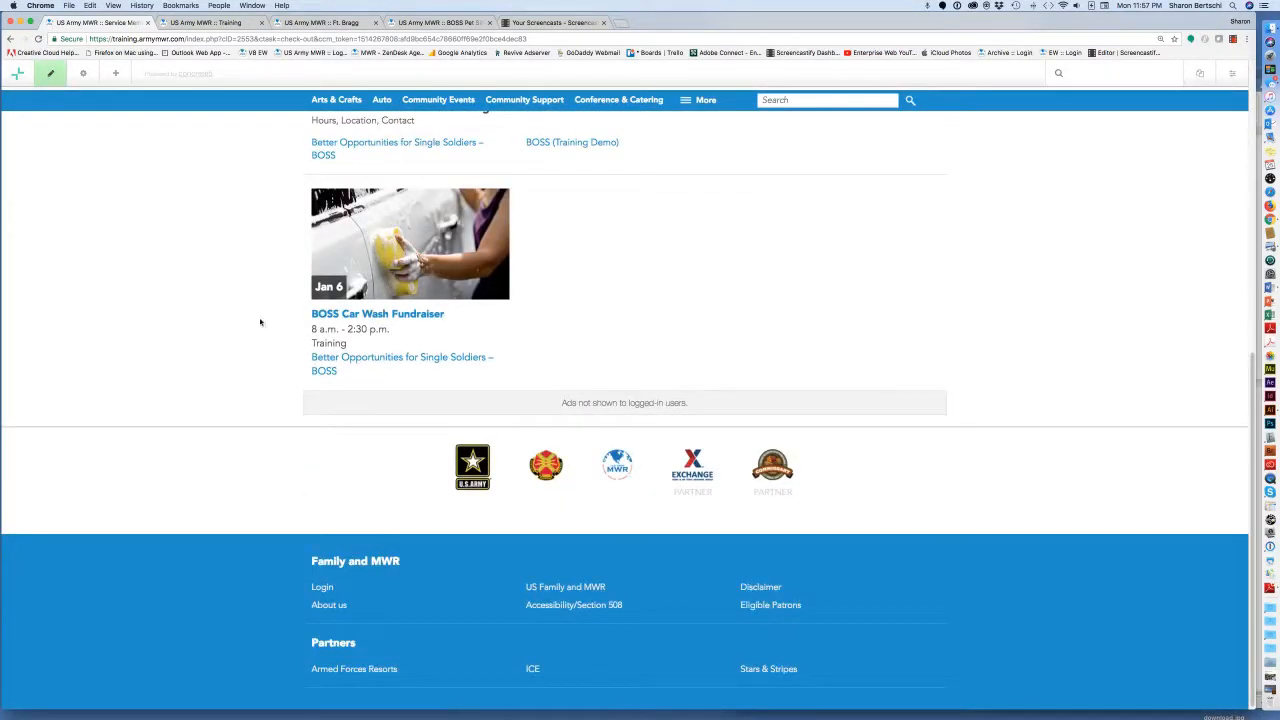
left_click(531, 305)
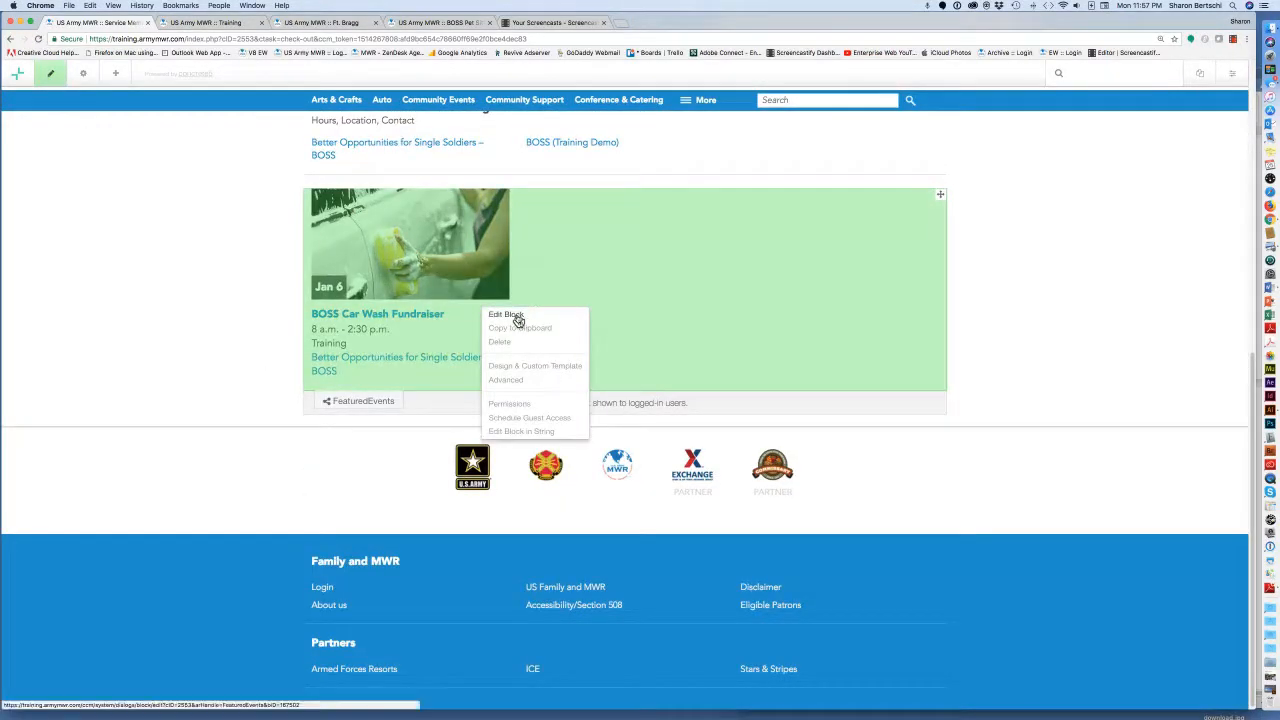
left_click(507, 315)
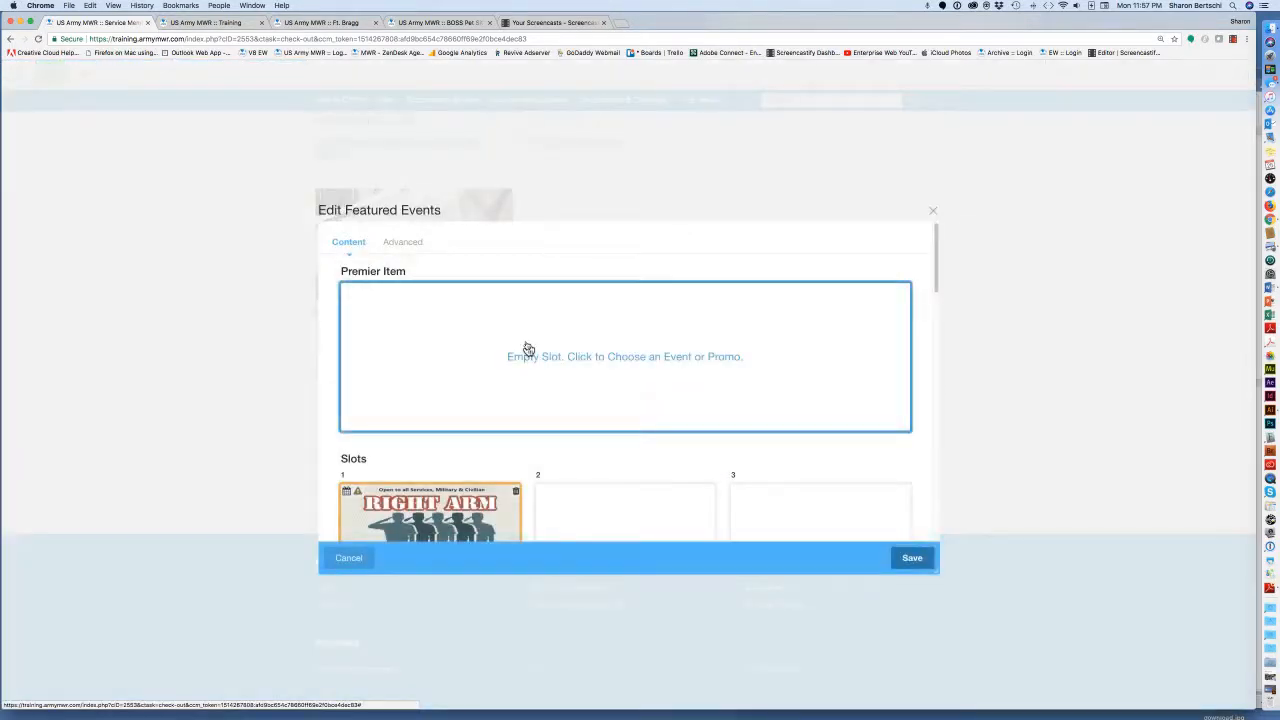
- Fill empty slot 2 with the BOSS Pet Sitting Services promo and save the Service Members Featured Events block
left_click(593, 496)
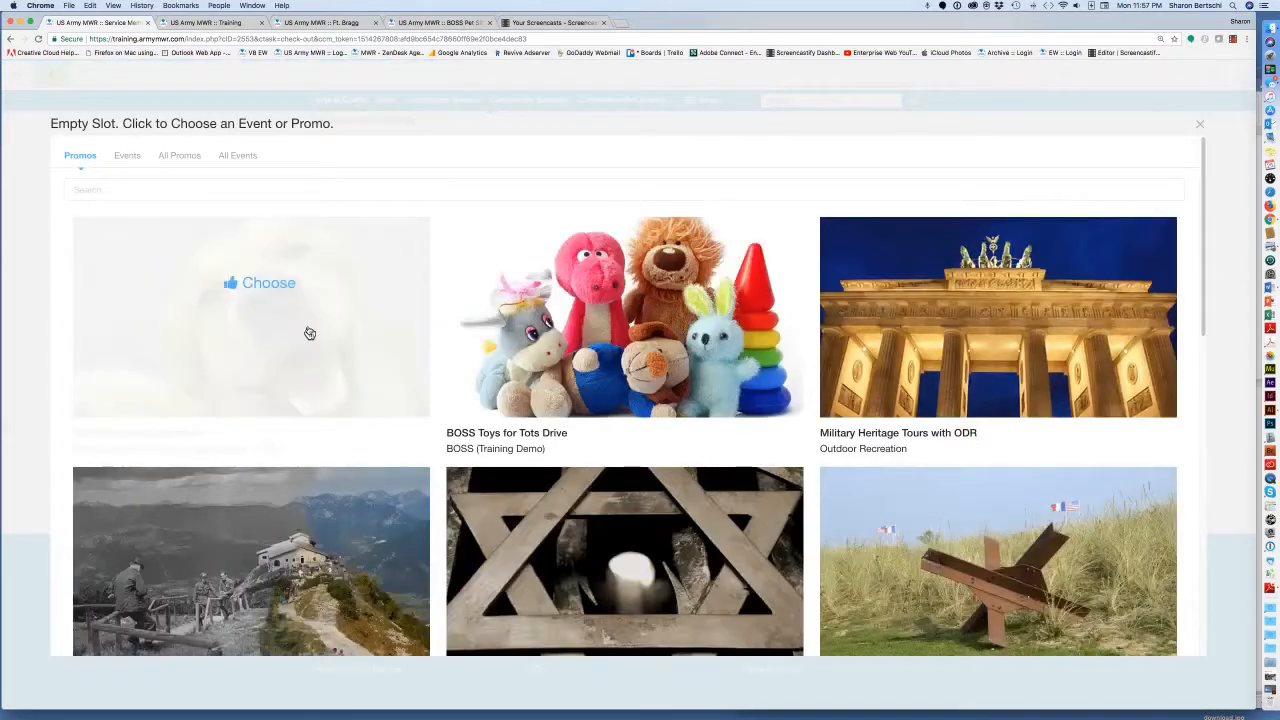
left_click(310, 333)
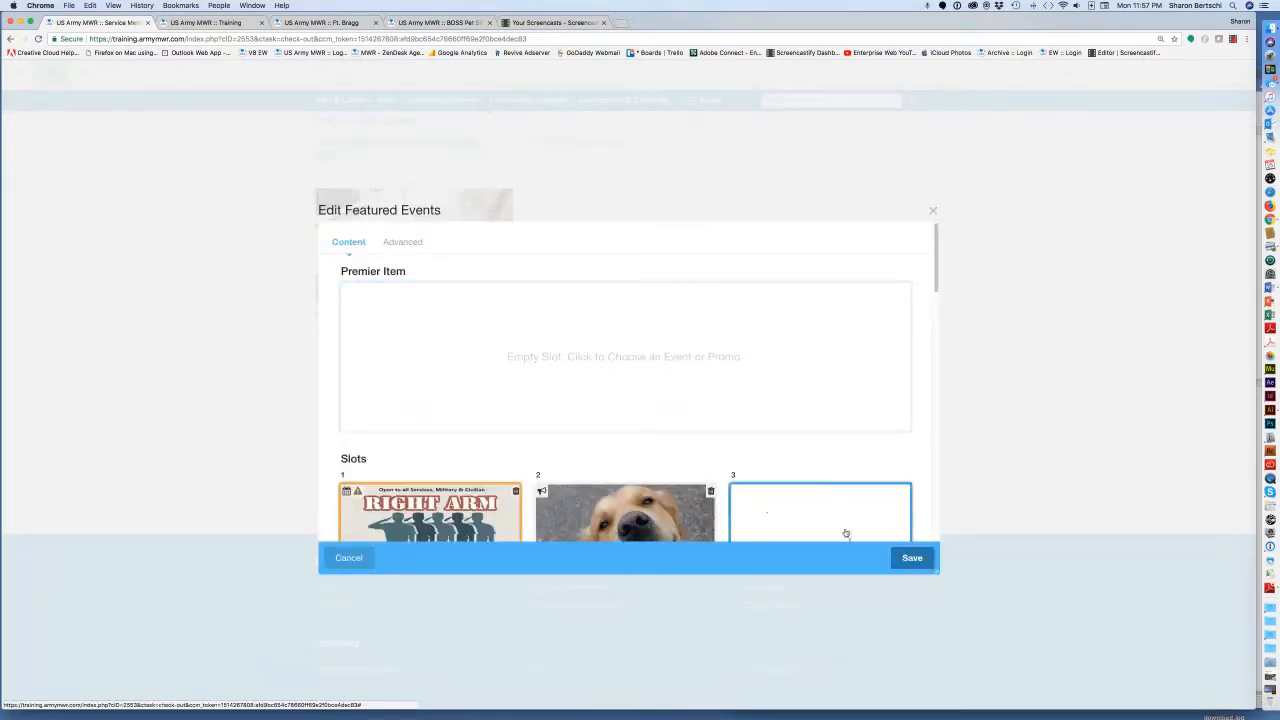
left_click(913, 558)
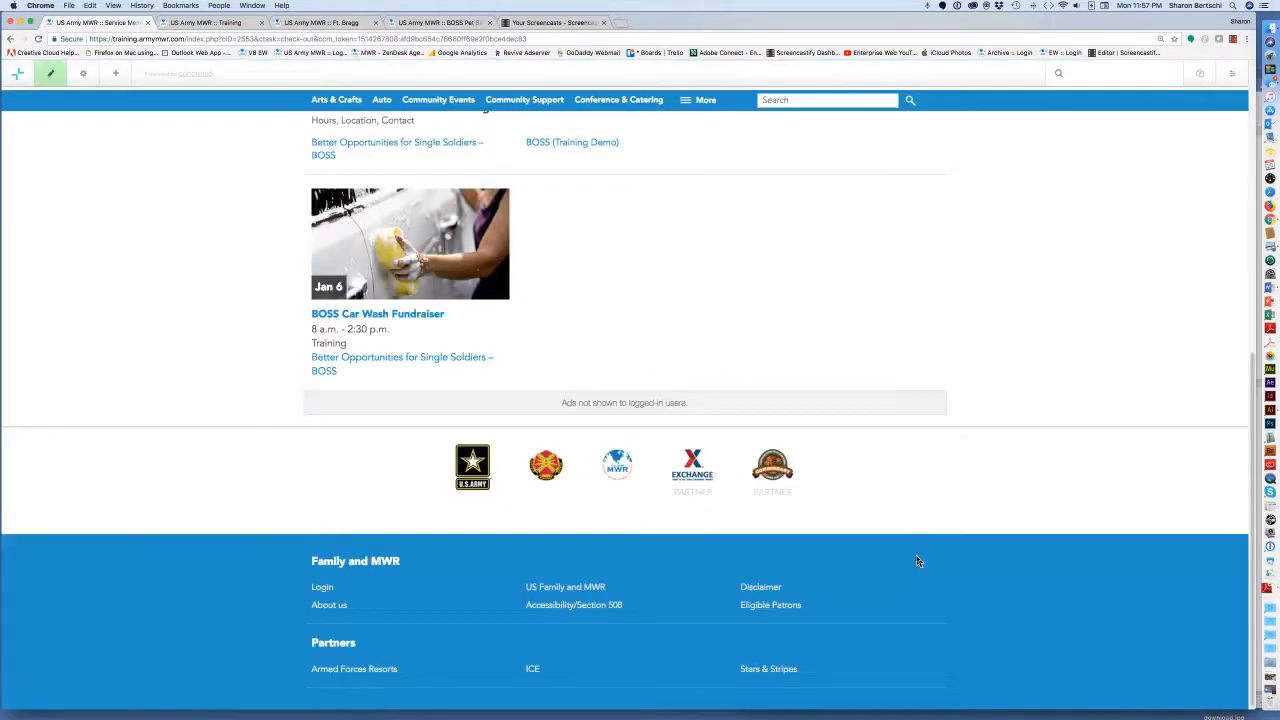
- Publish the Service Members page changes and check the BOSS Pet Sitting Services promo on the published page
scroll(789, 371, "up", 5)
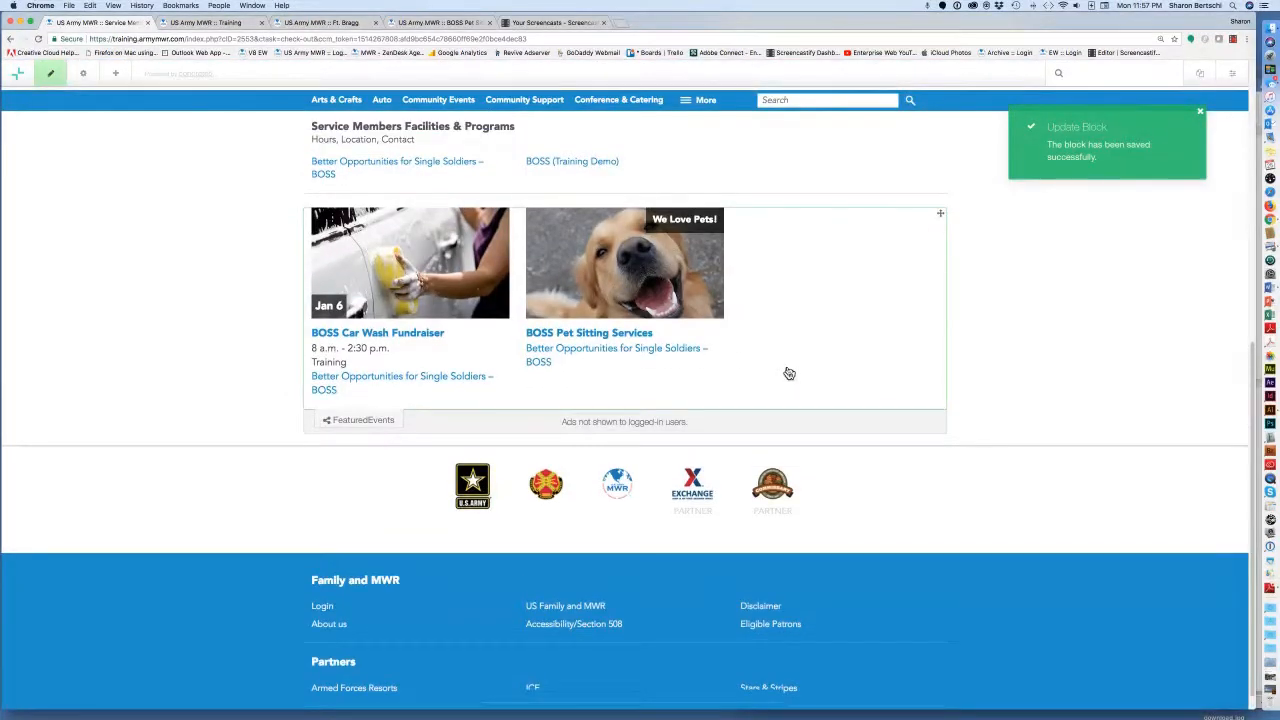
left_click(51, 75)
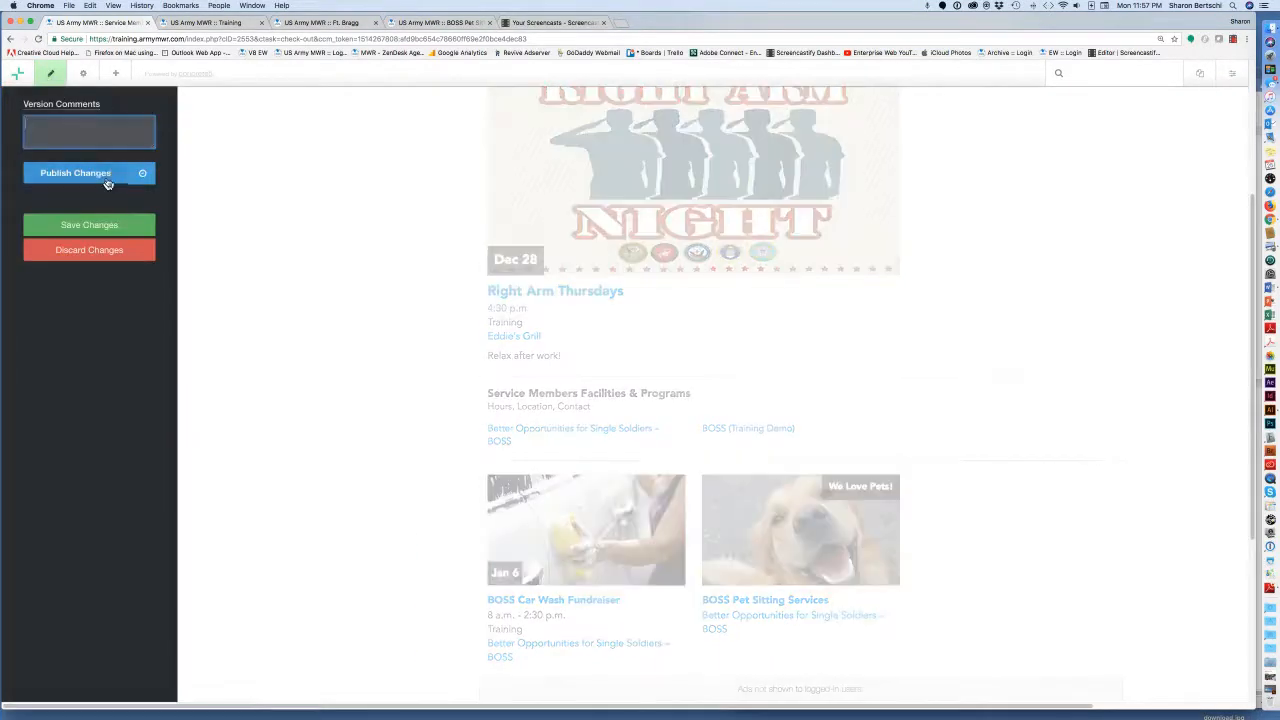
left_click(102, 175)
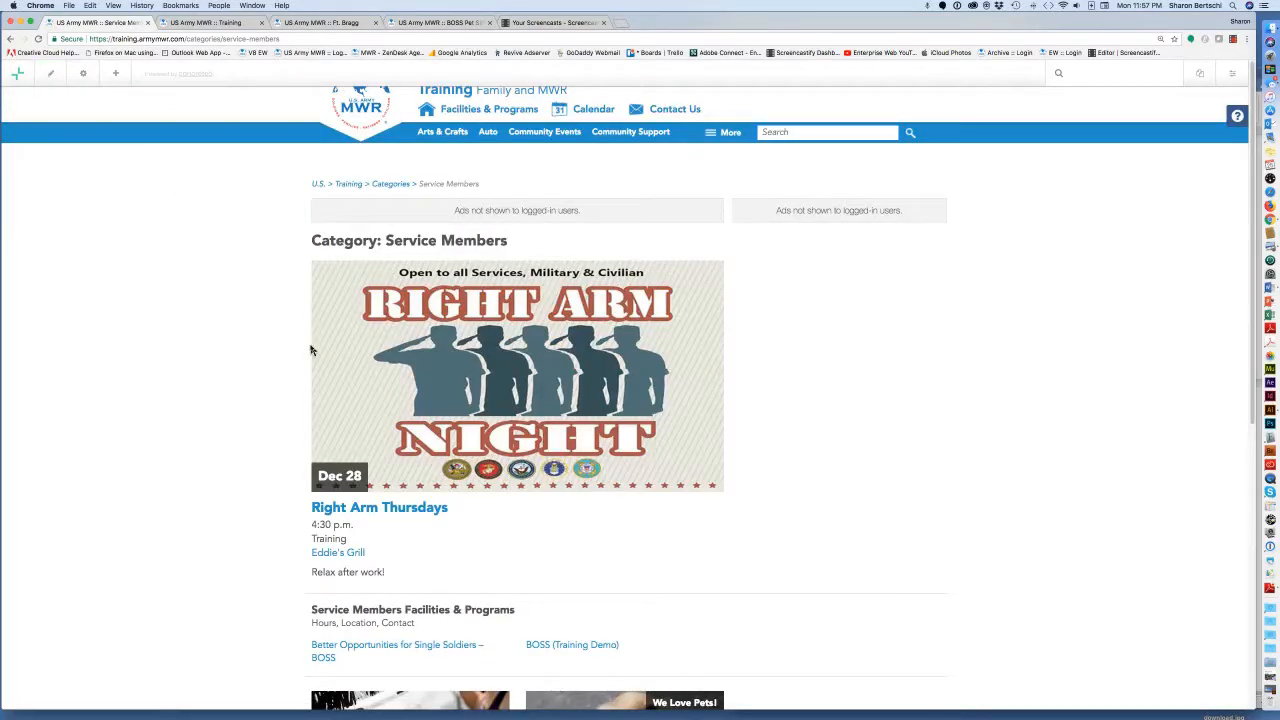
scroll(309, 349, "down", 3)
scroll(310, 350, "up", 3)
scroll(310, 350, "down", 5)
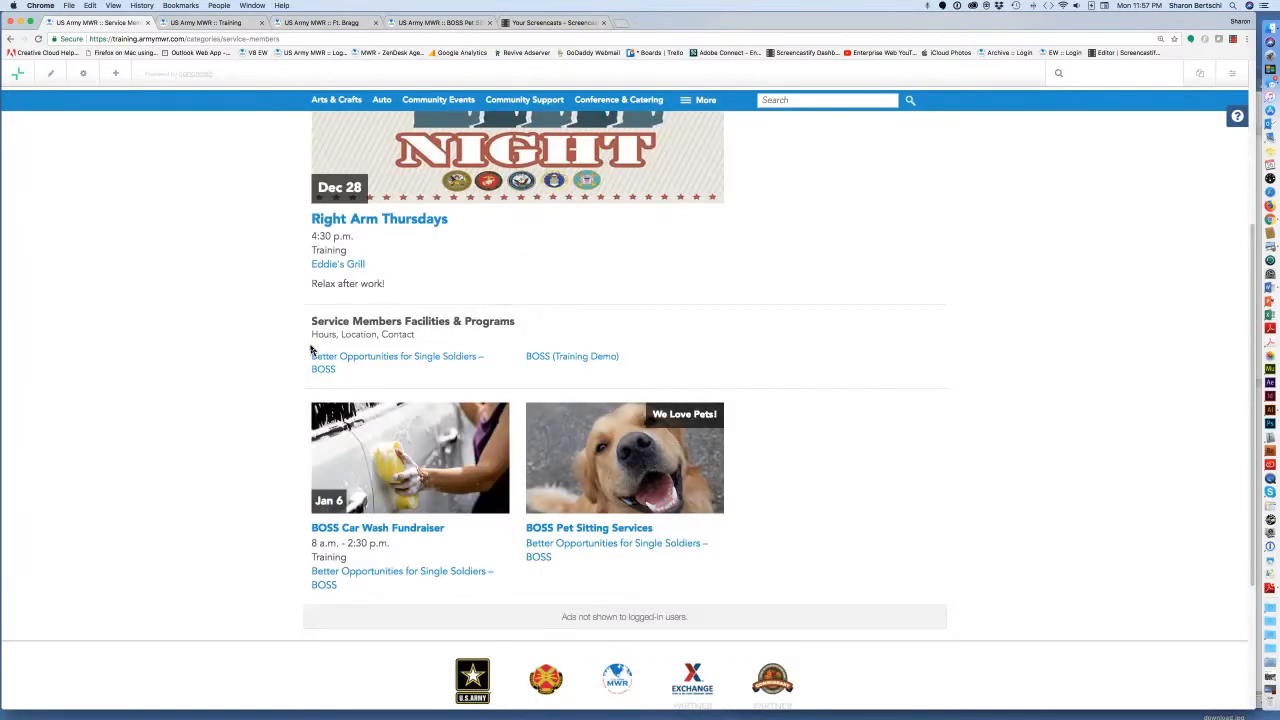
scroll(310, 349, "up", 5)
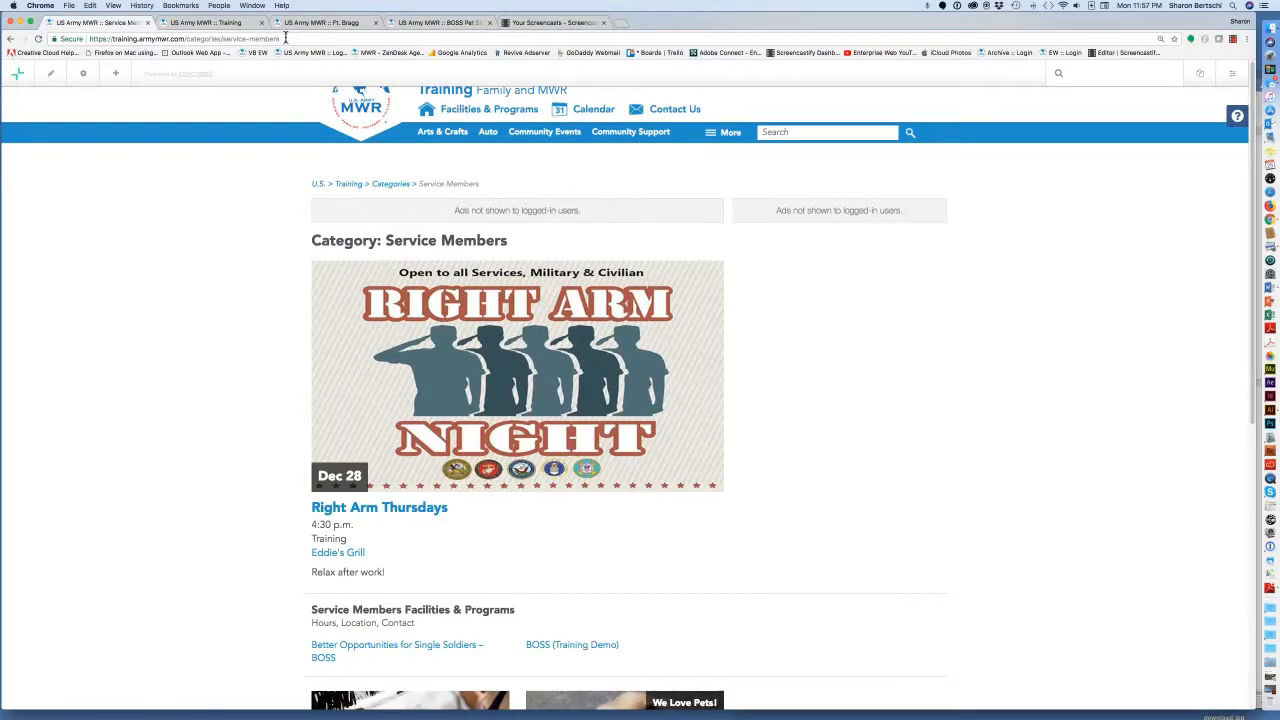
- Return to the Training home page at training.armymwr.com and review the order of its premier item and featured events and promos
left_click_drag(259, 38, 205, 38)
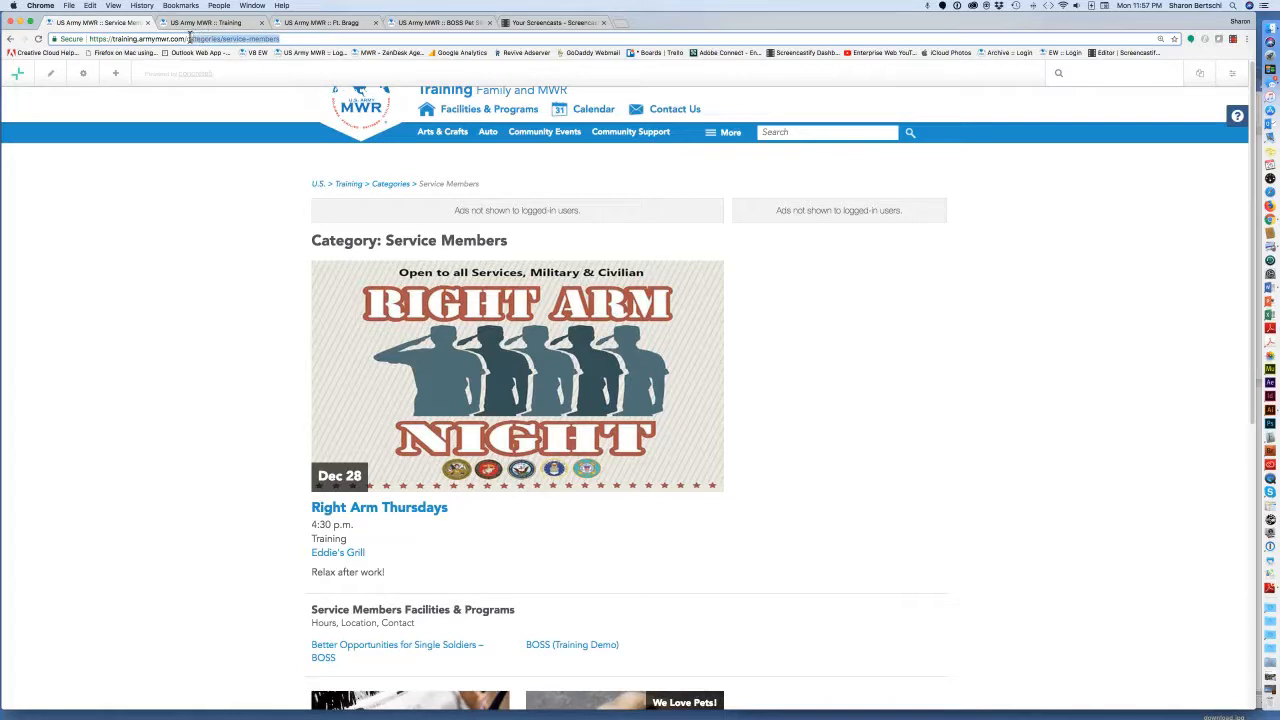
key("BackSpace")
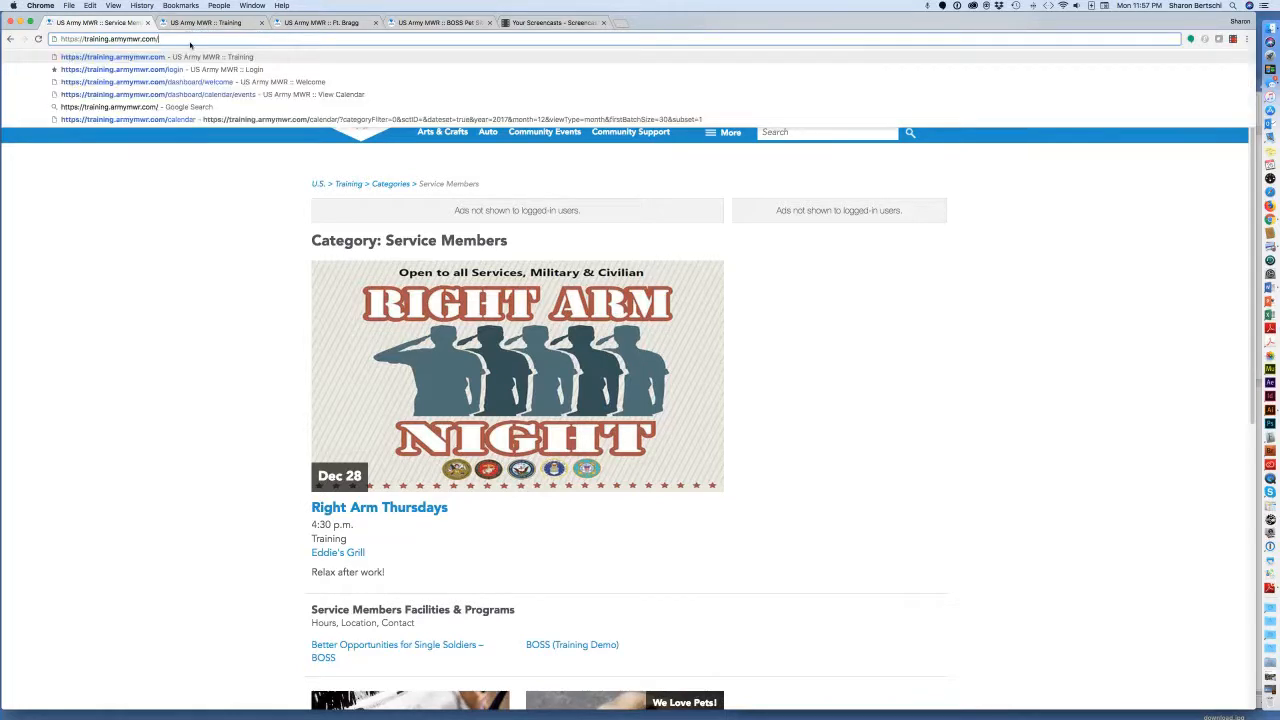
key("Return")
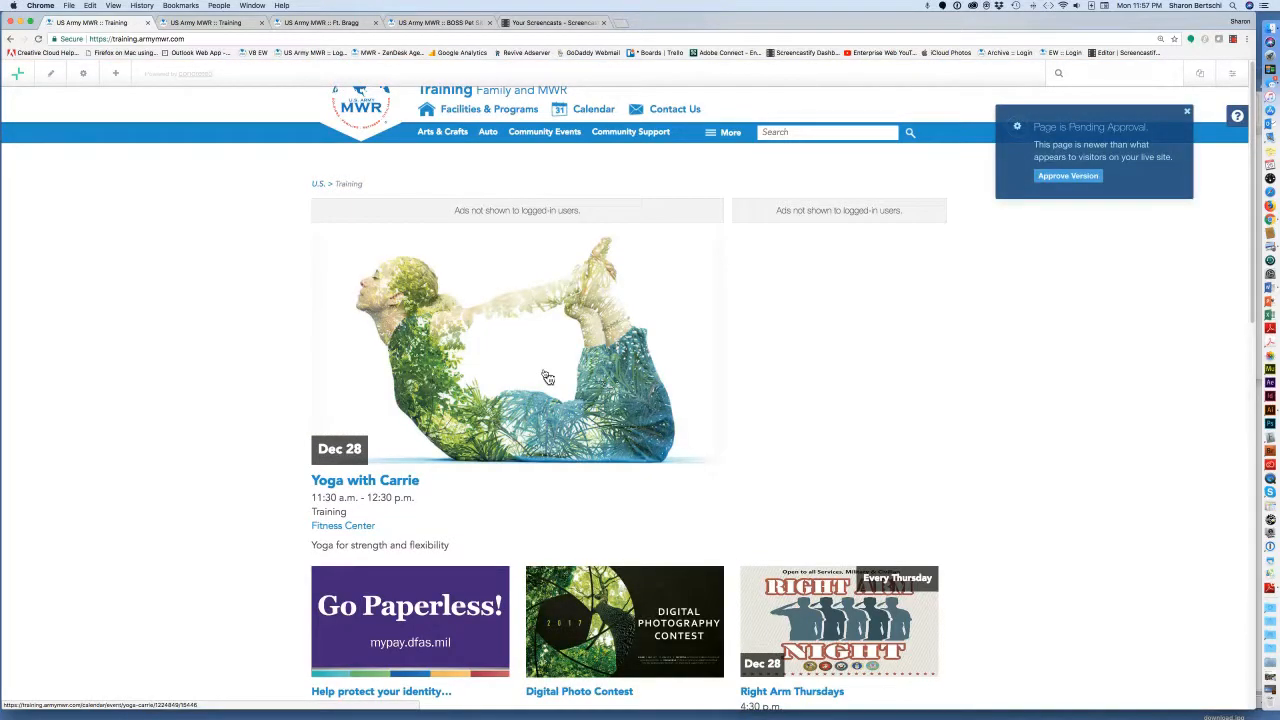
scroll(755, 406, "down", 5)
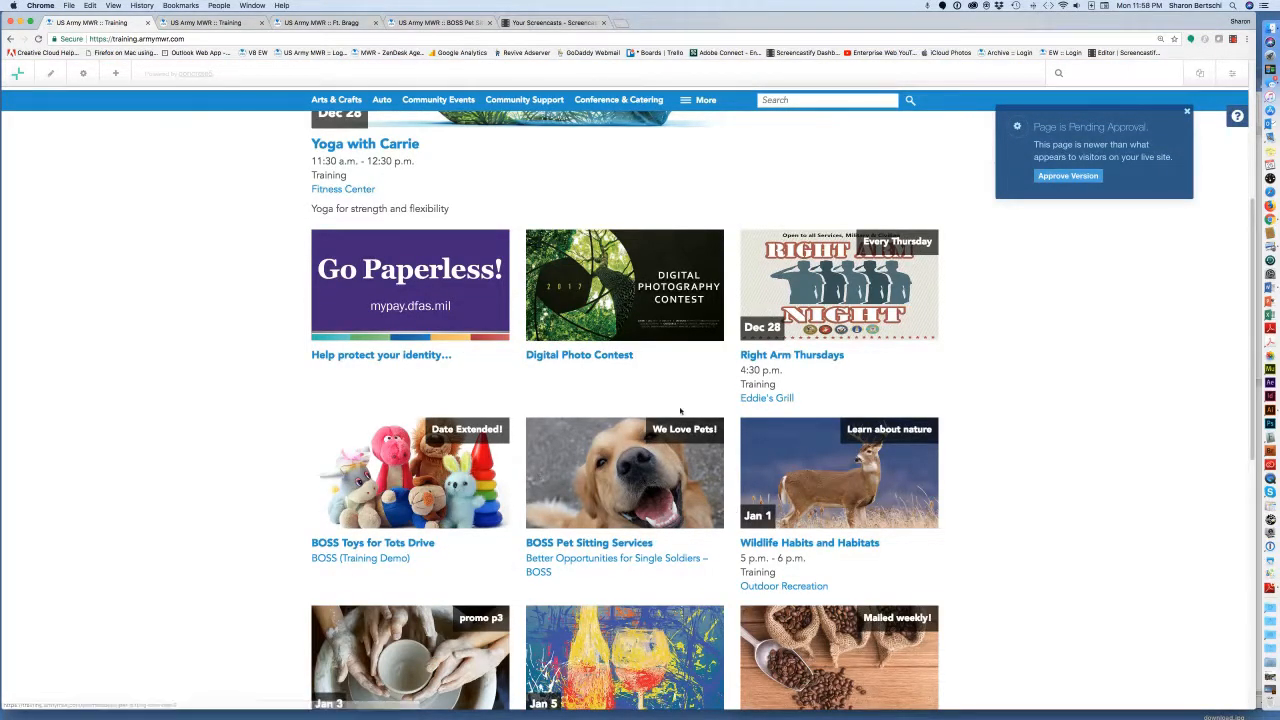
scroll(645, 605, "down", 2)
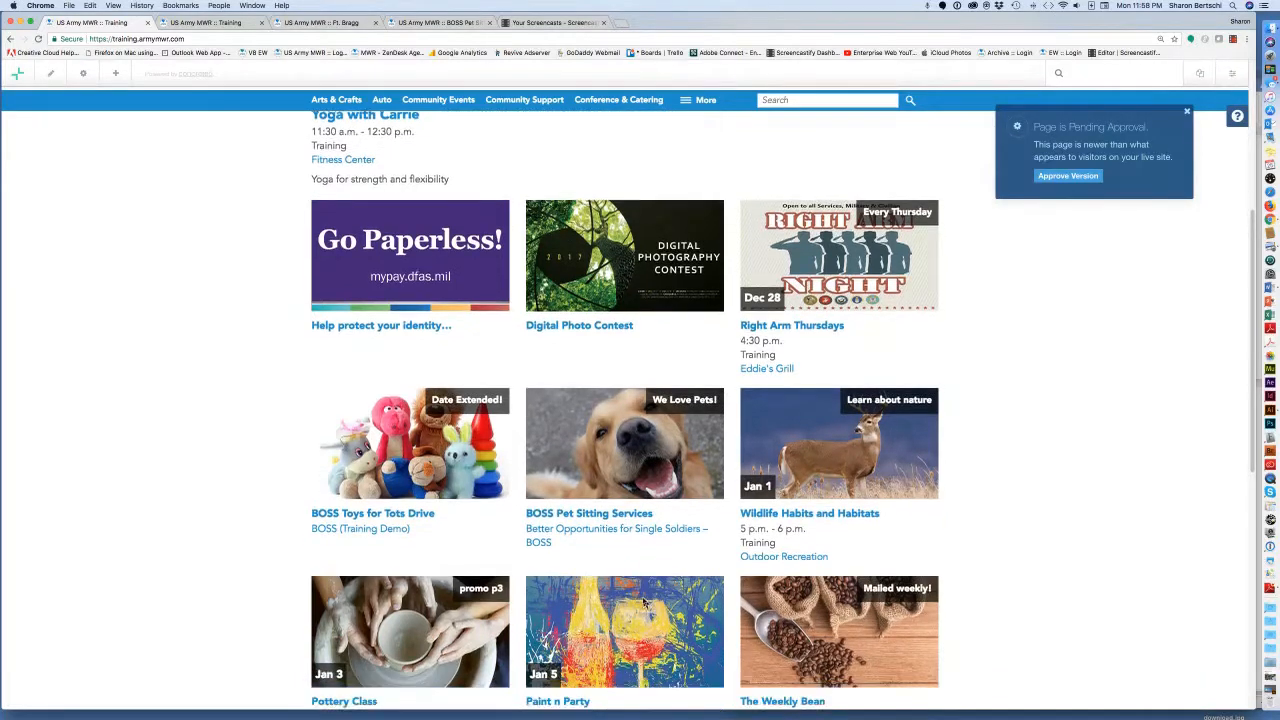
scroll(645, 605, "down", 3)
scroll(645, 605, "up", 3)
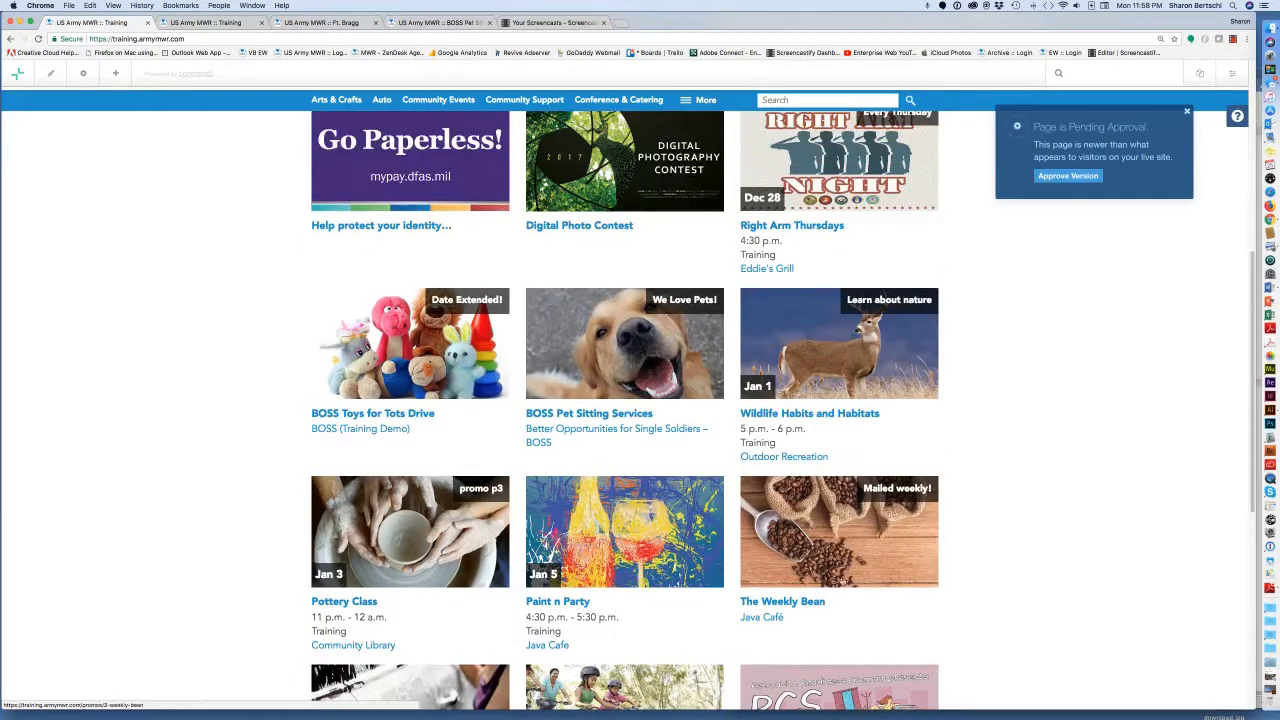
scroll(931, 570, "up", 1)
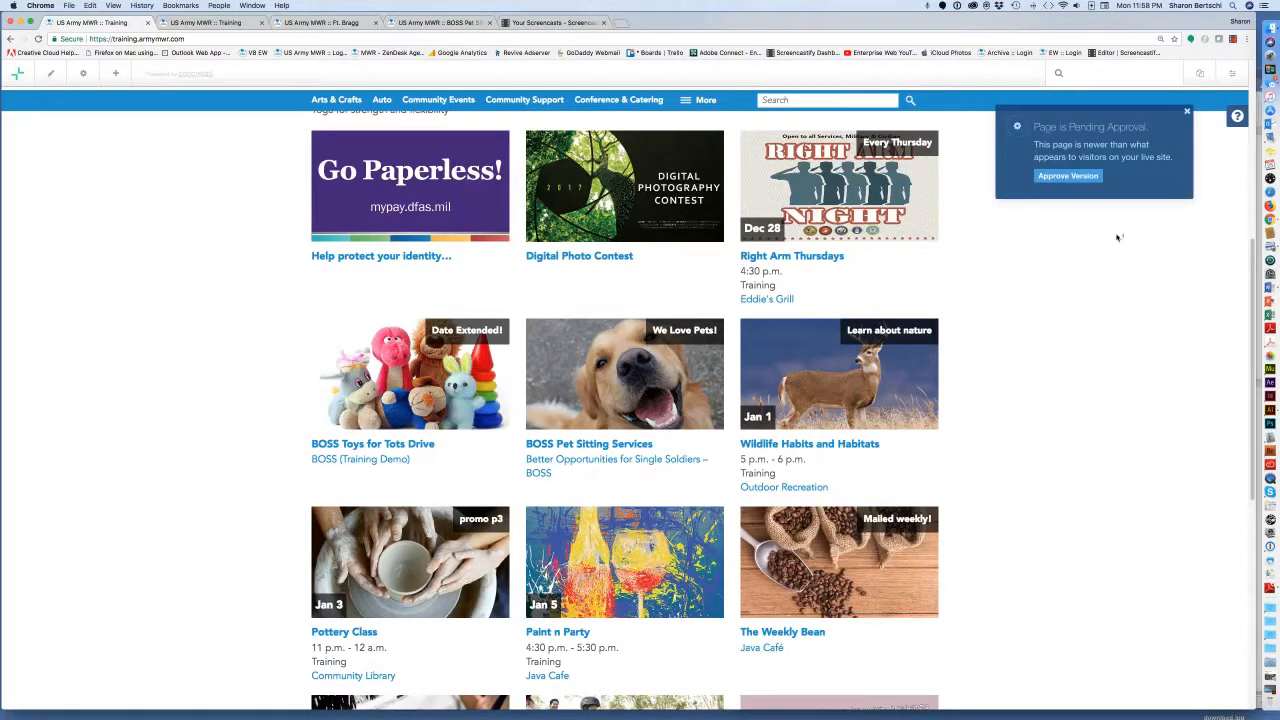
scroll(1106, 156, "up", 5)
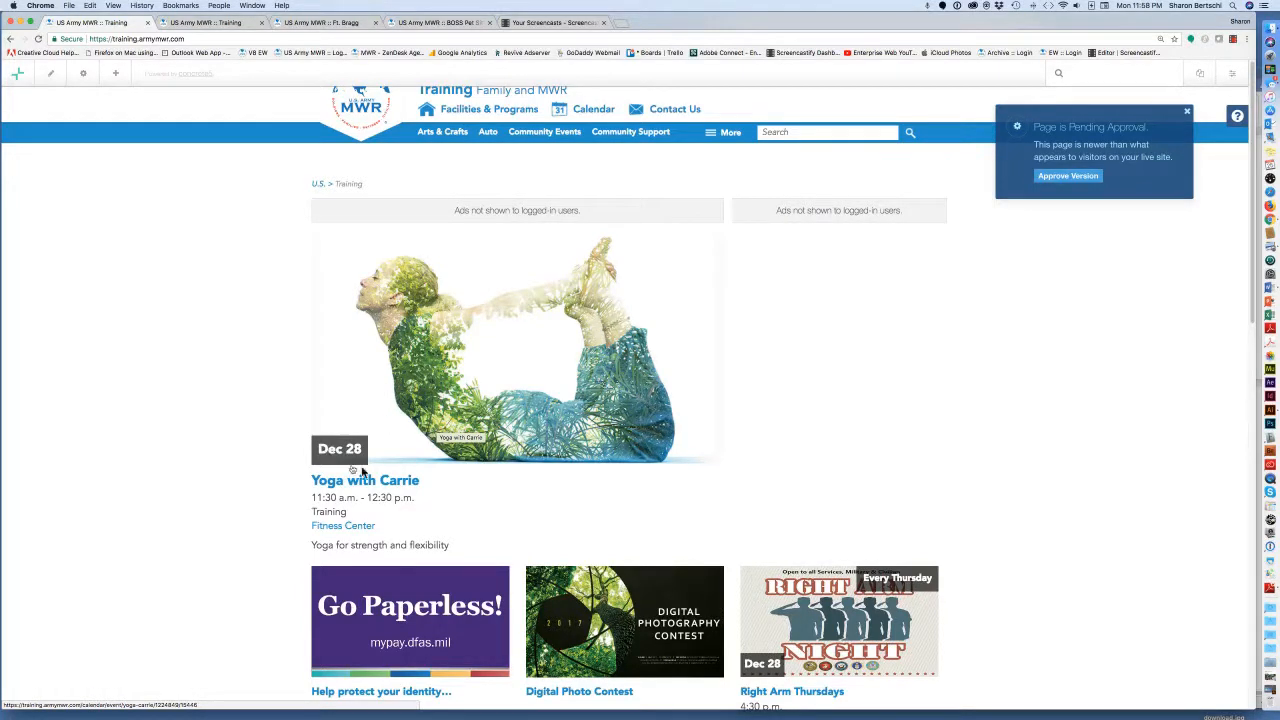
scroll(403, 437, "down", 1)
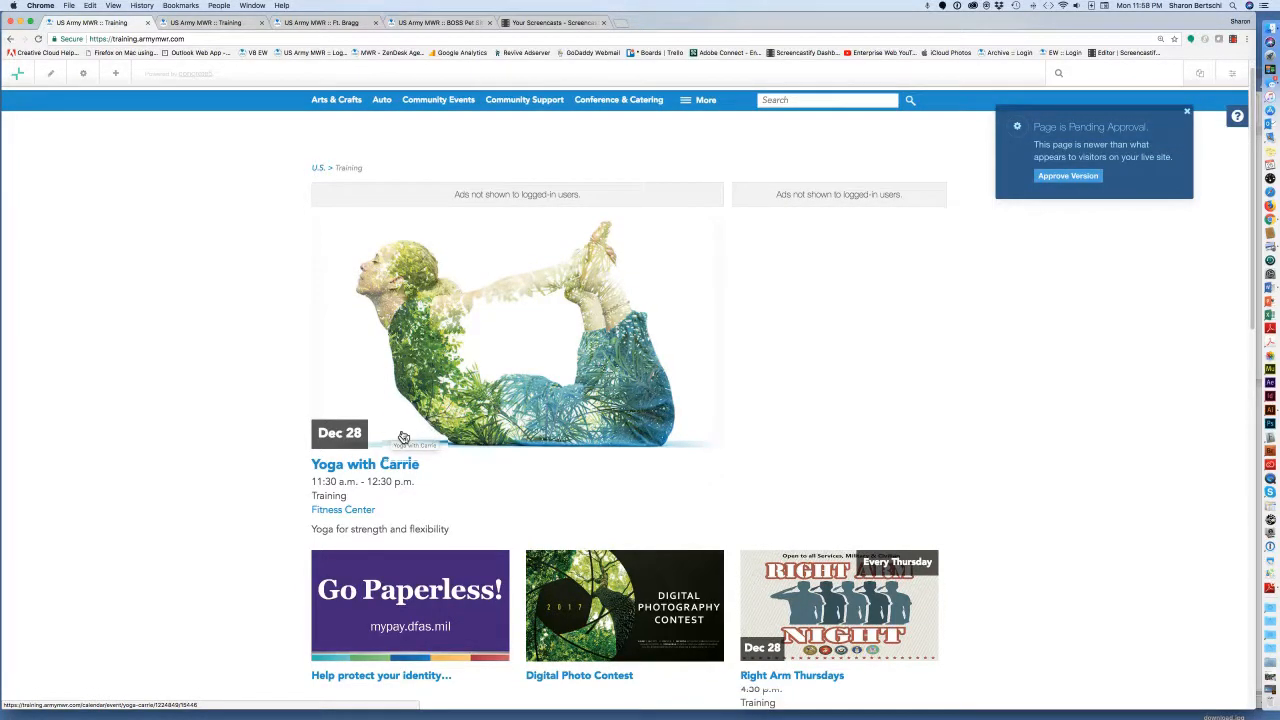
- Put the Training home page into edit mode and open its Featured Events block for editing
left_click(51, 77)
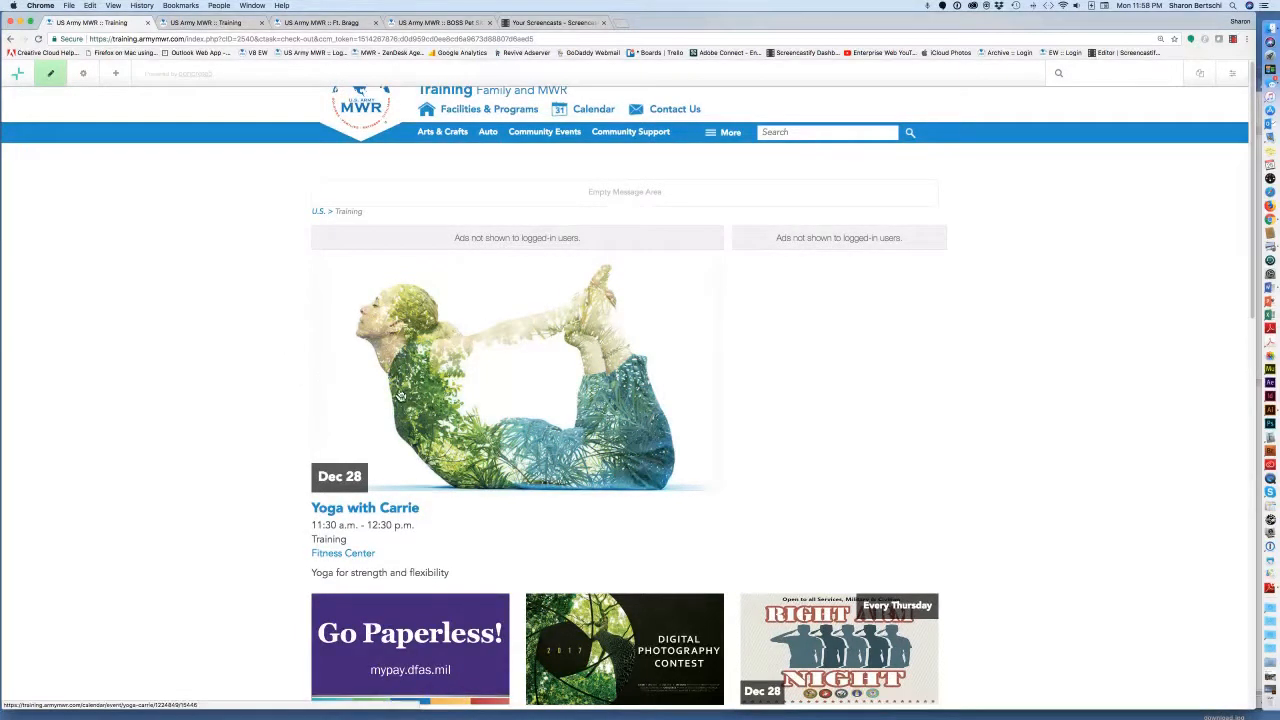
scroll(398, 398, "down", 10)
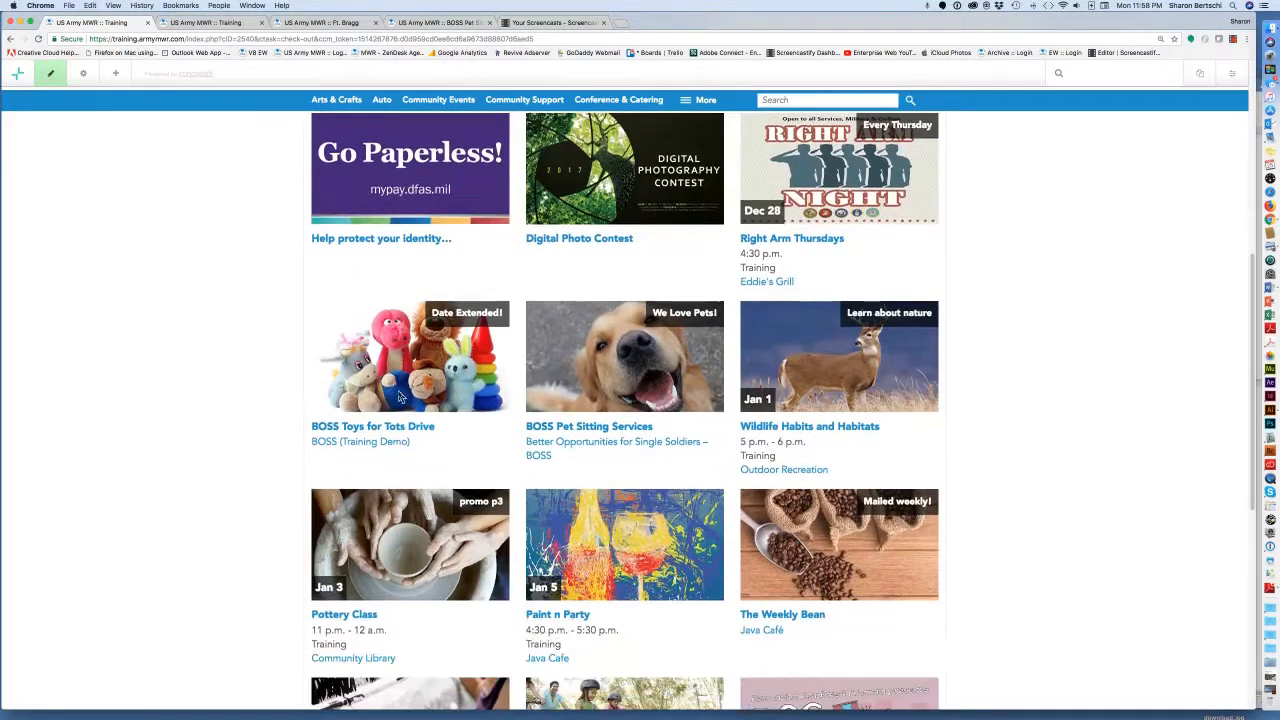
scroll(503, 420, "down", 3)
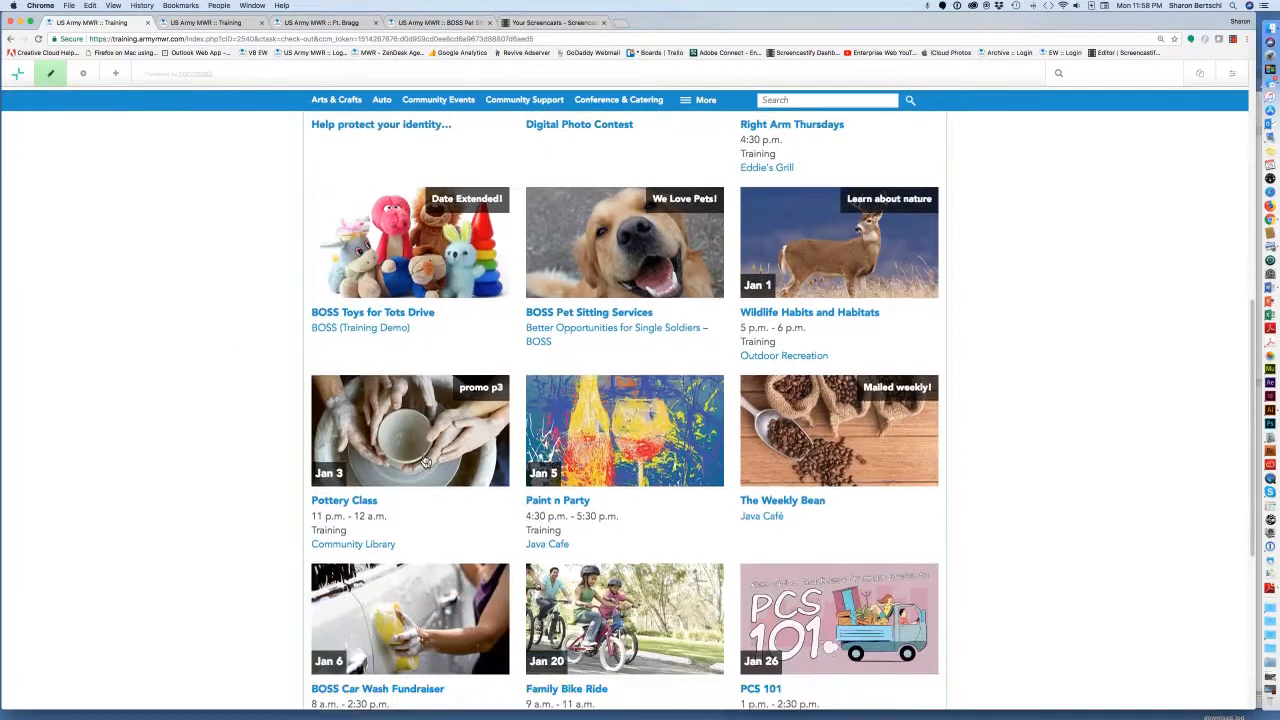
scroll(425, 461, "down", 3)
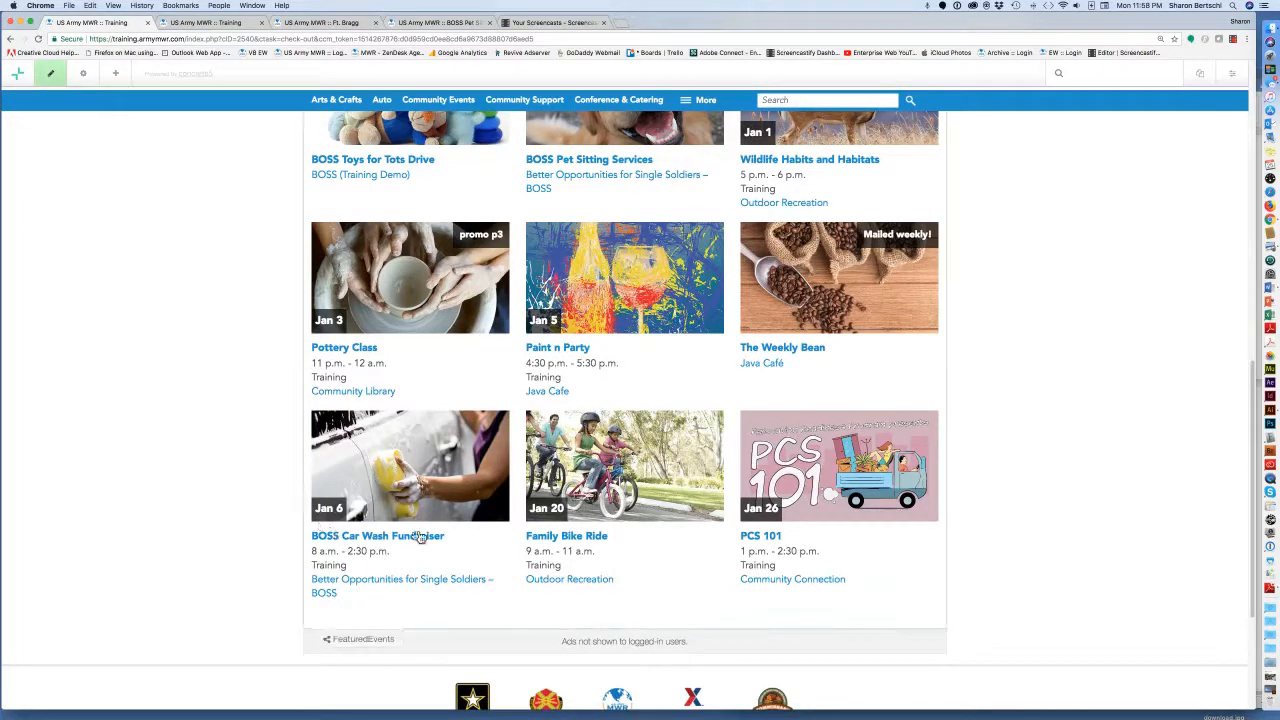
left_click(472, 537)
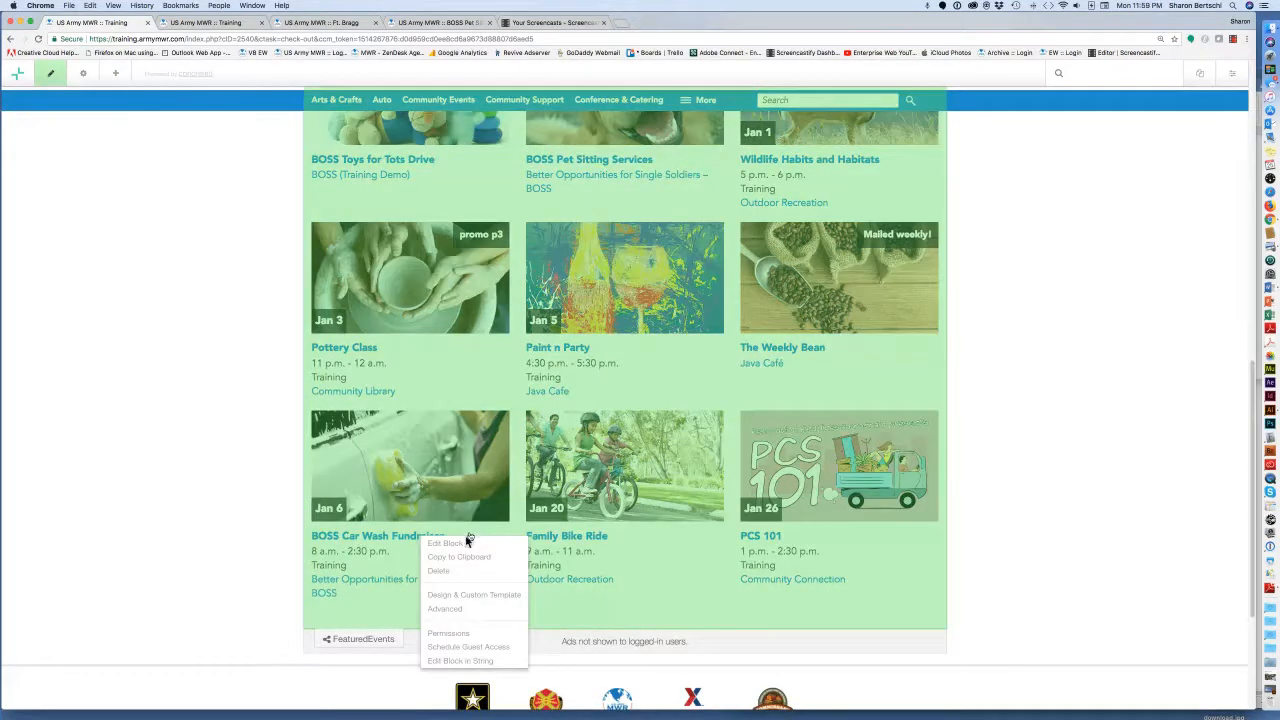
left_click(456, 548)
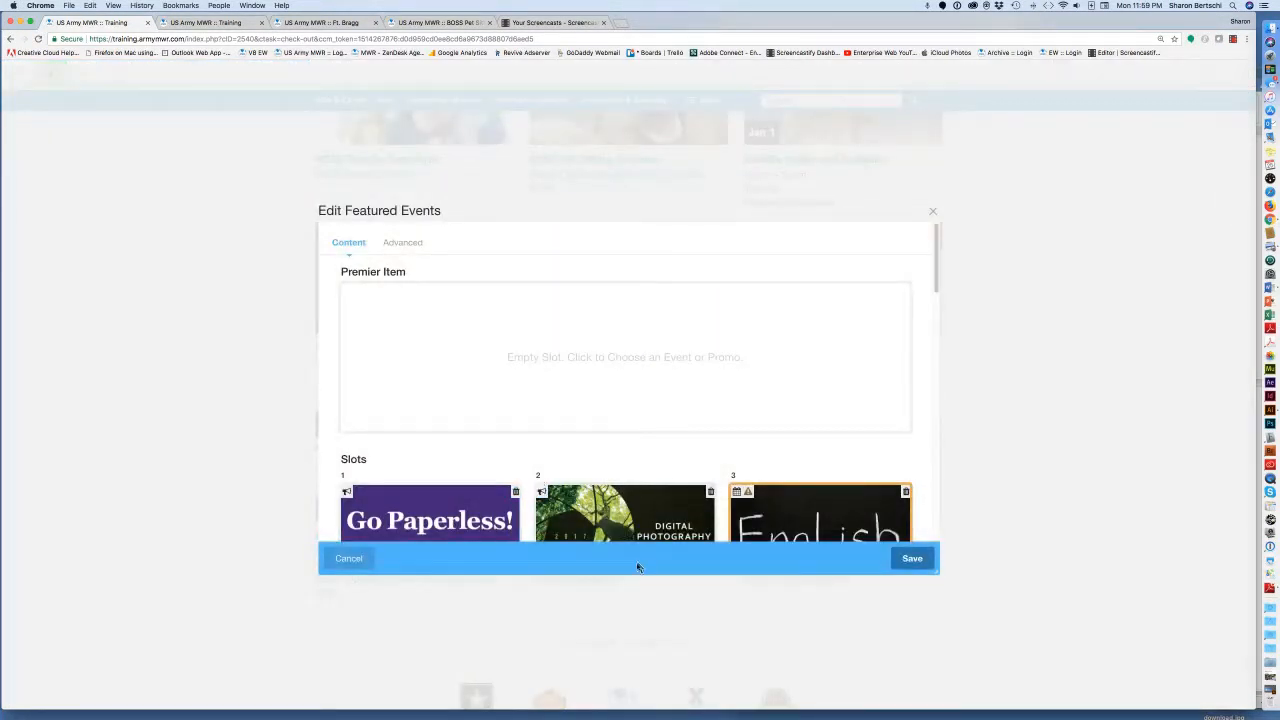
- Fill the empty Premier Item slot with the Military Heritage Tours with ODR promo and save the Featured Events block
left_click(628, 360)
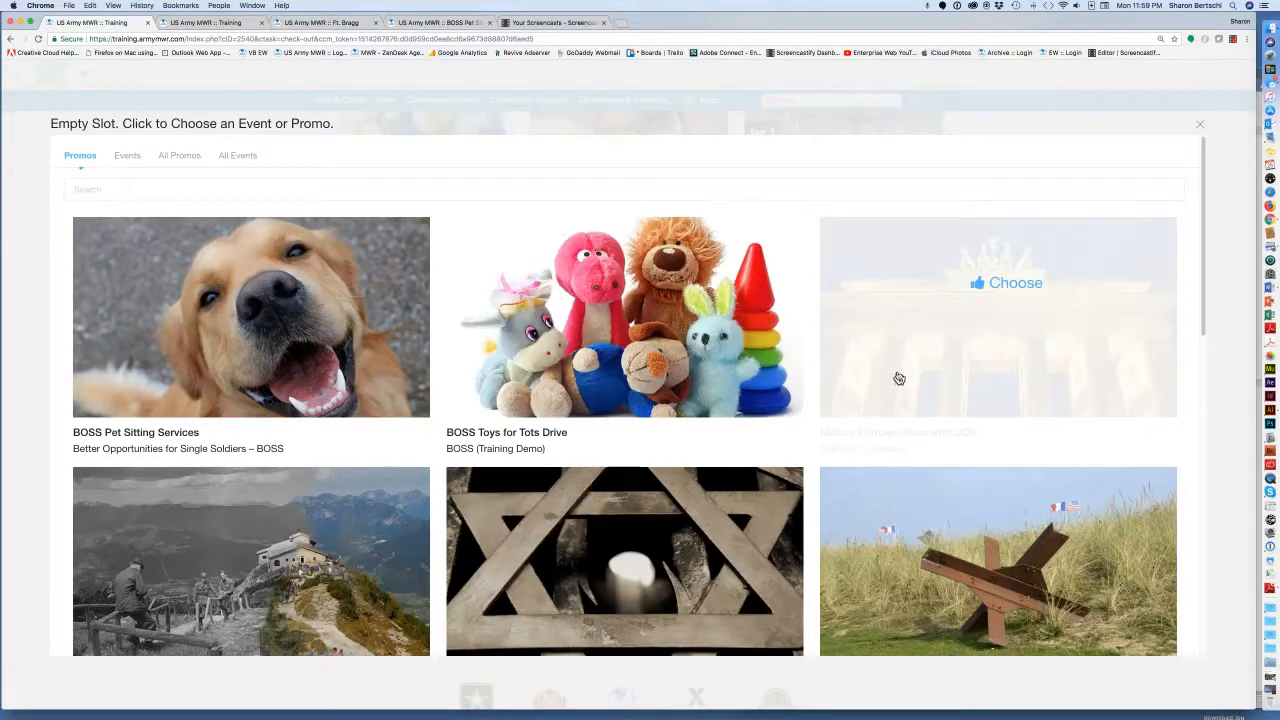
left_click(898, 377)
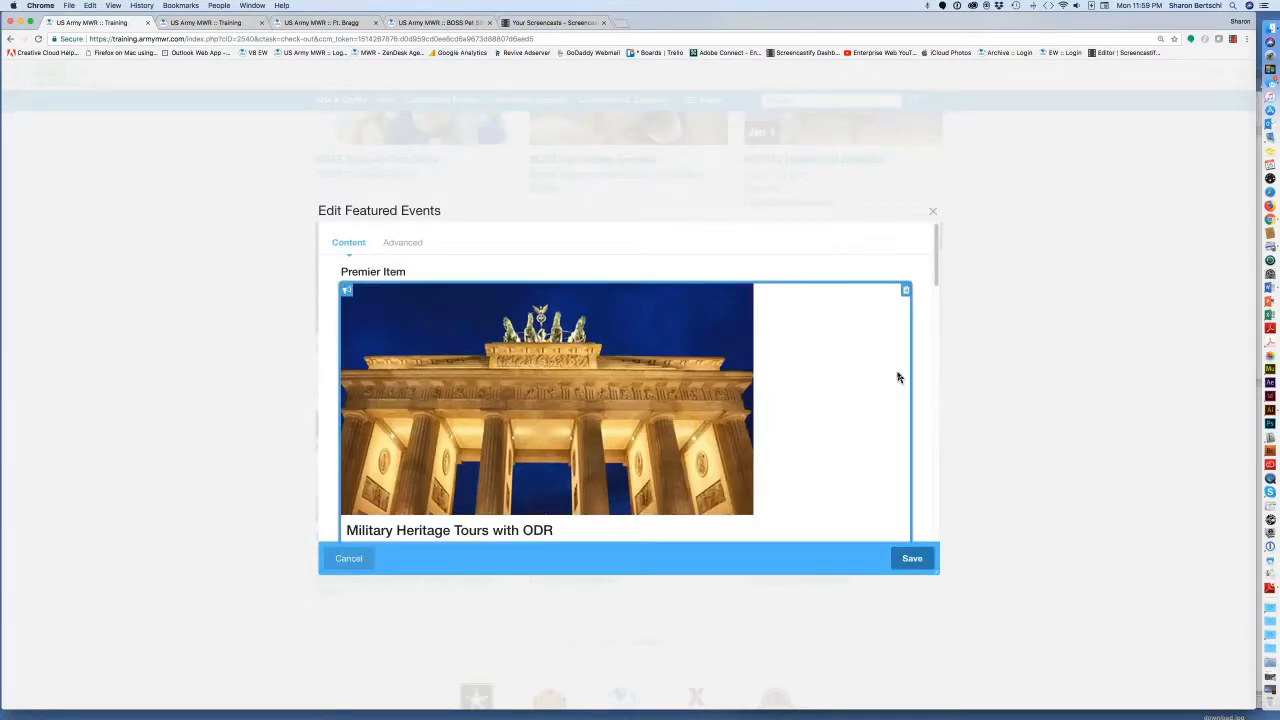
left_click(913, 560)
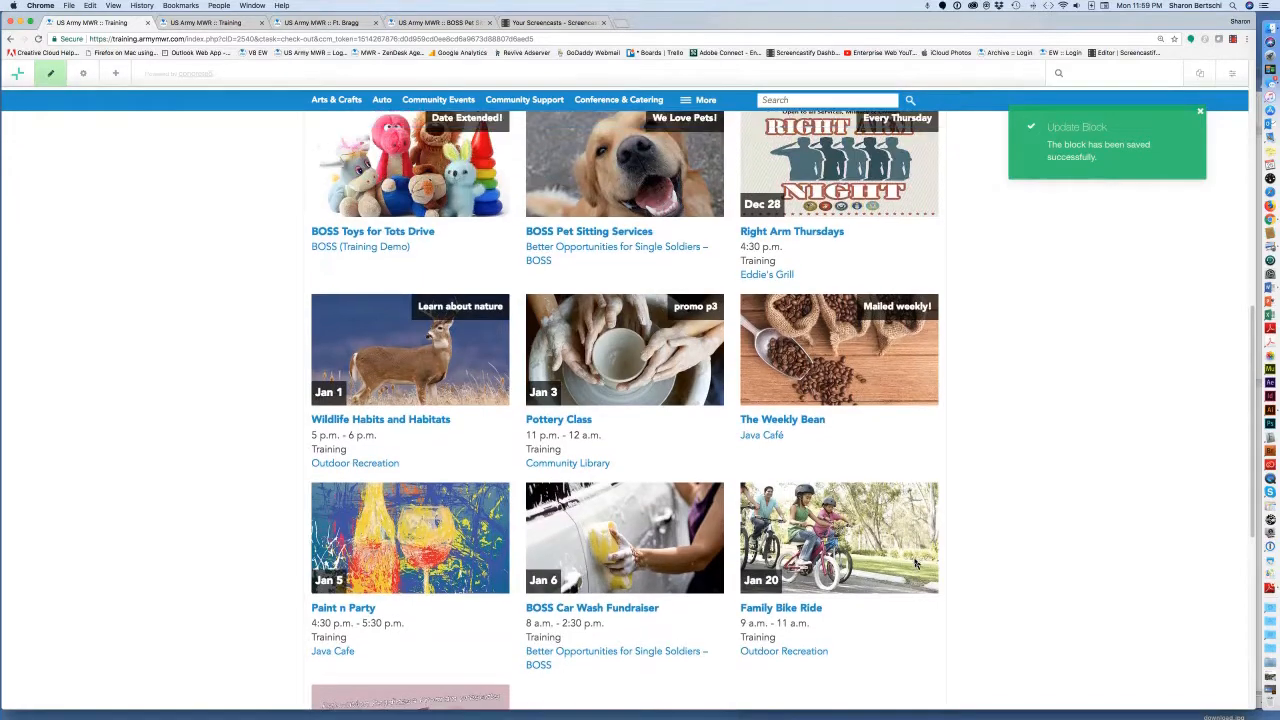
- Check the updated featured items on the Training home page and publish the page changes
scroll(913, 563, "up", 7)
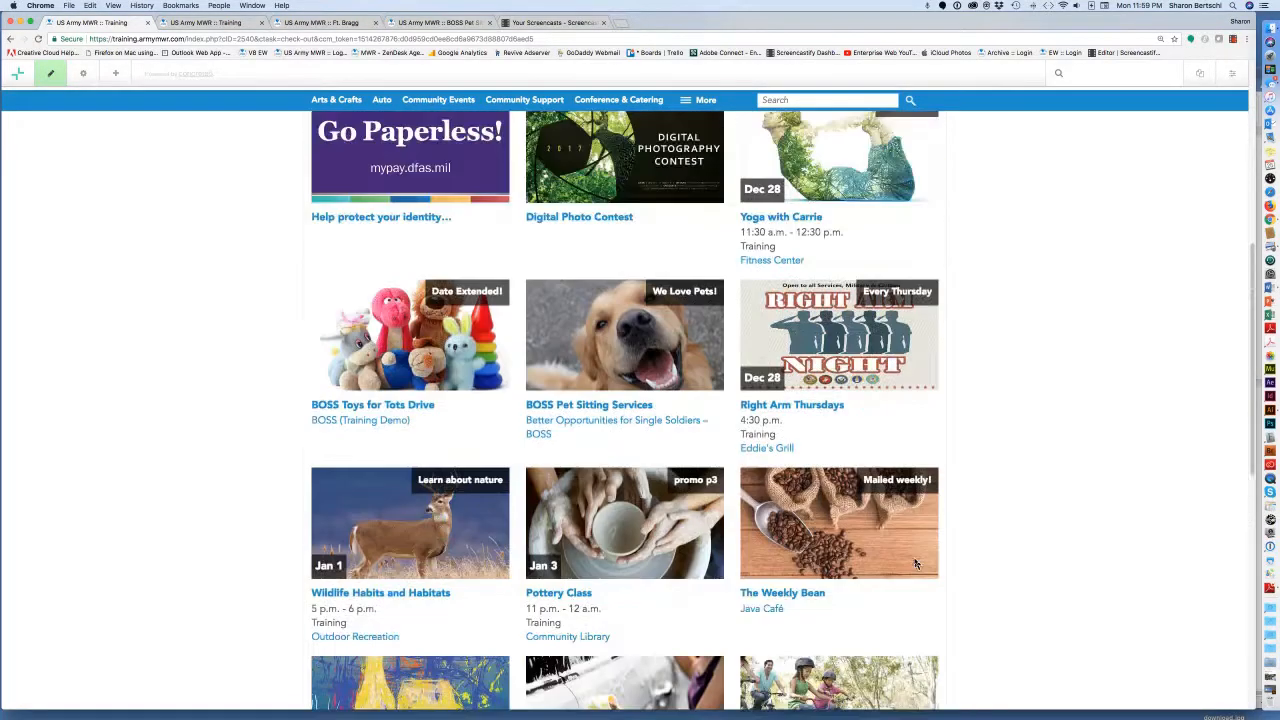
scroll(915, 563, "up", 8)
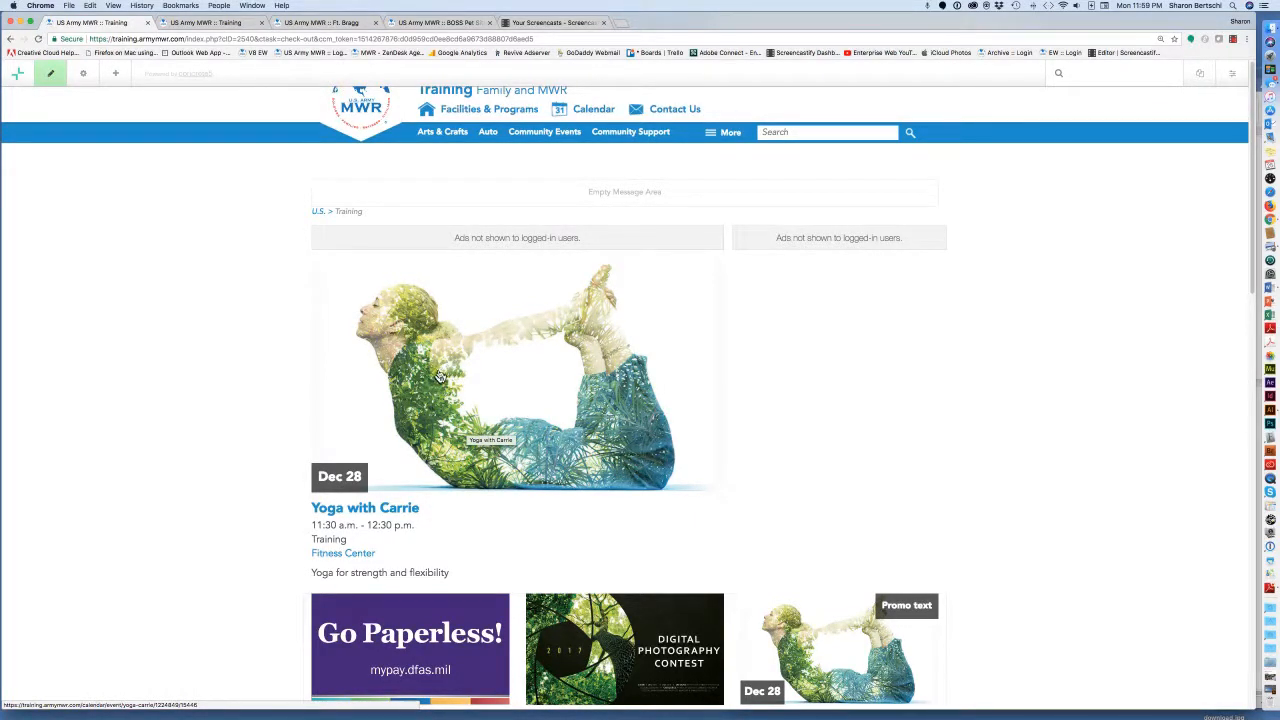
left_click(53, 77)
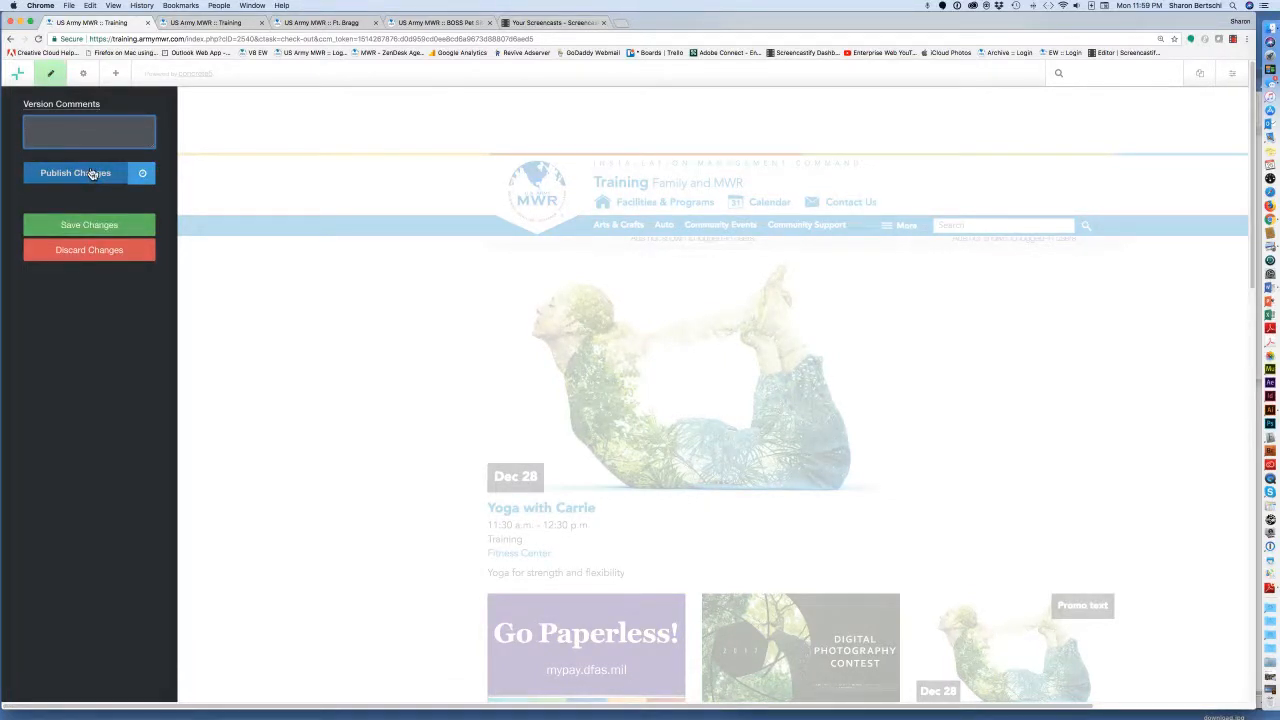
left_click(92, 174)
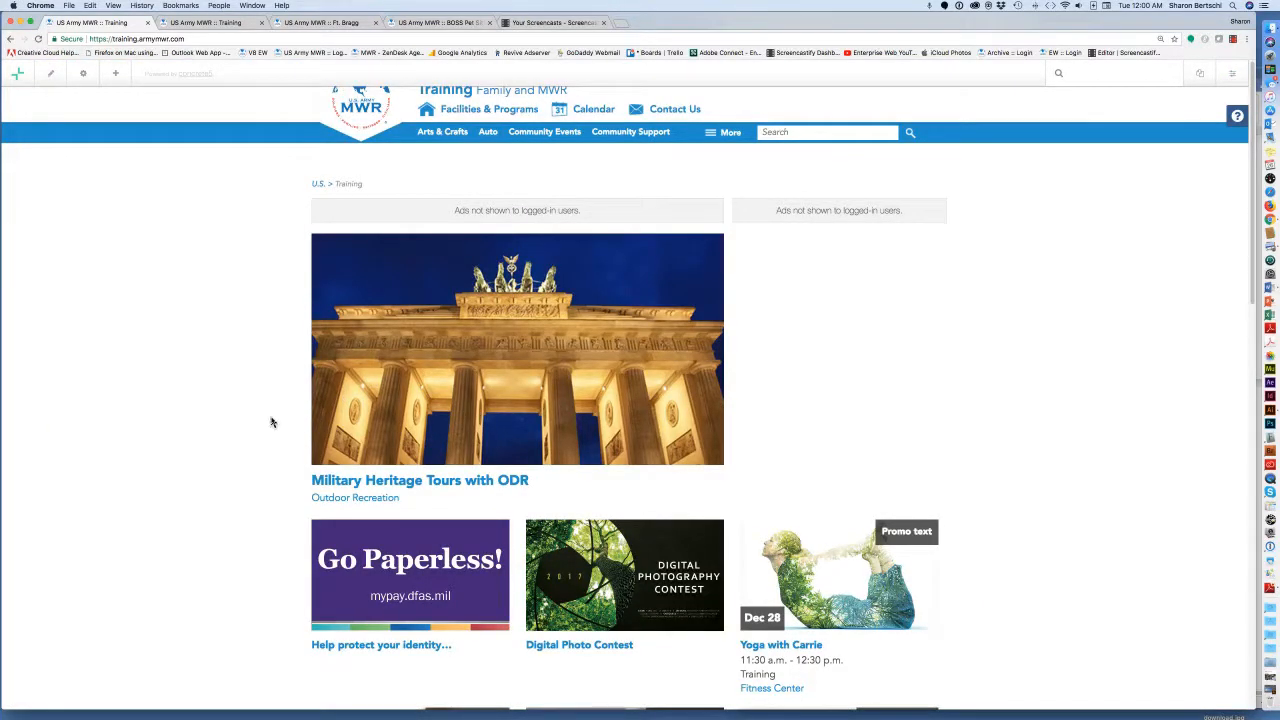
- Review the premier item and the order of the featured events and promos on the published Training home page
scroll(268, 420, "down", 2)
scroll(268, 420, "down", 5)
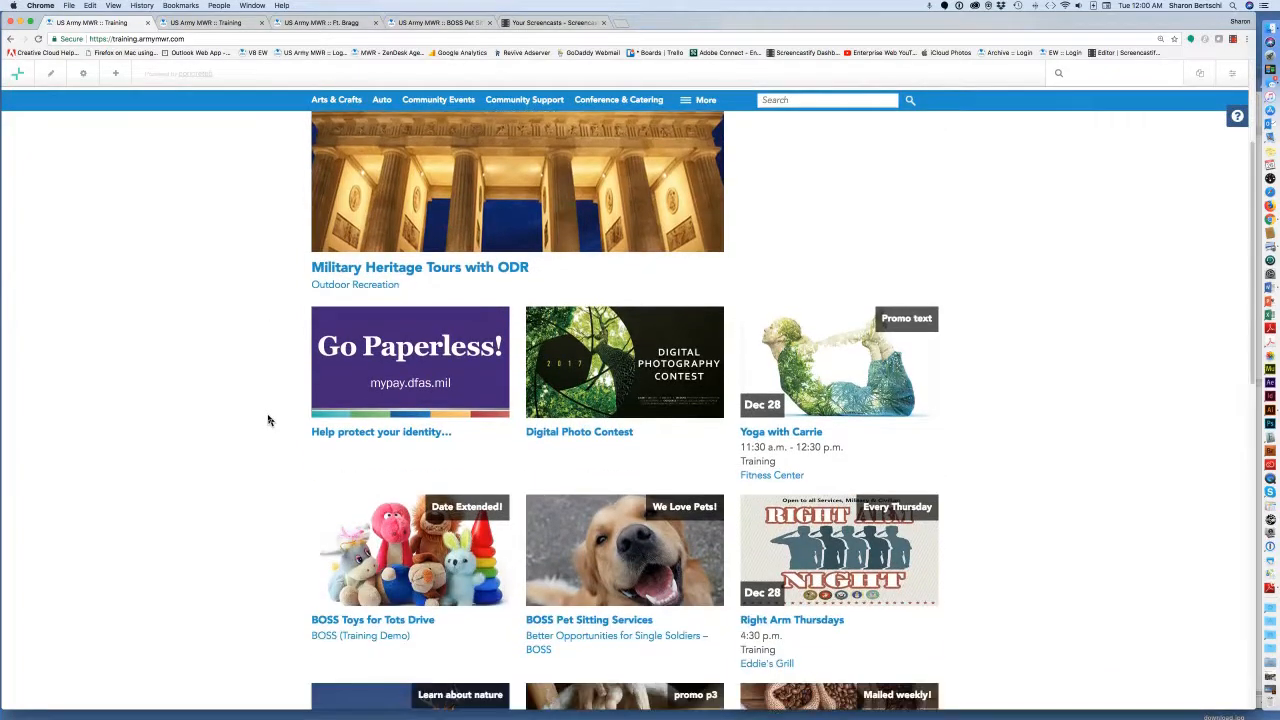
scroll(268, 420, "down", 5)
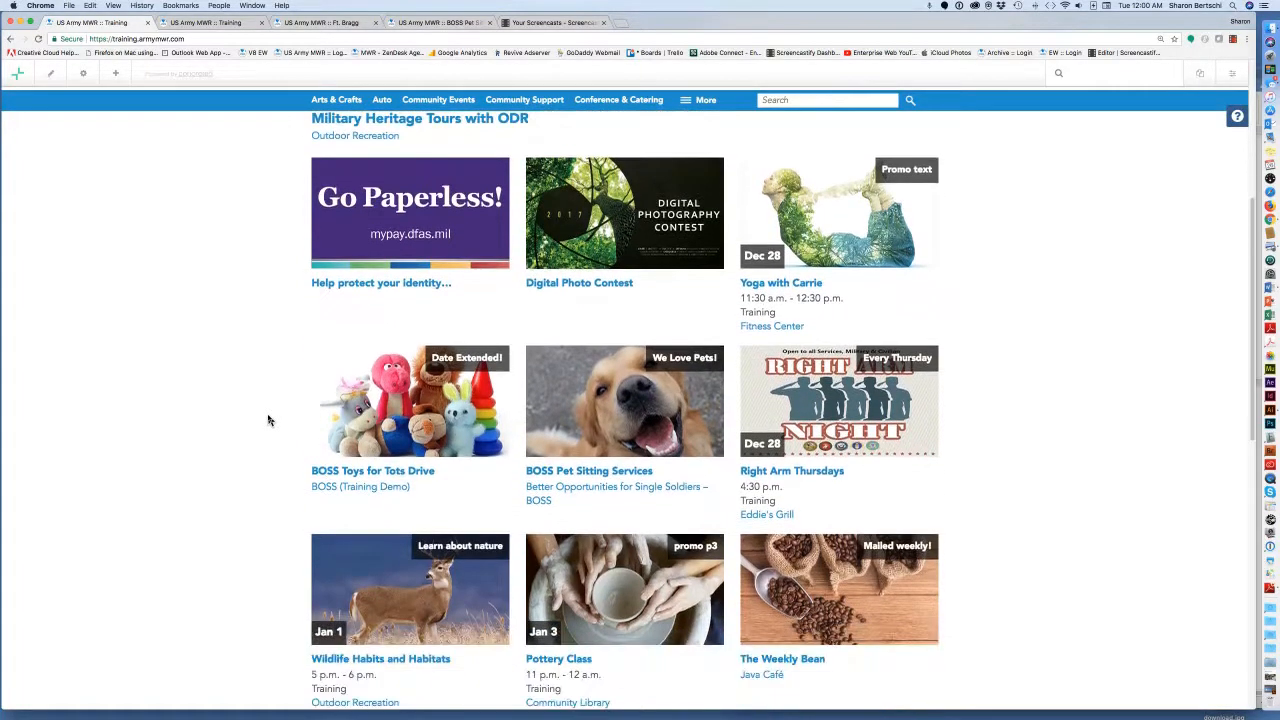
scroll(268, 420, "down", 10)
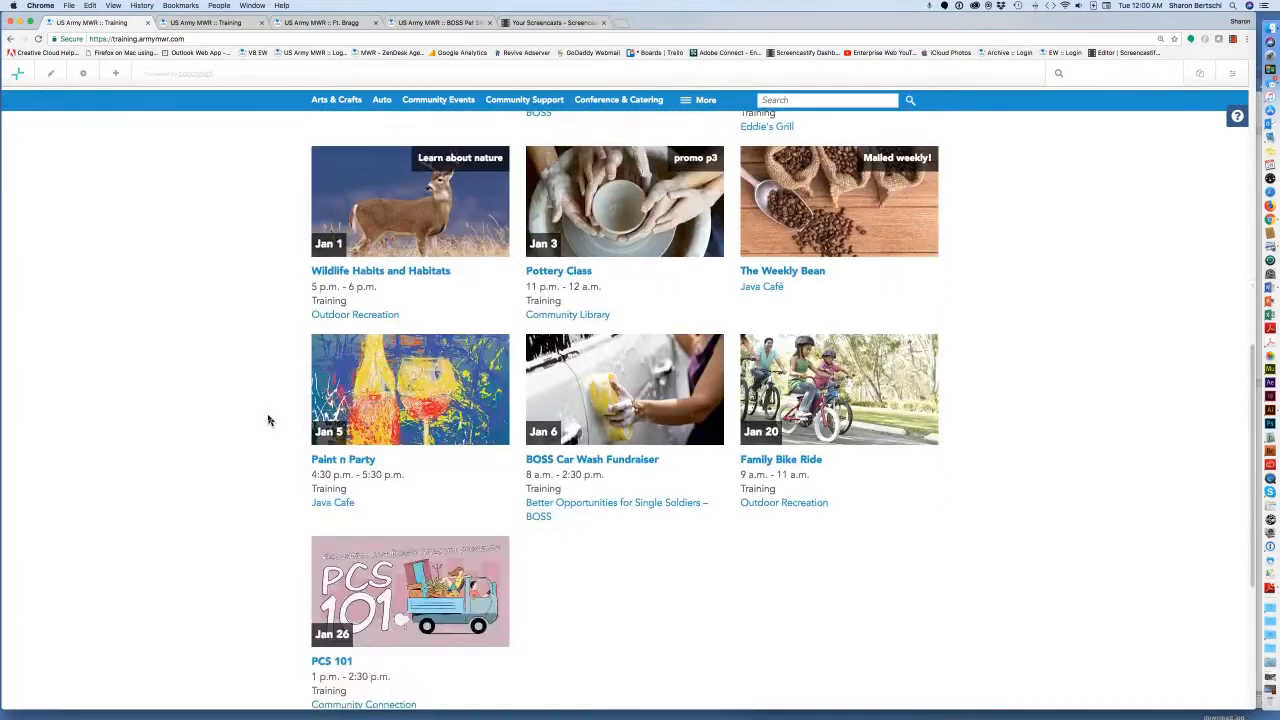
scroll(268, 420, "up", 12)
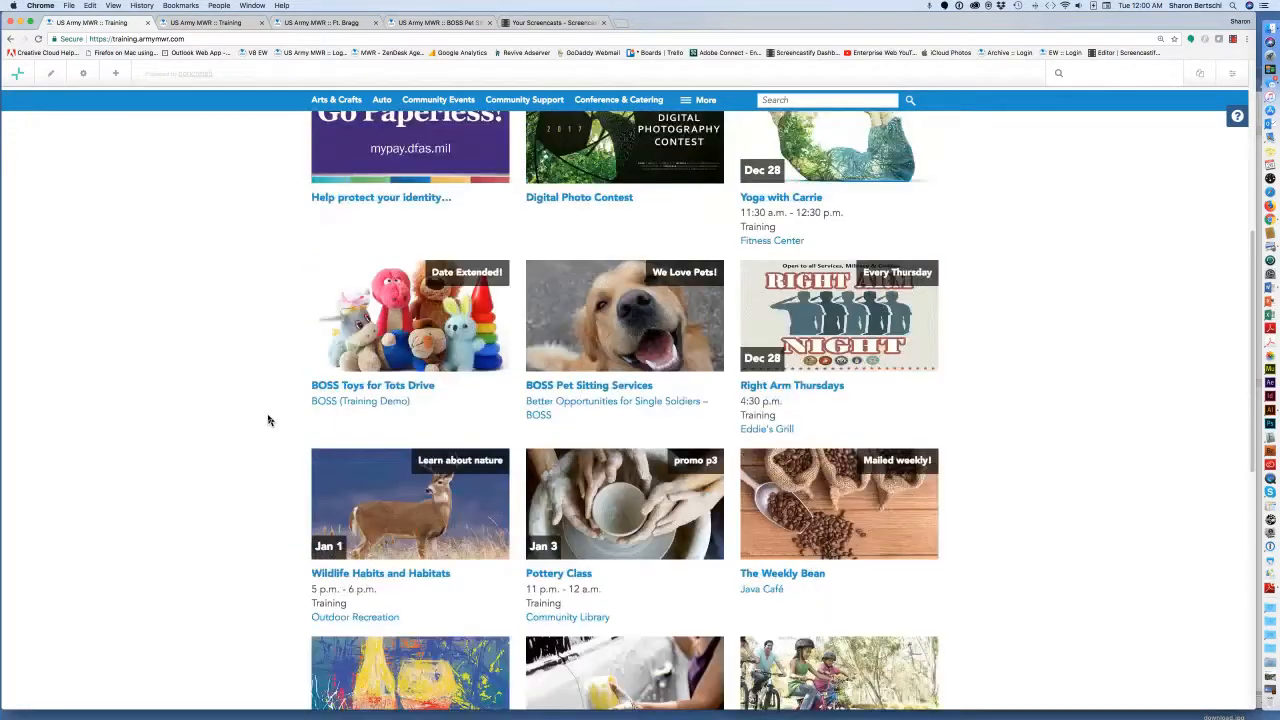
scroll(268, 420, "up", 4)
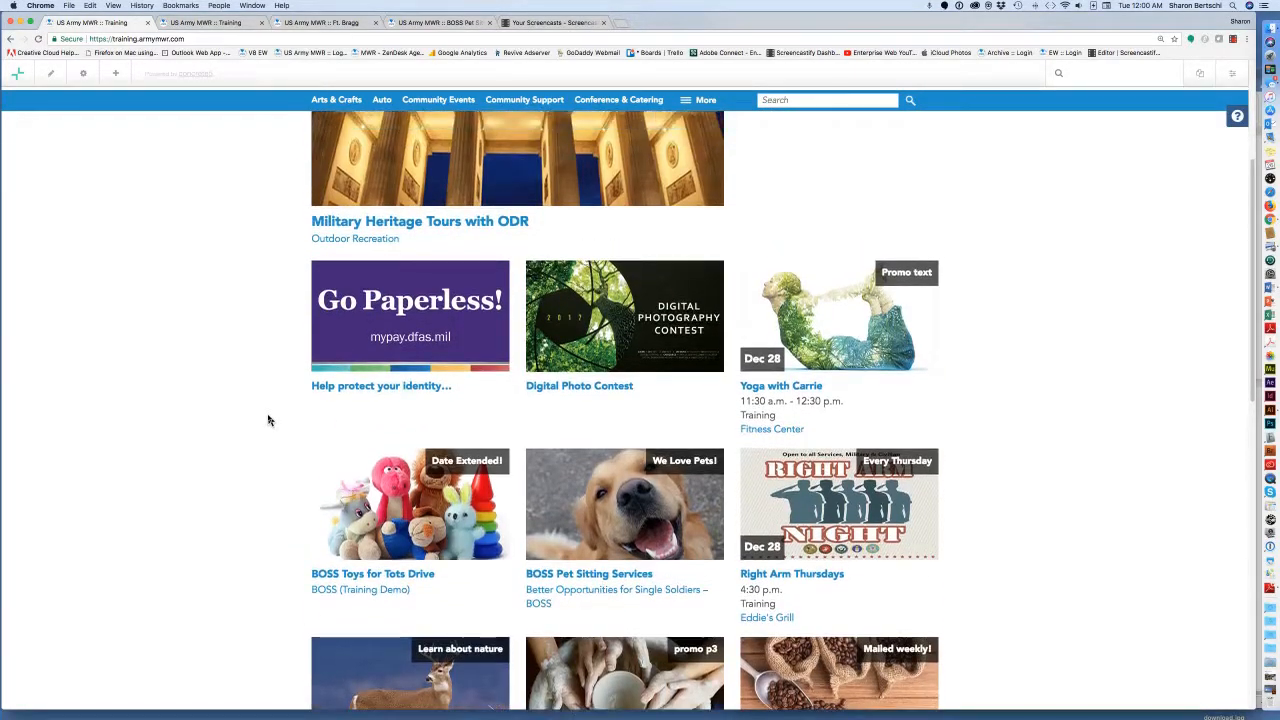
scroll(268, 420, "up", 2)
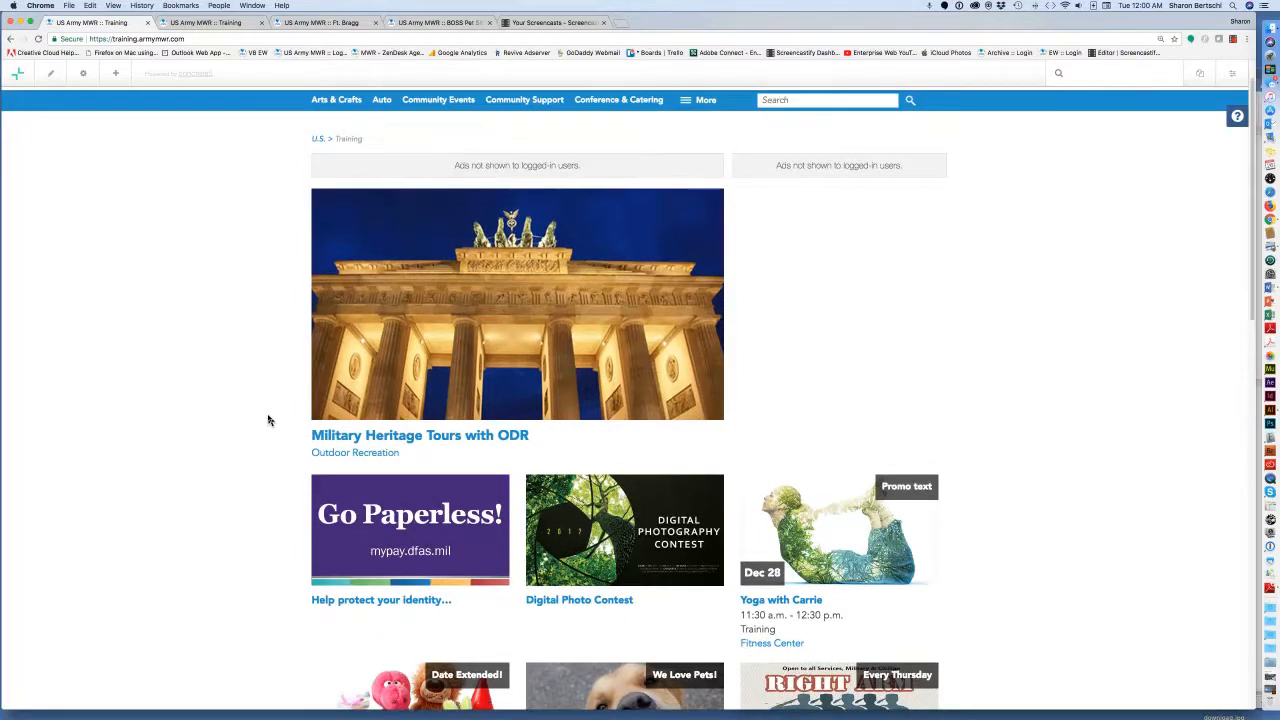